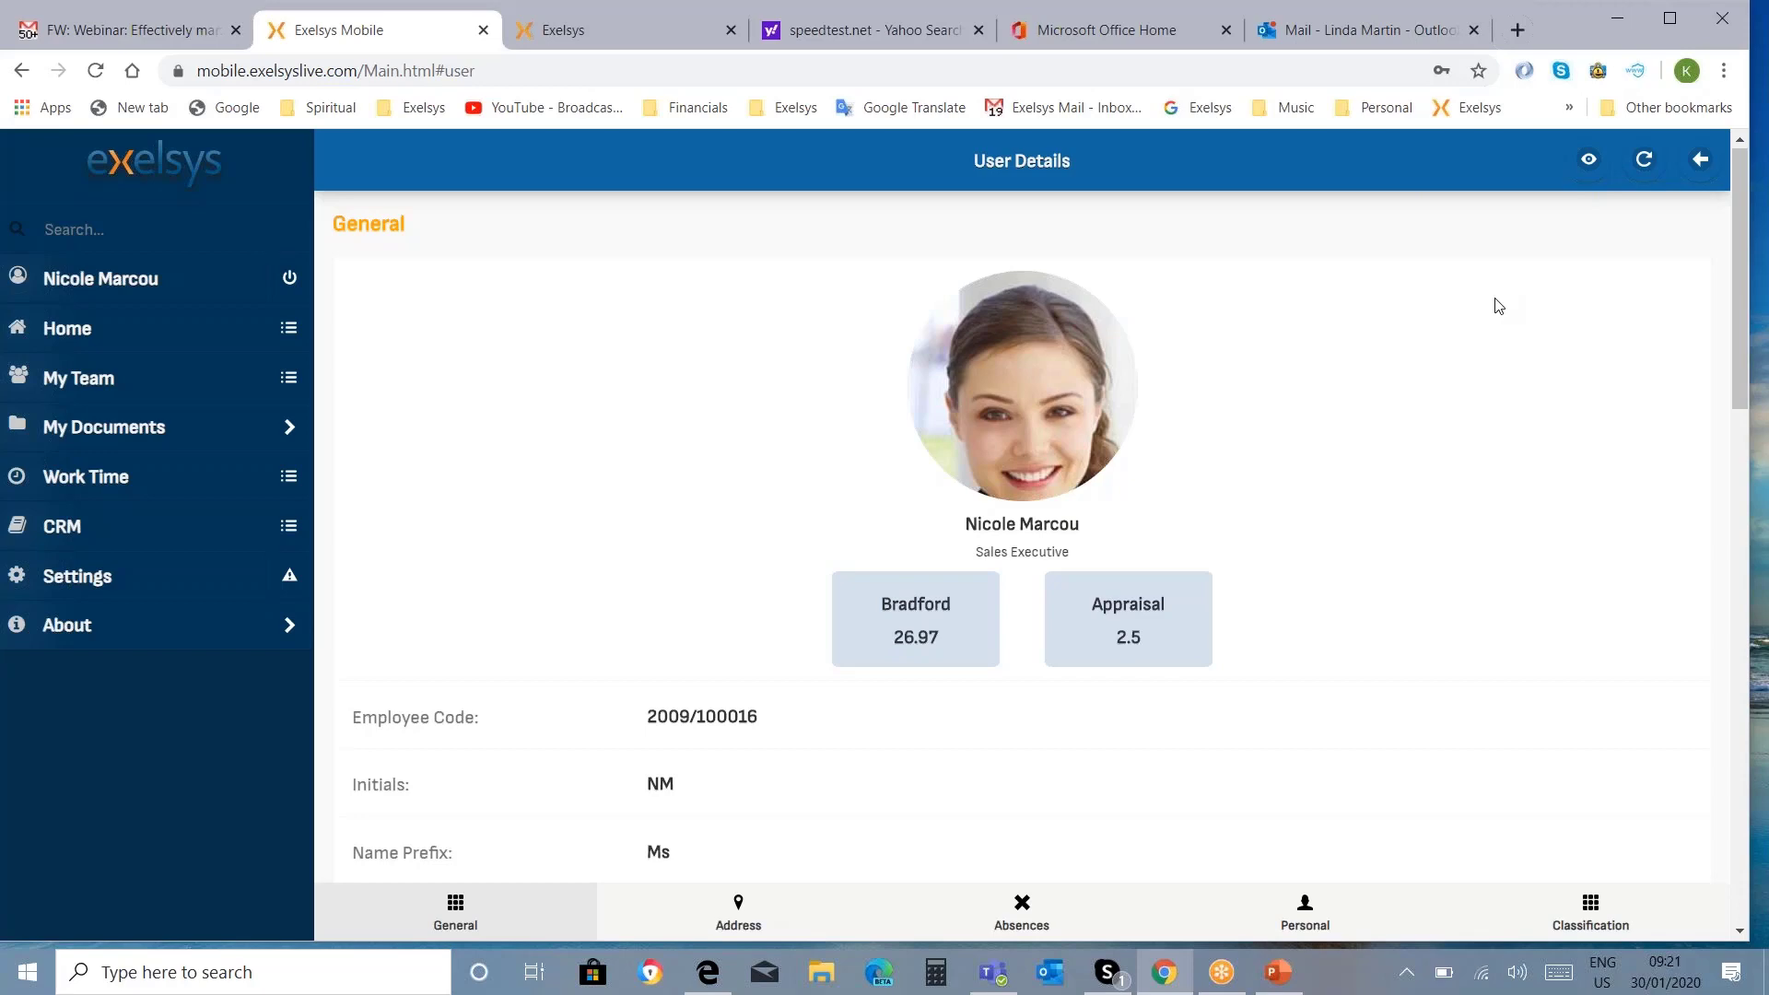
Step: Maximize the browser window and view the absence balances in the employee's user details
left_click(1669, 30)
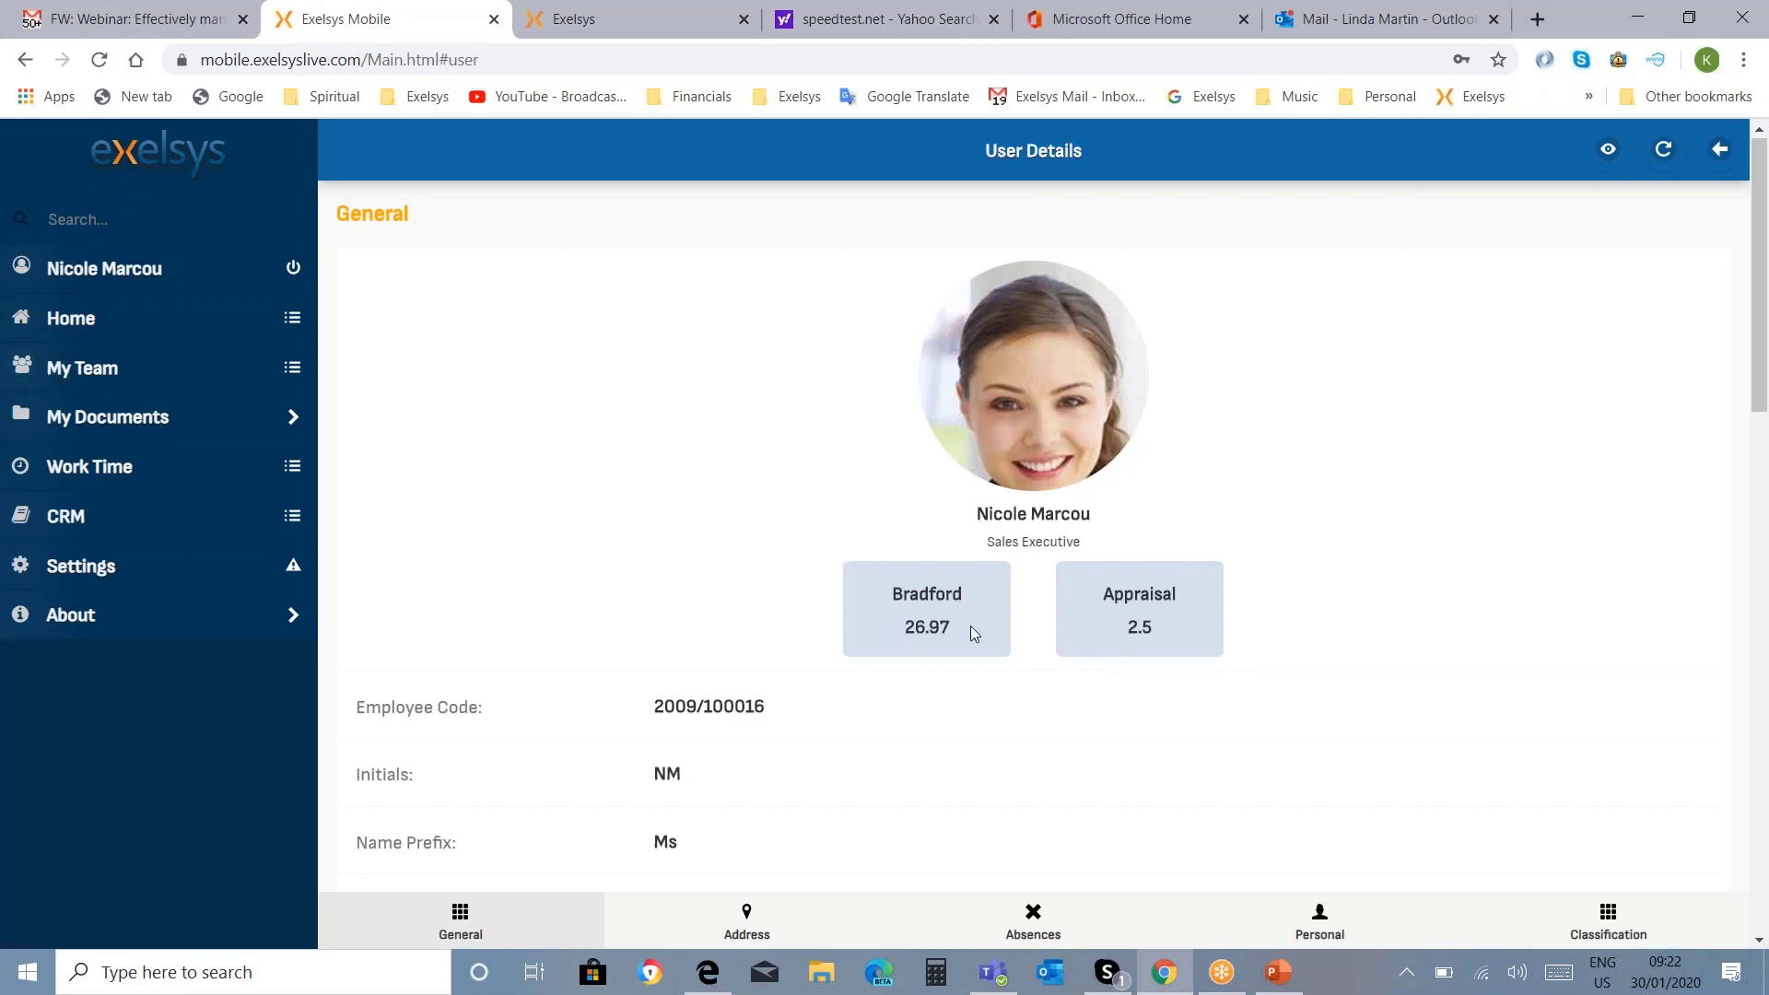
left_click(994, 926)
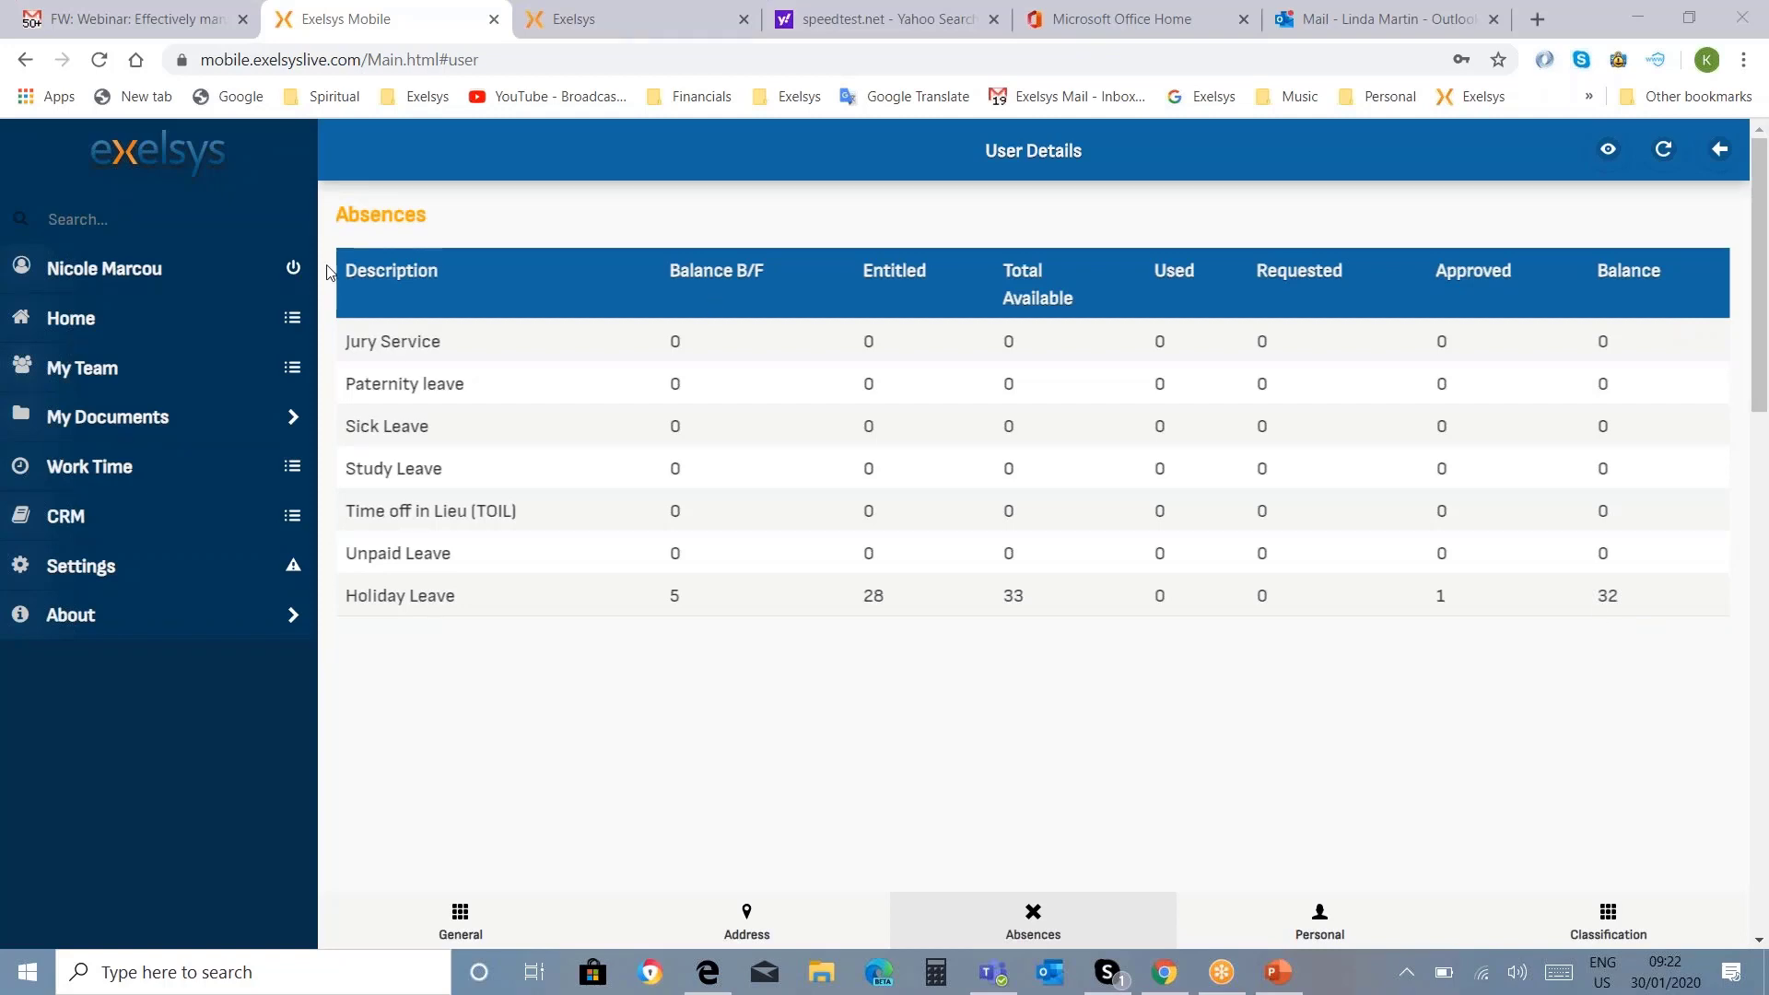
Step: Start a new absence request from the employee's My Absences list
left_click(106, 333)
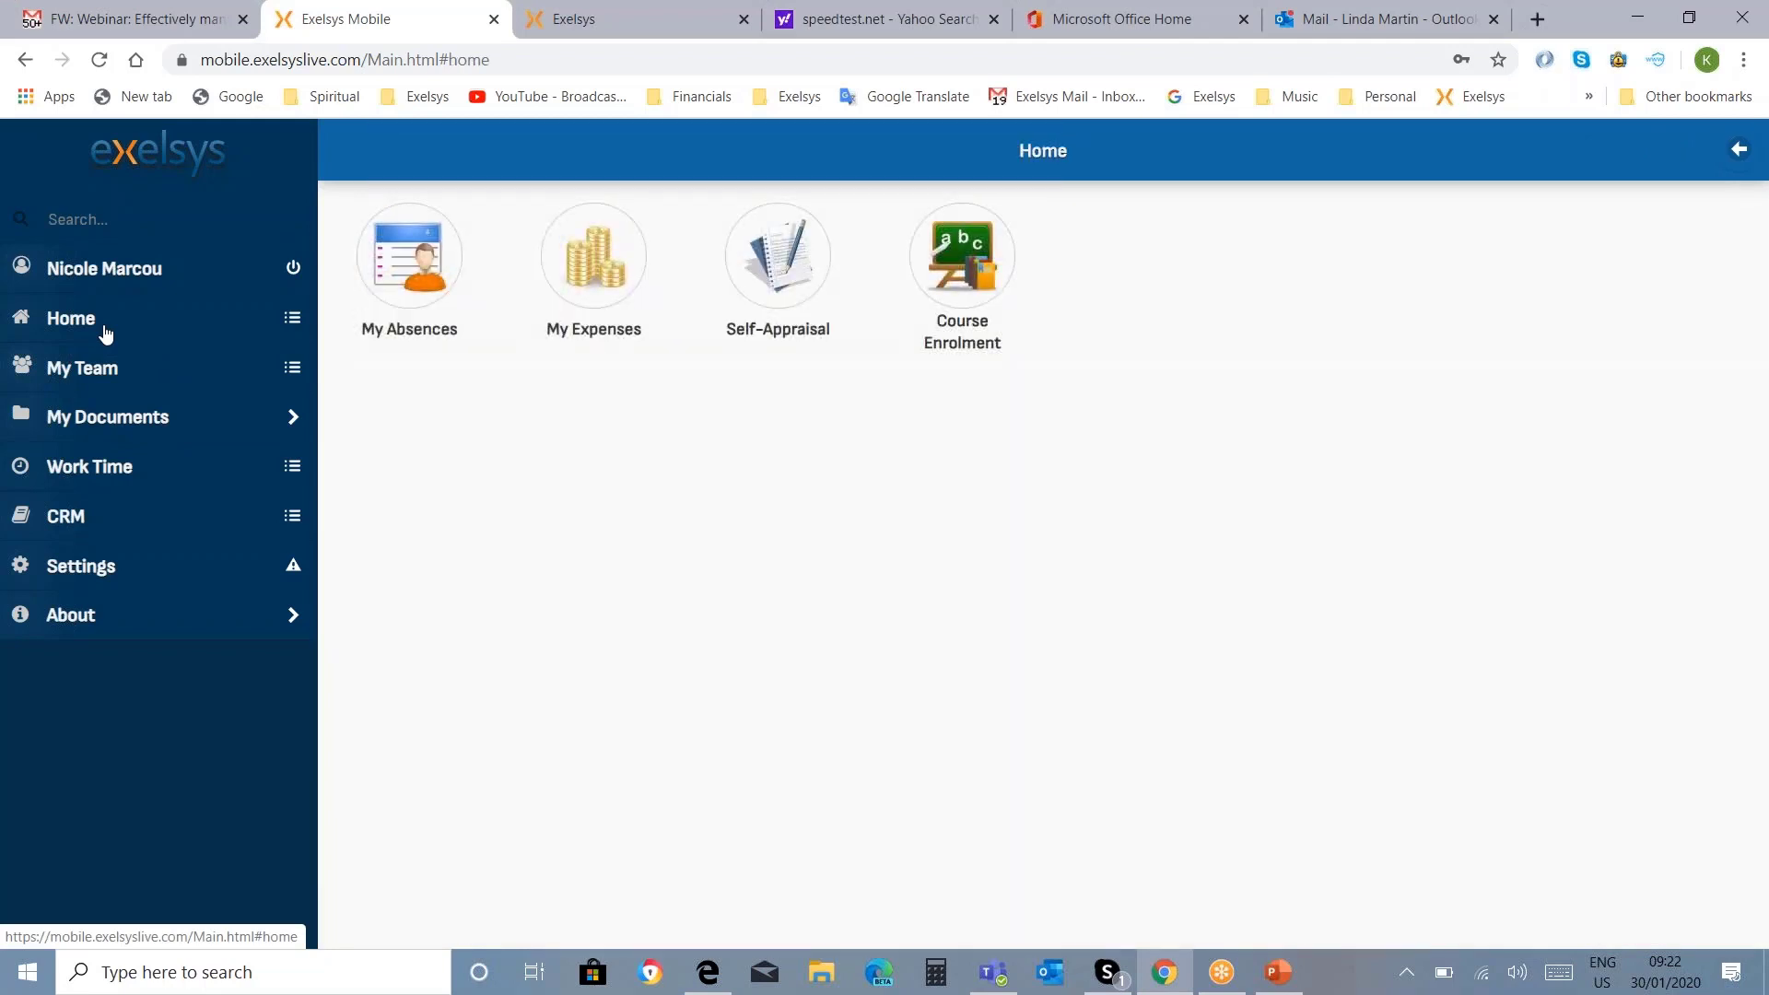
left_click(424, 311)
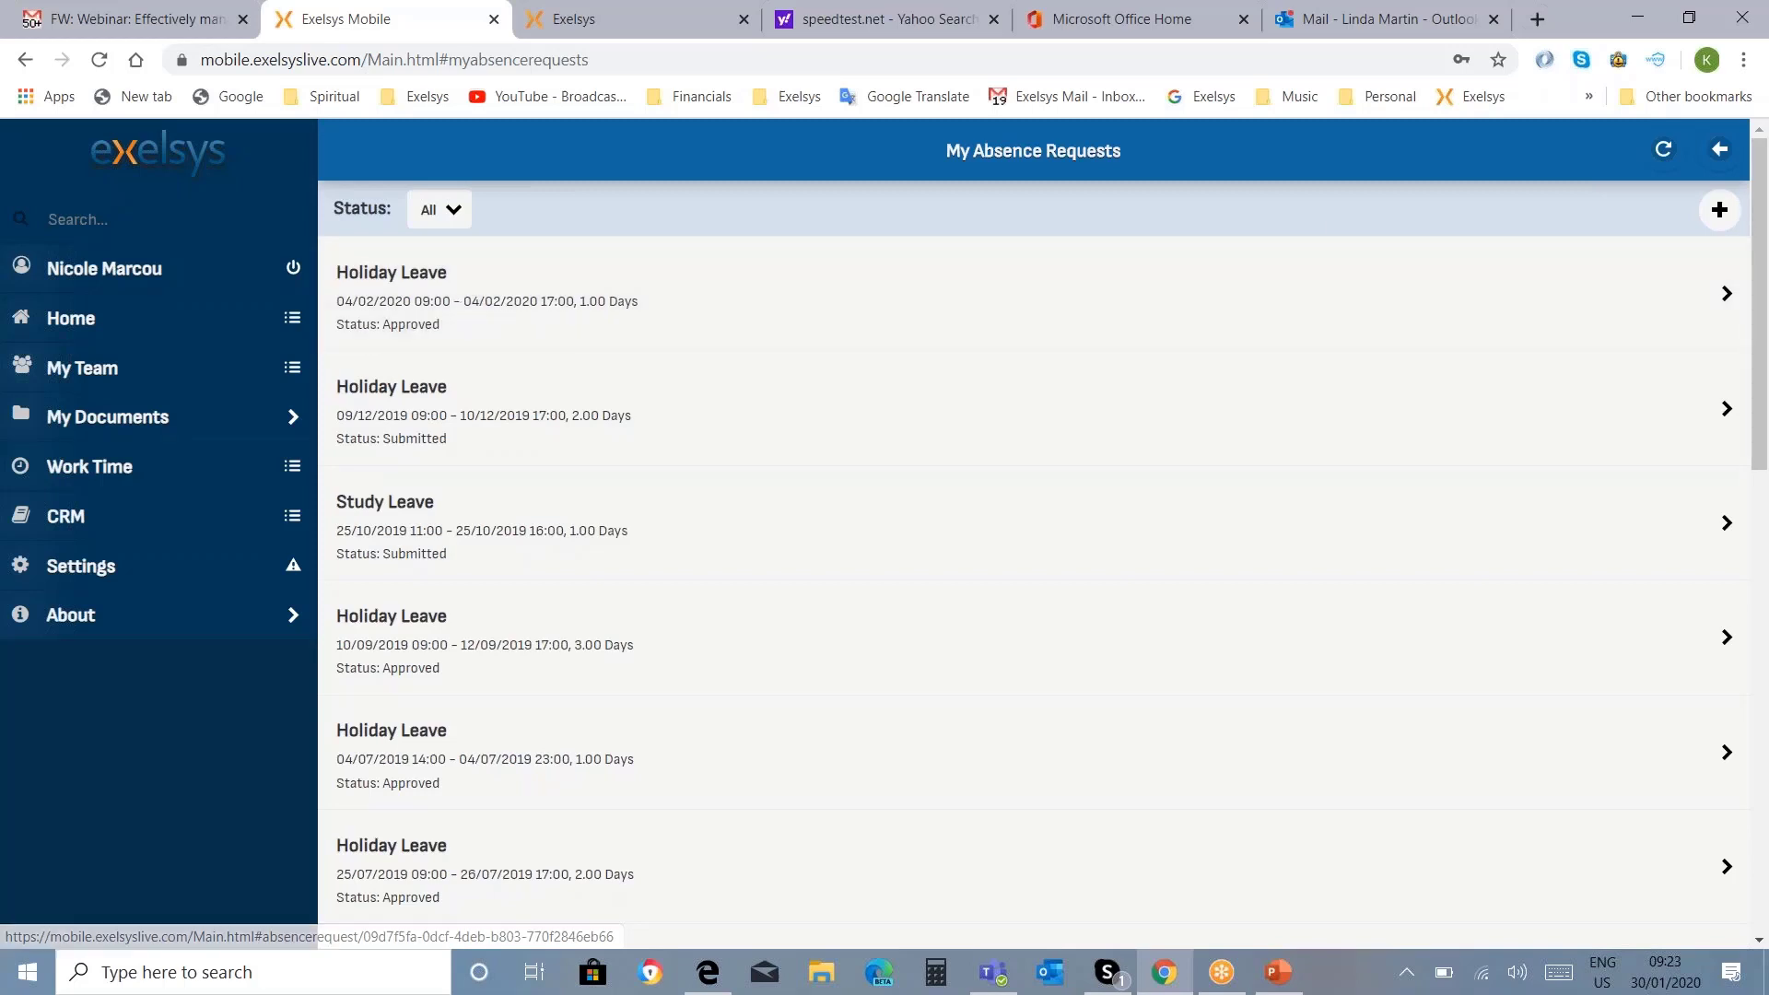
left_click(1719, 212)
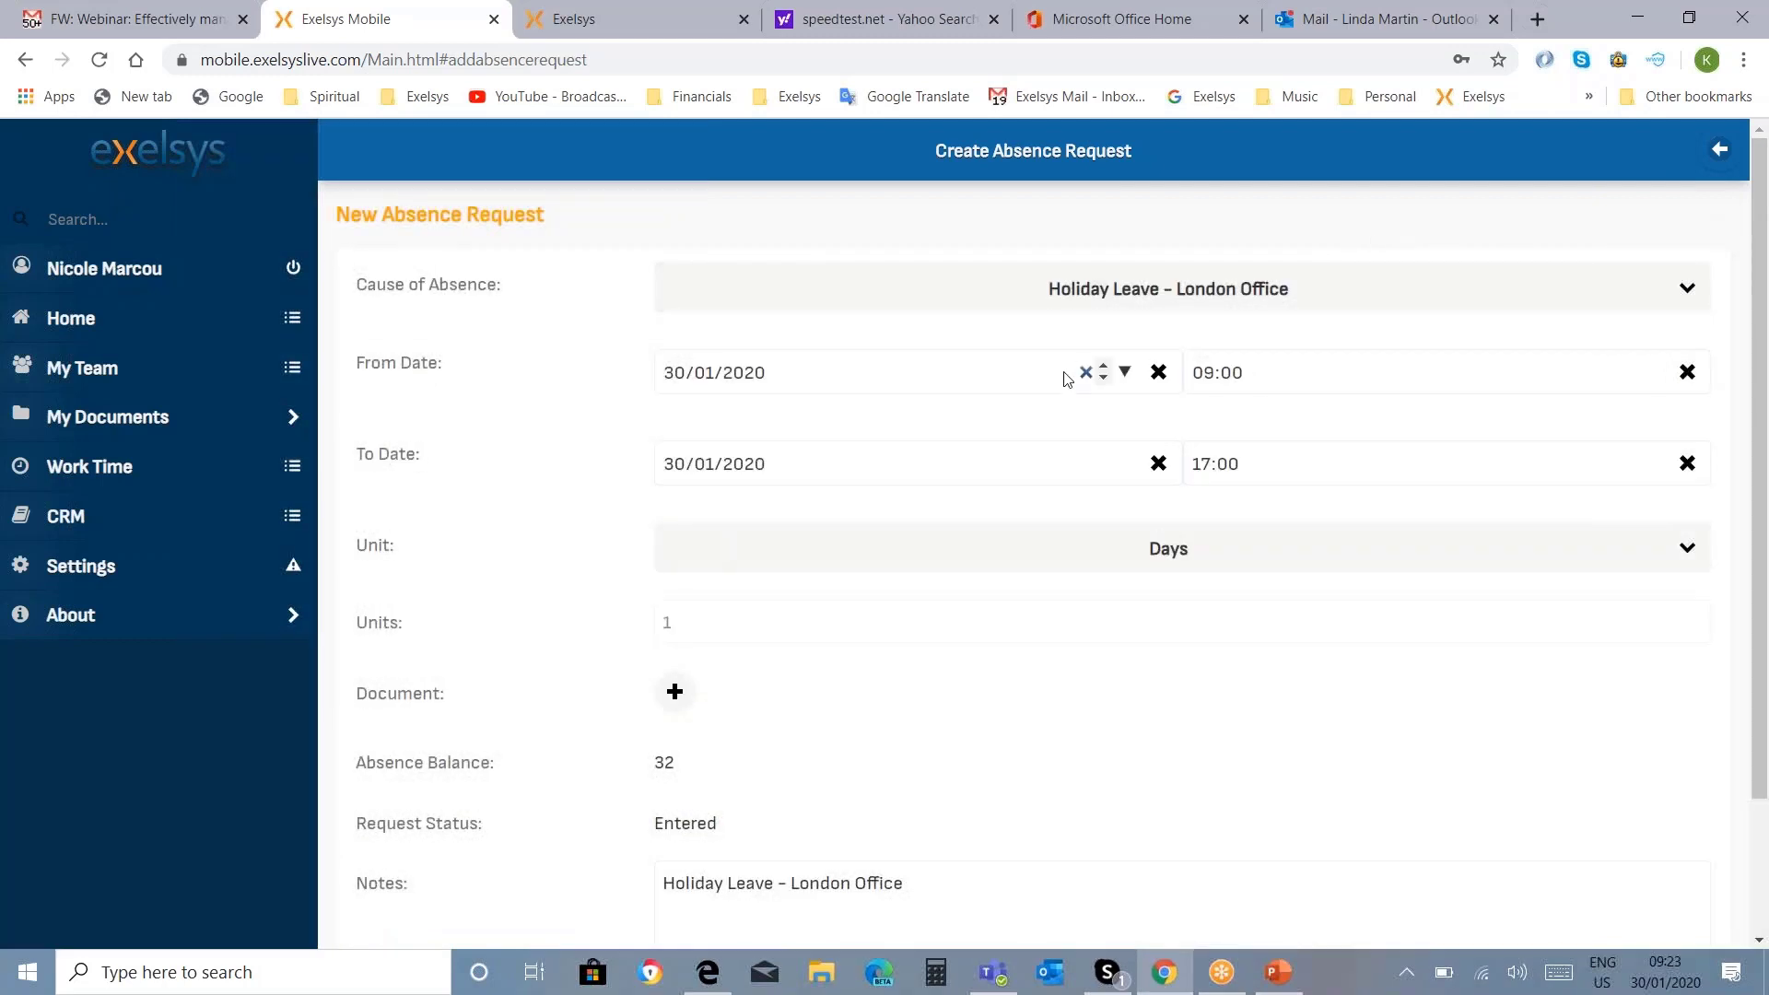
Step: Set the absence request's From Date to 07/02/2020 and its To Date to 11/02/2020
left_click(1125, 372)
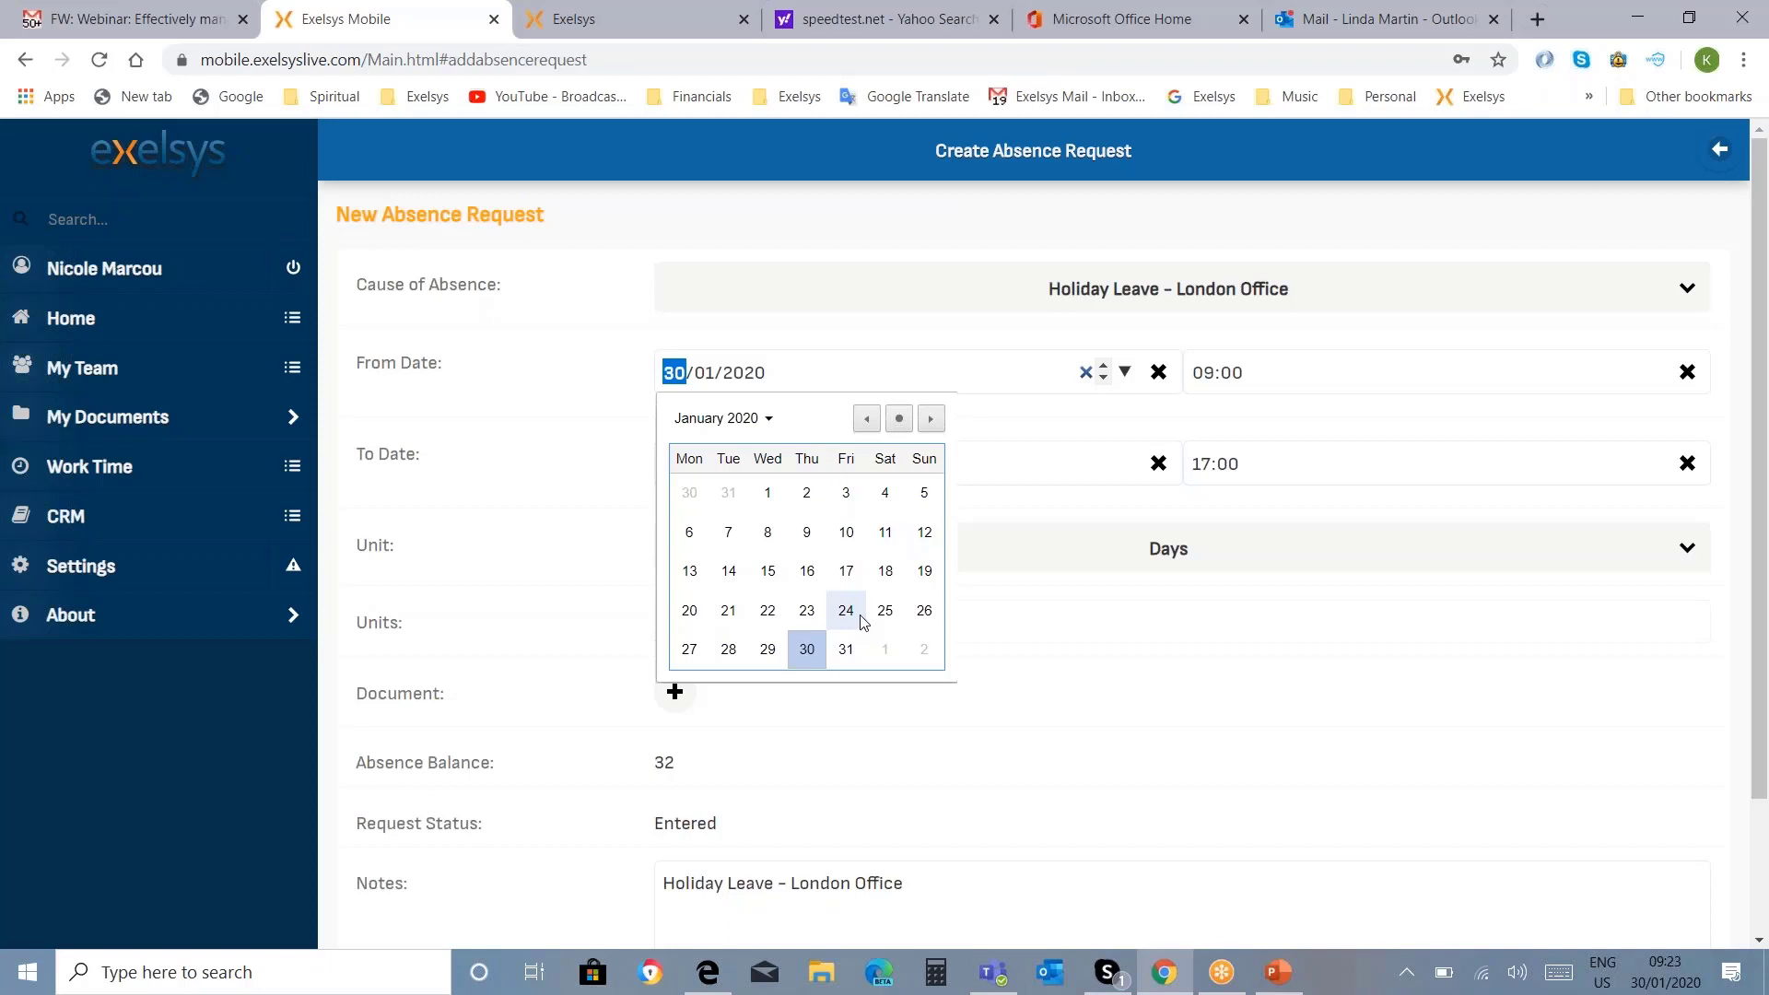
left_click(930, 418)
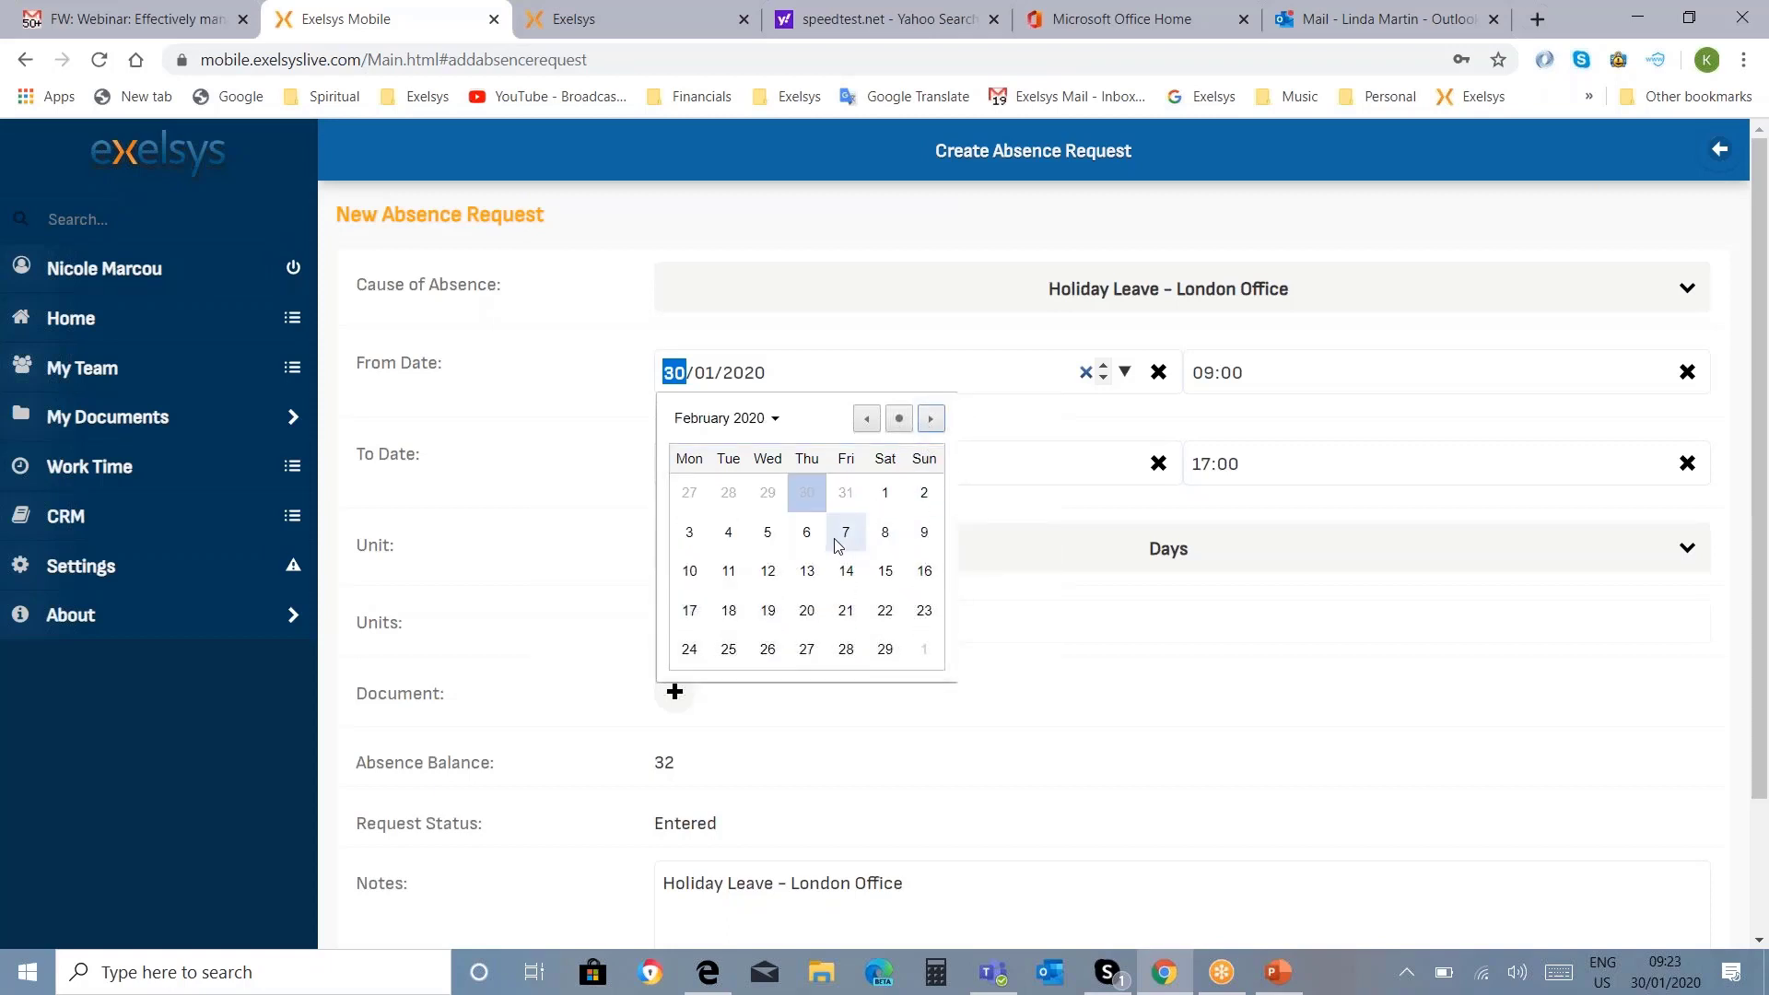
left_click(843, 534)
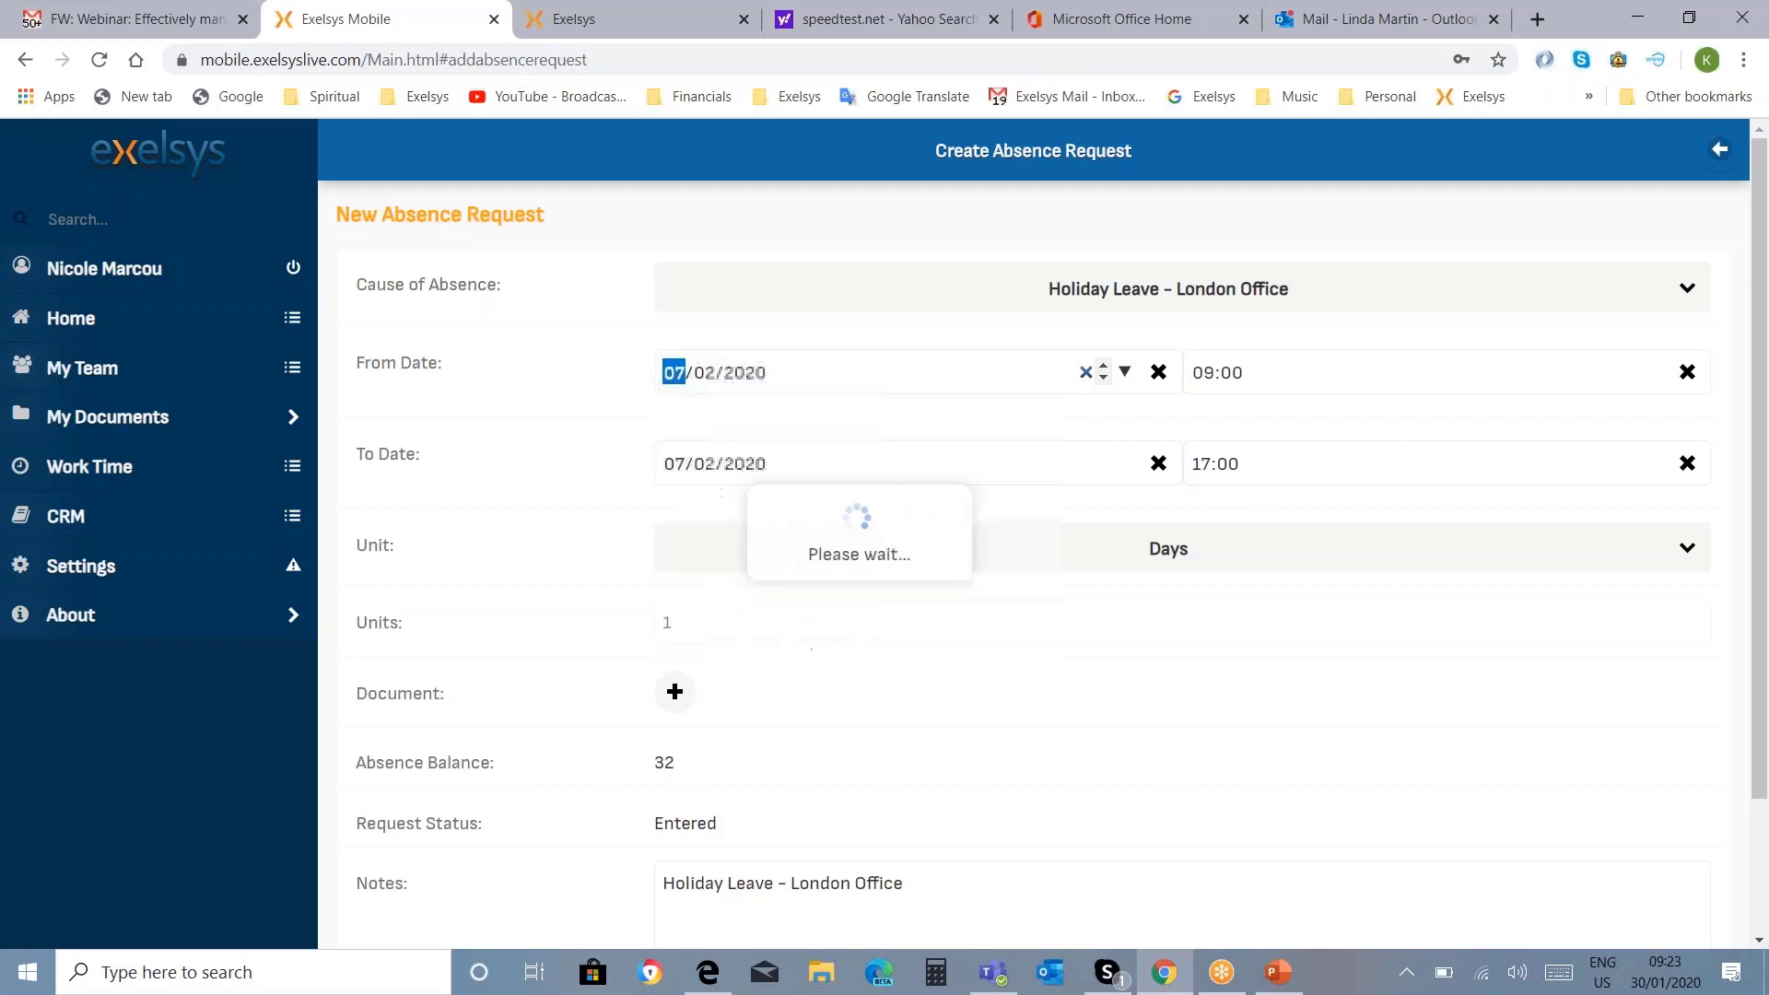
left_click(1126, 465)
left_click(1126, 465)
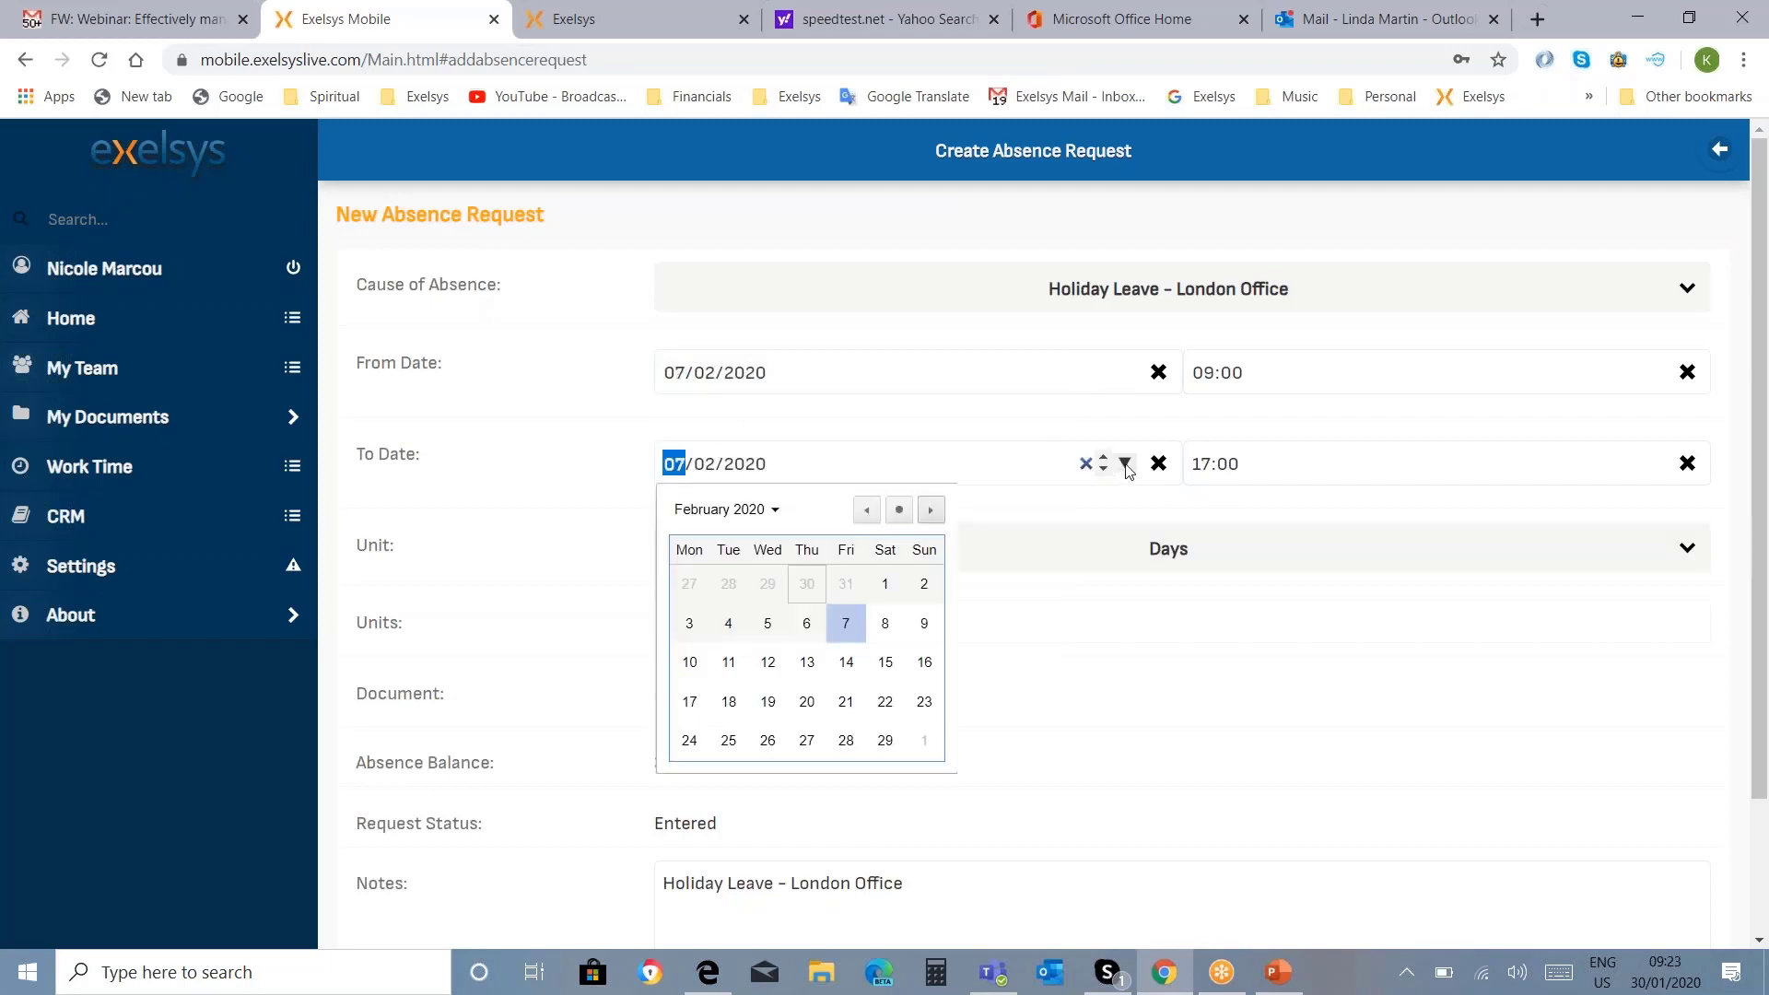
left_click(738, 675)
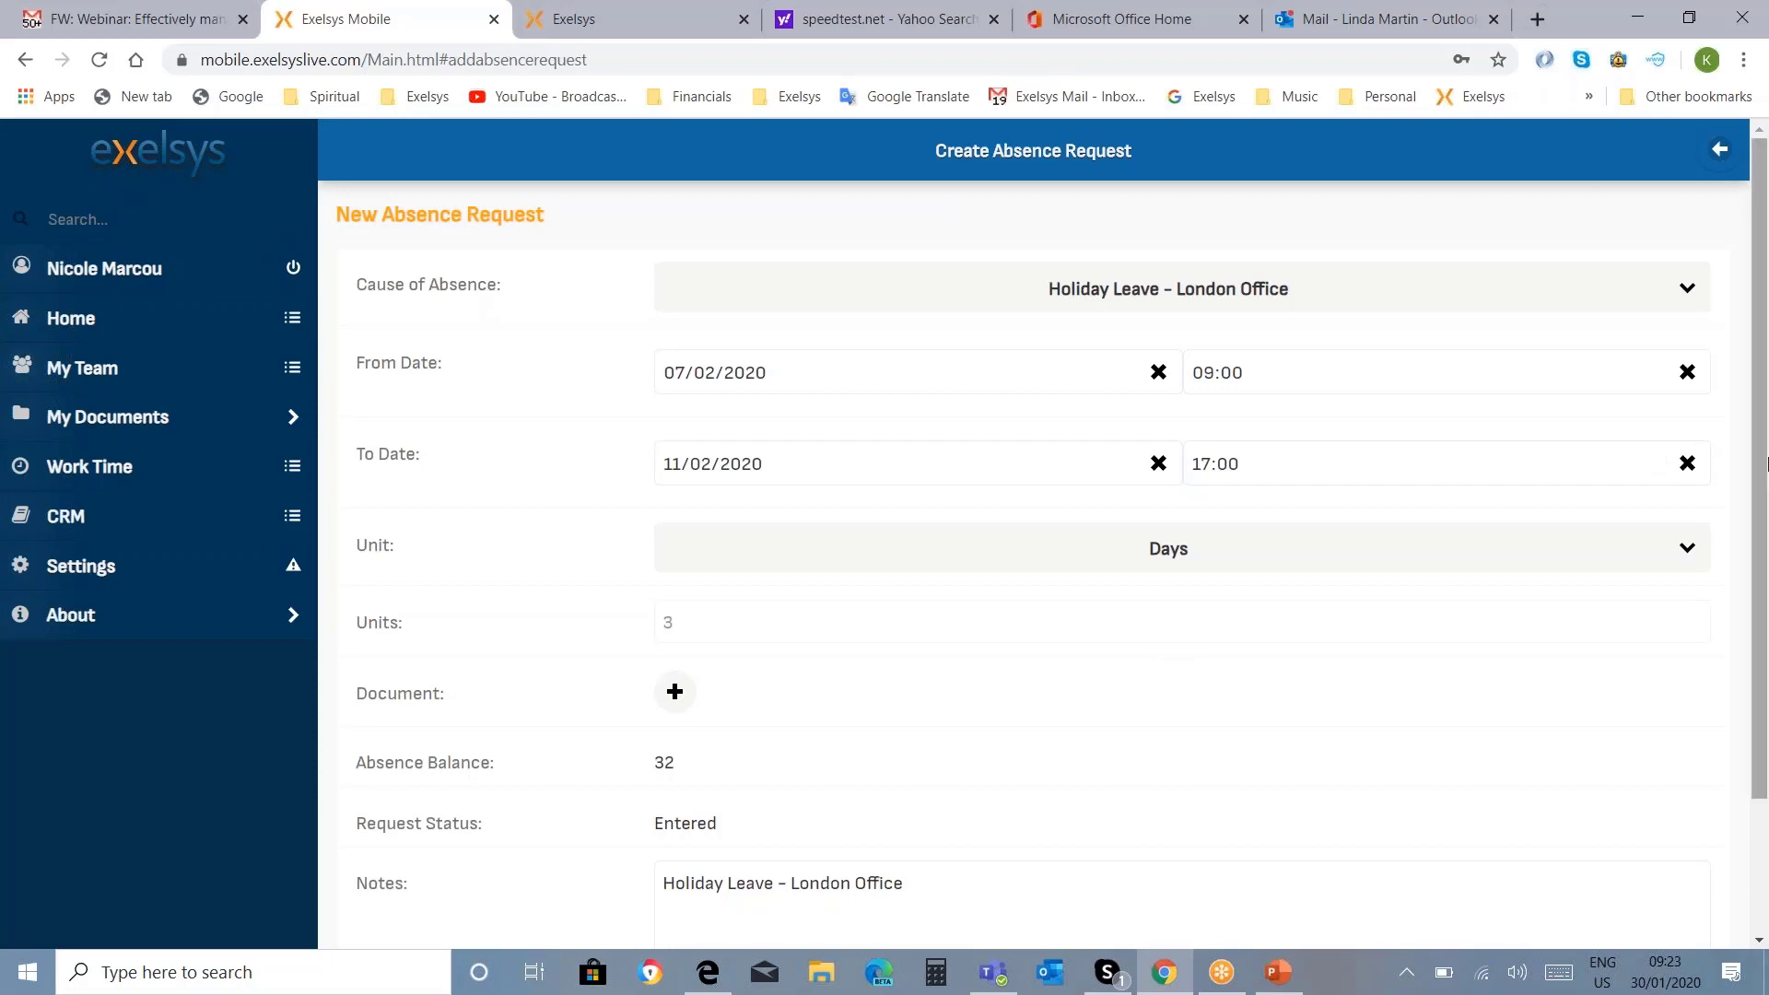
Step: Replace the request's notes with "Long weekend" and submit the absence request
scroll(1765, 470, "down", 2)
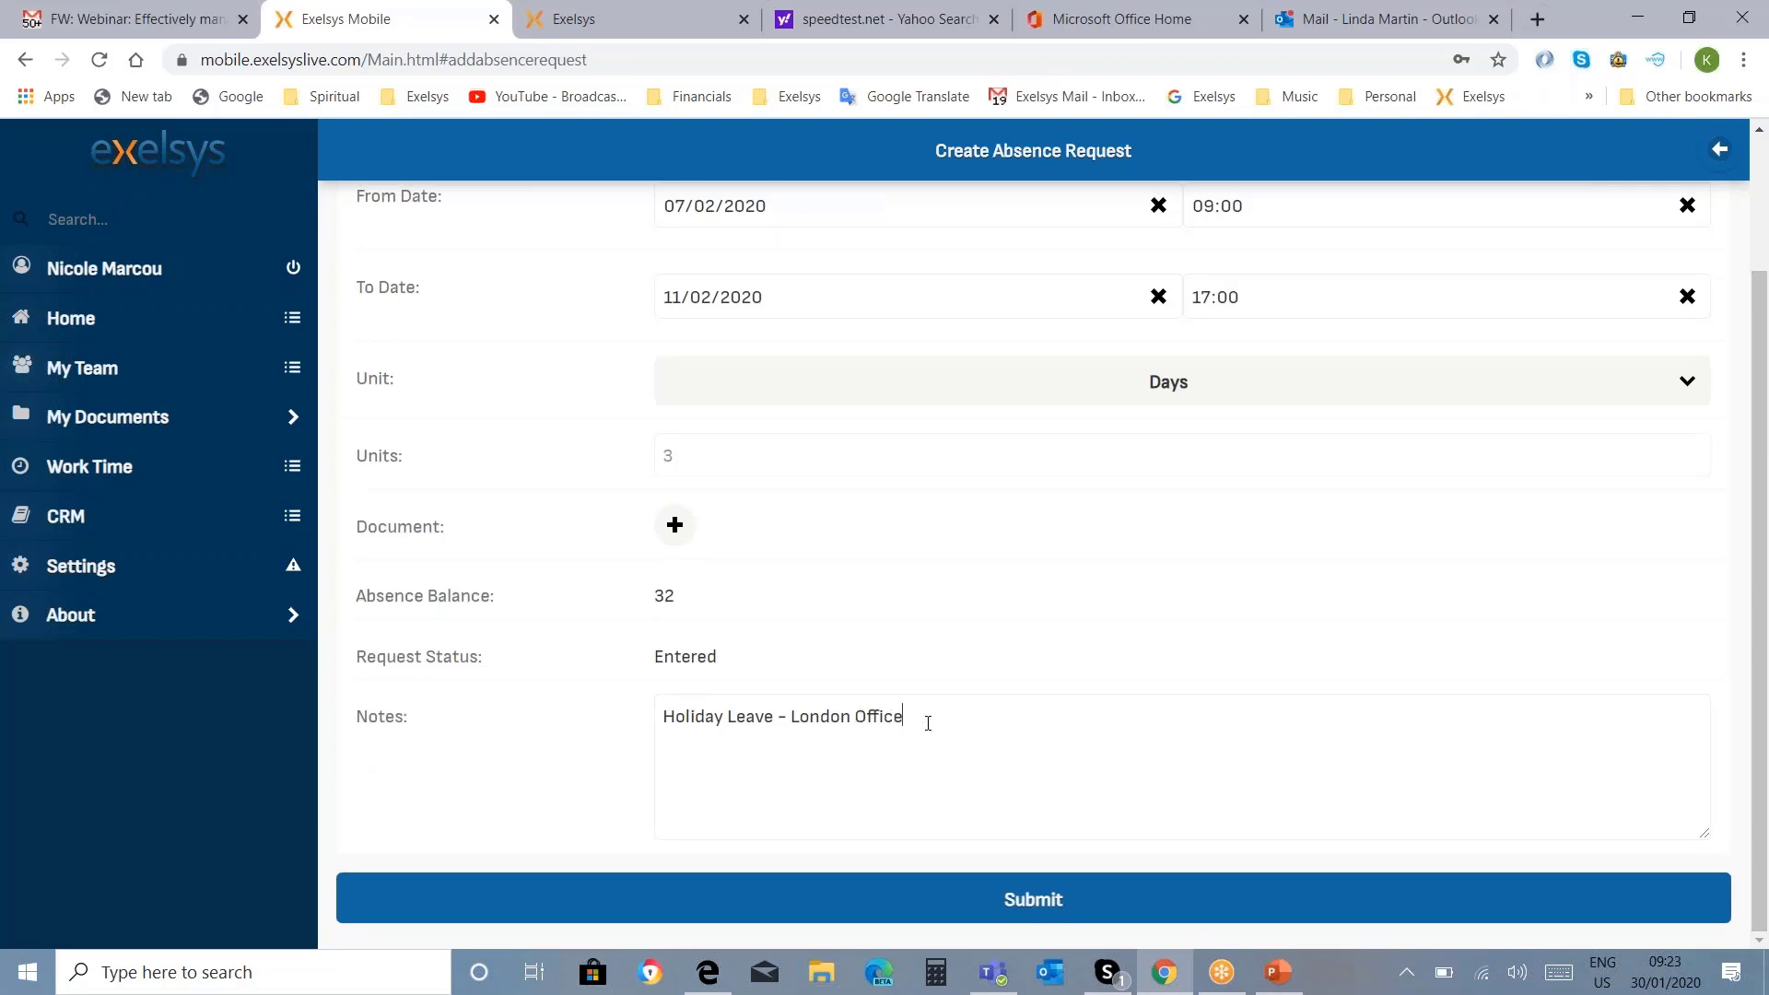
scroll(928, 724, "up", 1)
key("BackSpace")
key("BackSpace")
key("BackSpace")
key("BackSpace")
key("BackSpace")
key("BackSpace")
key("BackSpace")
key("BackSpace")
key("BackSpace")
key("BackSpace")
key("BackSpace")
key("BackSpace")
key("BackSpace")
key("BackSpace")
key("BackSpace")
key("BackSpace")
key("BackSpace")
key("BackSpace")
key("BackSpace")
key("BackSpace")
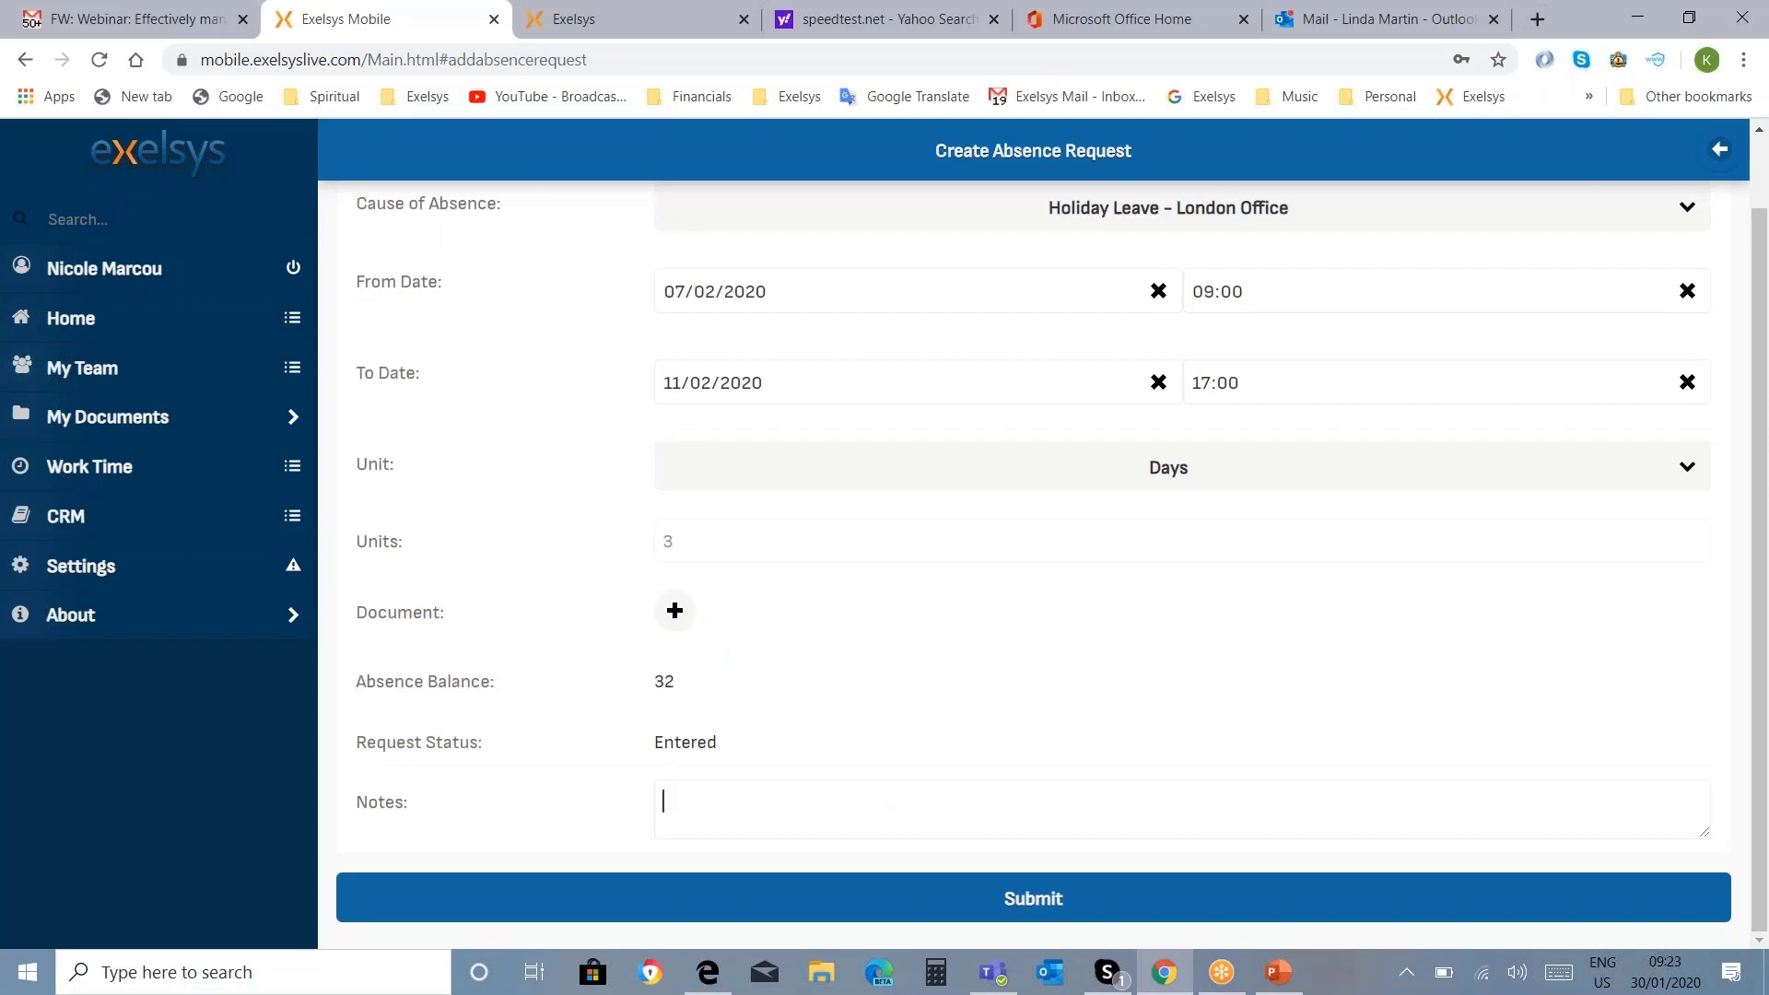
type("Long weekend")
left_click(991, 898)
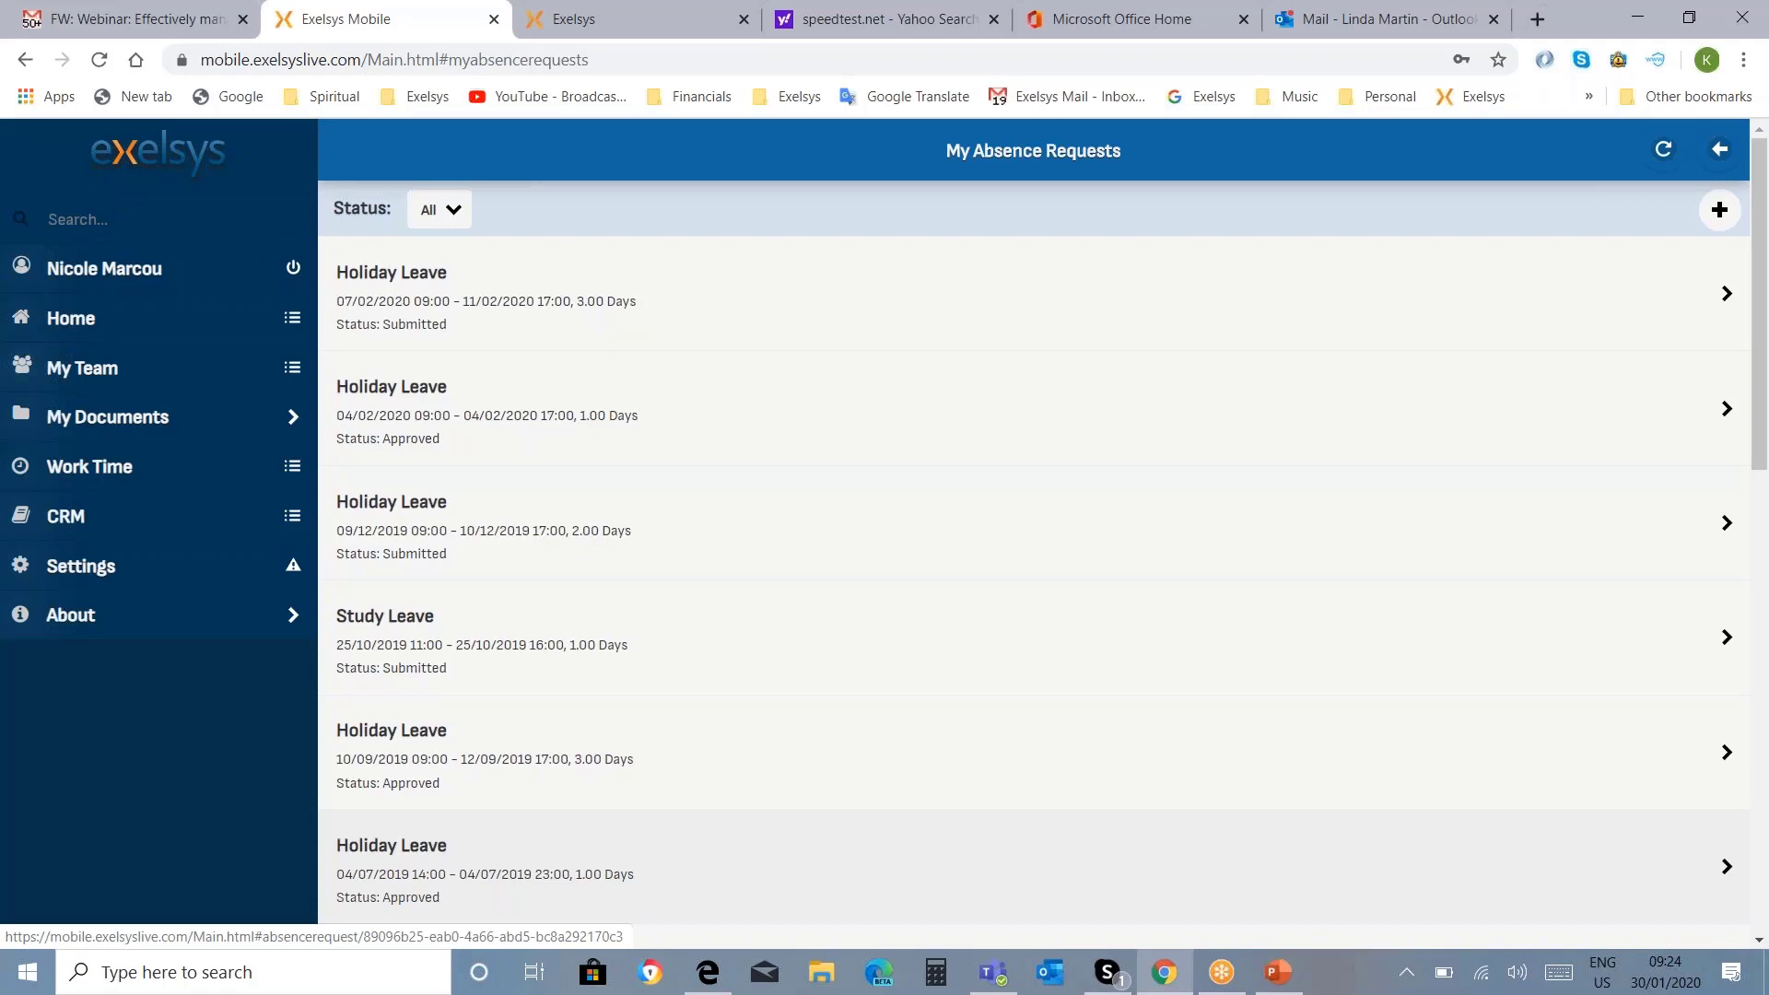
Step: Look up the manager the employee reports to in the Classification section of the user details
left_click(111, 285)
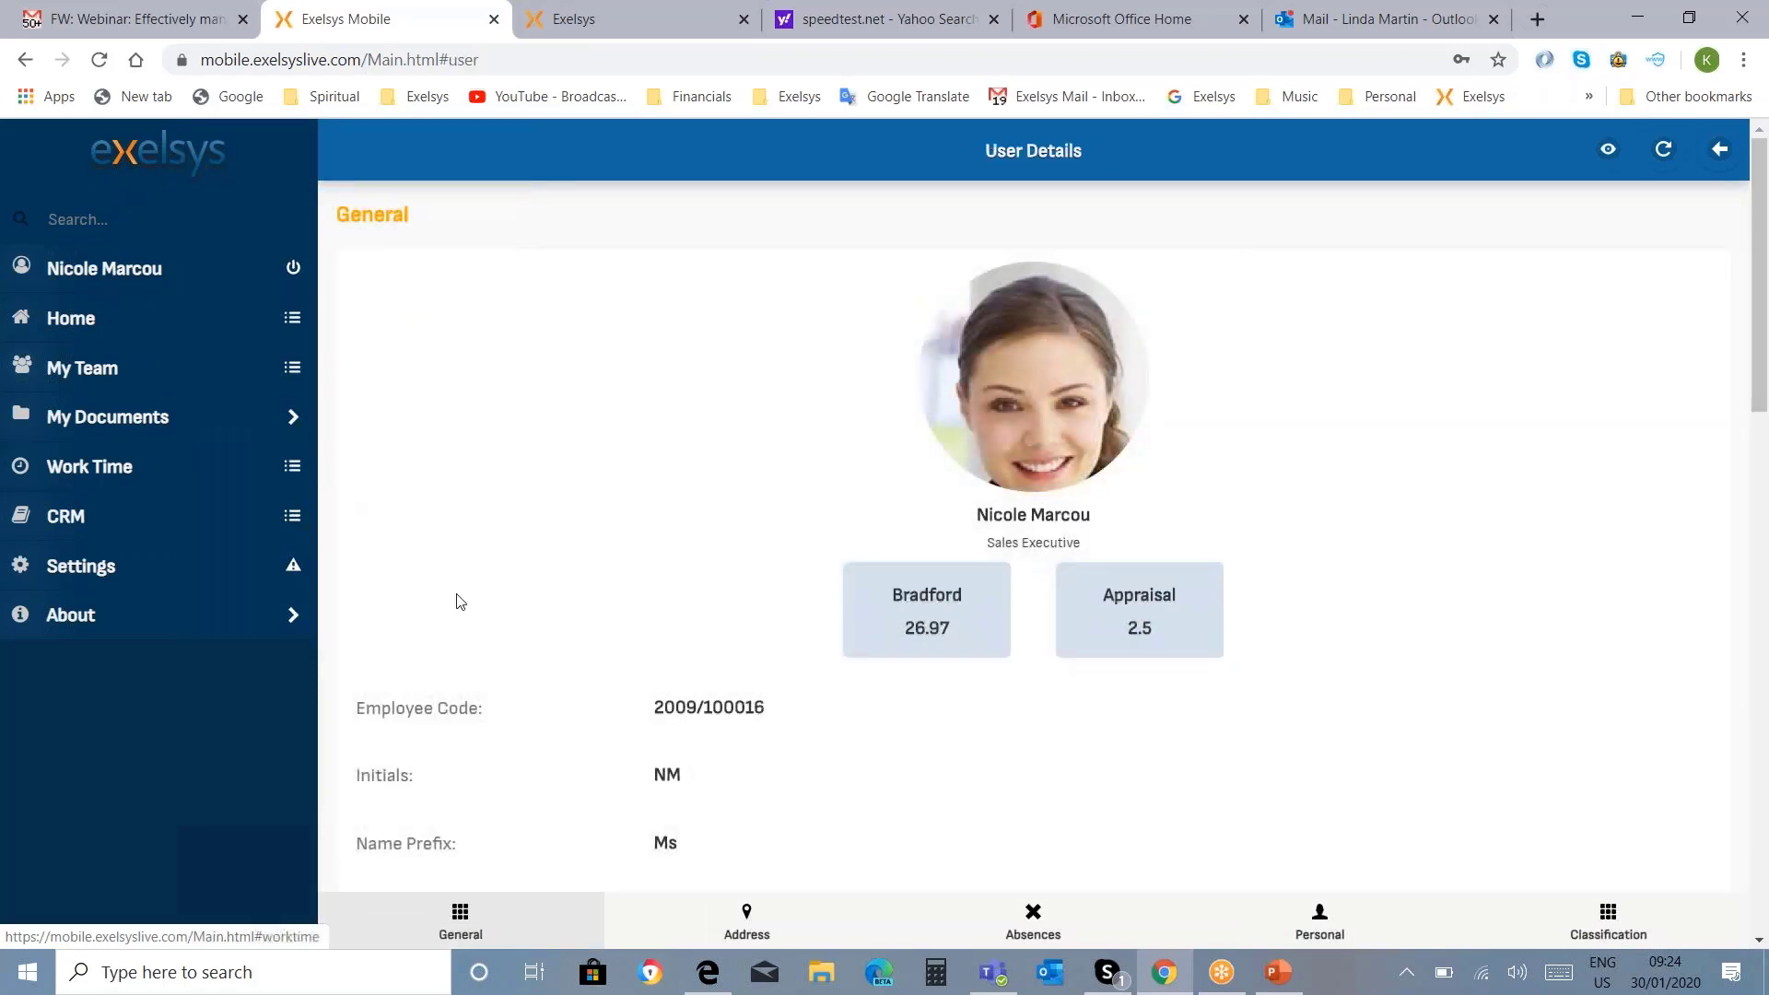
left_click(1563, 926)
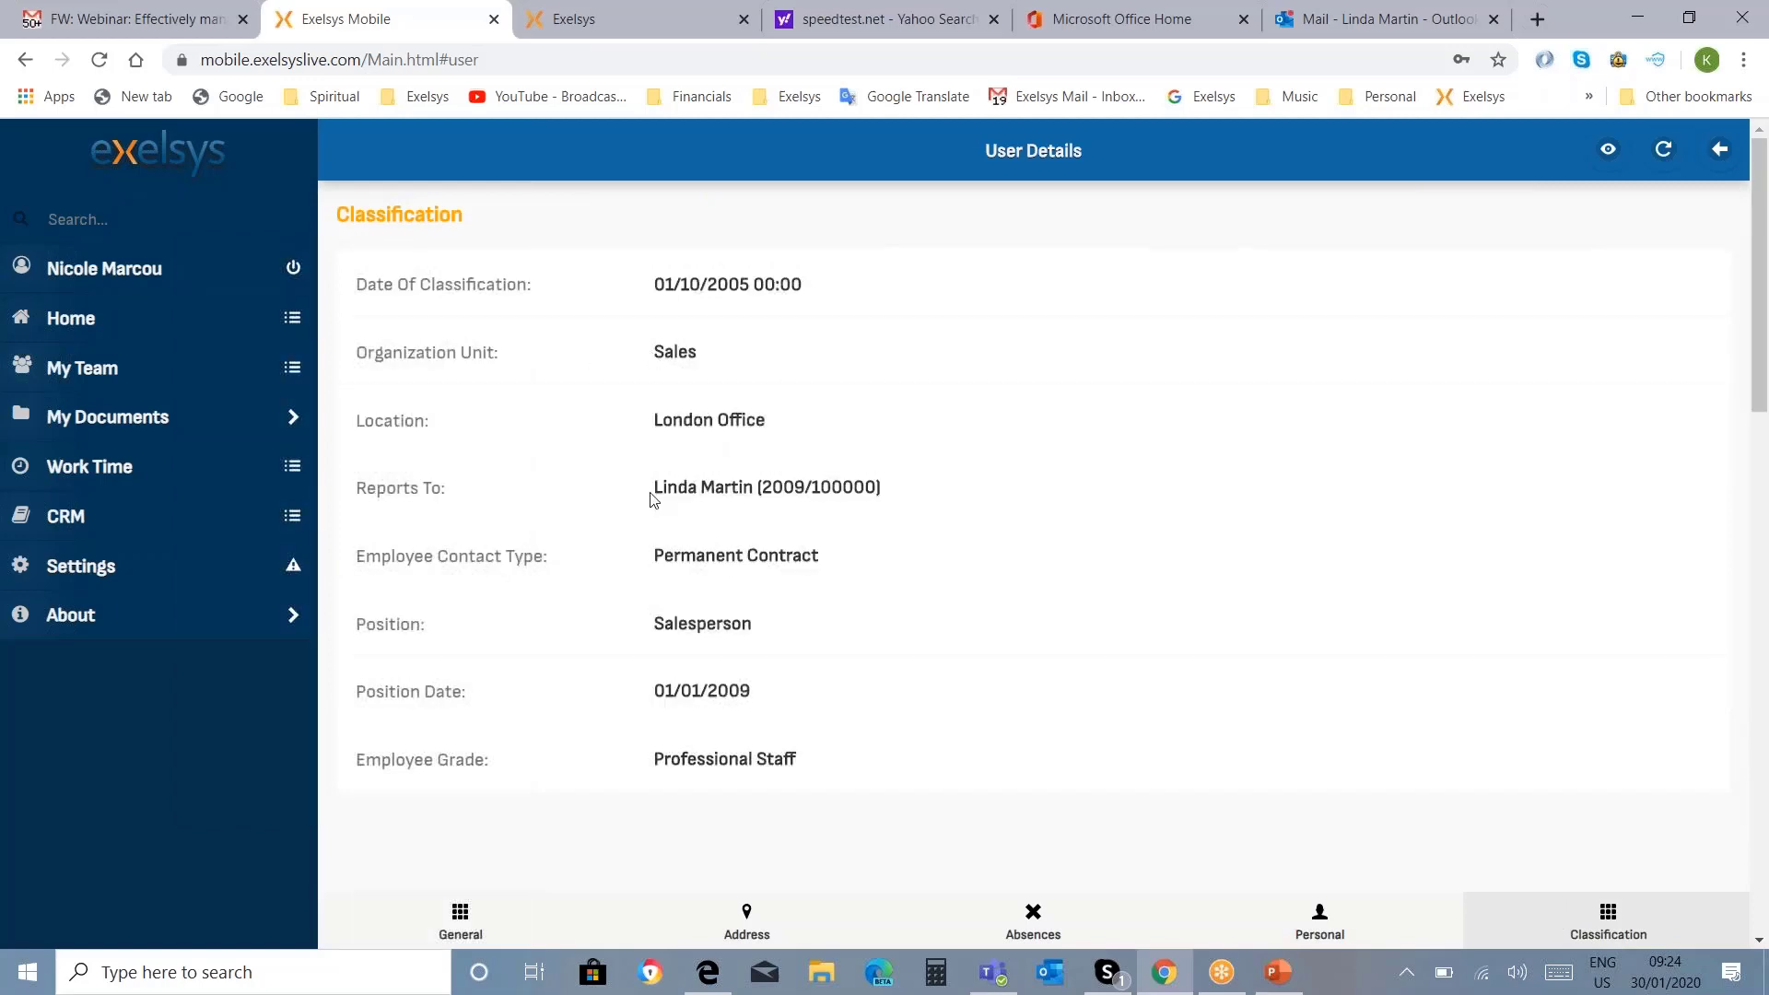
left_click_drag(656, 489, 883, 487)
Step: Switch to the manager's Outlook mailbox and review the "Absence Request - Long weekend" e-mail, including requested days and leave balances
left_click(1375, 28)
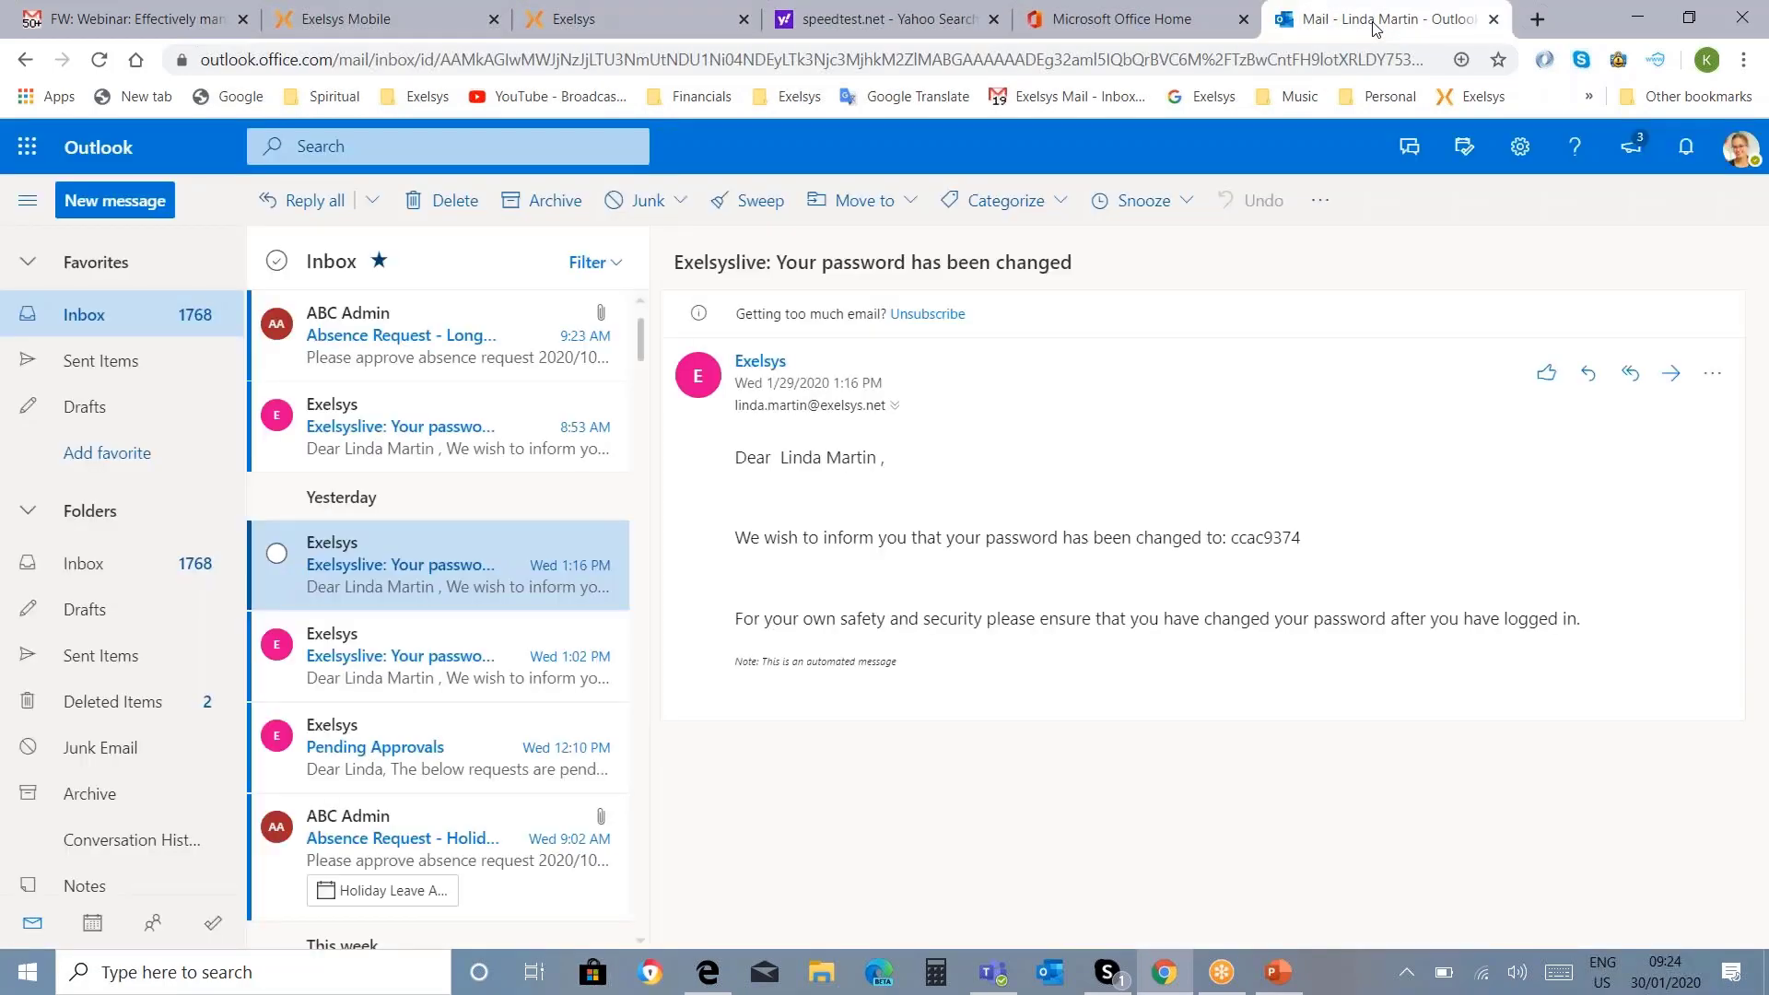
left_click(403, 366)
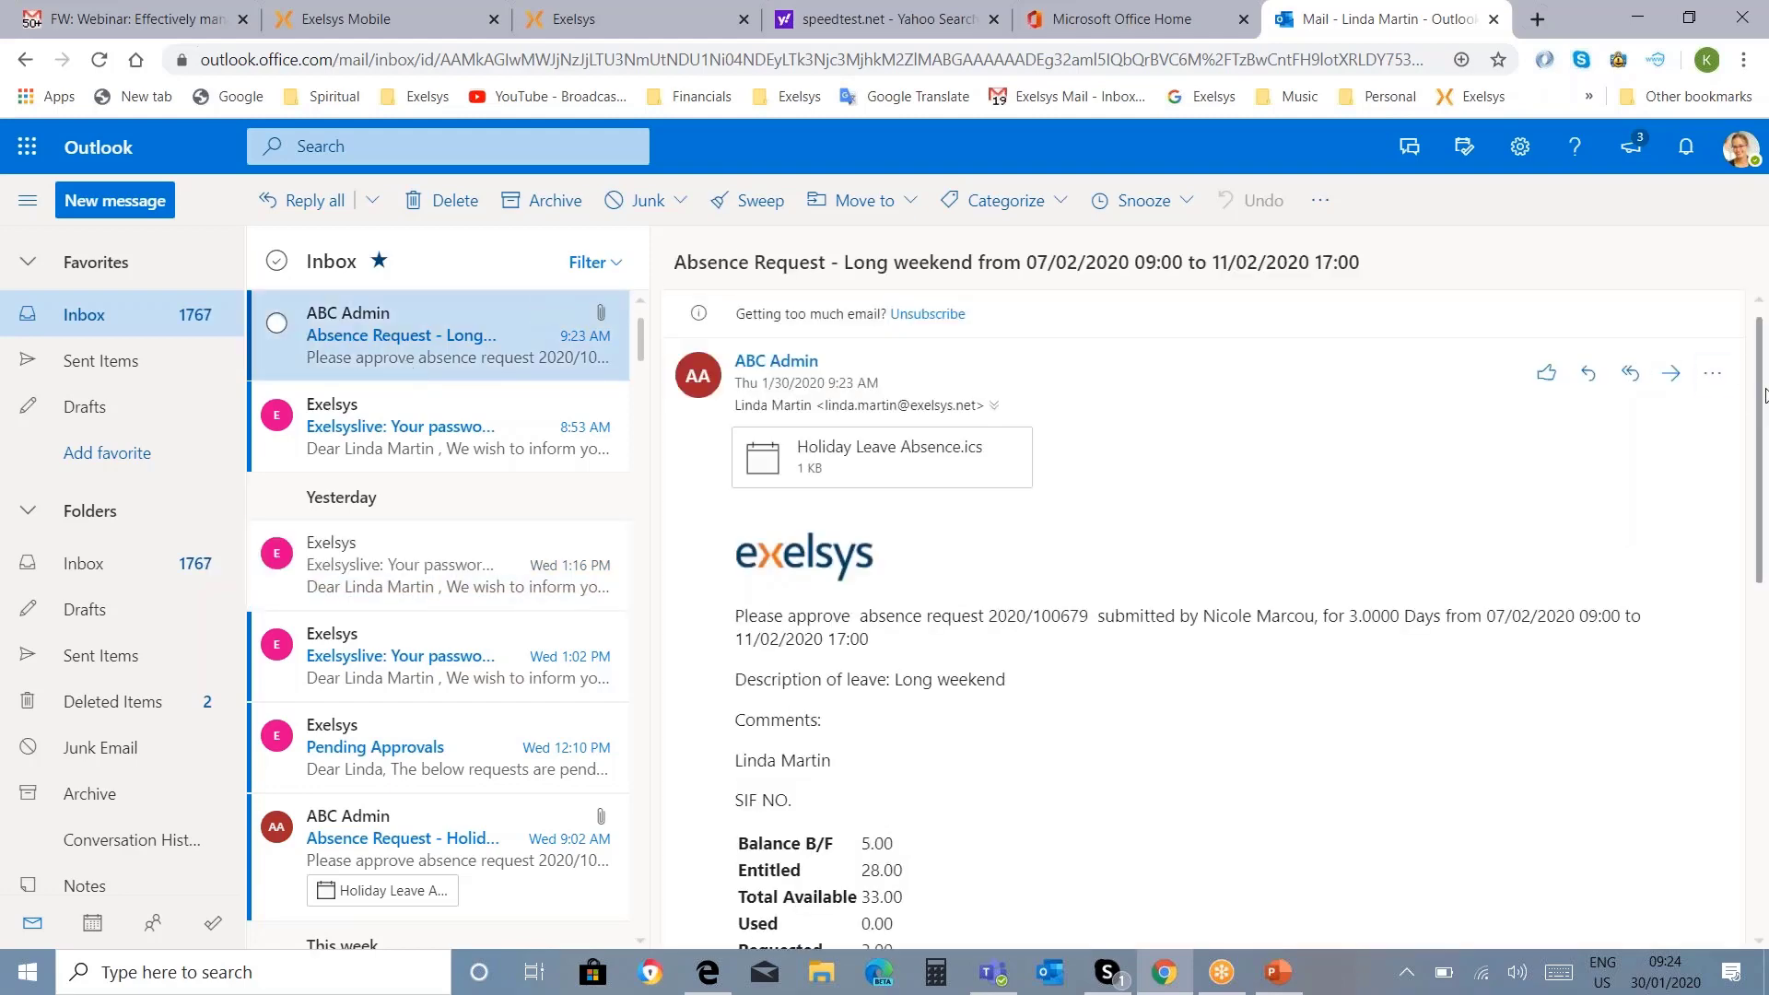
scroll(1765, 395, "down", 2)
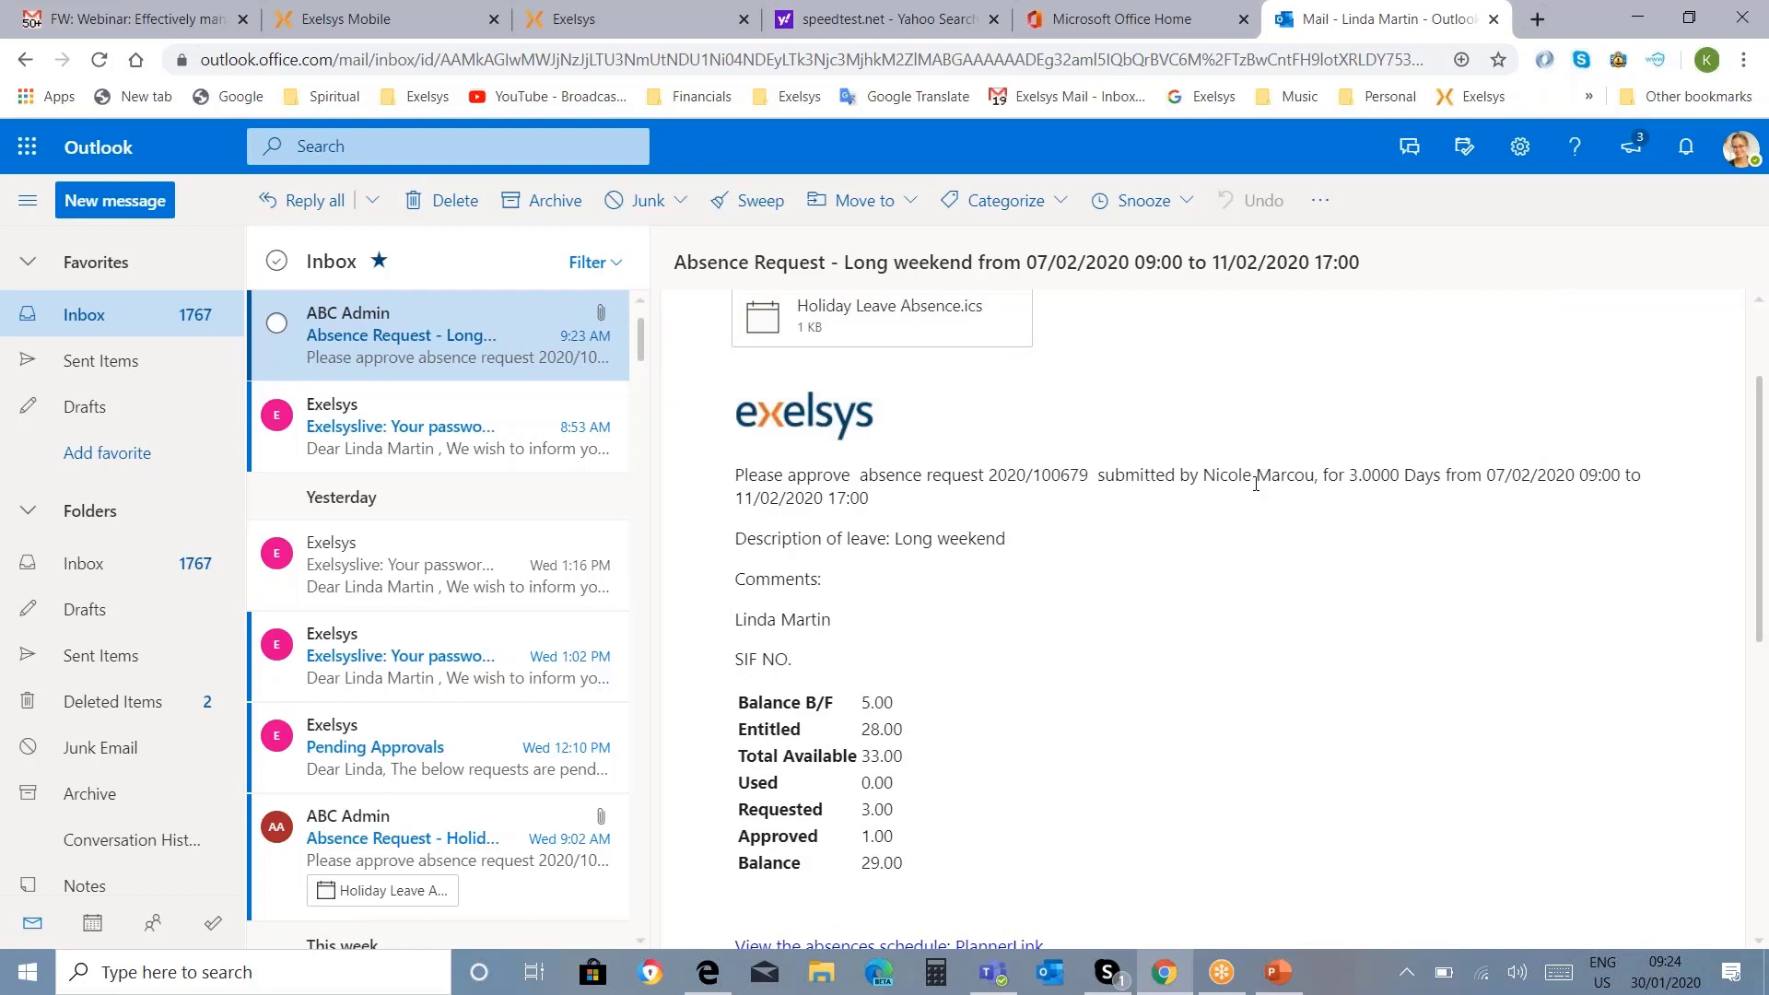
left_click_drag(1328, 477, 1444, 477)
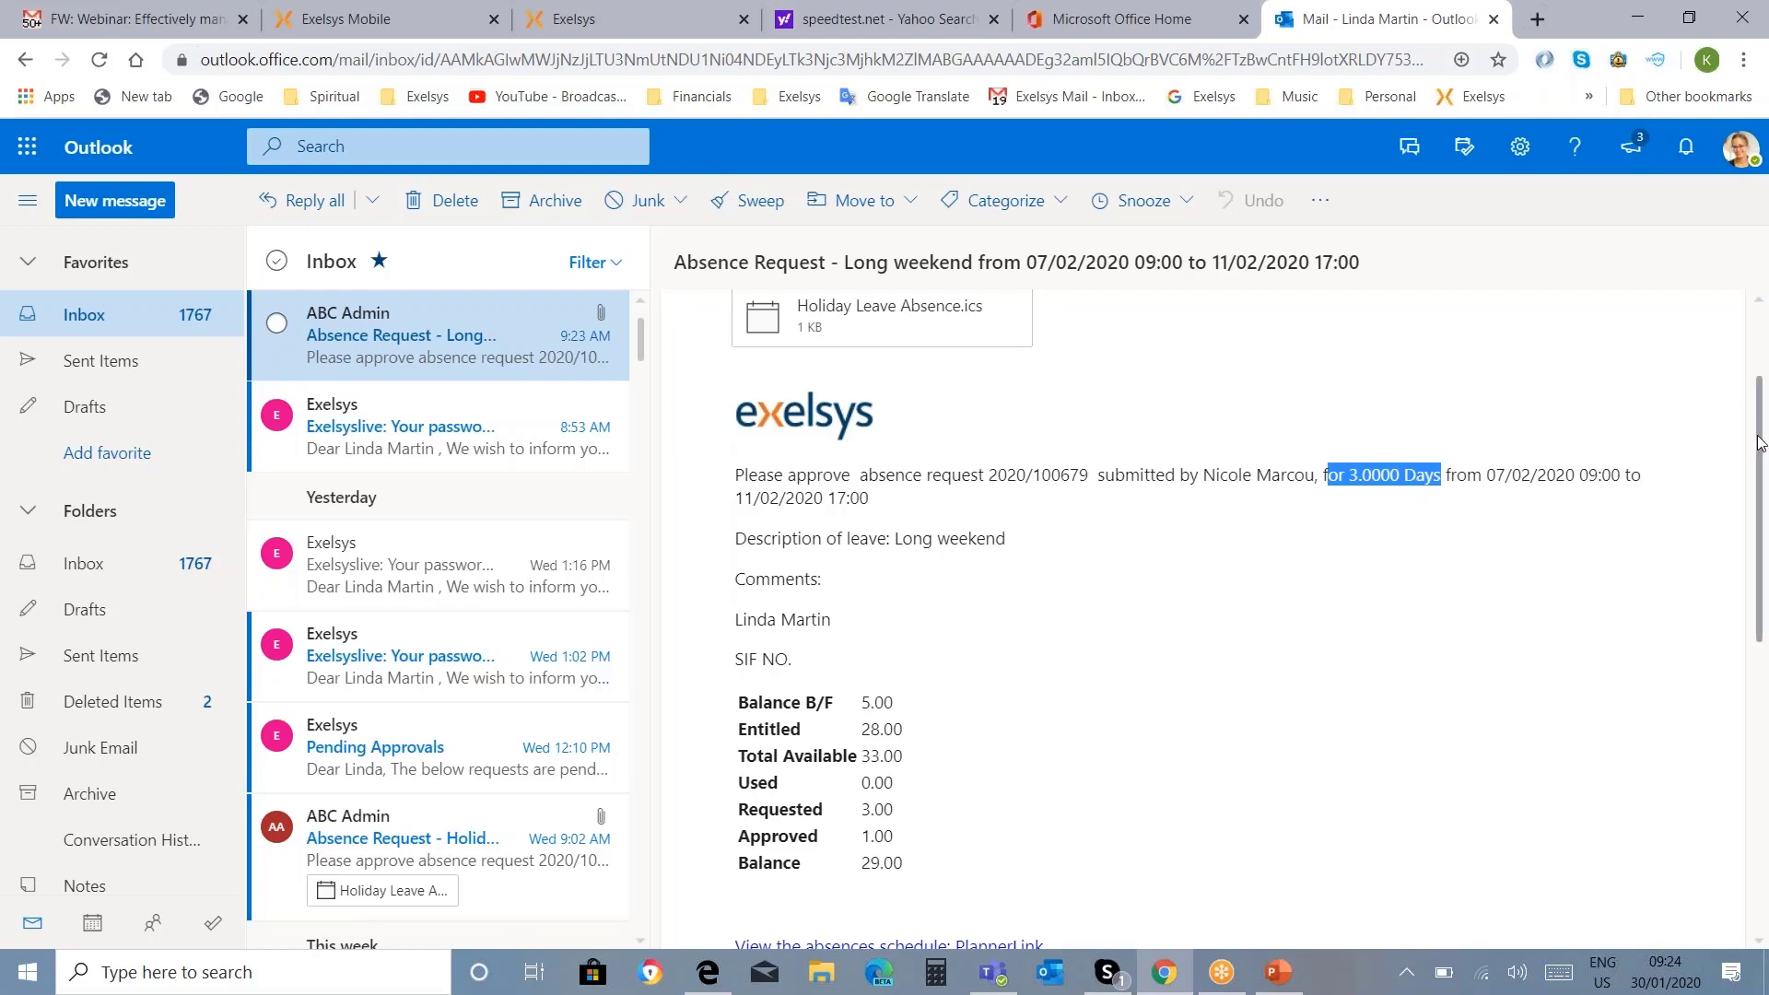
right_click(1754, 585)
left_click(1760, 558)
scroll(1474, 479, "down", 4)
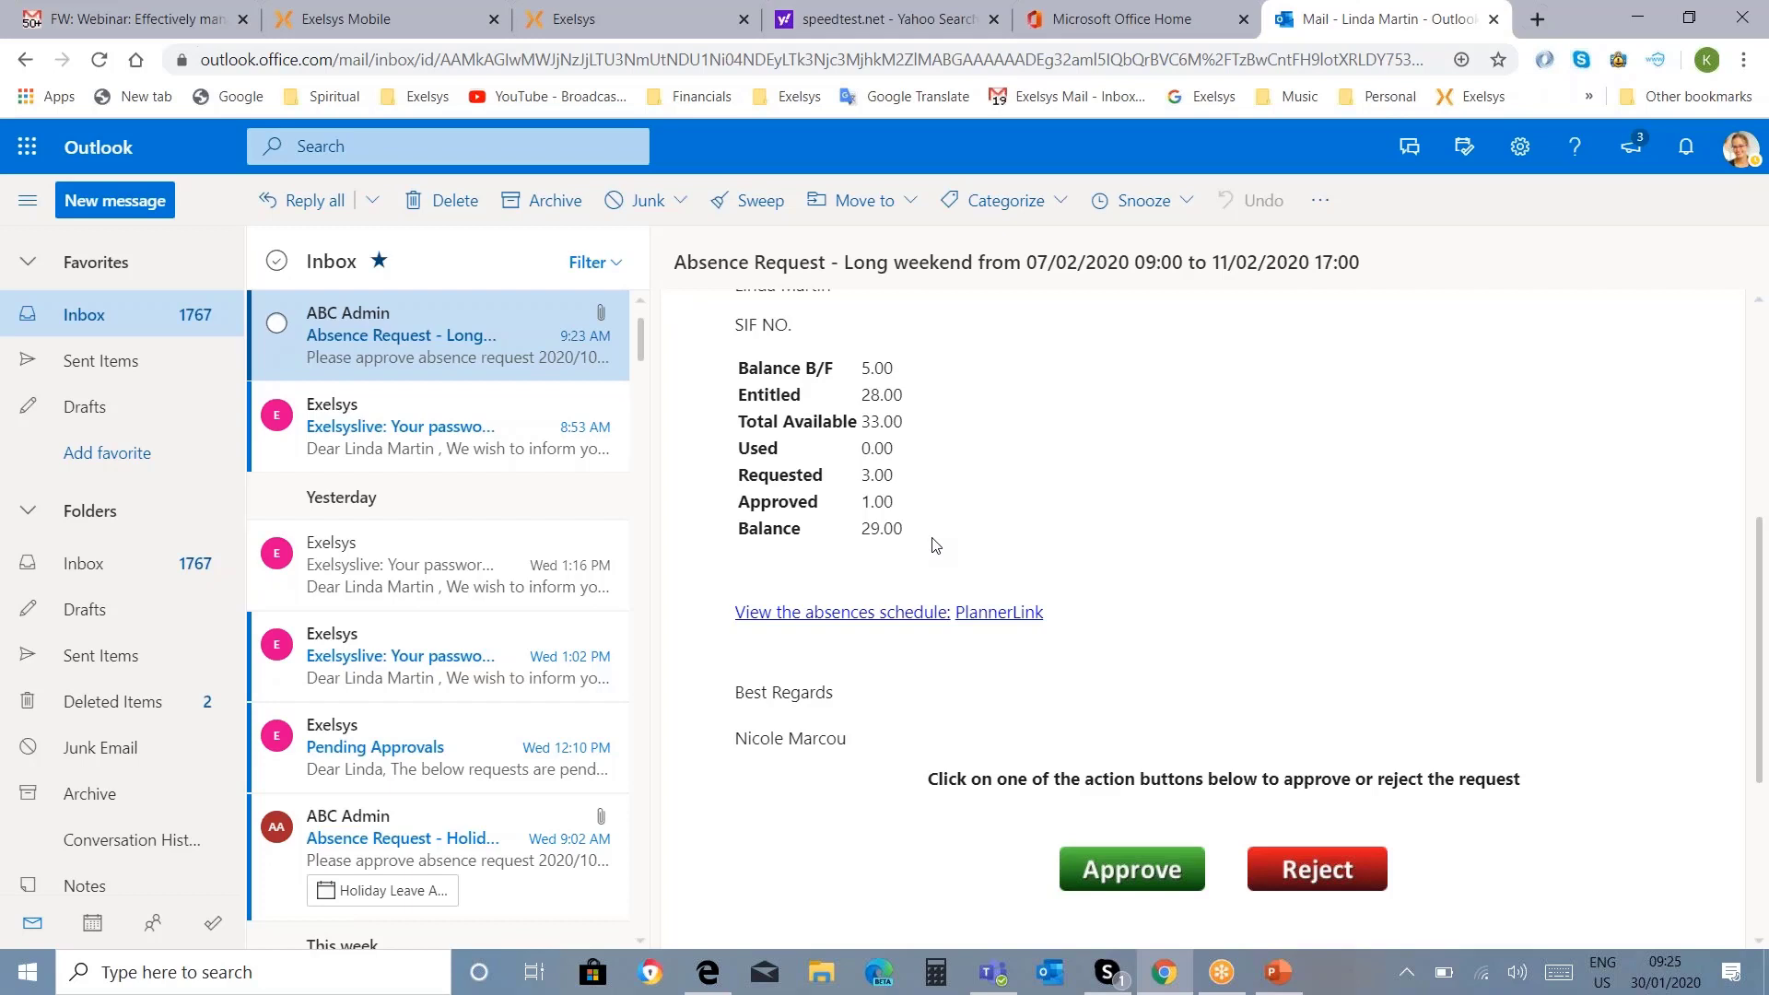
Step: Approve the long weekend absence request directly from the e-mail and return to the mailbox
left_click(1152, 880)
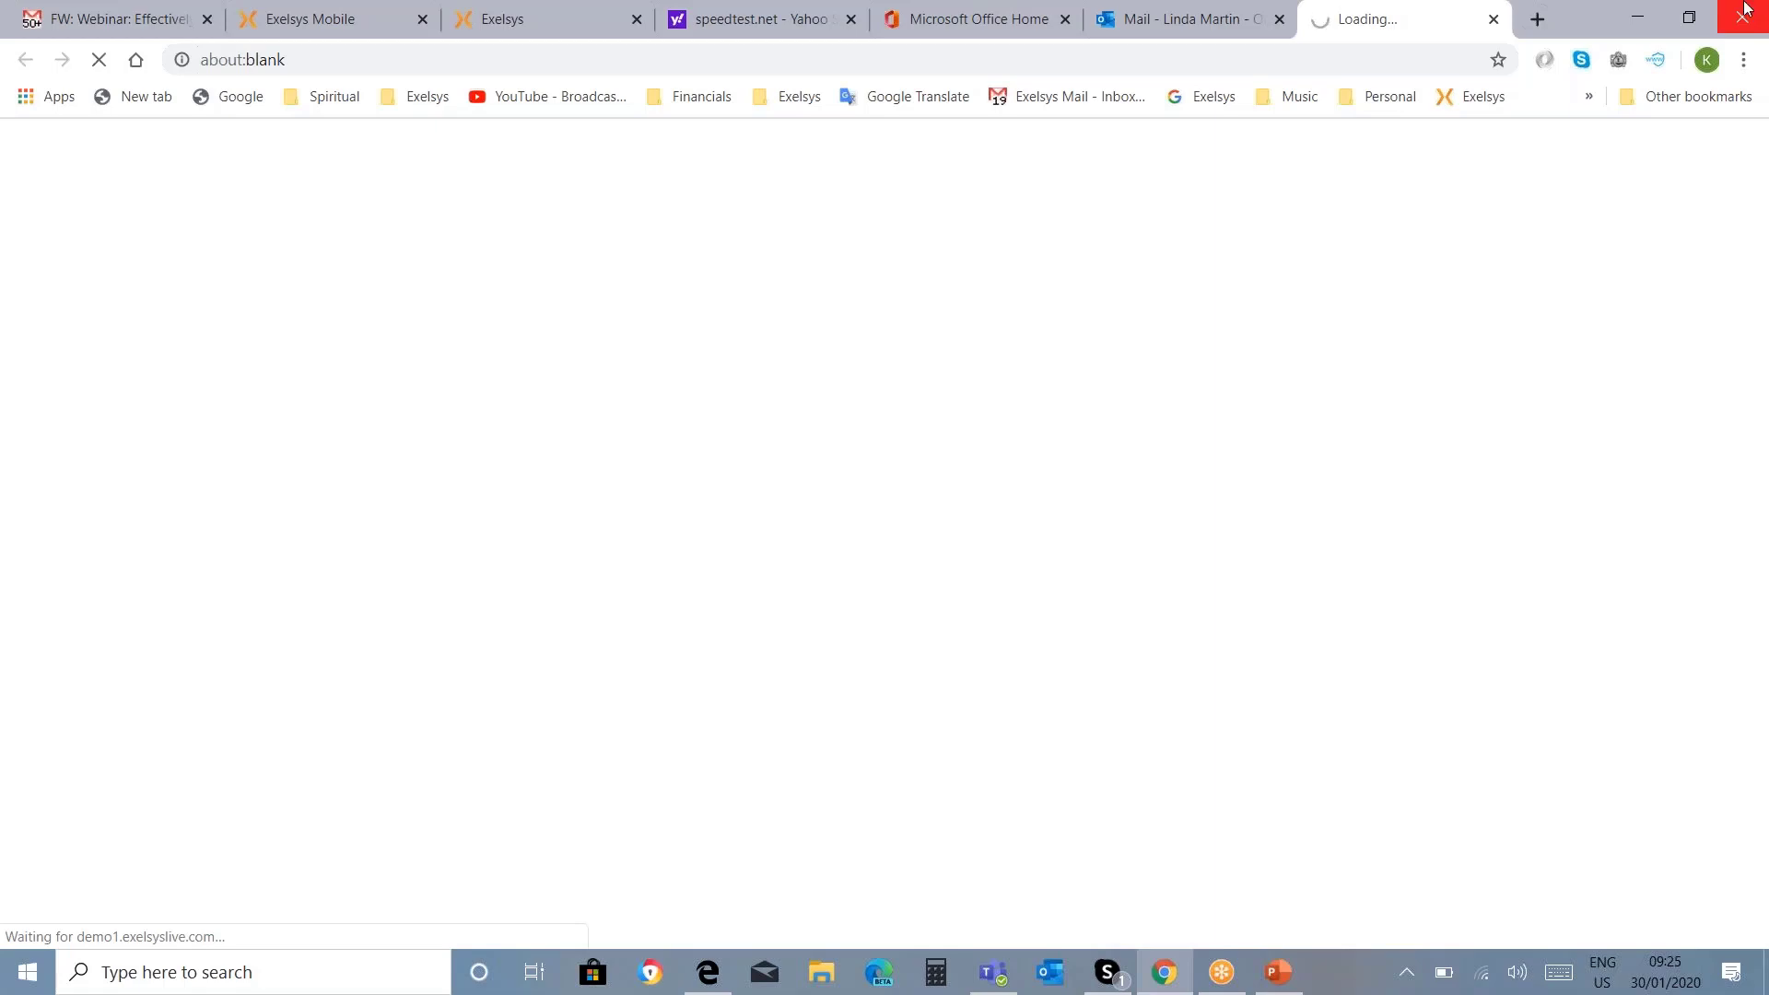
left_click(1218, 27)
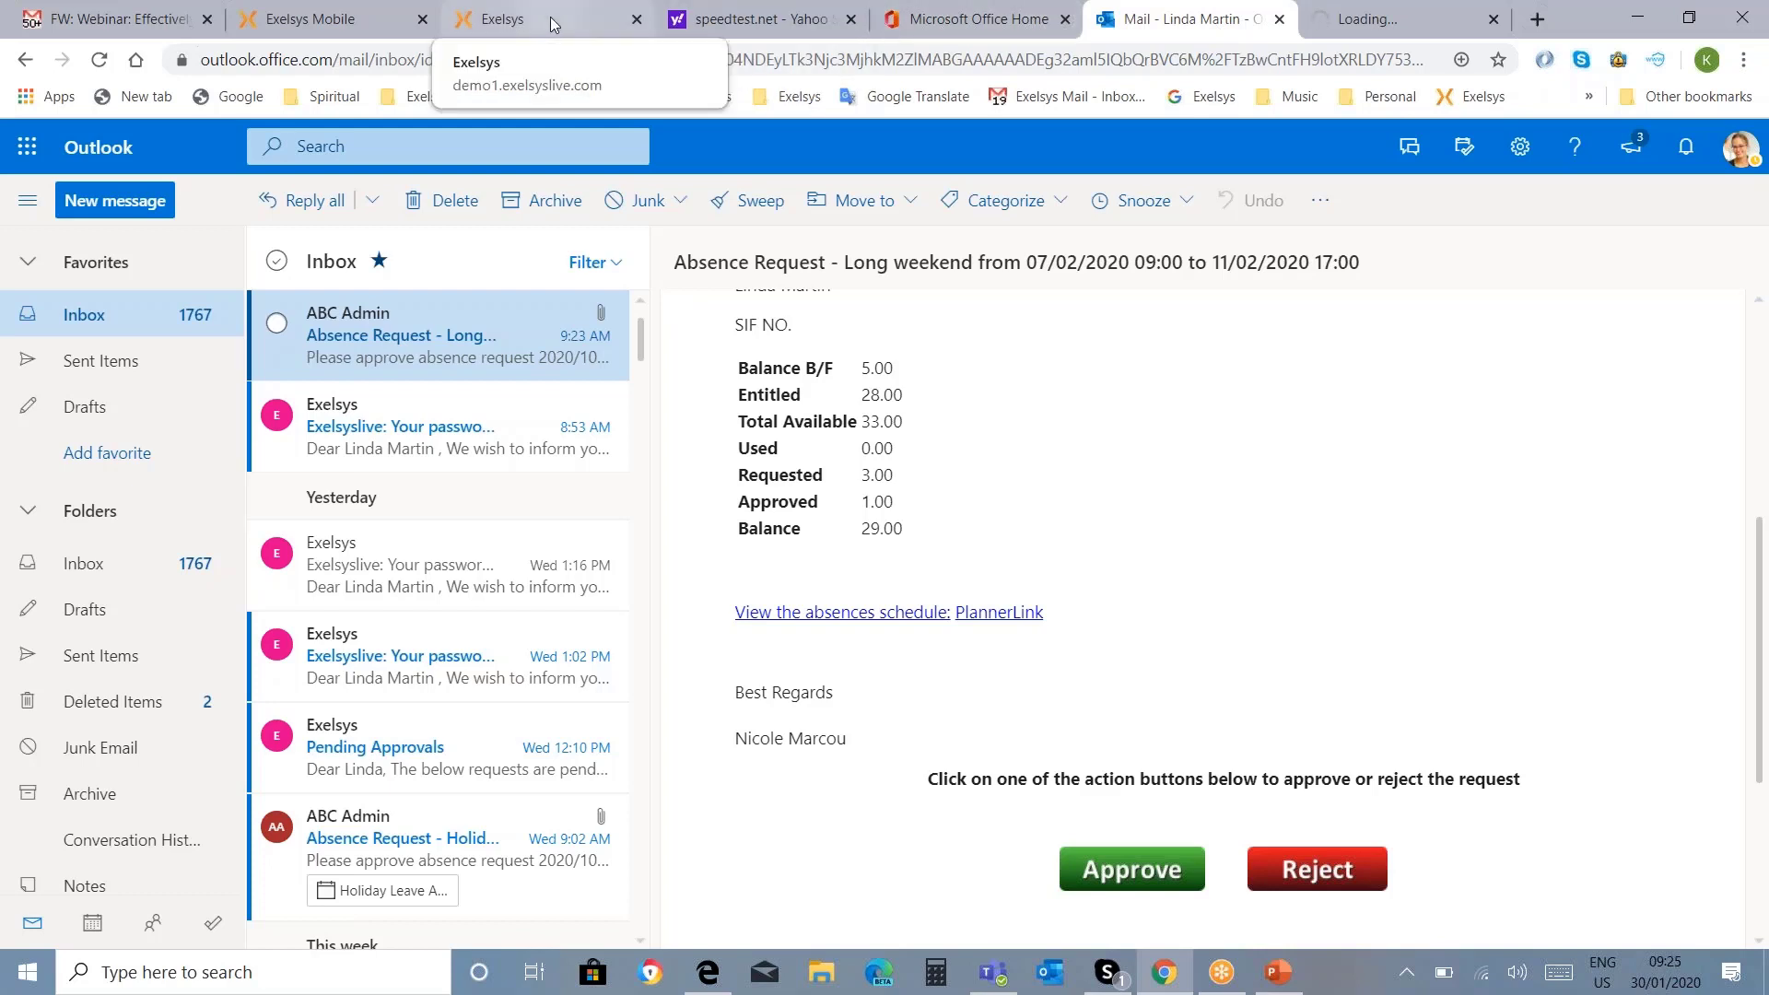
Step: Switch back to Exelsys Mobile, check the Course Enrolment page and return to the home page
left_click(347, 30)
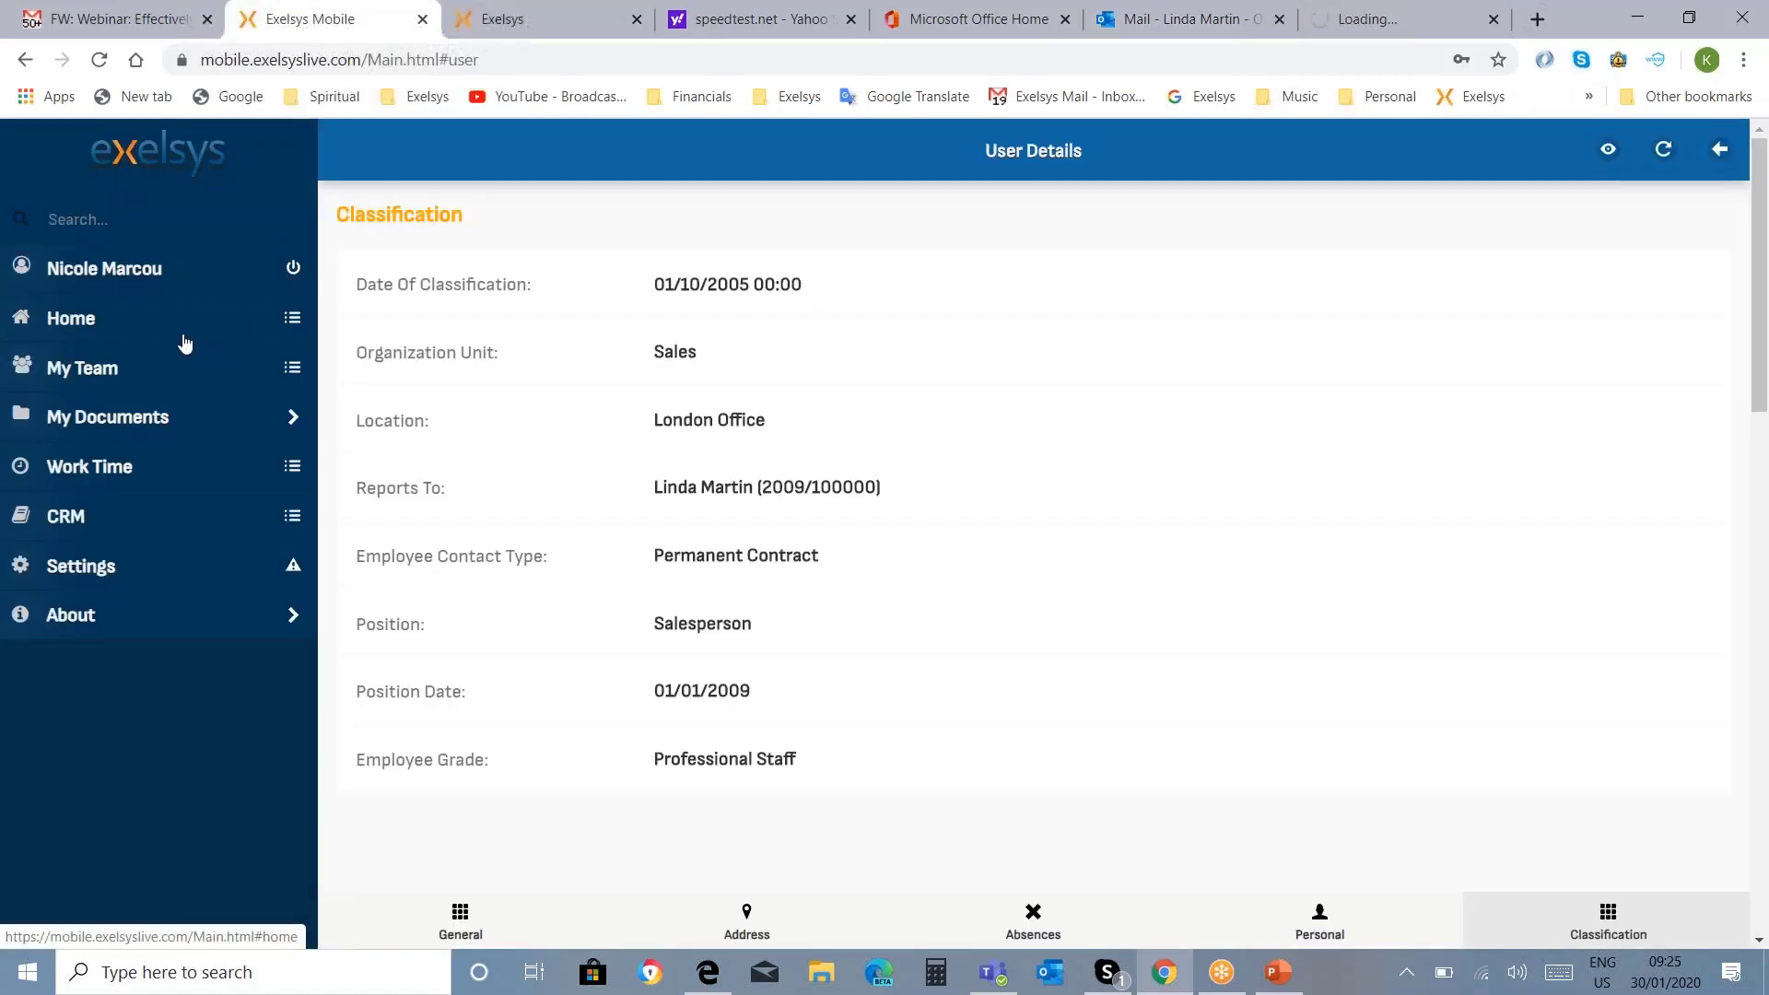
left_click(185, 343)
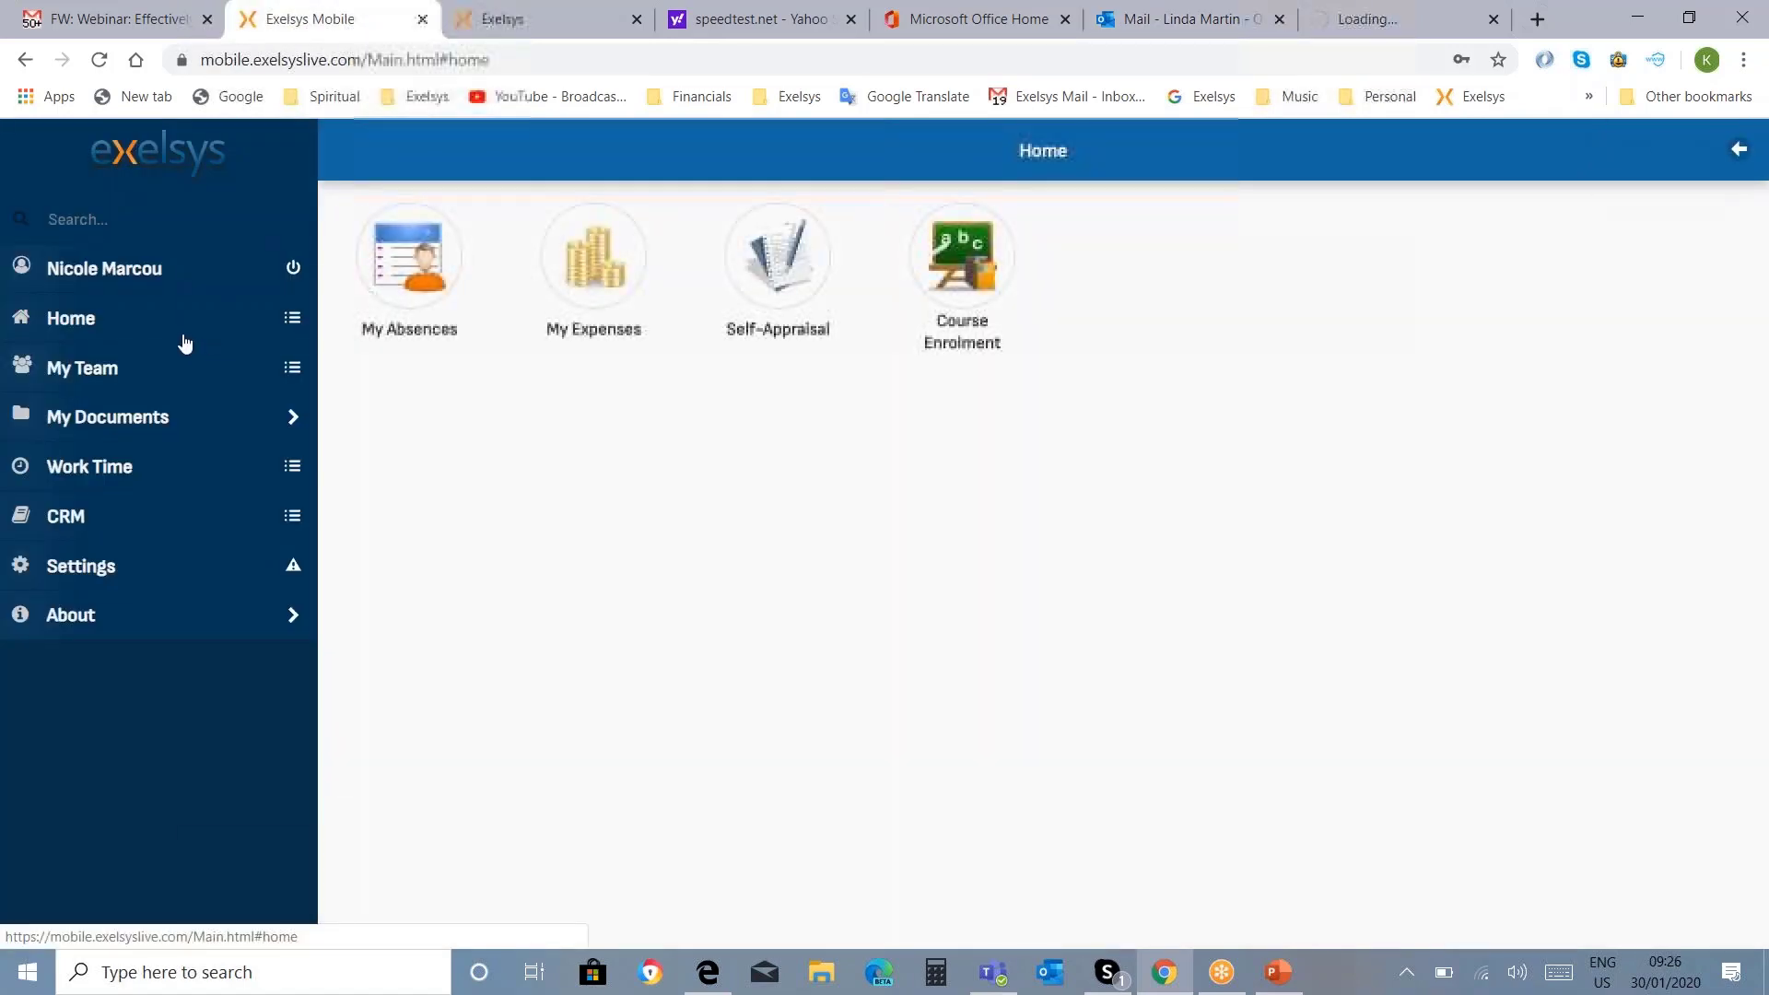
left_click(958, 276)
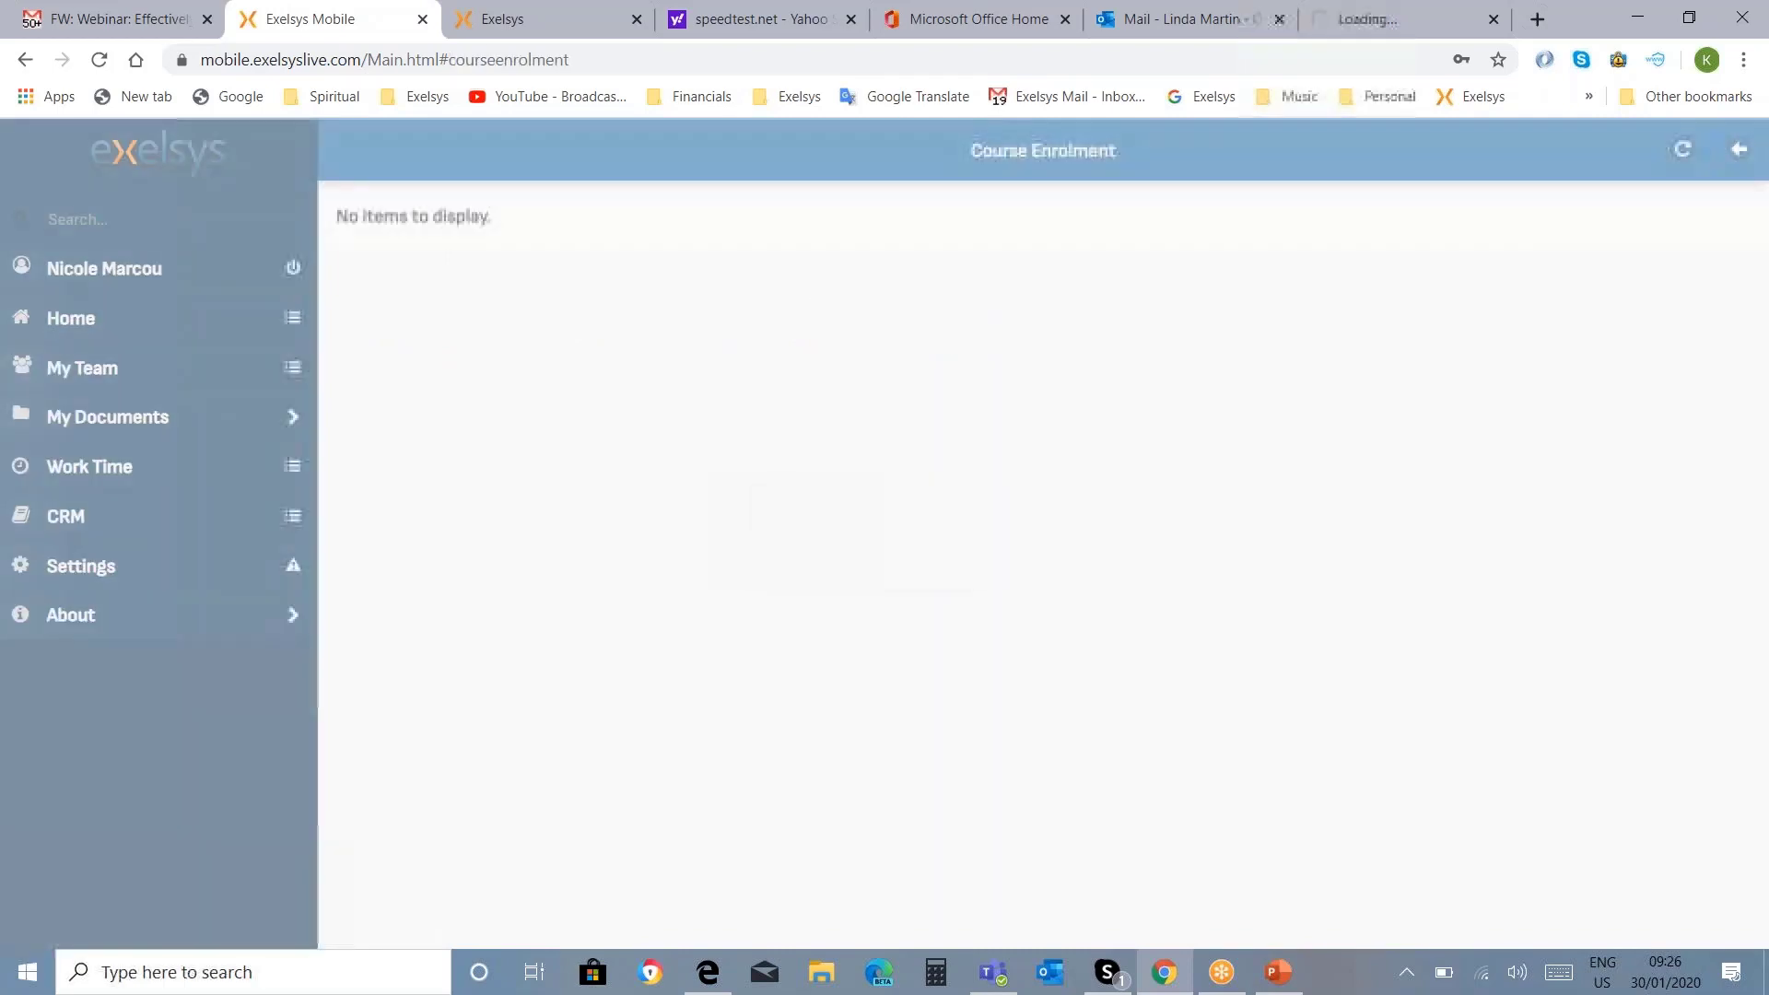
left_click(128, 338)
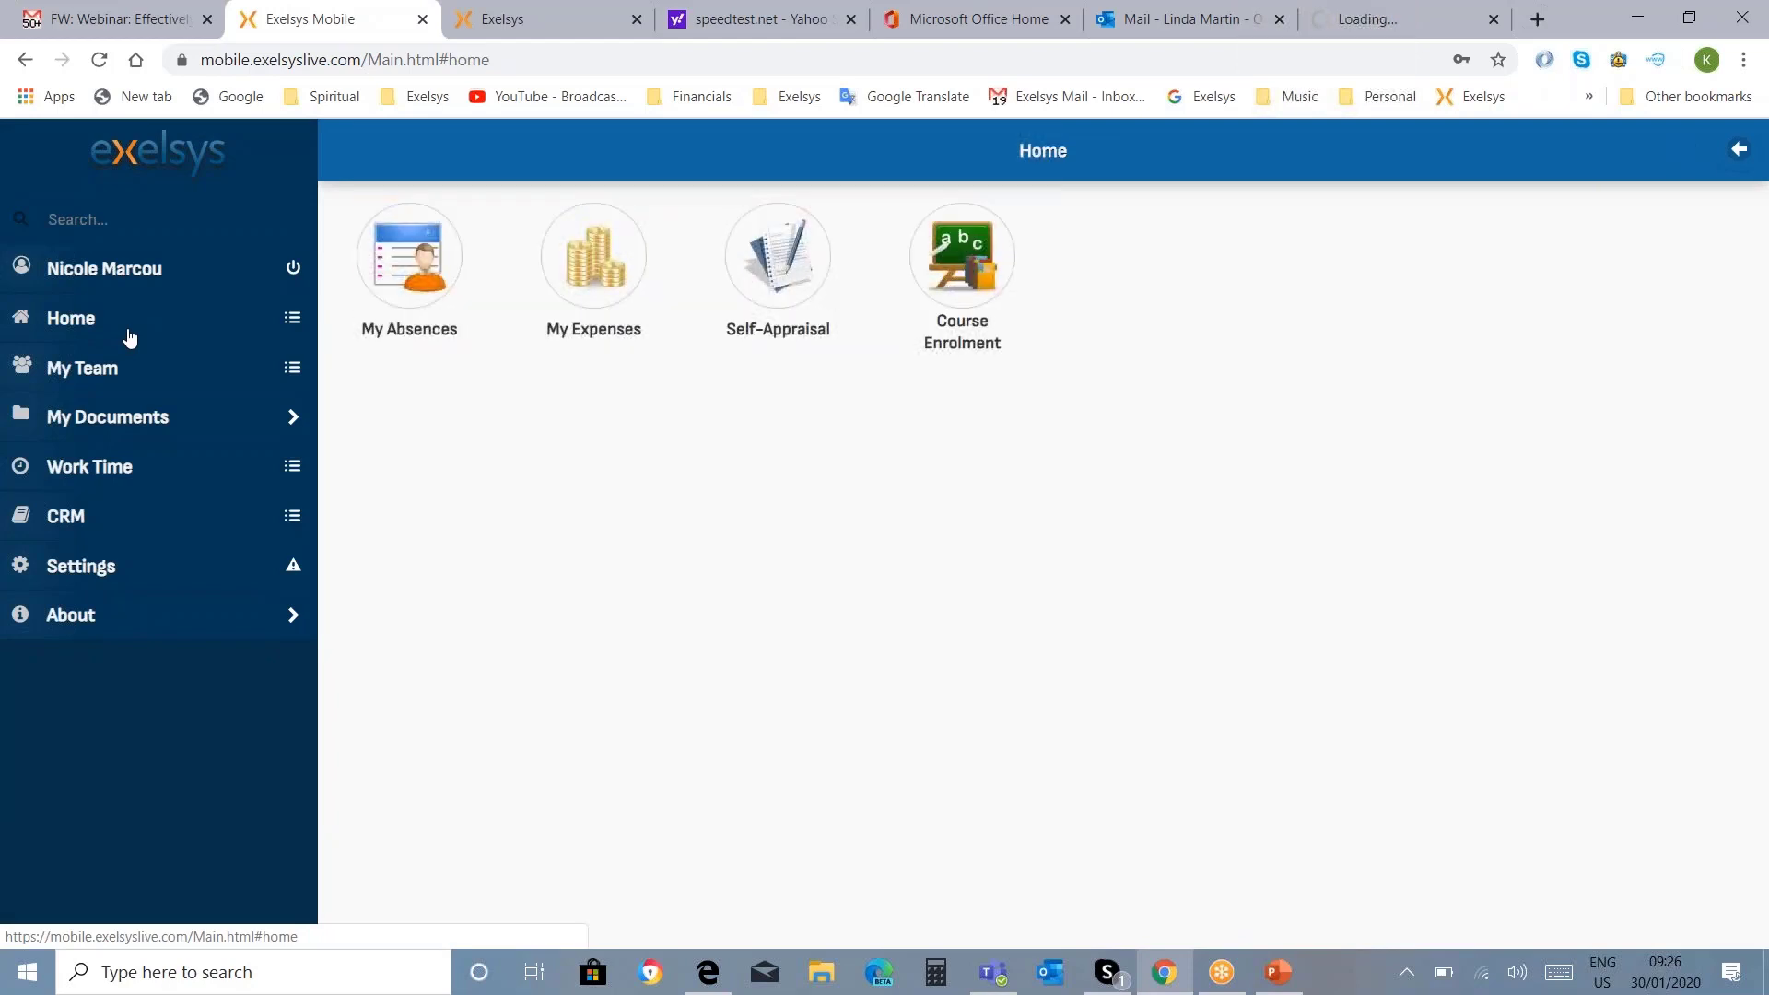
Step: Open ABC Handbook_ 2015.pdf from the Employee Handbook folder and look through its table of contents
left_click(188, 430)
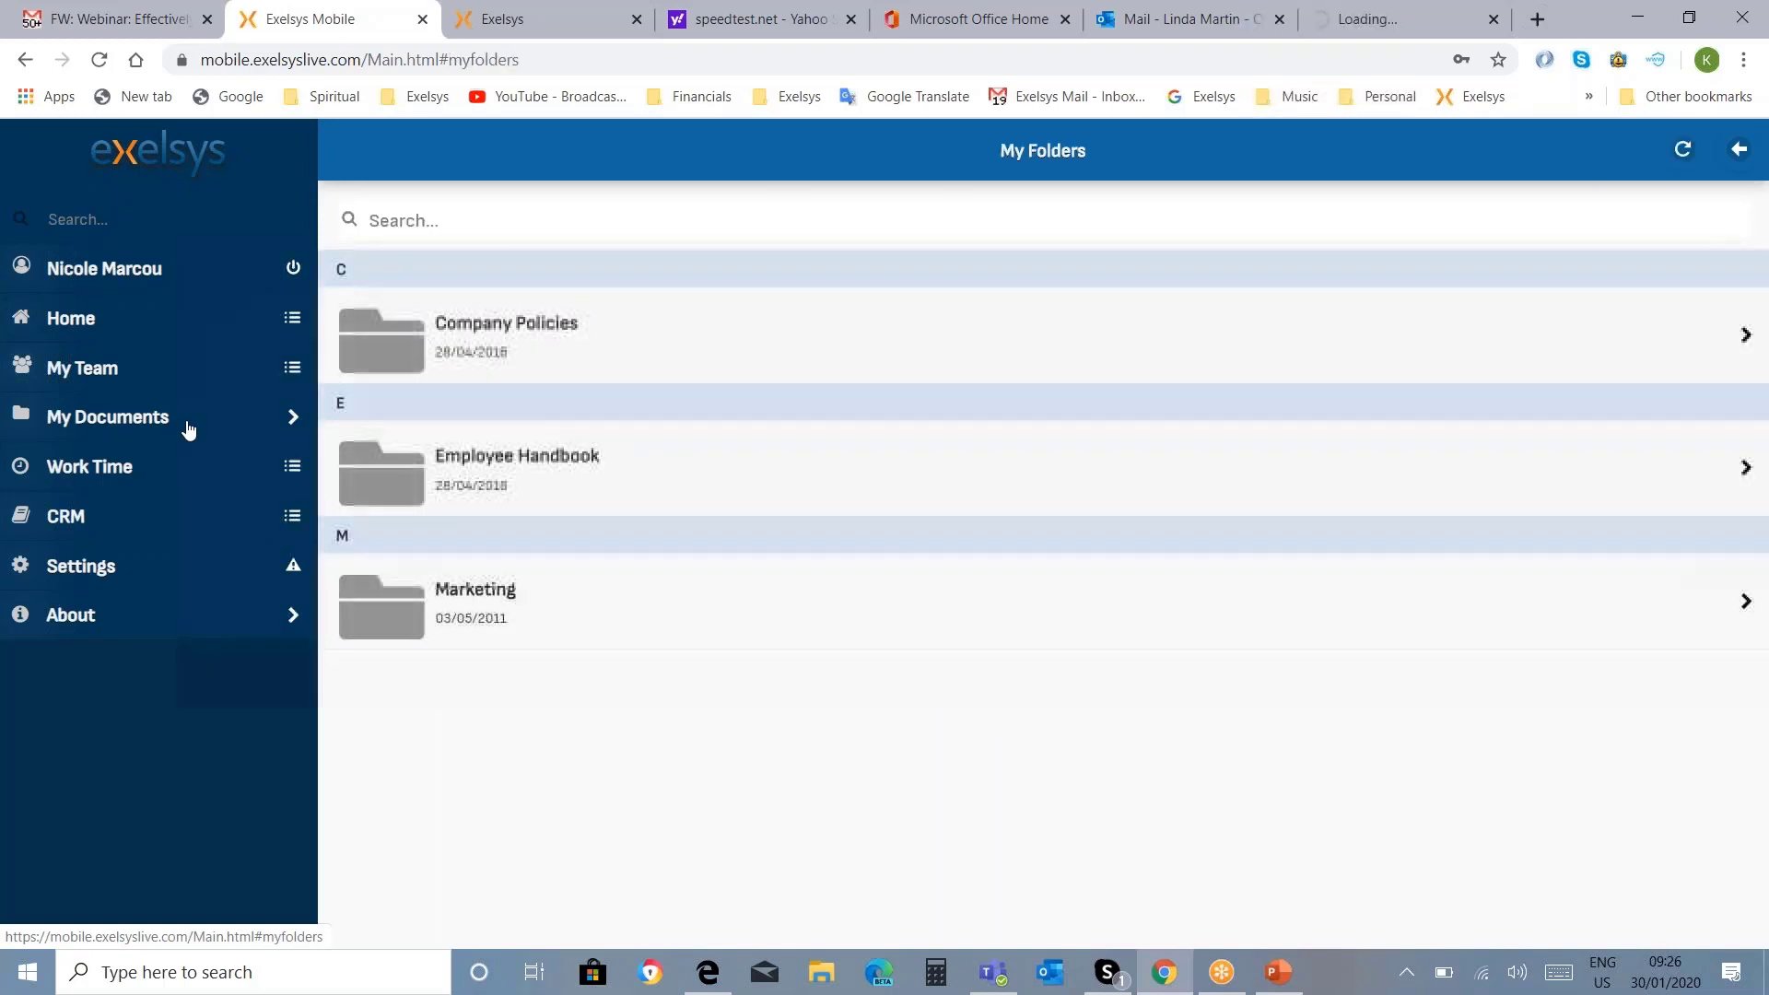
left_click(454, 471)
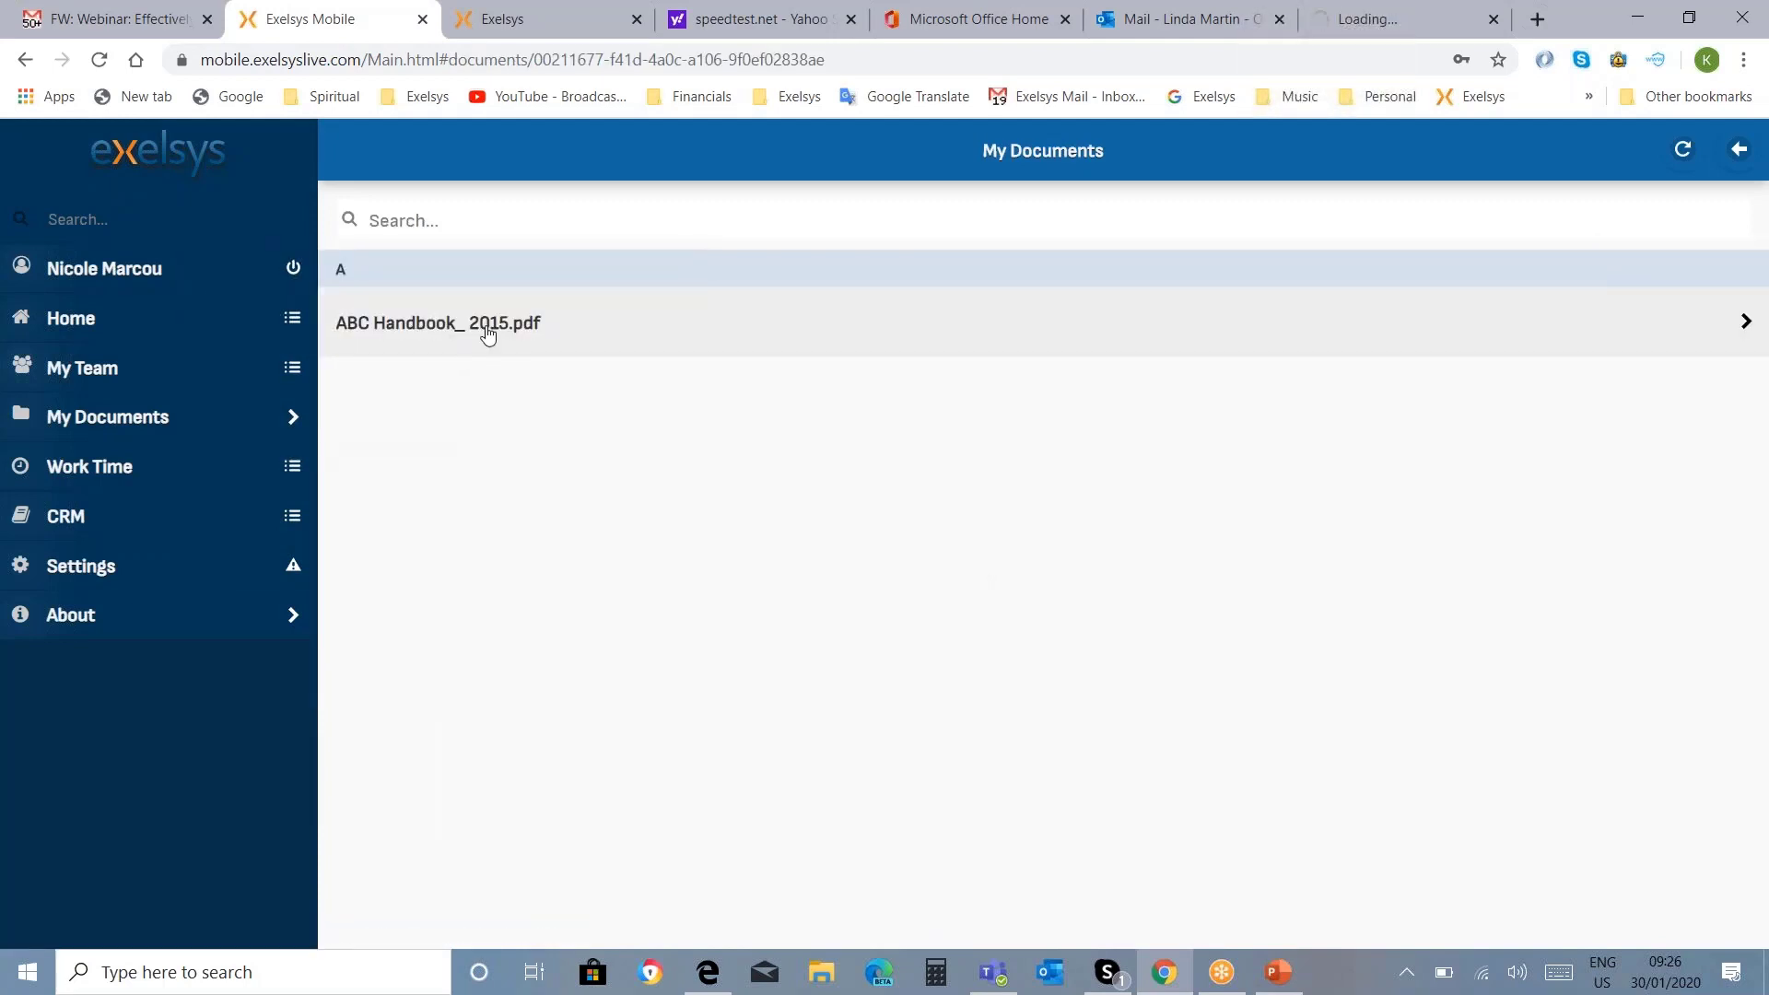
left_click(488, 334)
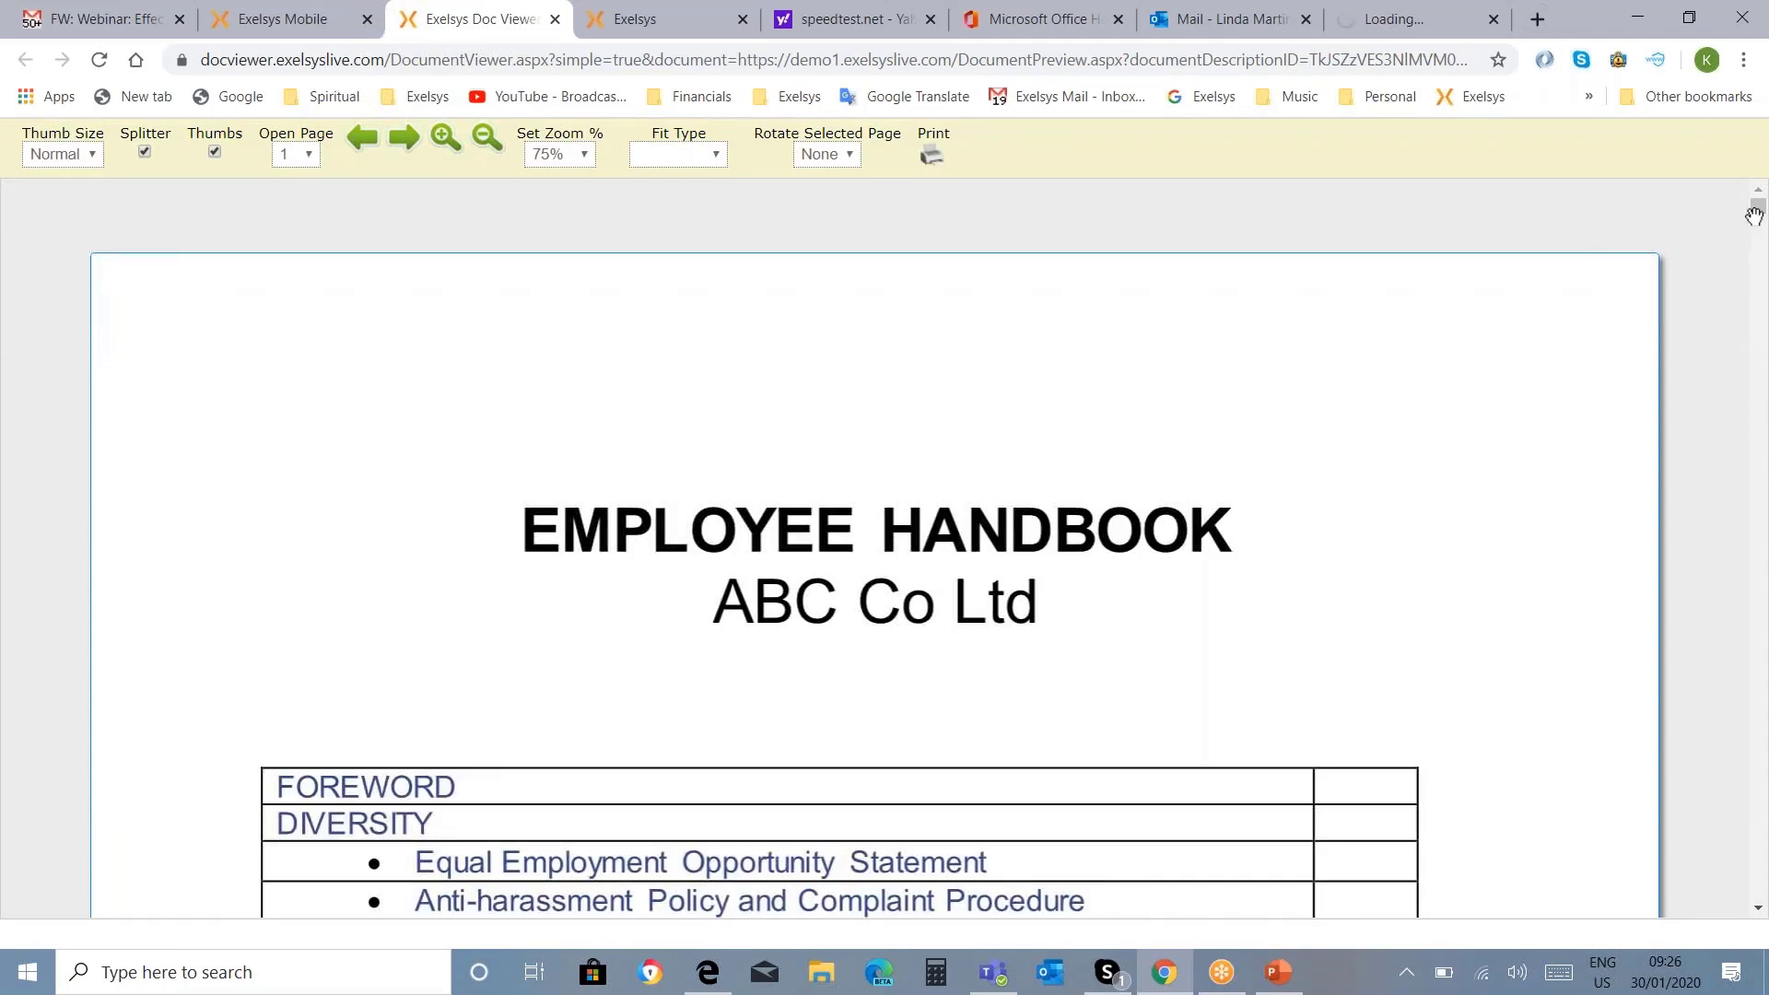
left_click_drag(1763, 210, 1763, 217)
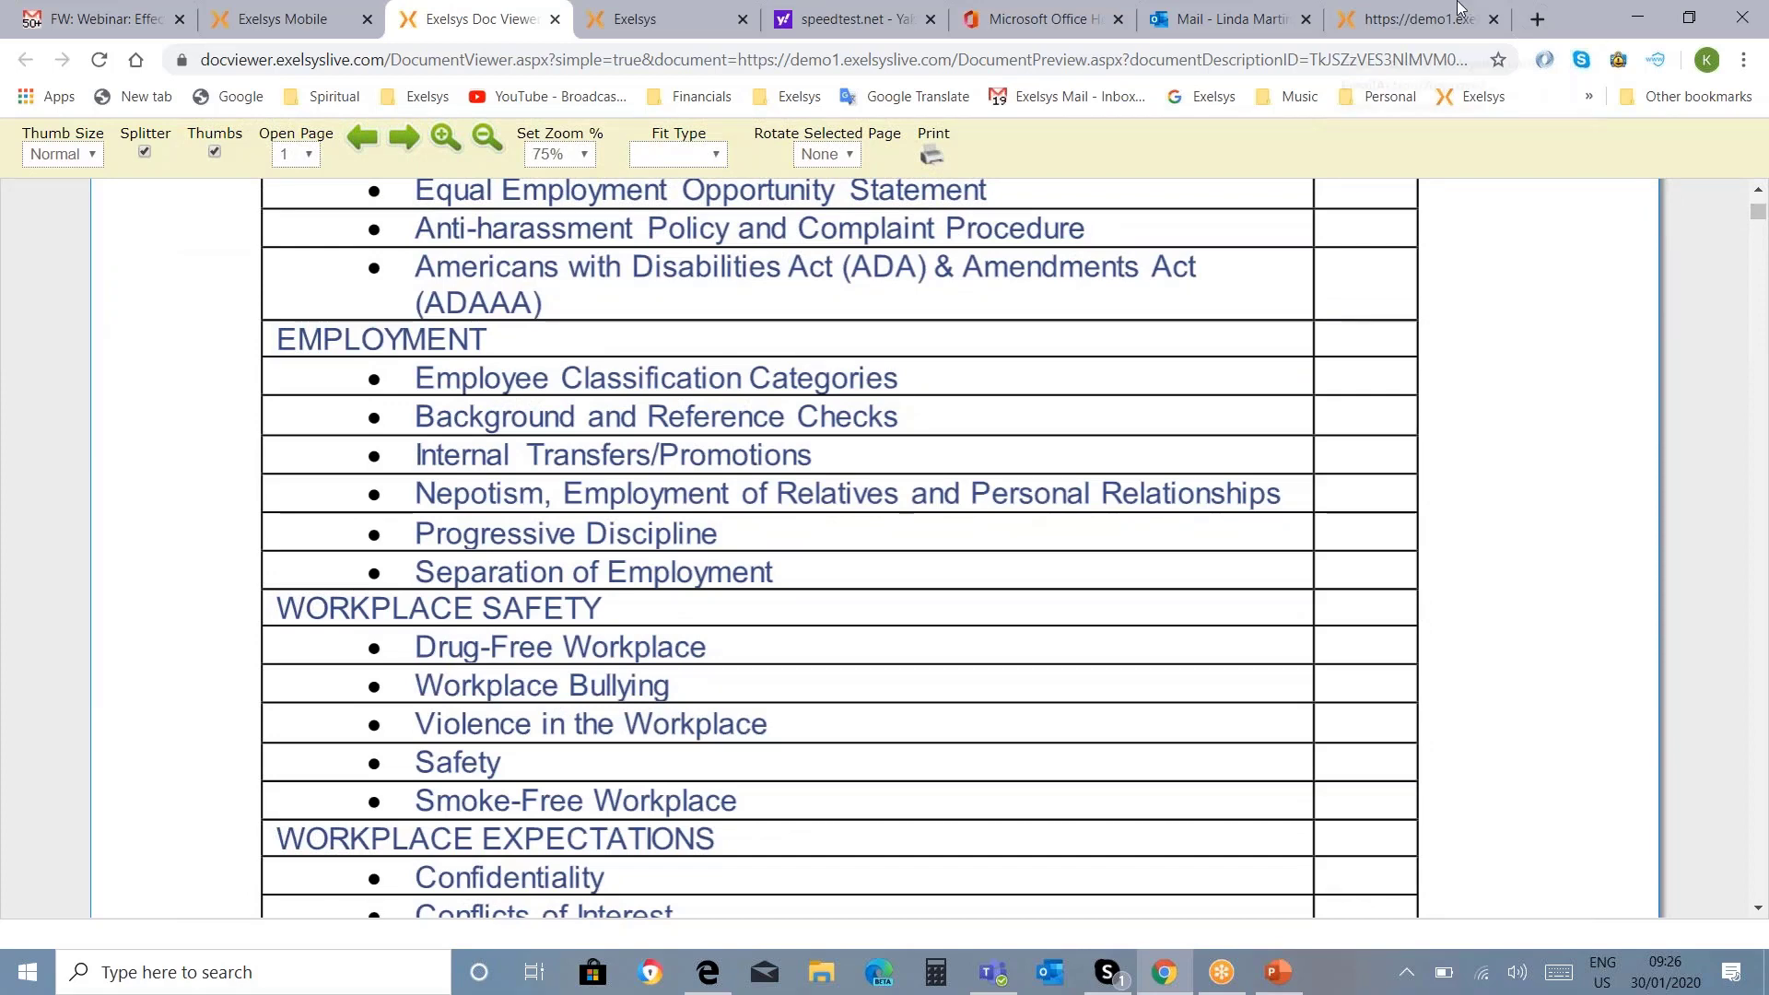
Step: Return to Exelsys Mobile and view the employee's general user details
left_click(283, 22)
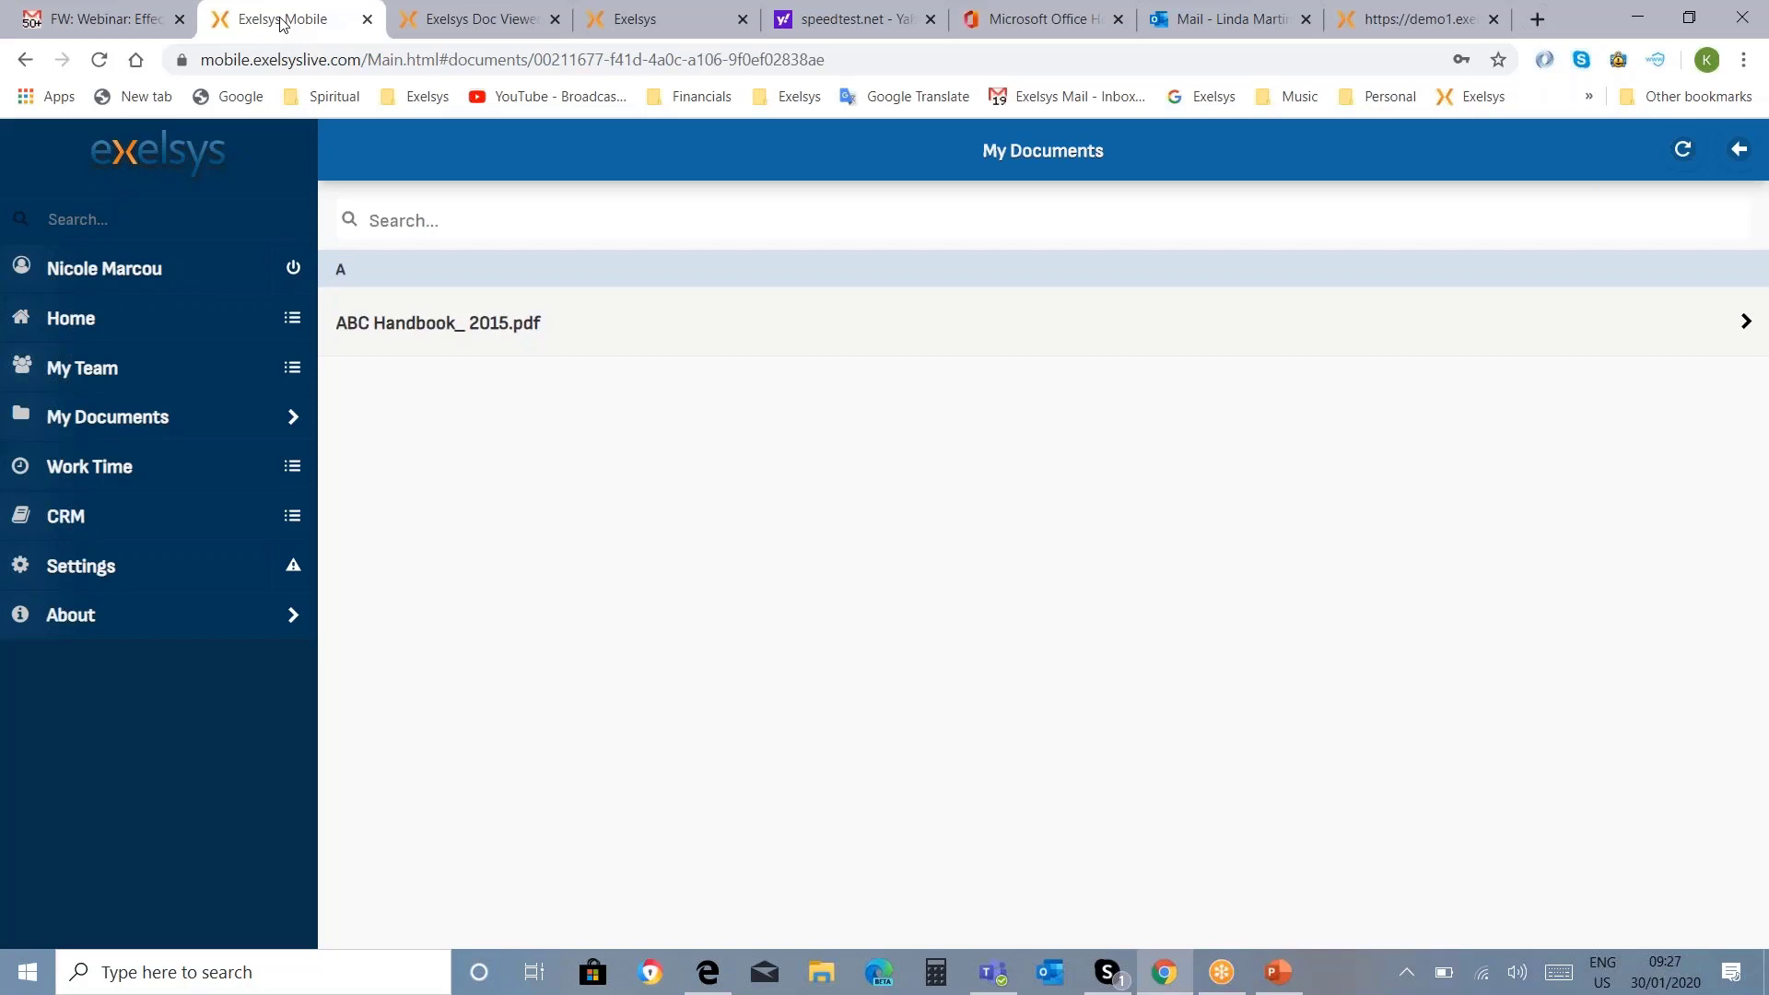
left_click(156, 268)
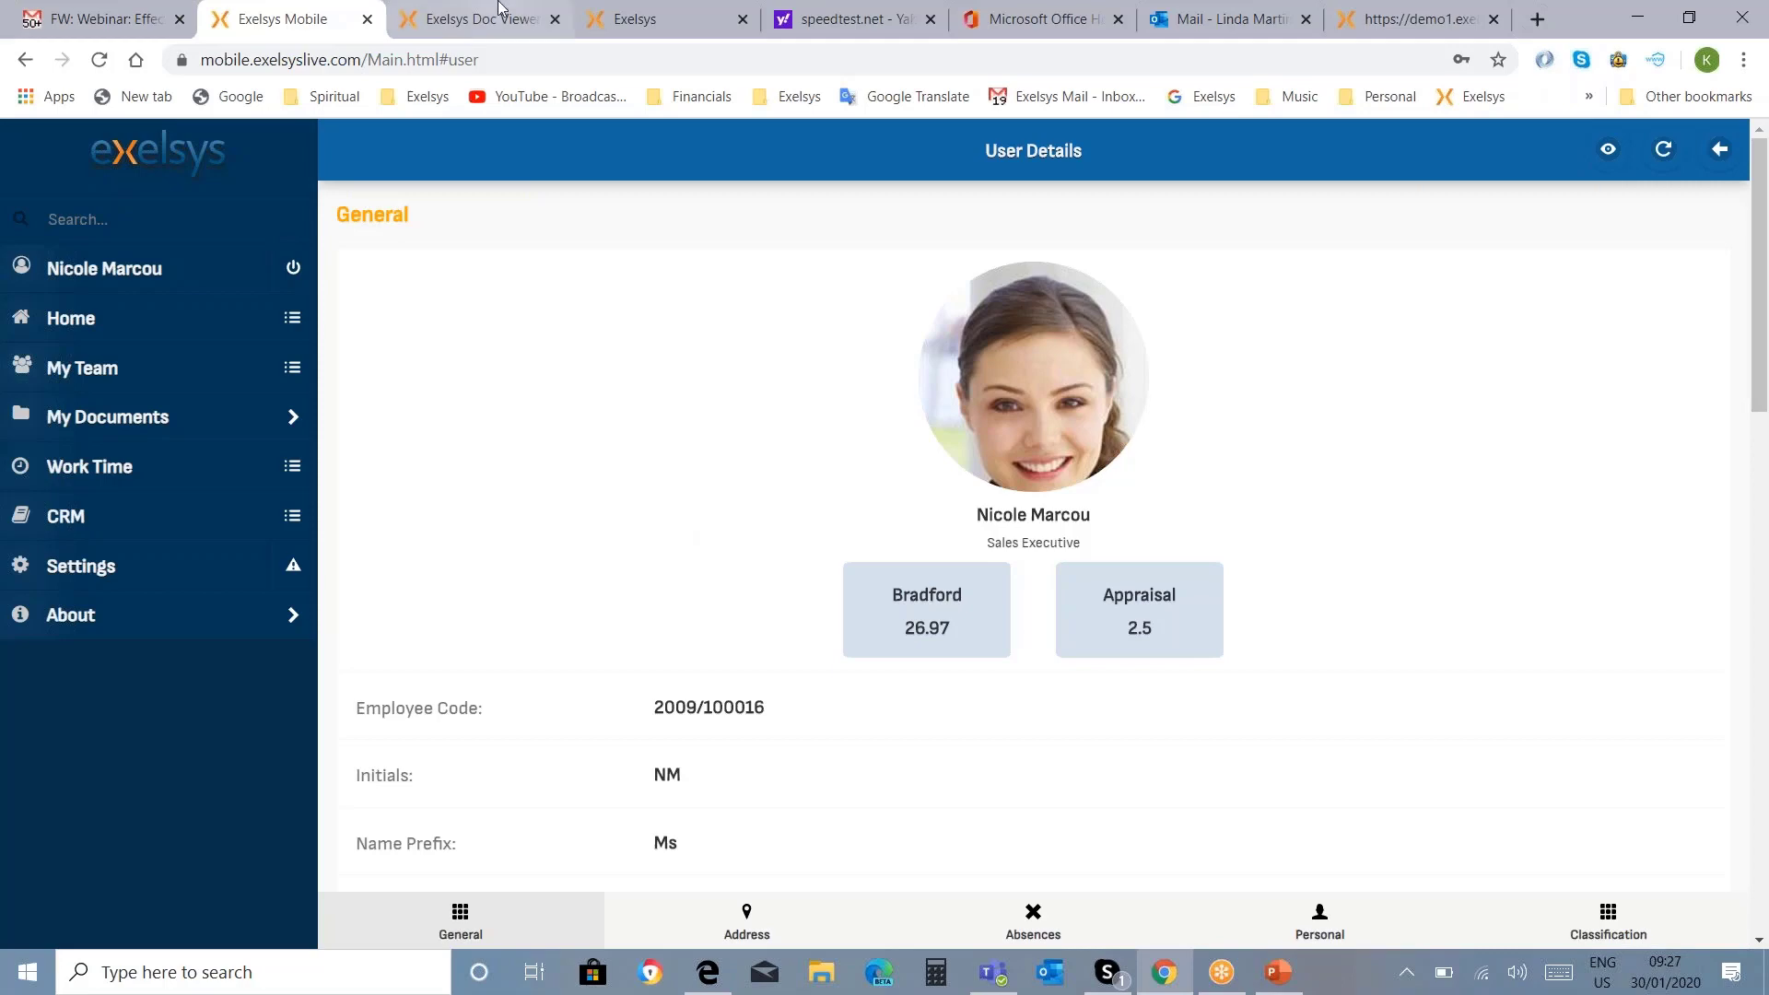
Step: Switch to the Employee Demographics dashboard and set its From date to 01/01/2019
left_click(678, 20)
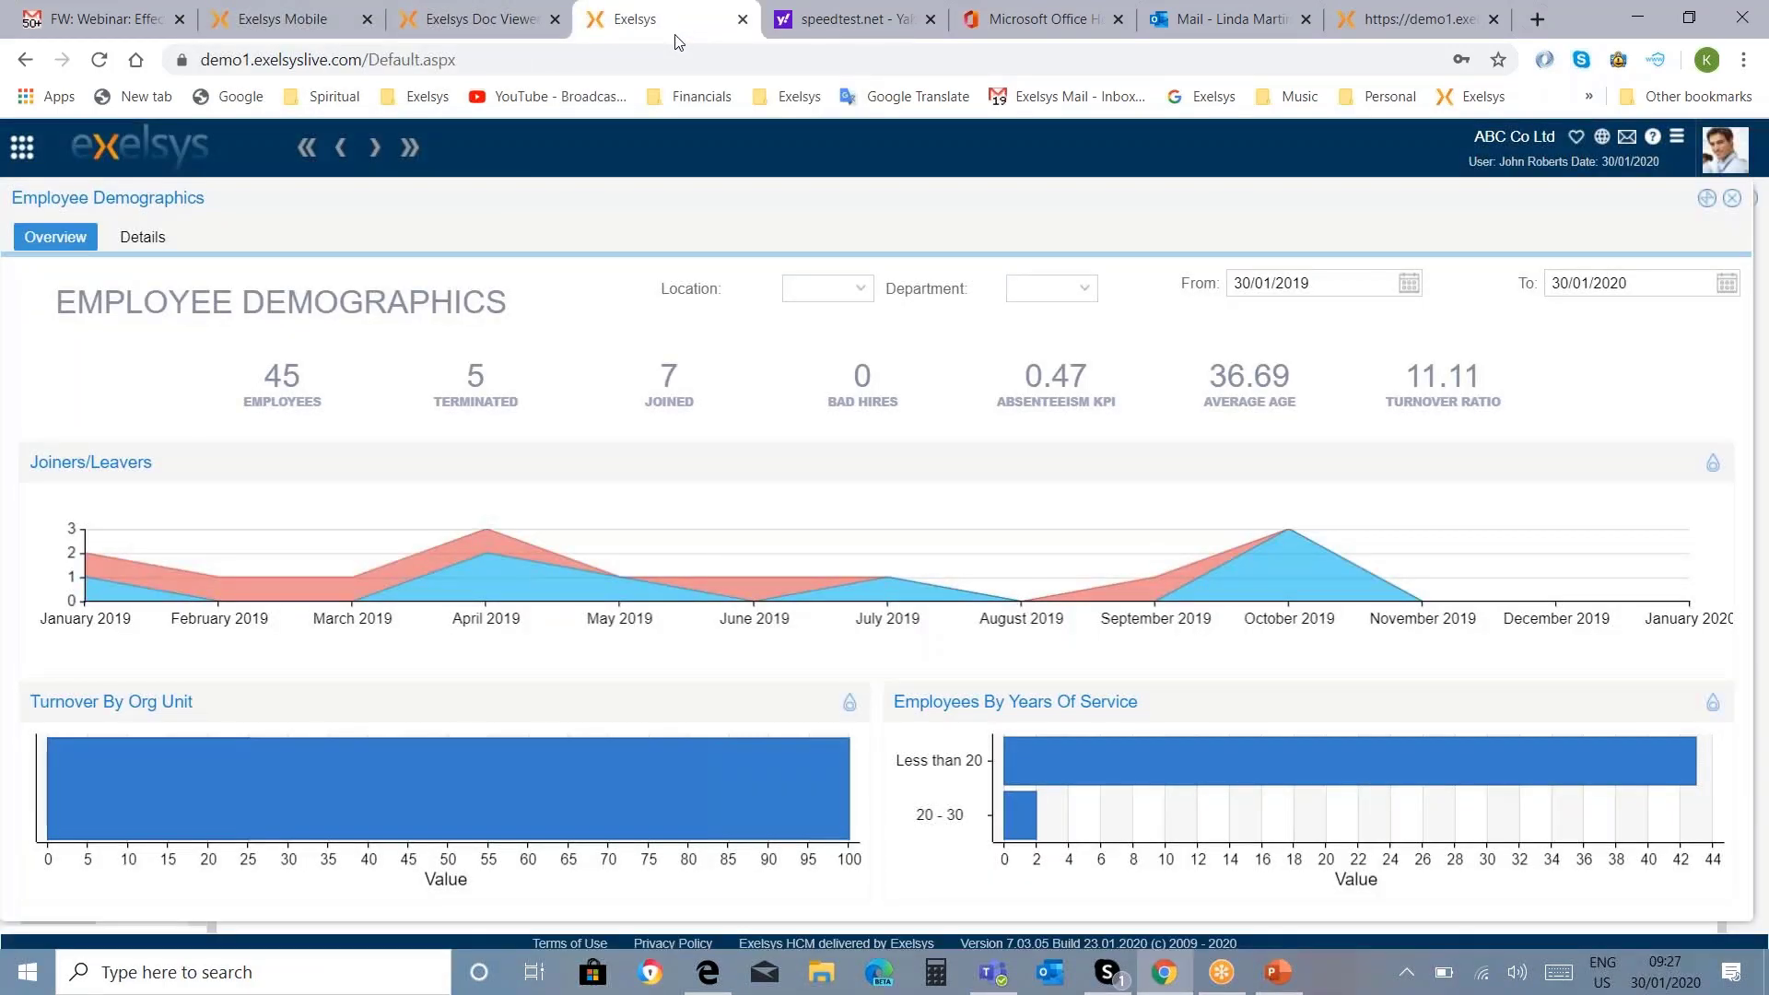
mouse_move(1641, 764)
left_click(1412, 287)
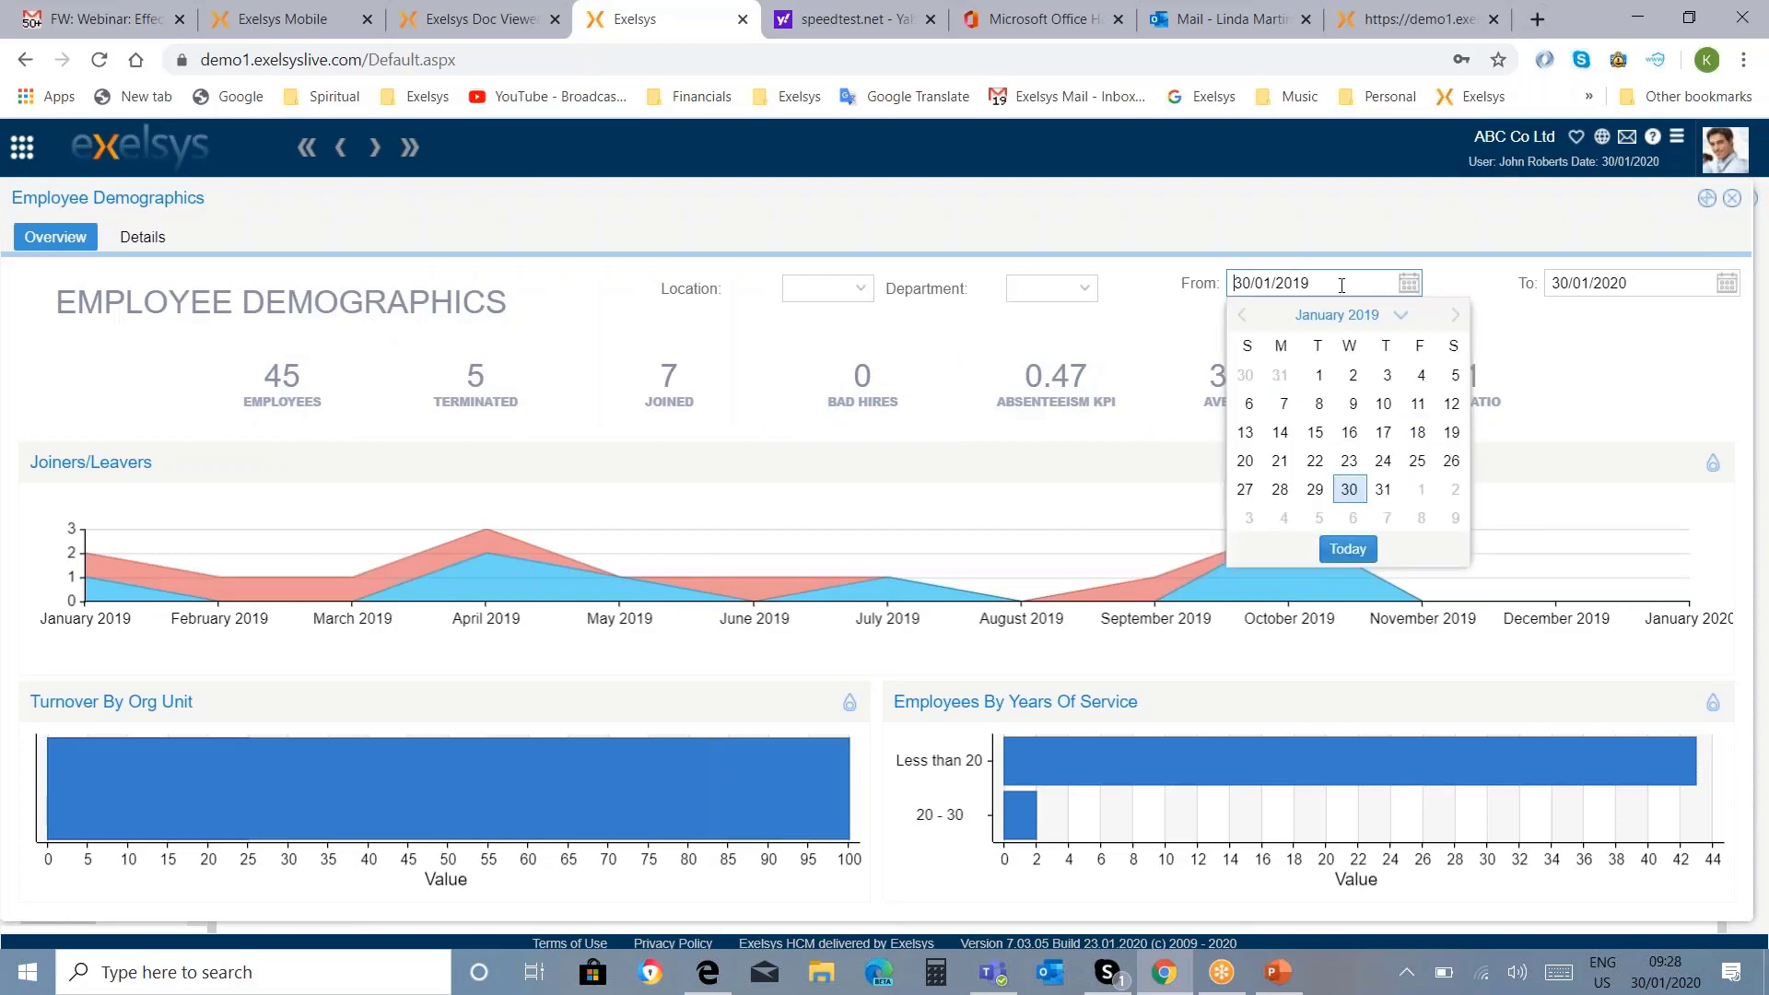
key("BackSpace")
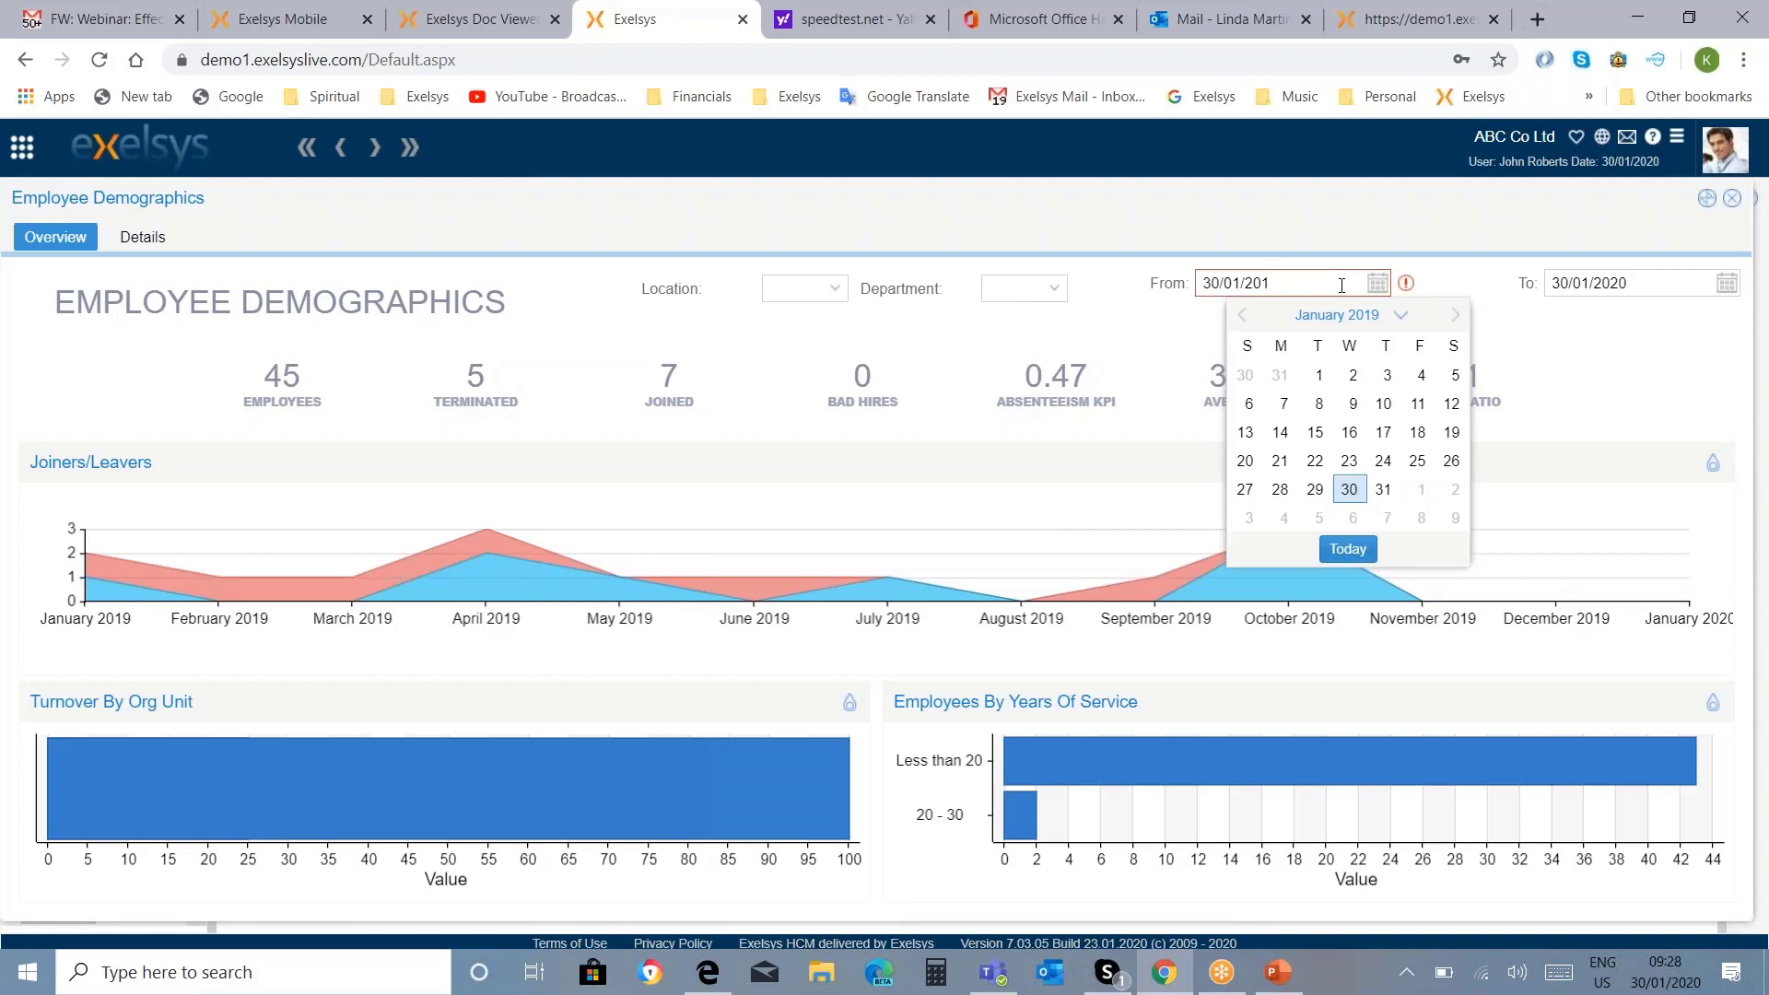
left_click_drag(1272, 283, 1163, 290)
type("01/01/2029")
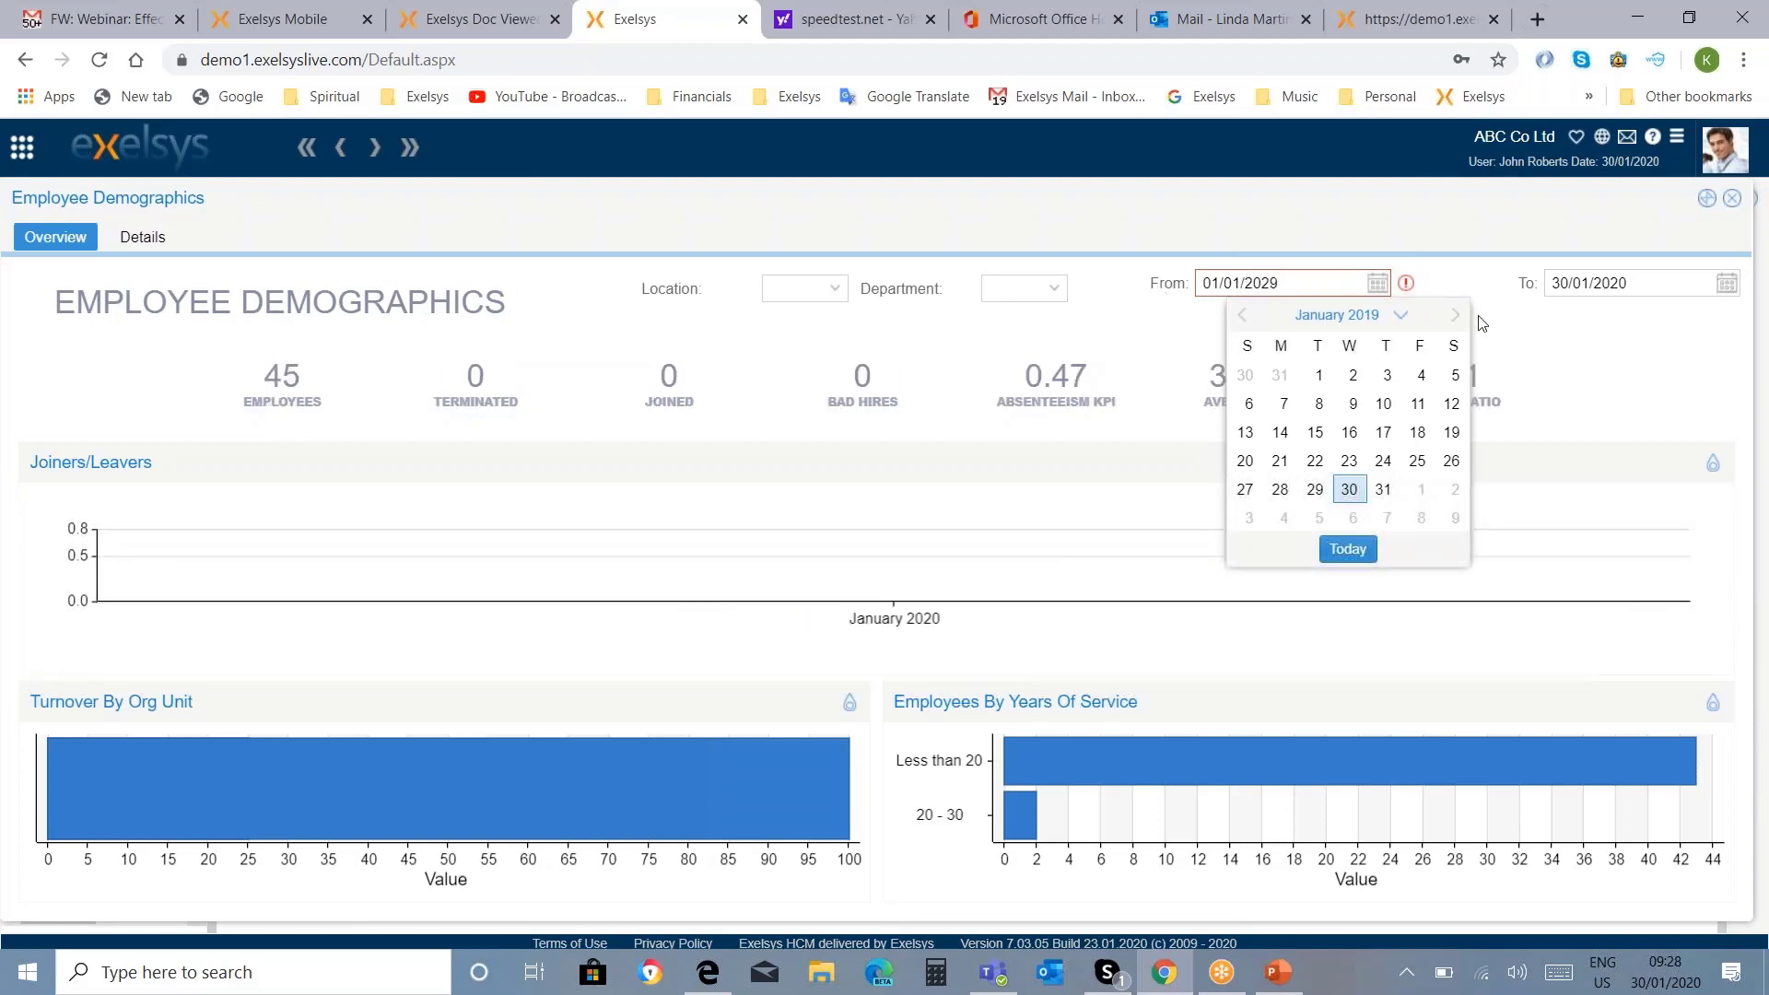
key("BackSpace")
key("BackSpace")
type("19")
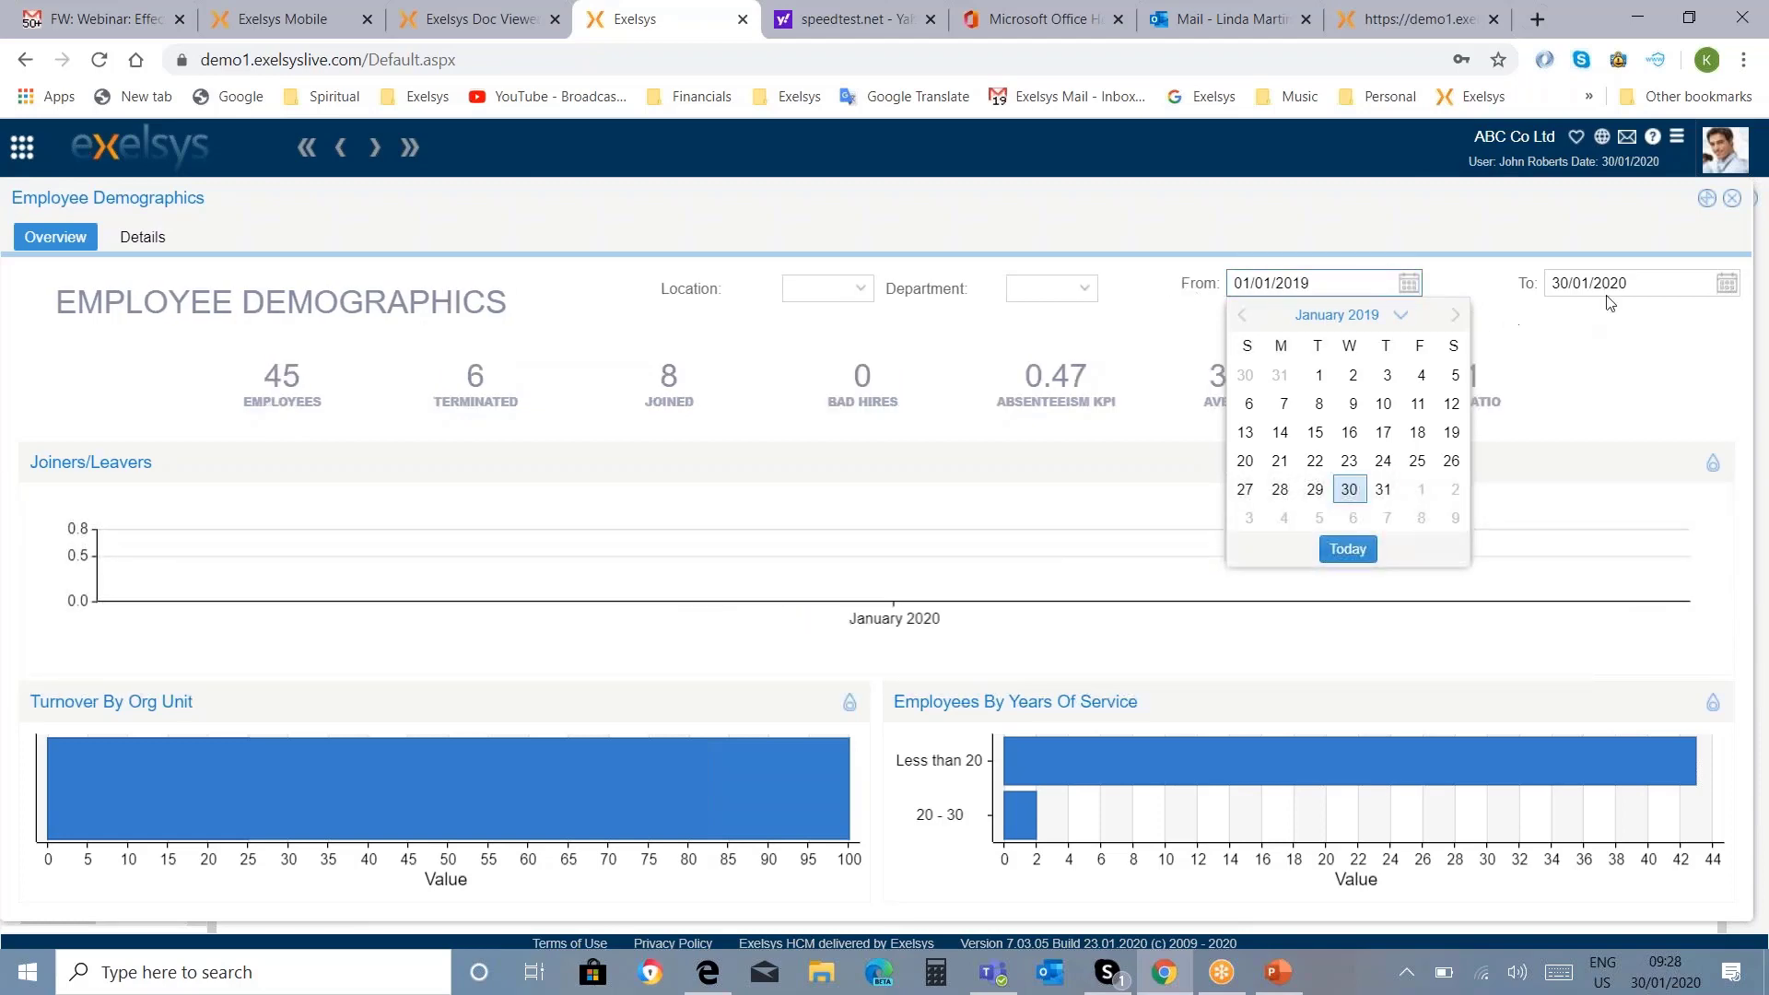
key("Tab")
Step: Set the To date of the Employee Demographics dashboard to 31/12/2019
right_click(1516, 287)
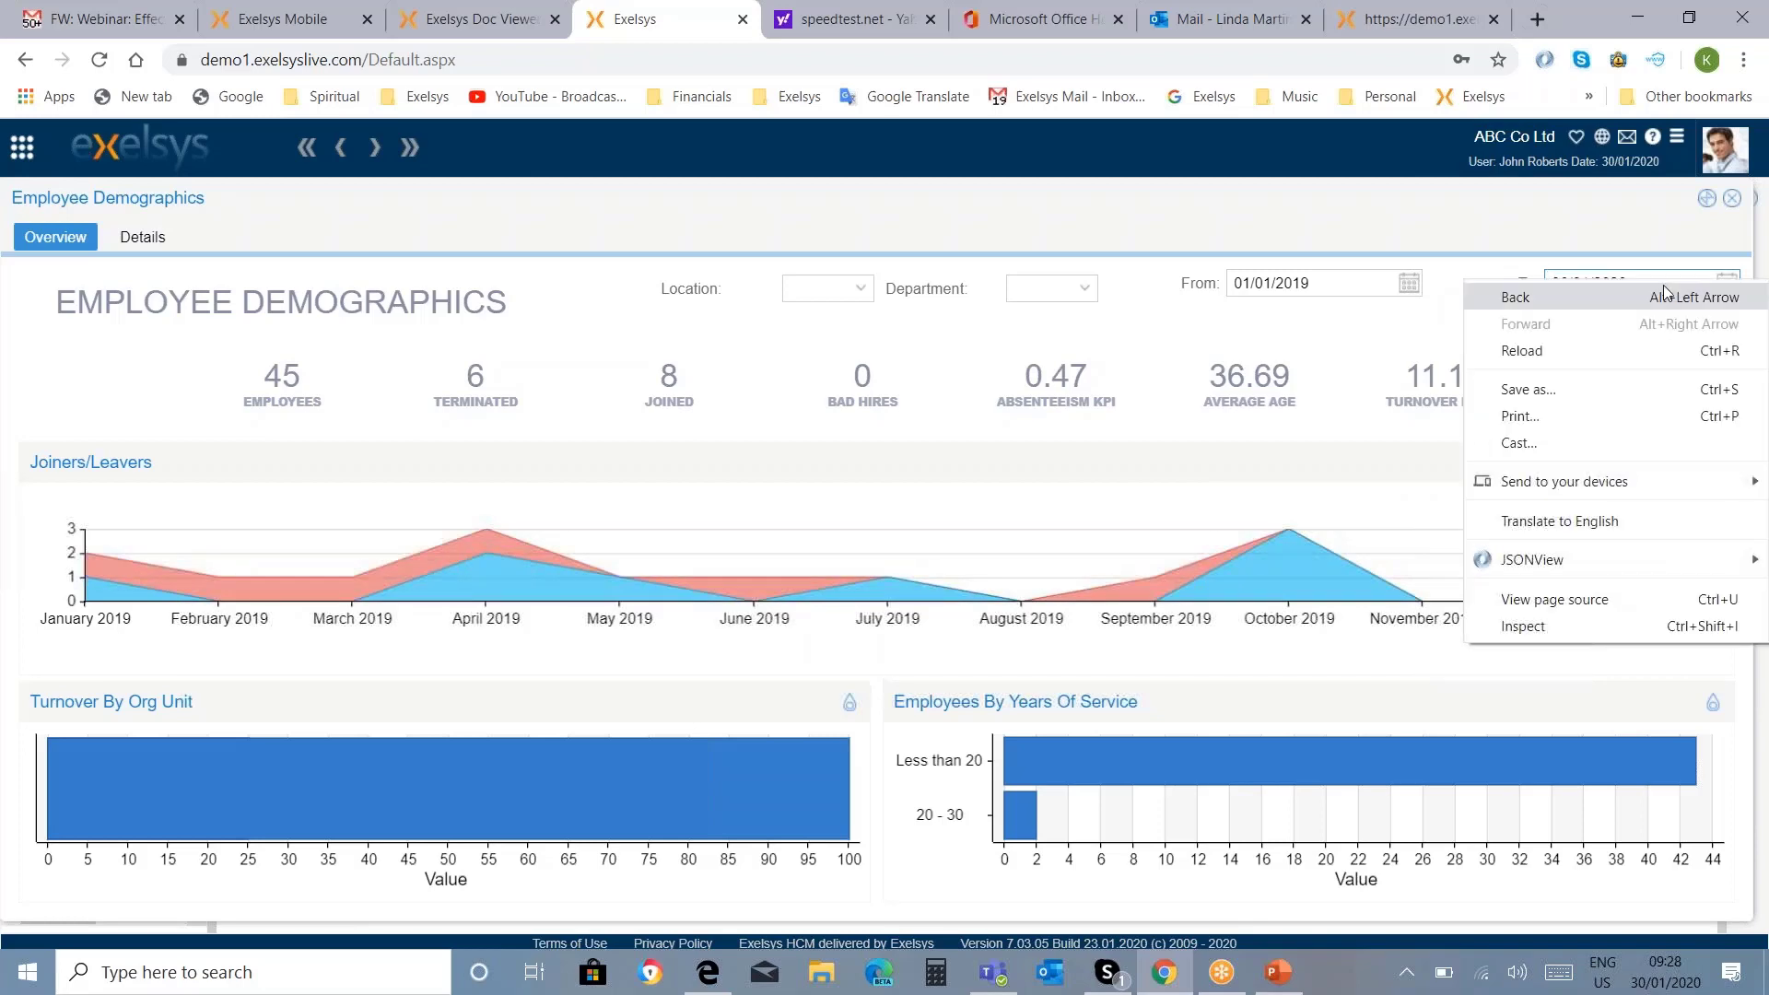
key("Escape")
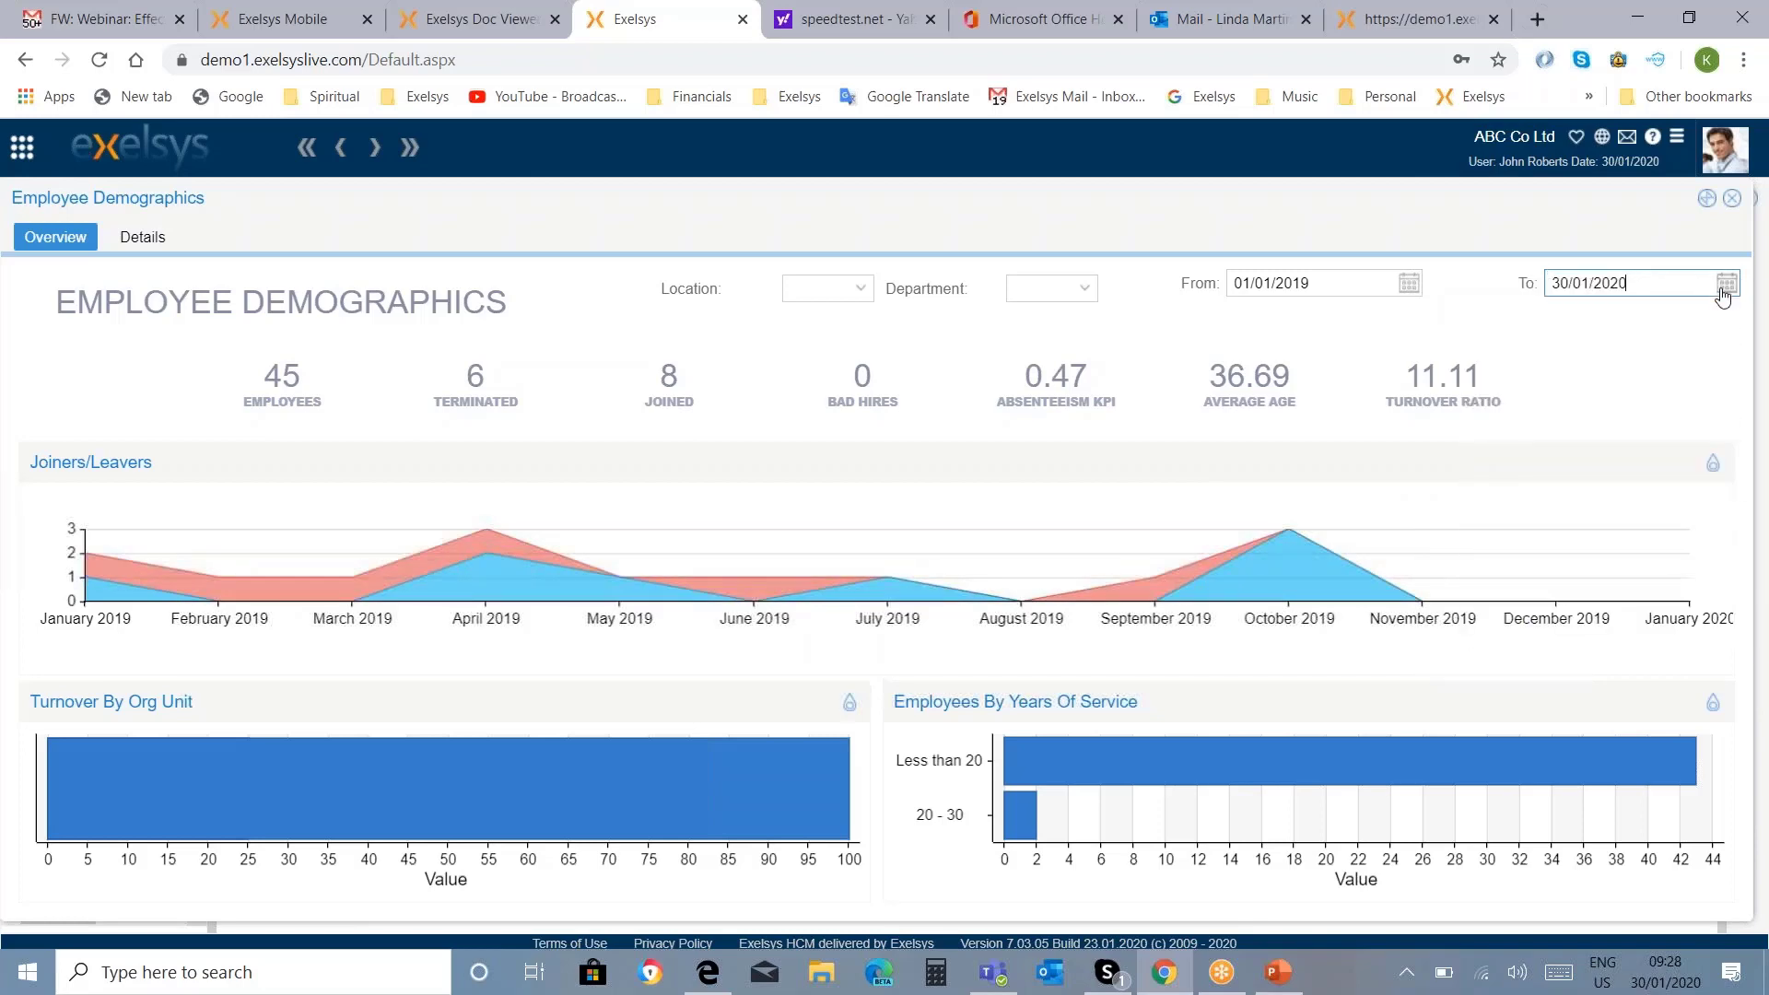
right_click(1729, 289)
left_click(1729, 286)
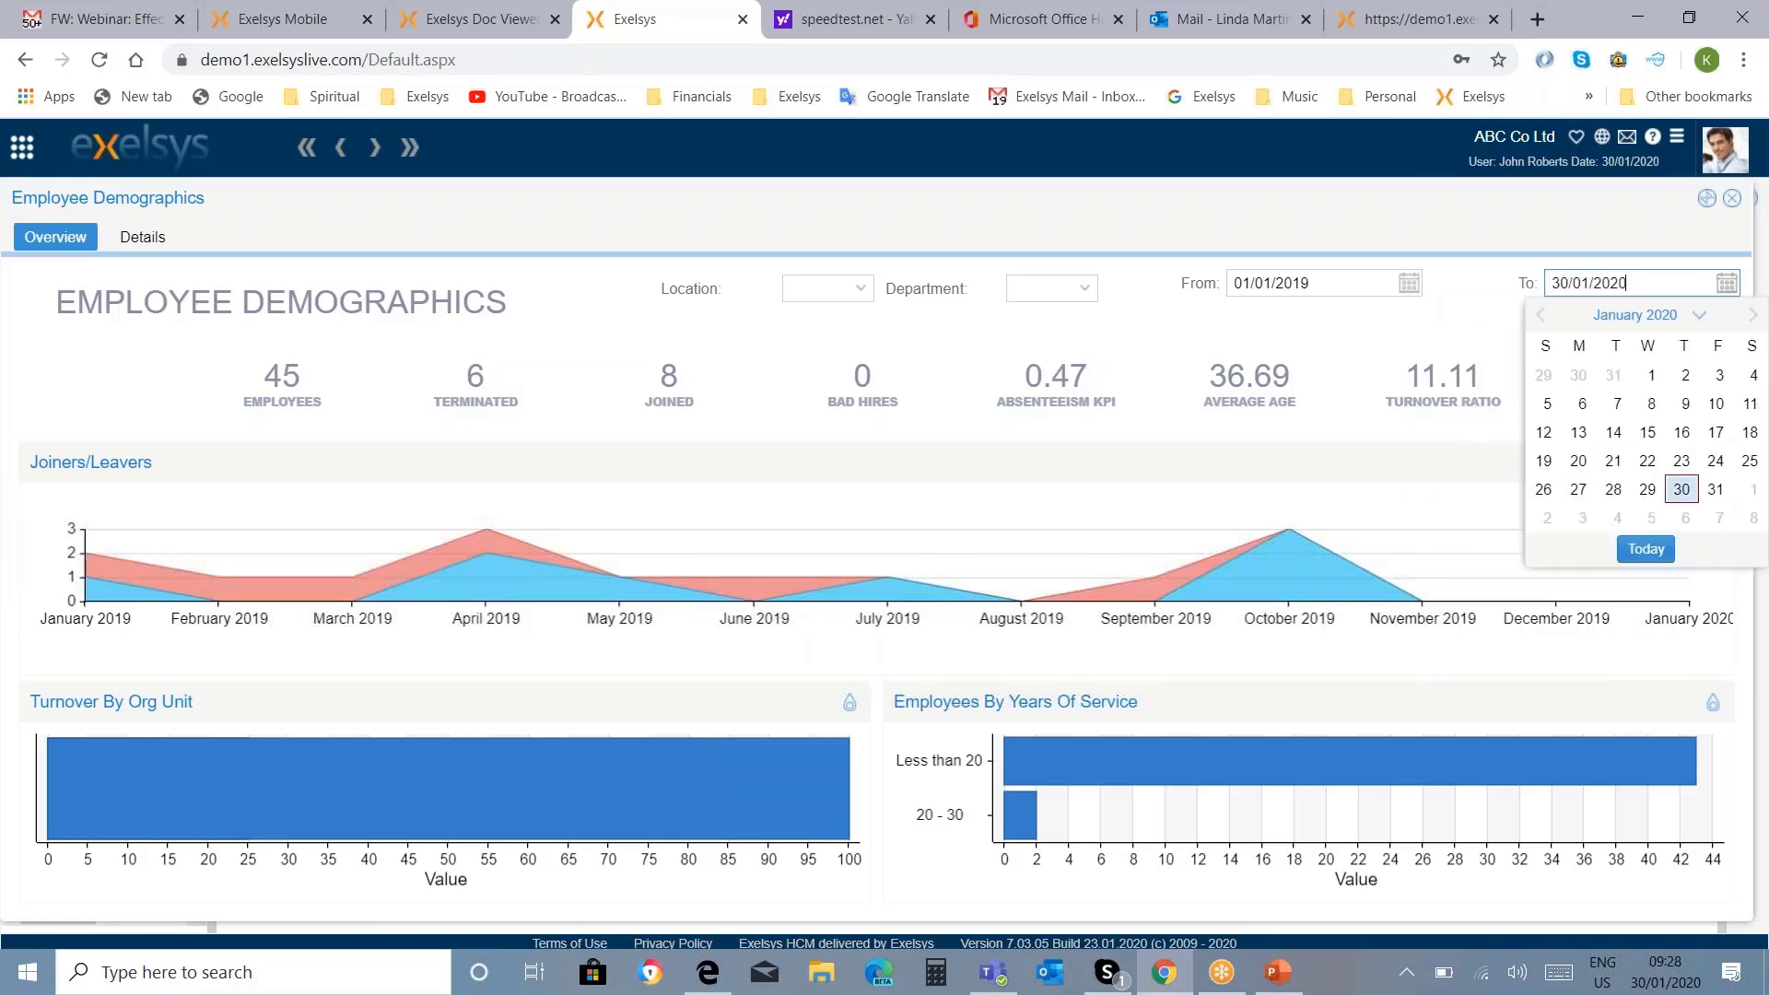
left_click(1615, 378)
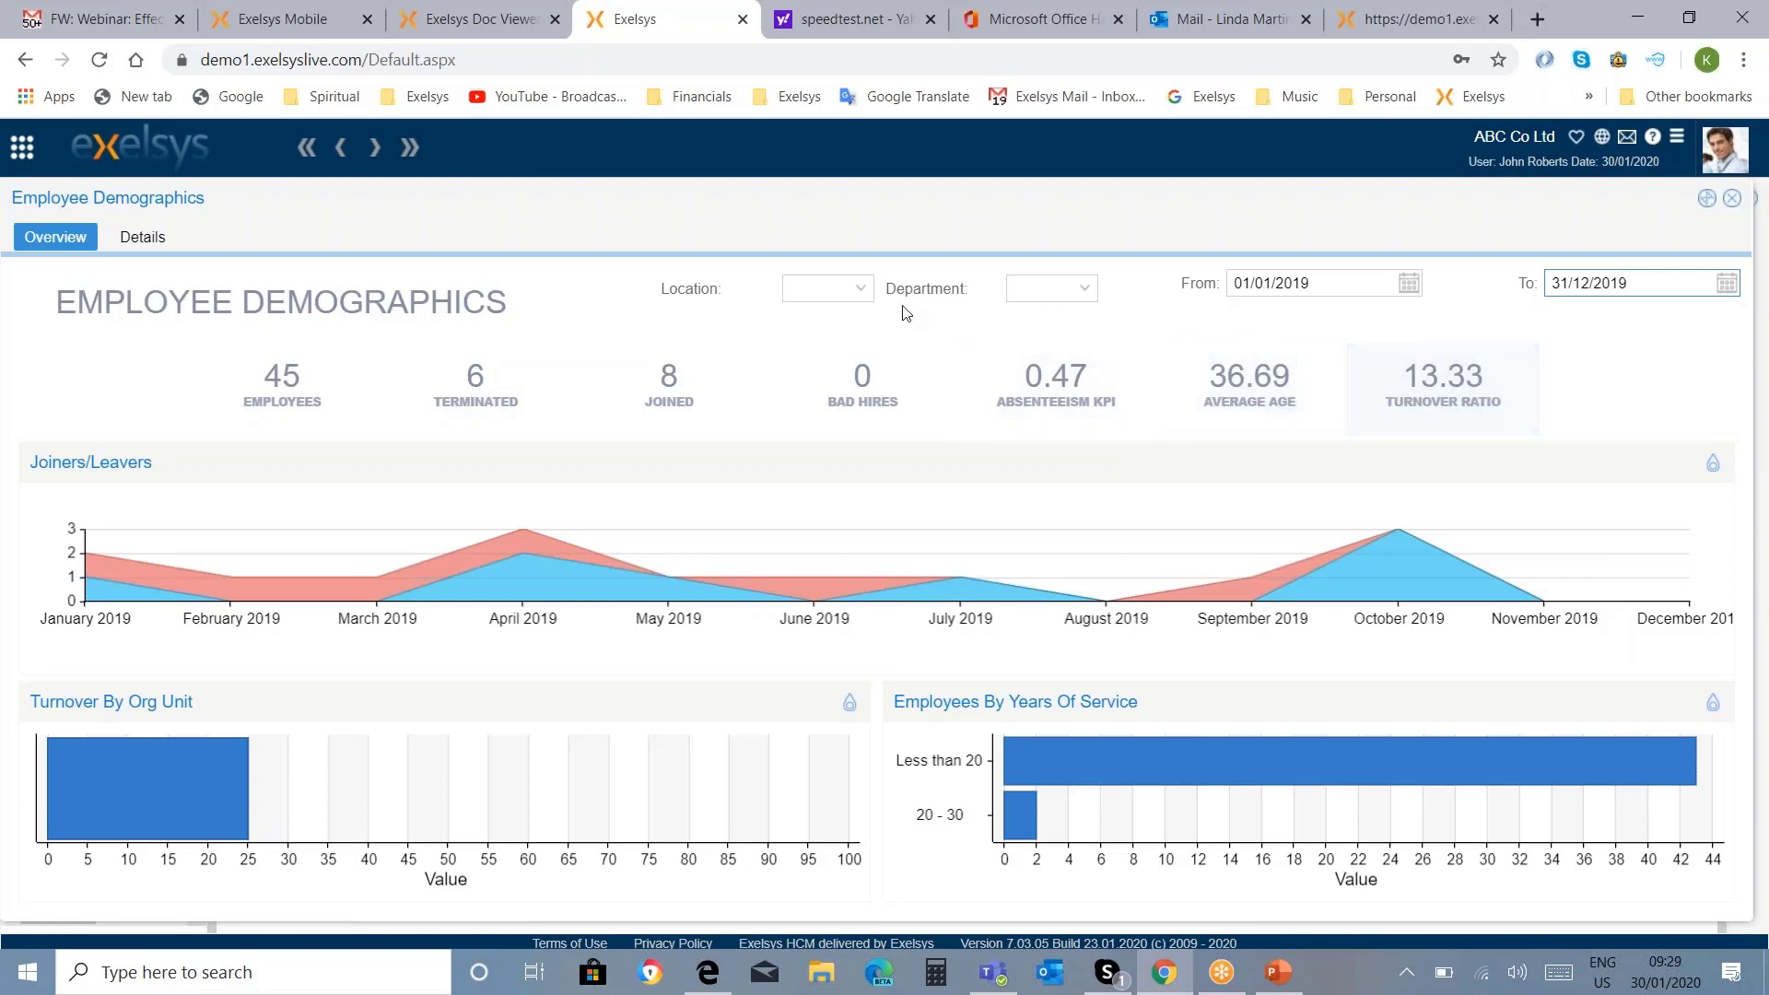
Step: Check the available locations and filter the demographics by the department London Office - Sales
left_click(860, 303)
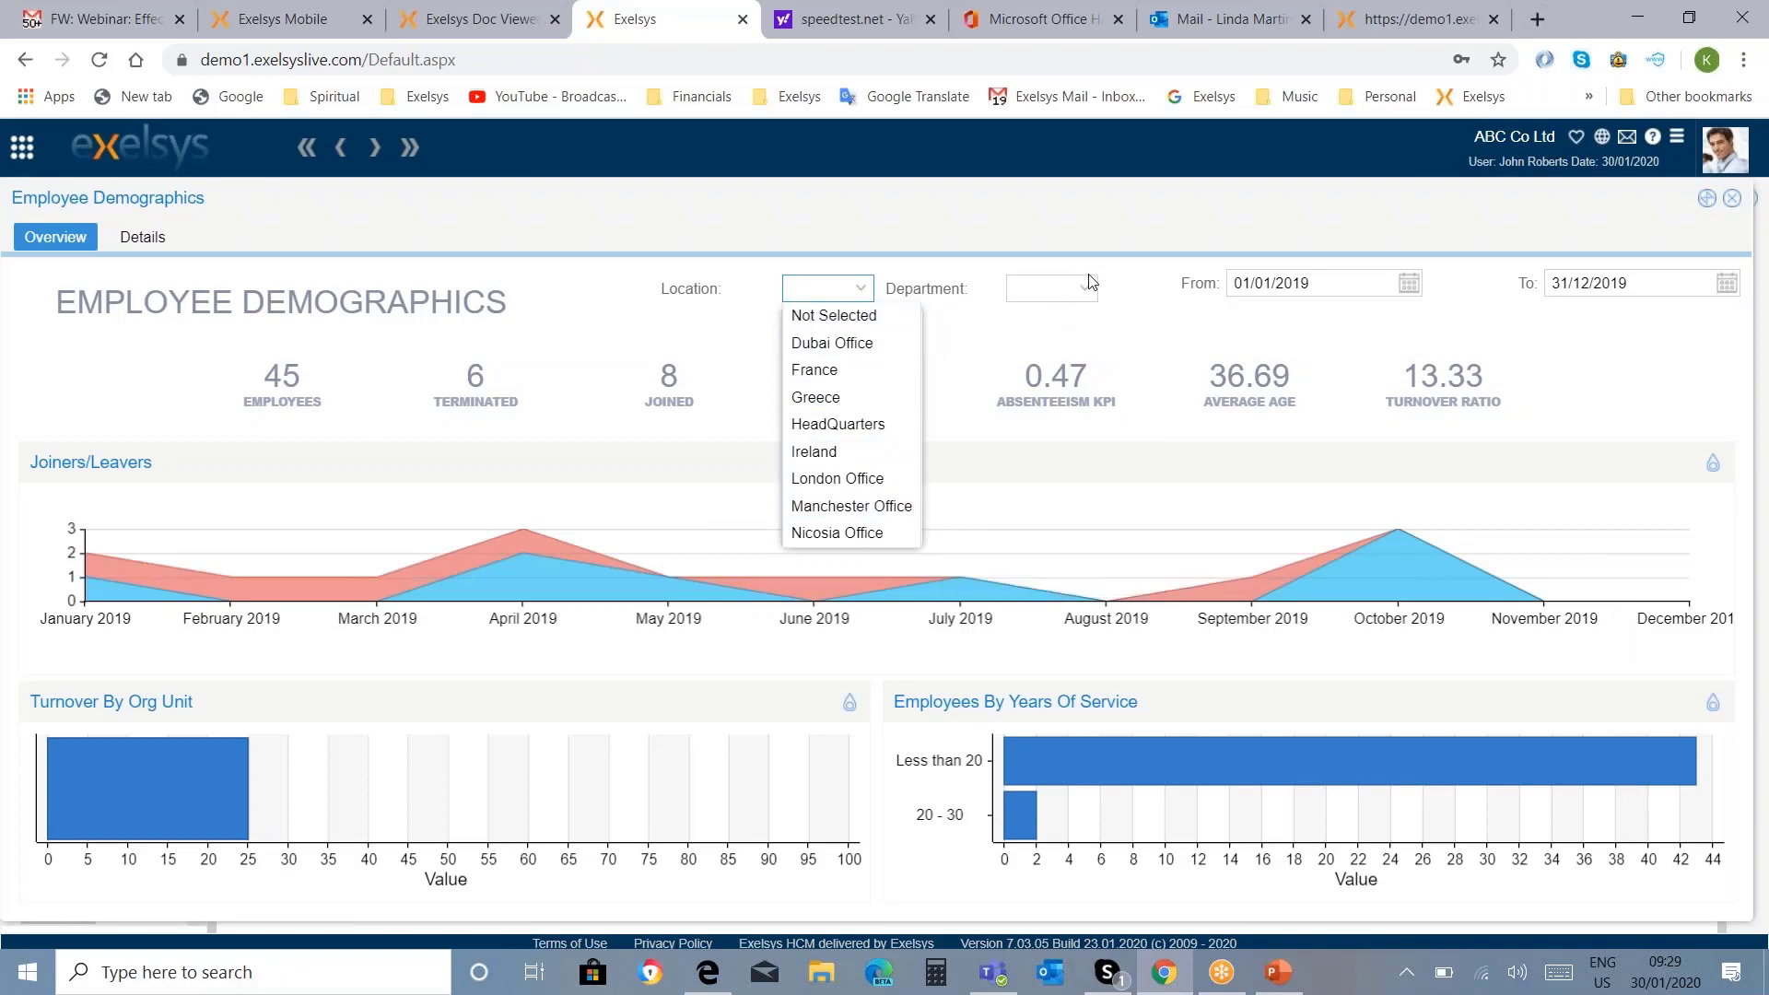
left_click(1093, 303)
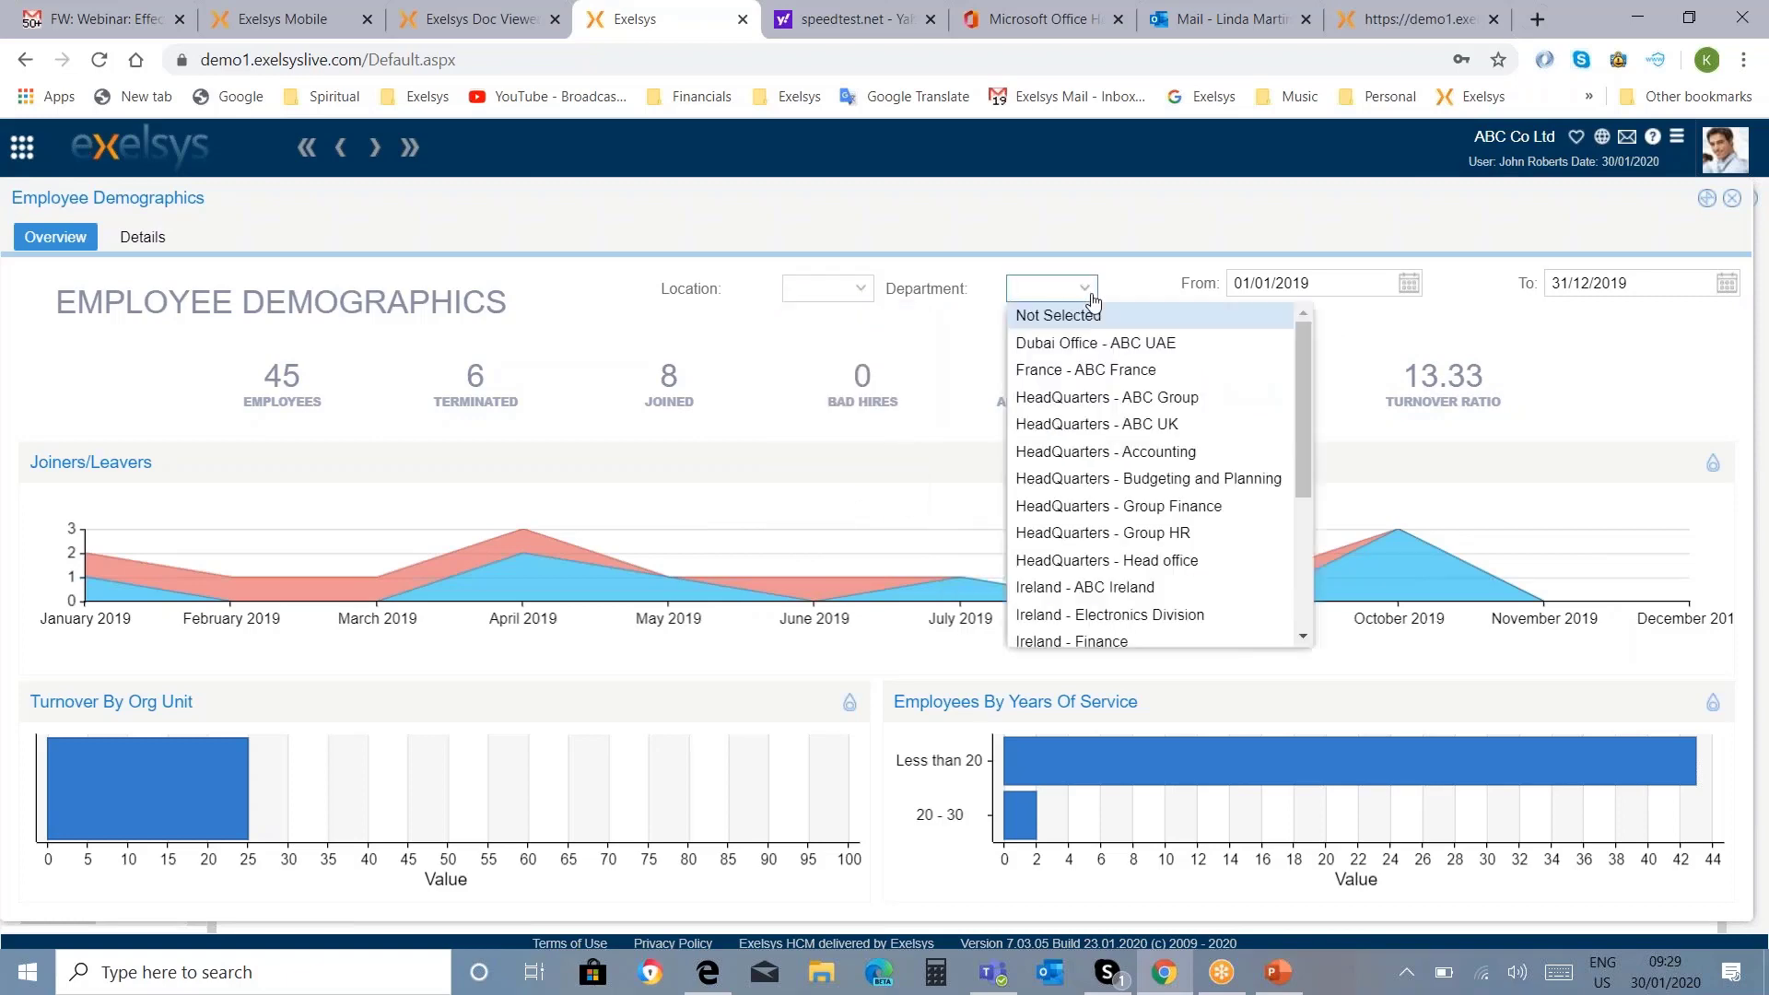
left_click_drag(1309, 402, 1335, 537)
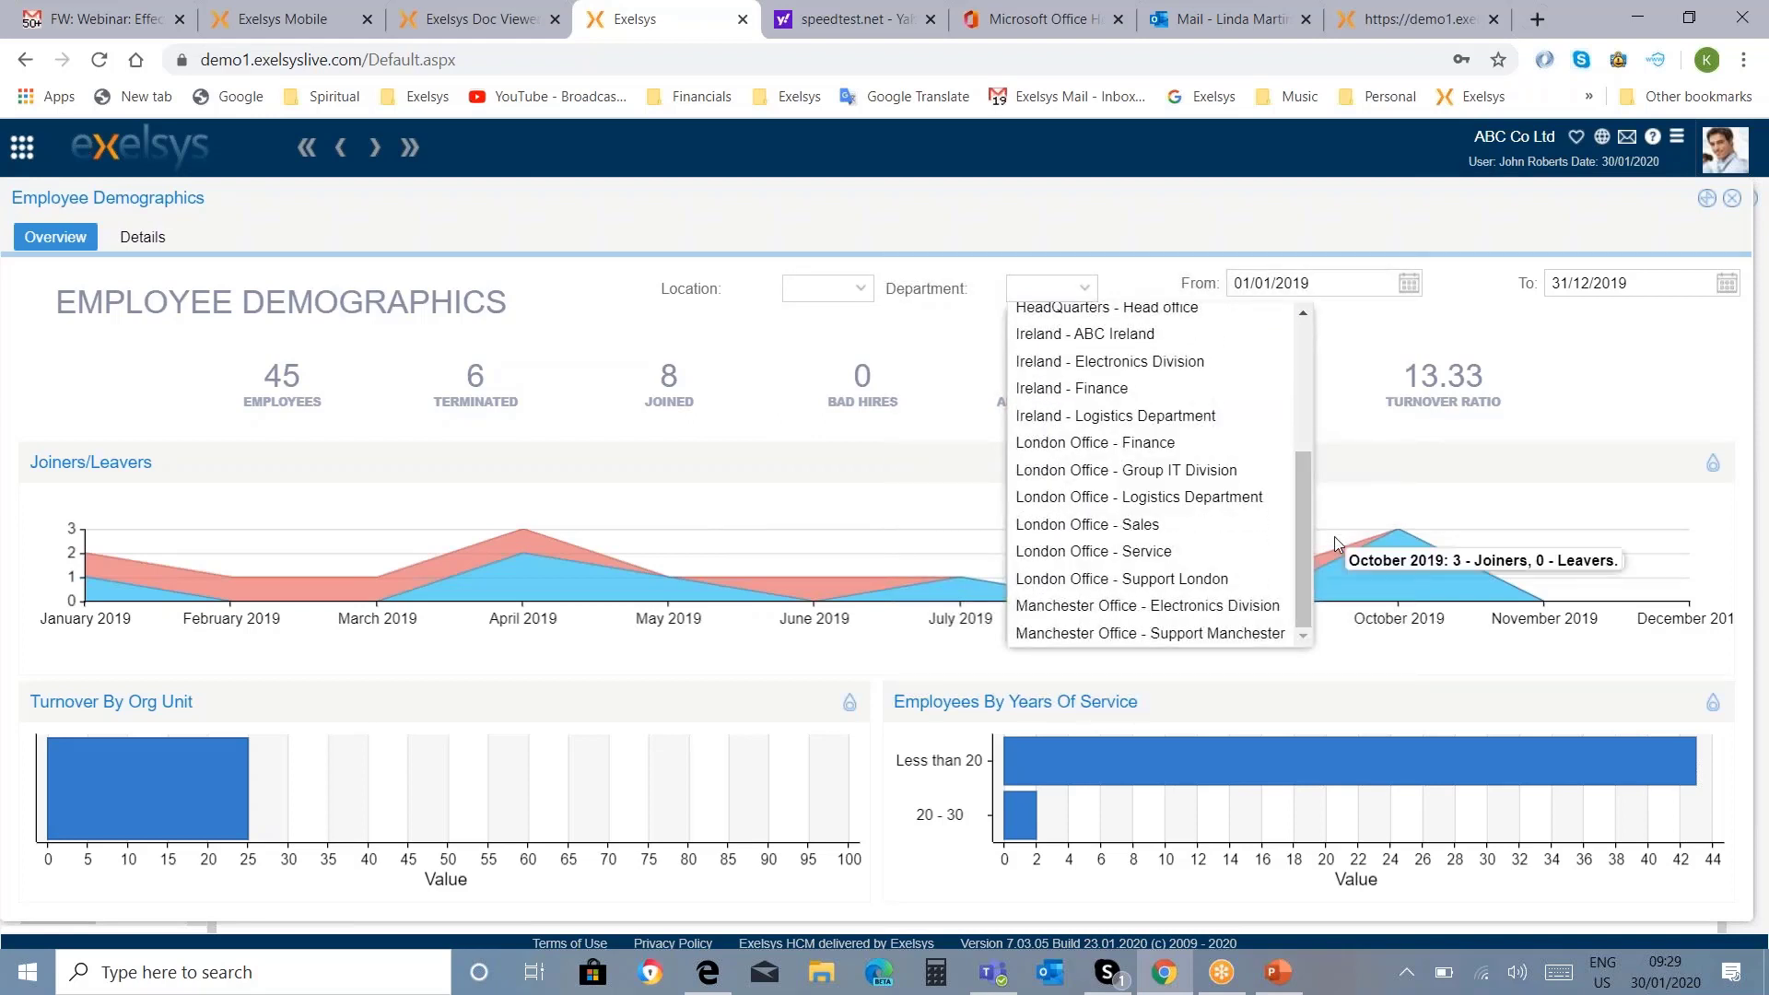
left_click(1188, 530)
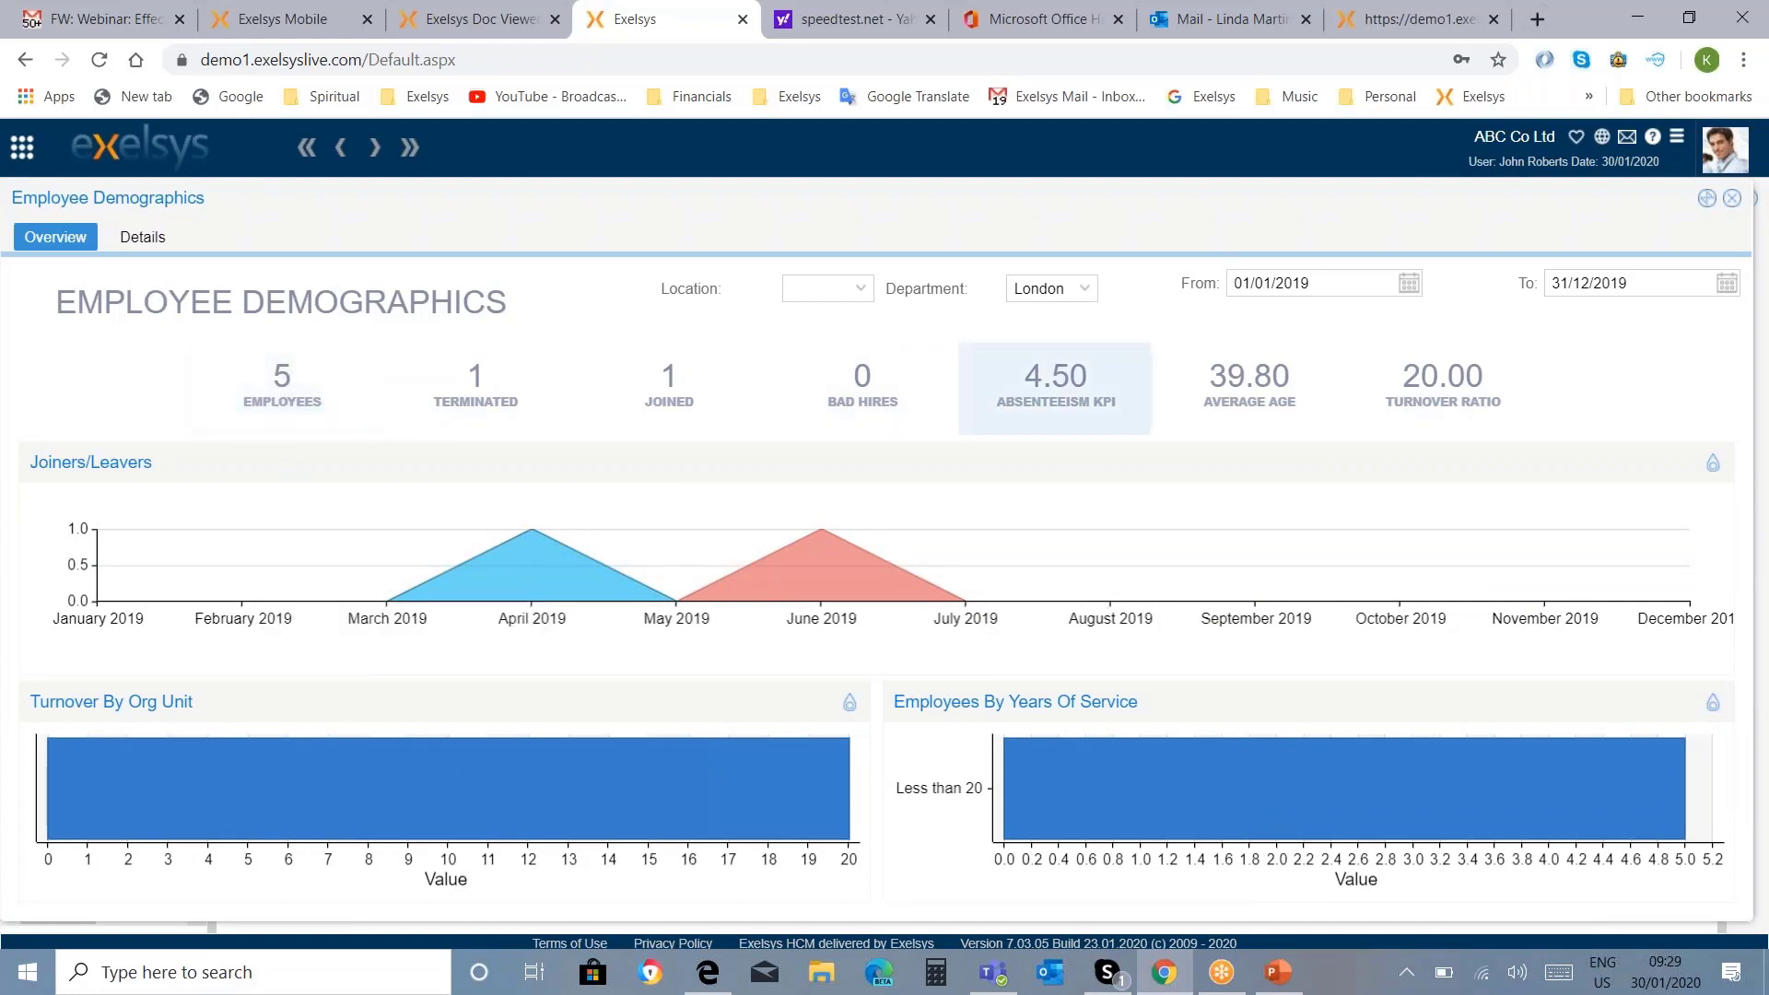
Step: Reset the dashboard's department filter to Not Selected
left_click(1087, 300)
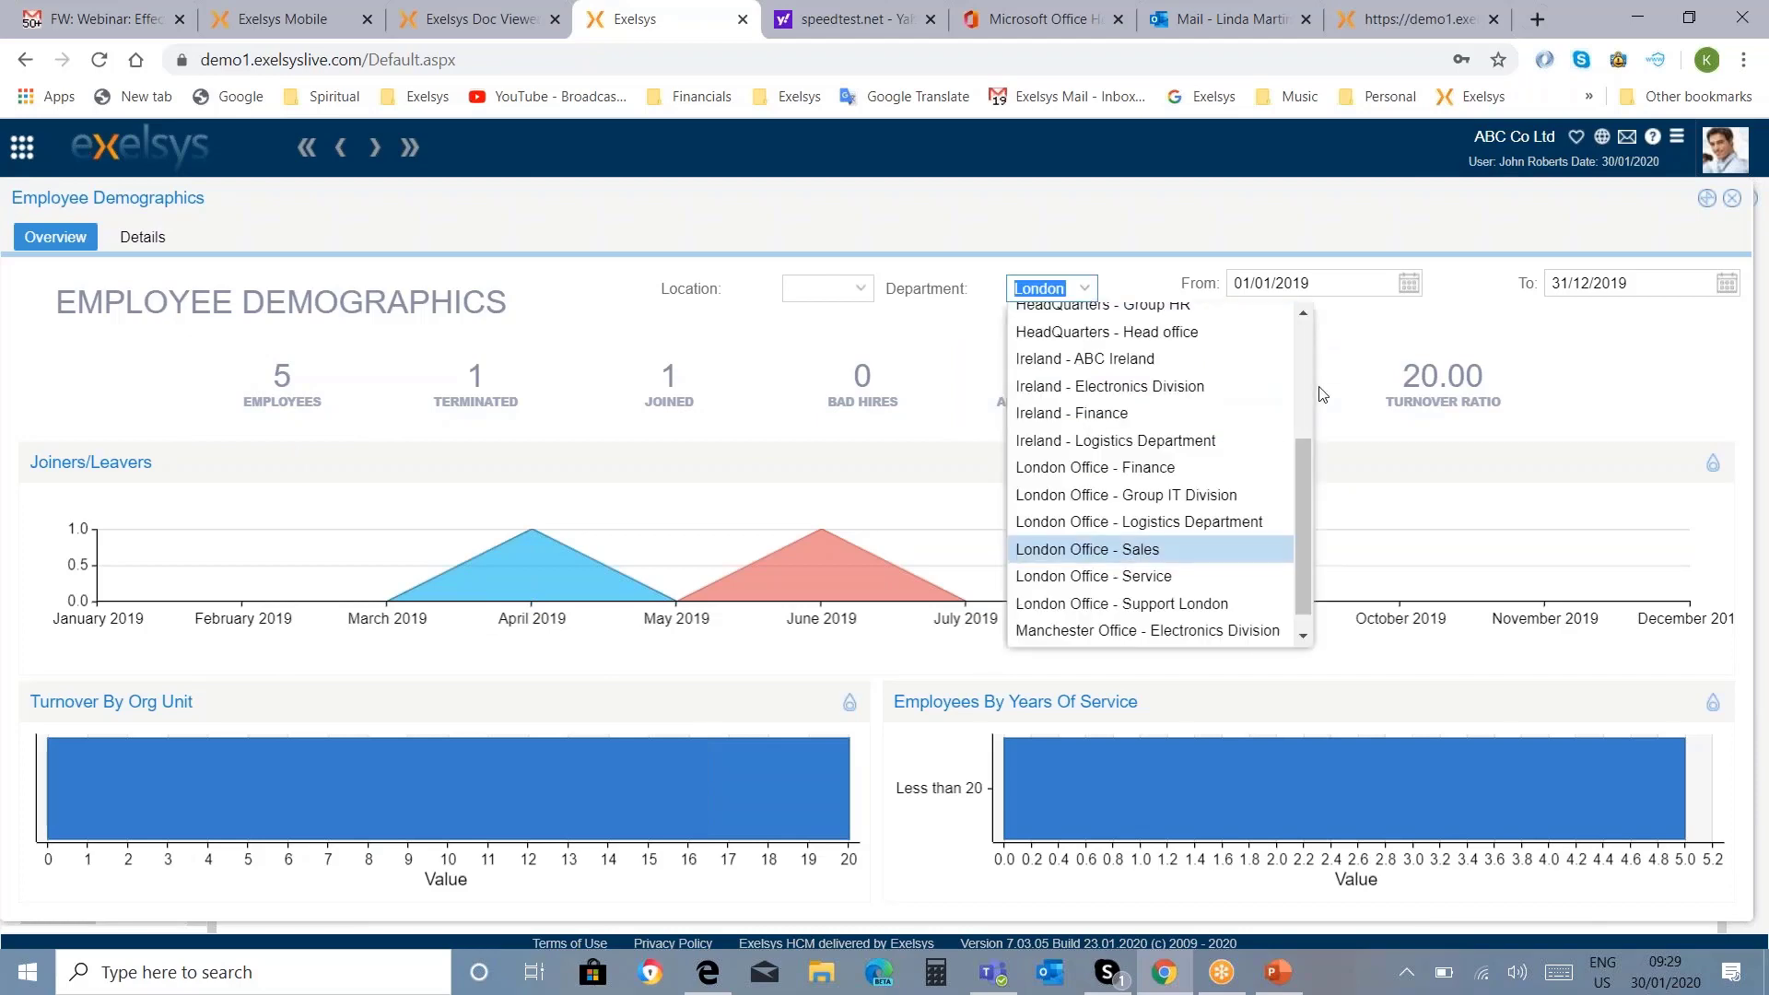
left_click_drag(1308, 511, 1258, 354)
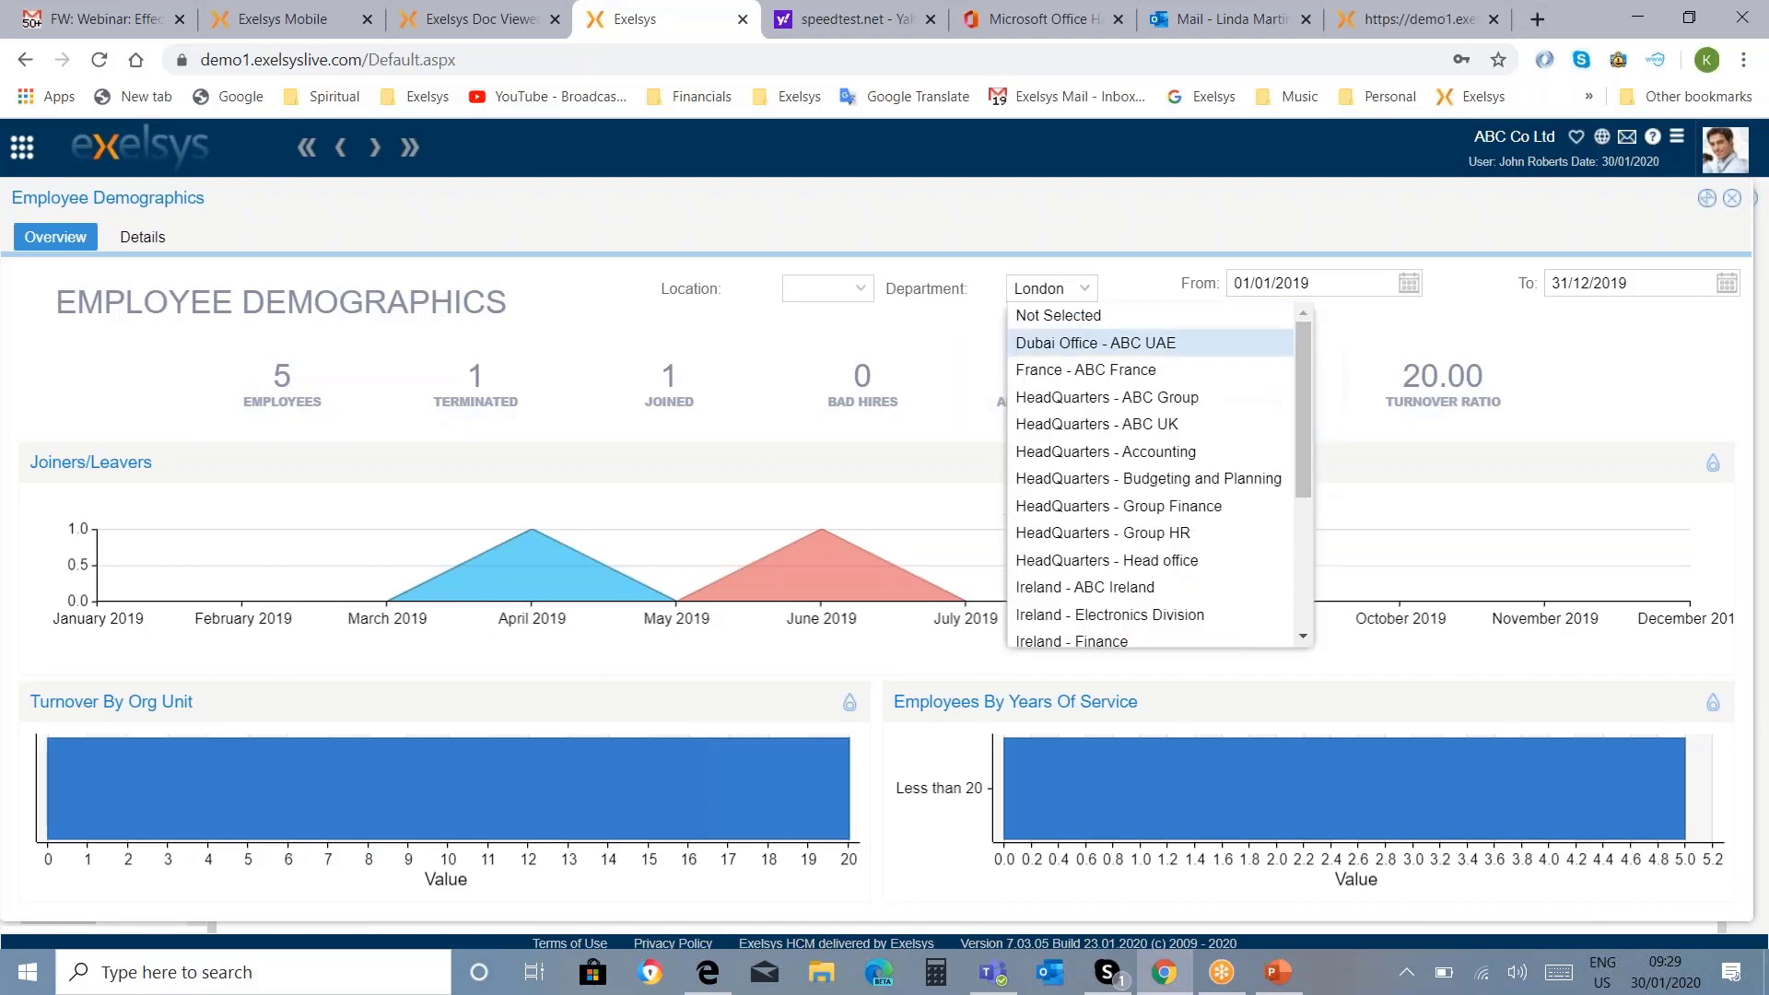
left_click(1122, 319)
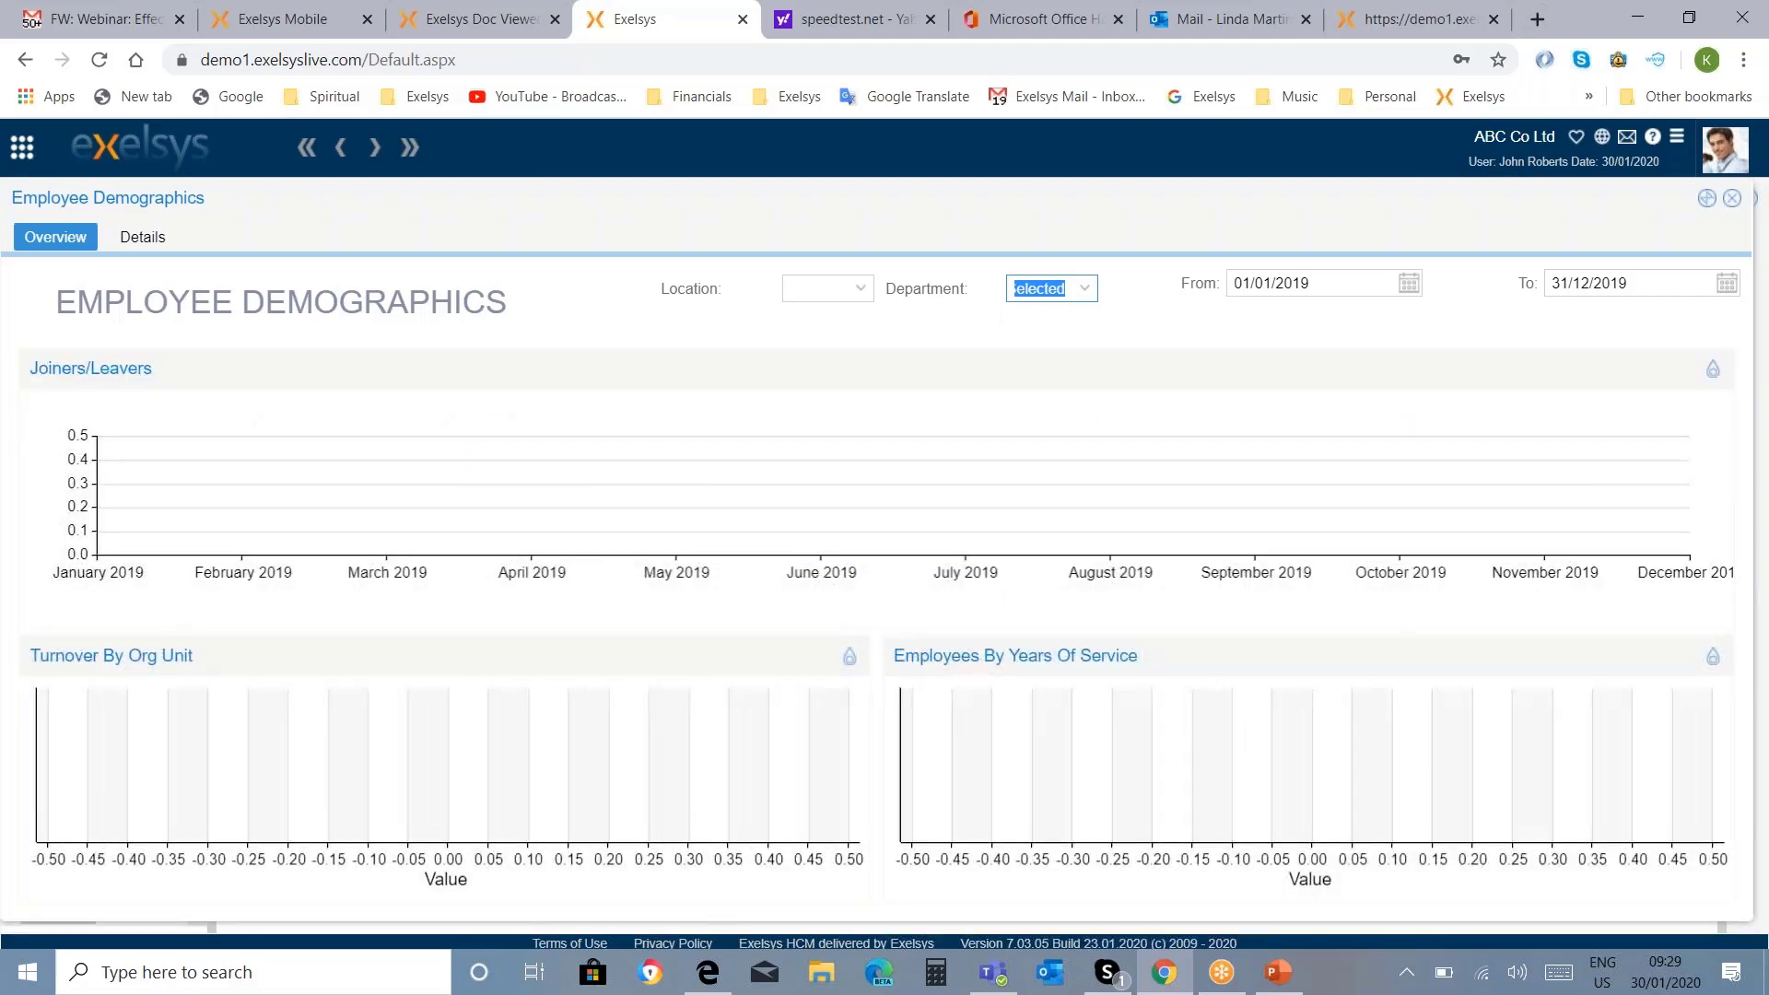
Step: Close Employee Demographics, collapse Workforce Management in the navigation tree and adjust the navigation area's width
left_click(1734, 201)
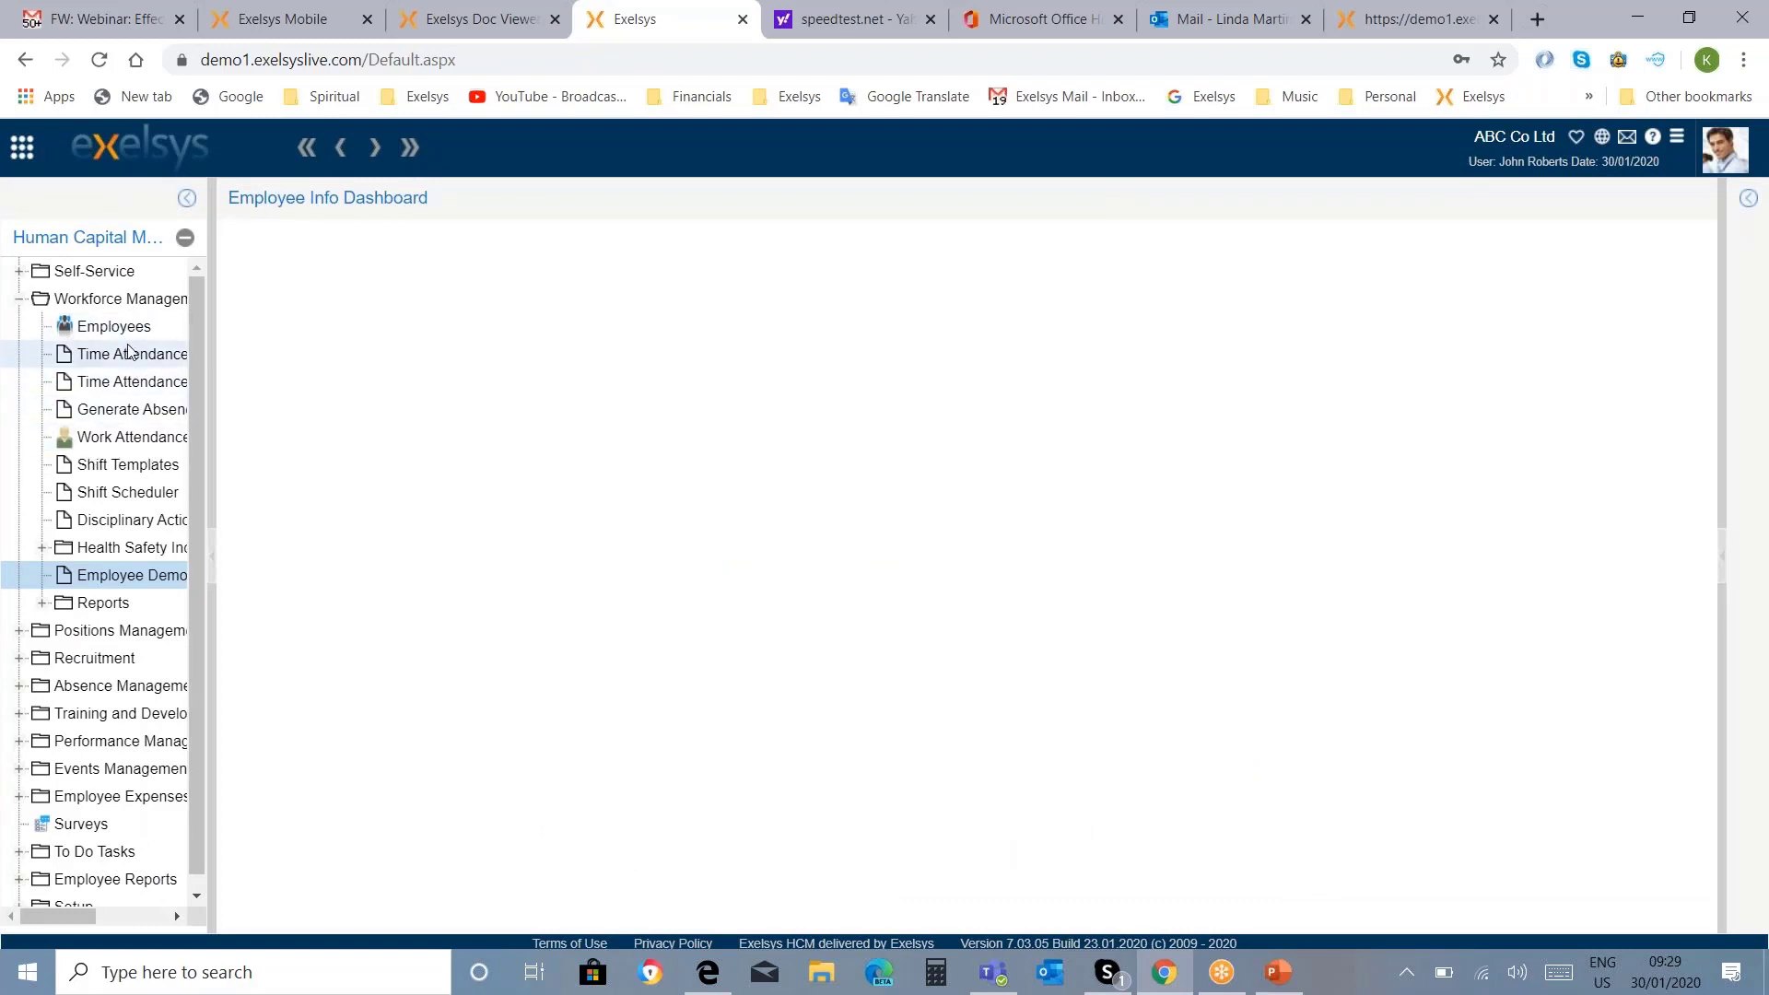
left_click(1577, 153)
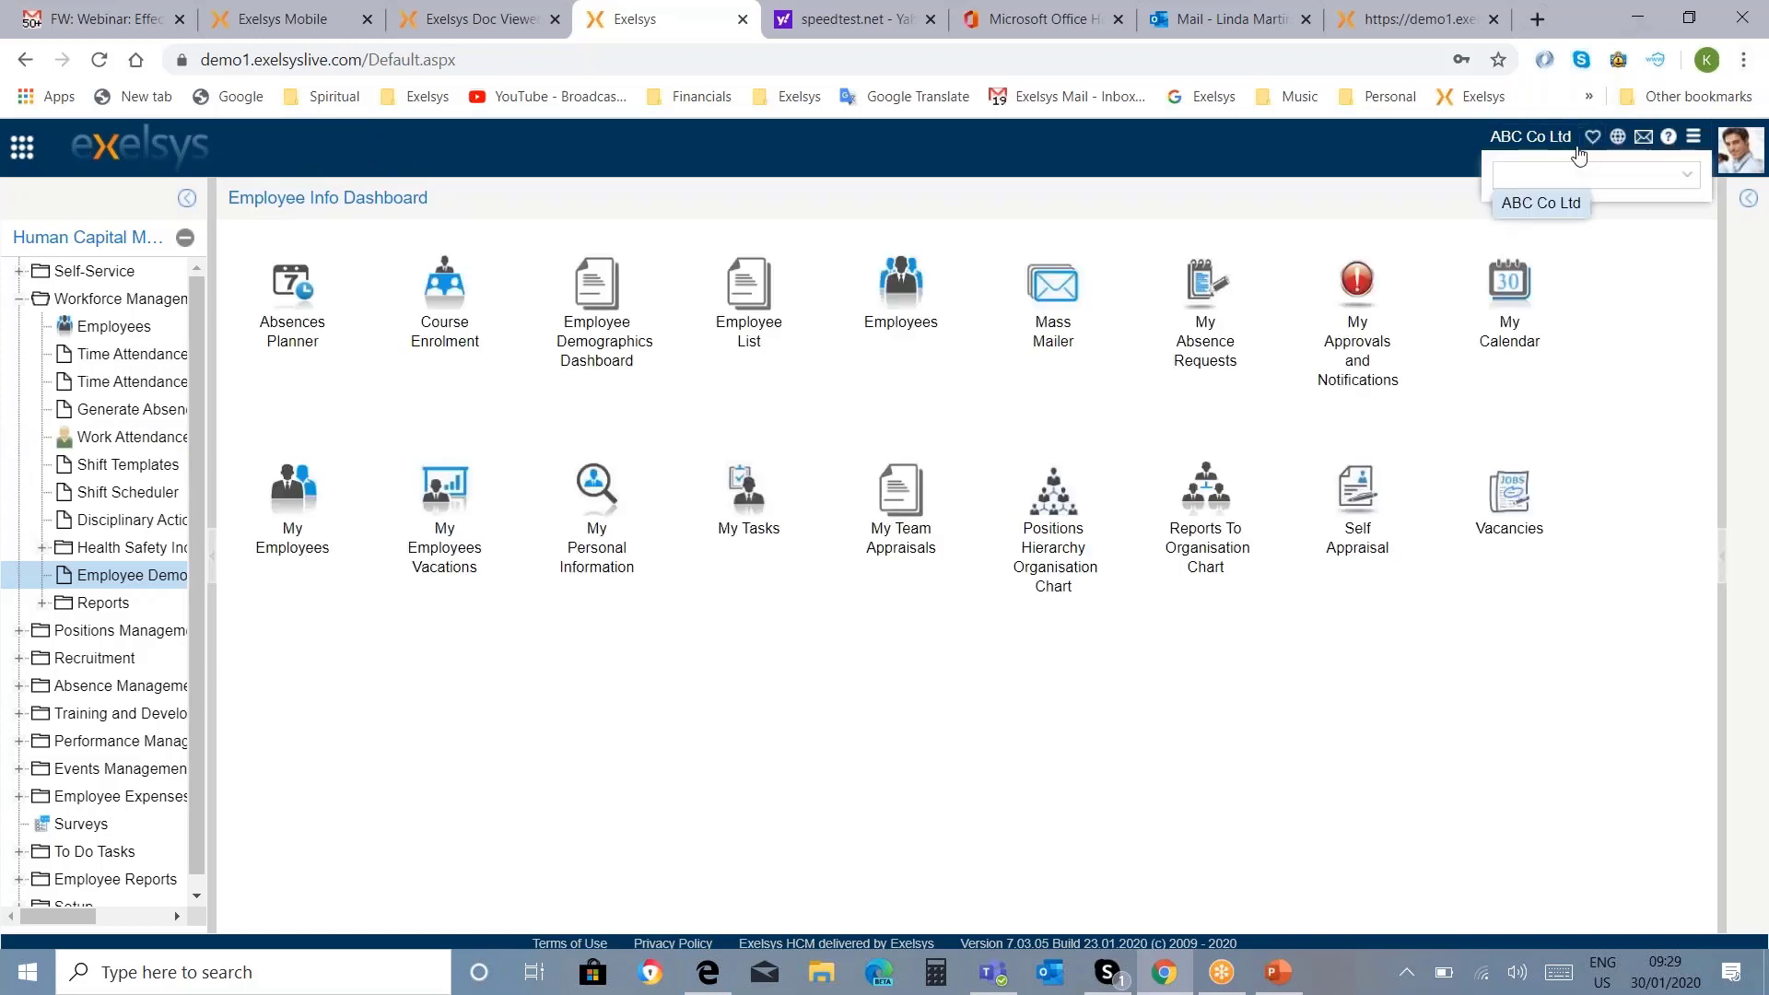
left_click_drag(213, 255, 291, 256)
left_click(19, 300)
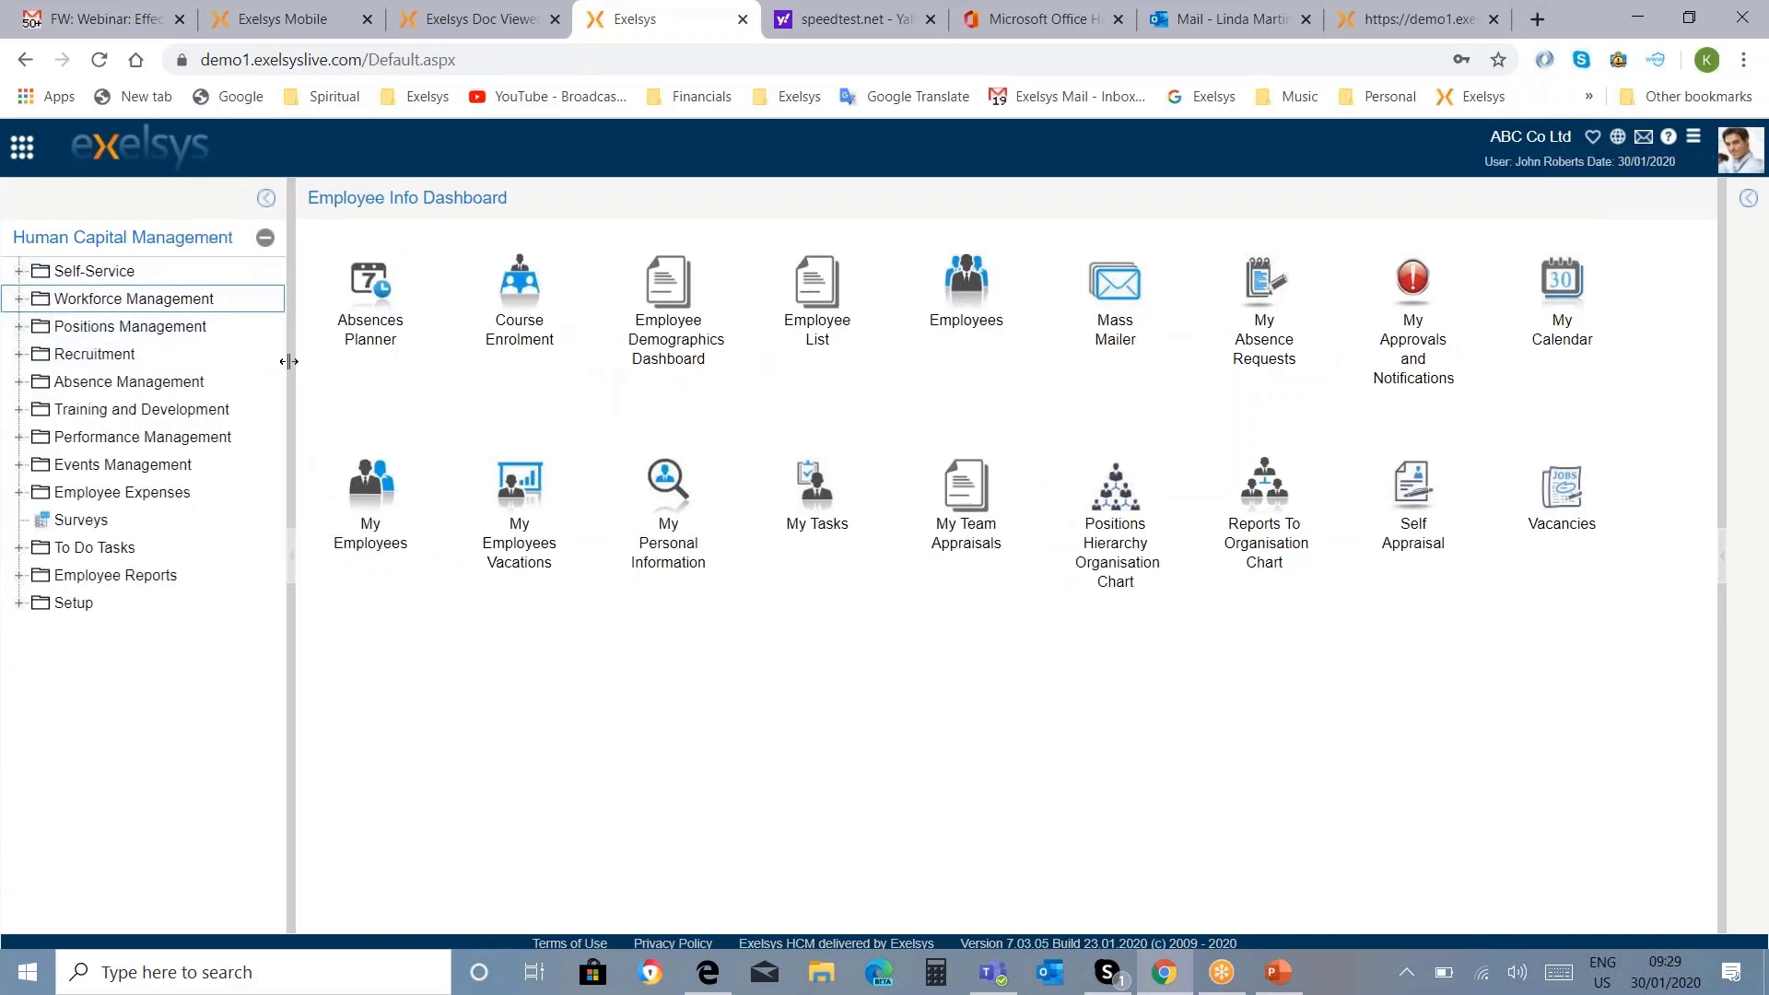
left_click_drag(285, 362, 236, 378)
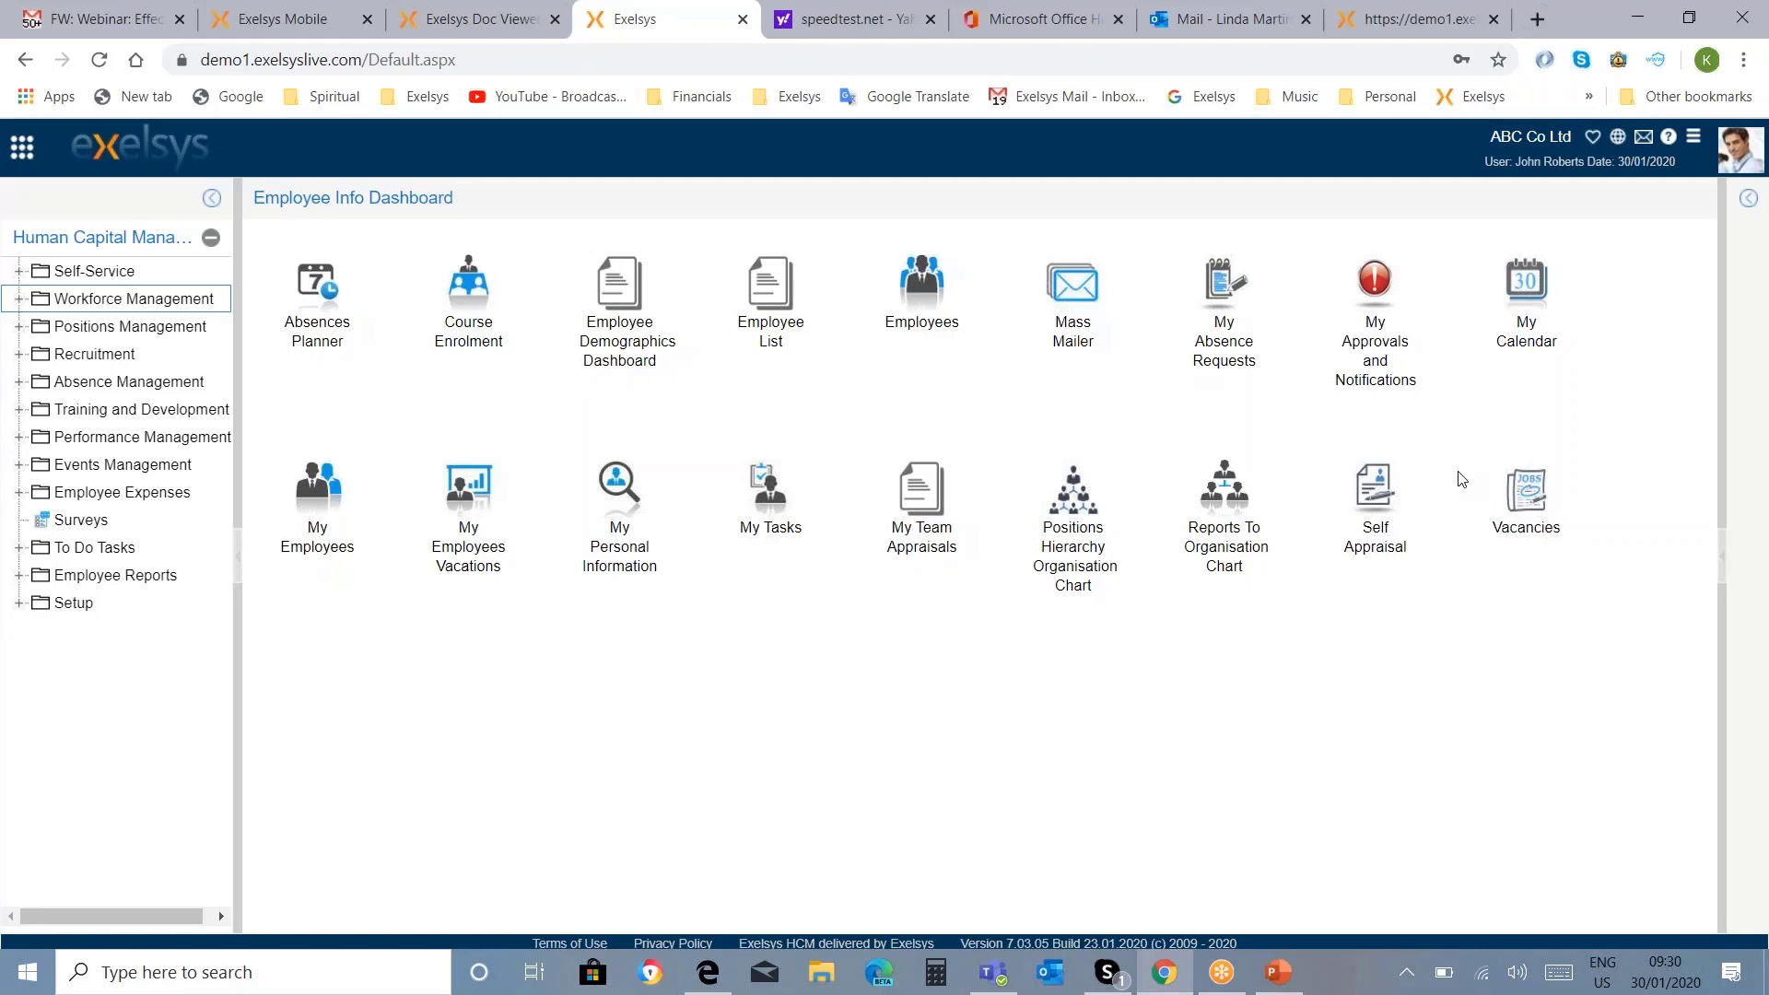
Step: Open the Reports To Organisation Chart options and add Job Title as a display field
left_click(1239, 512)
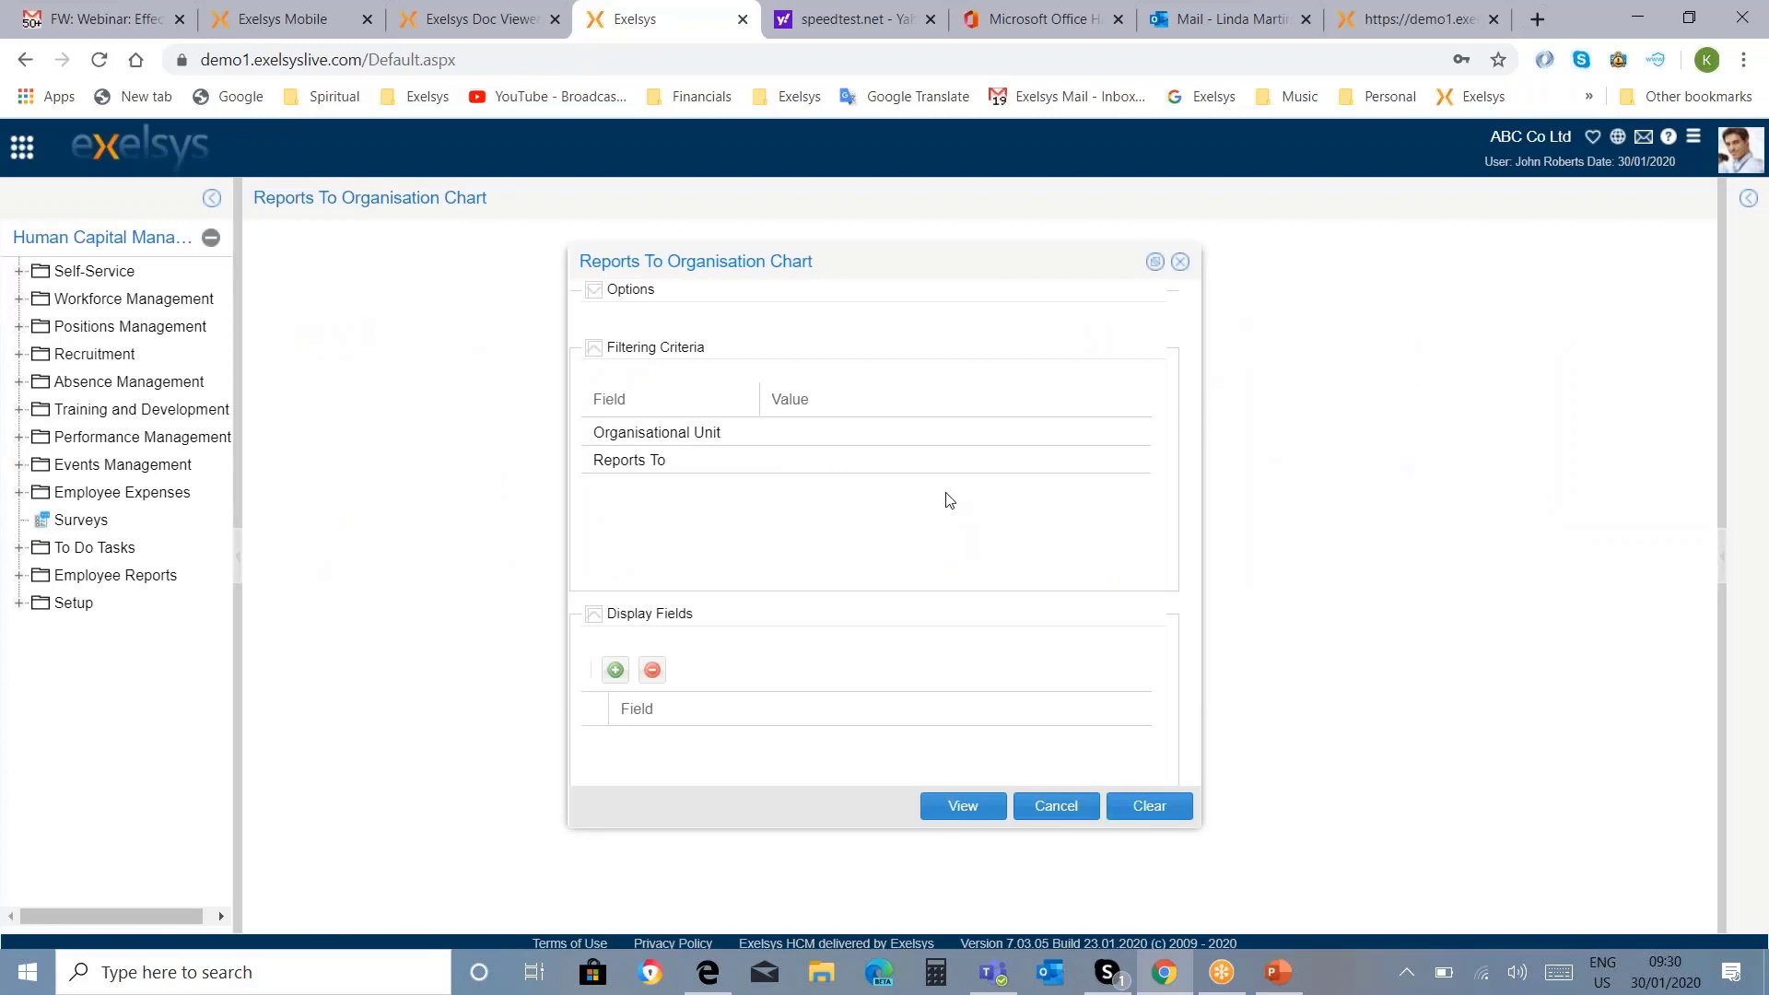
left_click(615, 670)
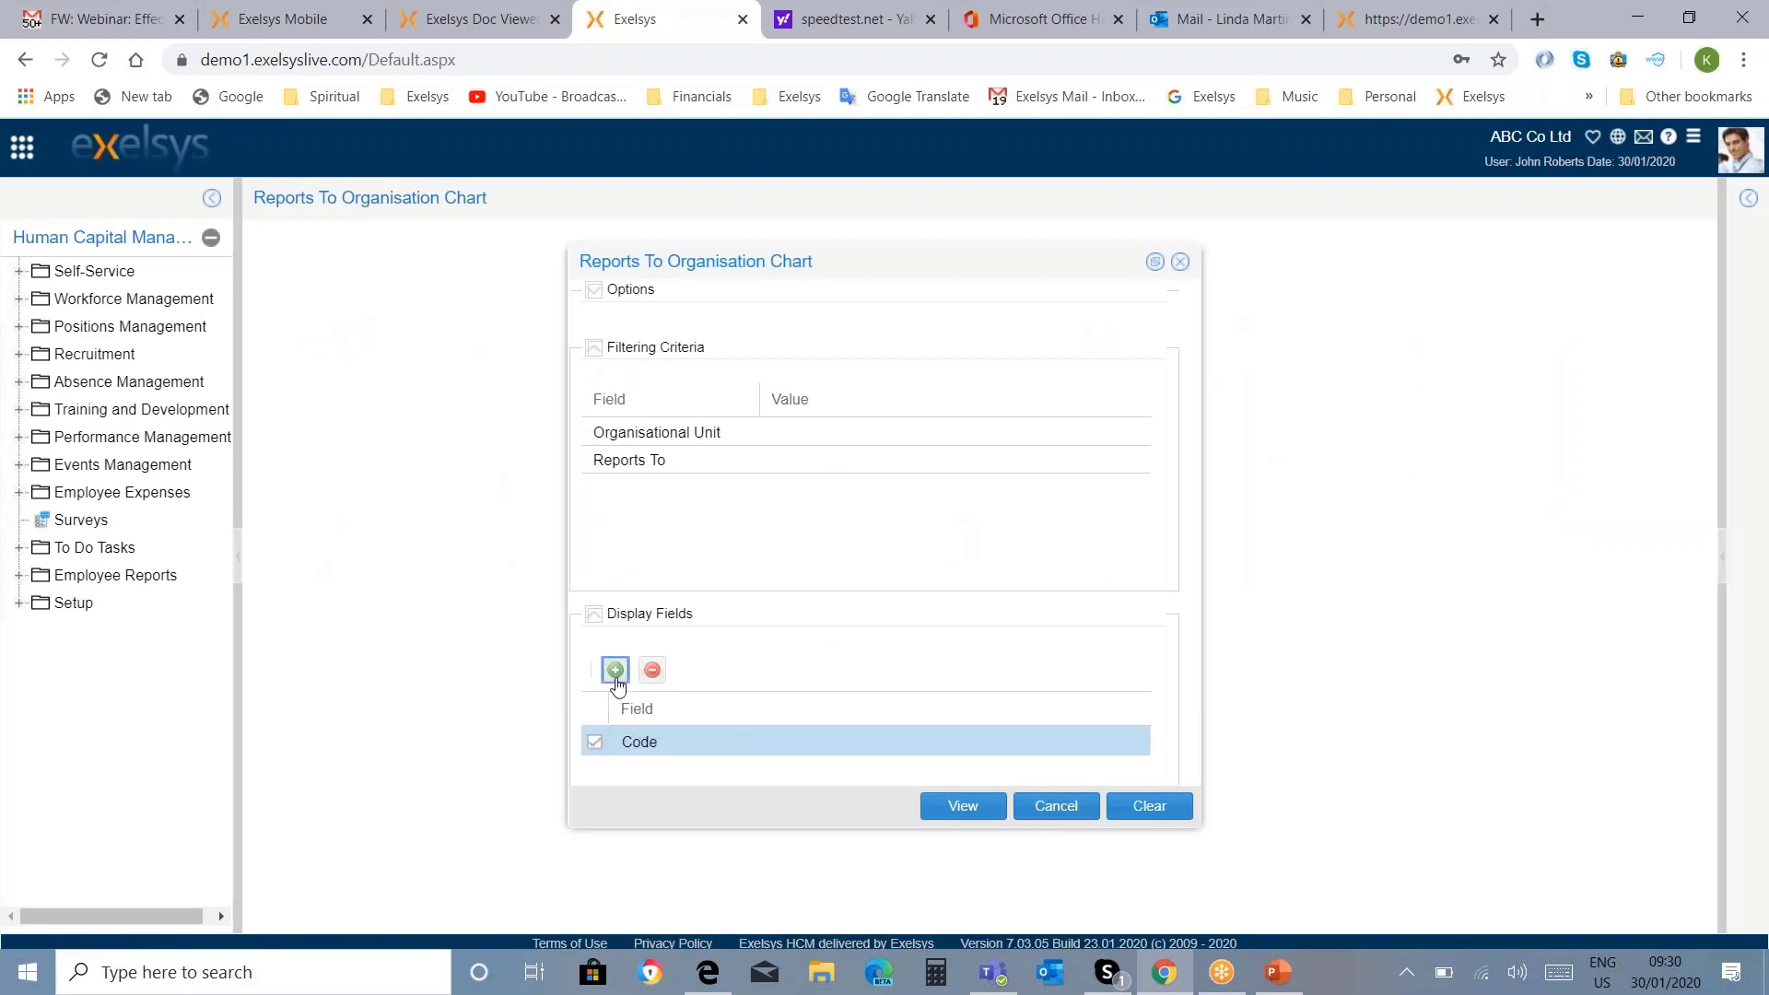
left_click(701, 748)
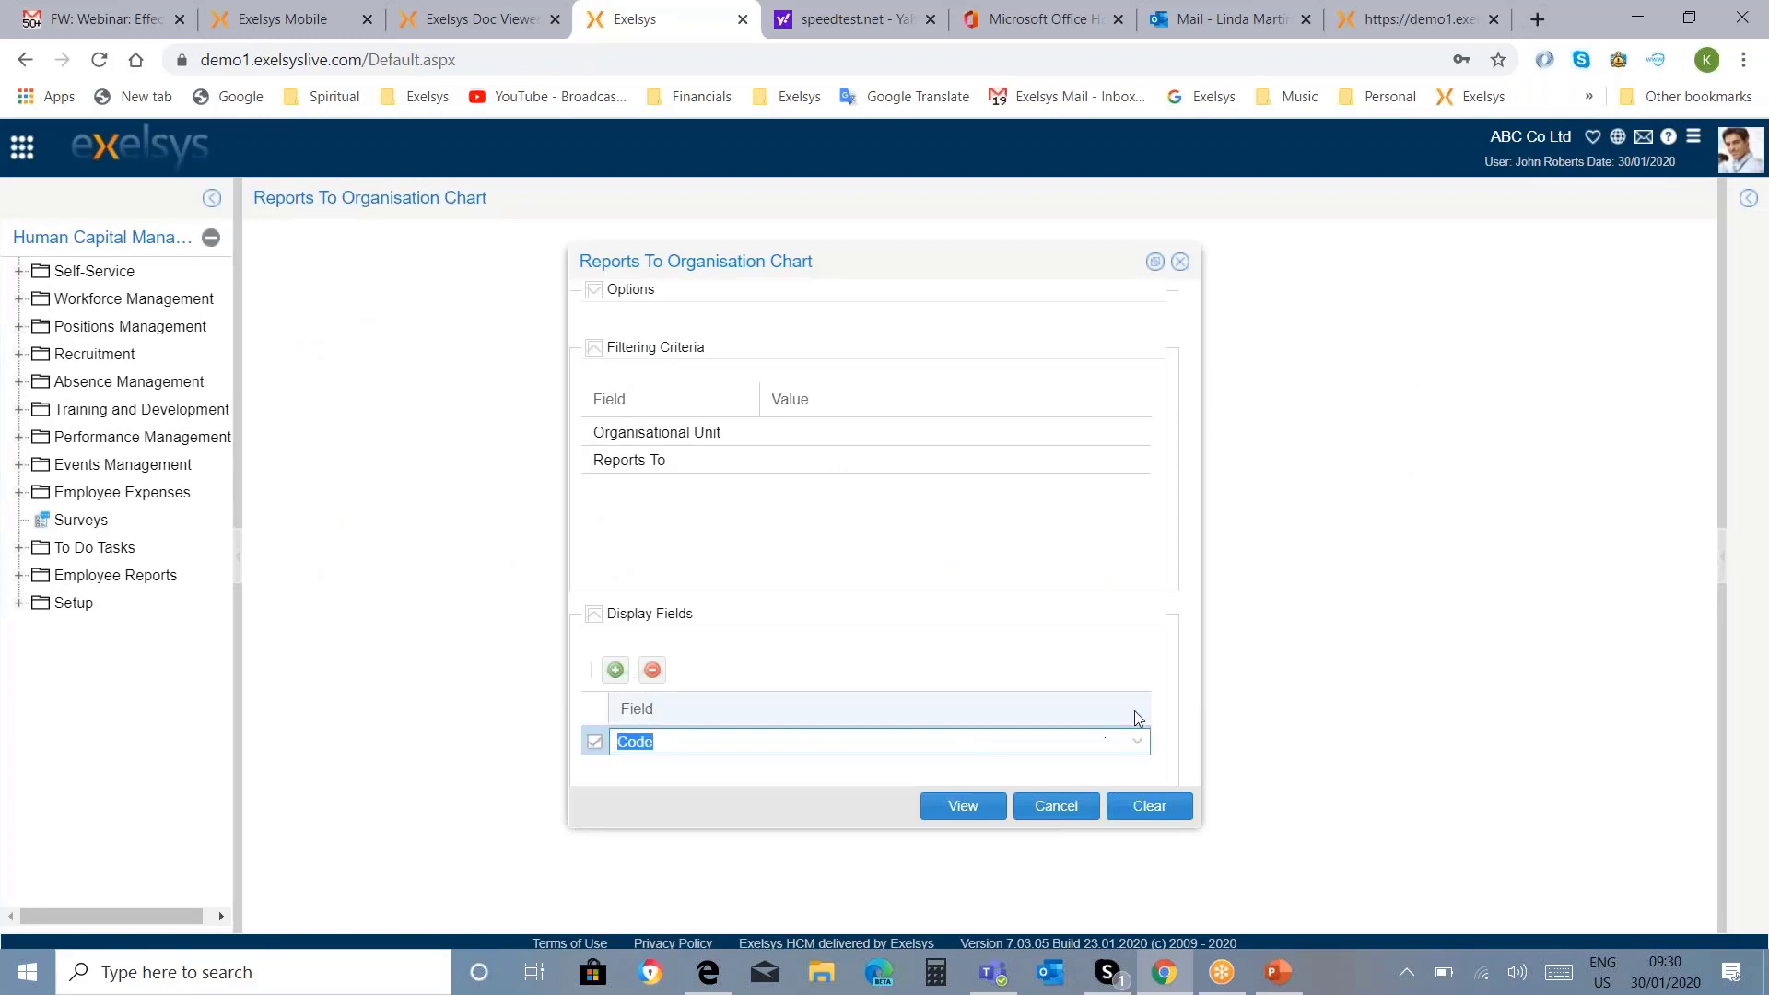
left_click(1140, 743)
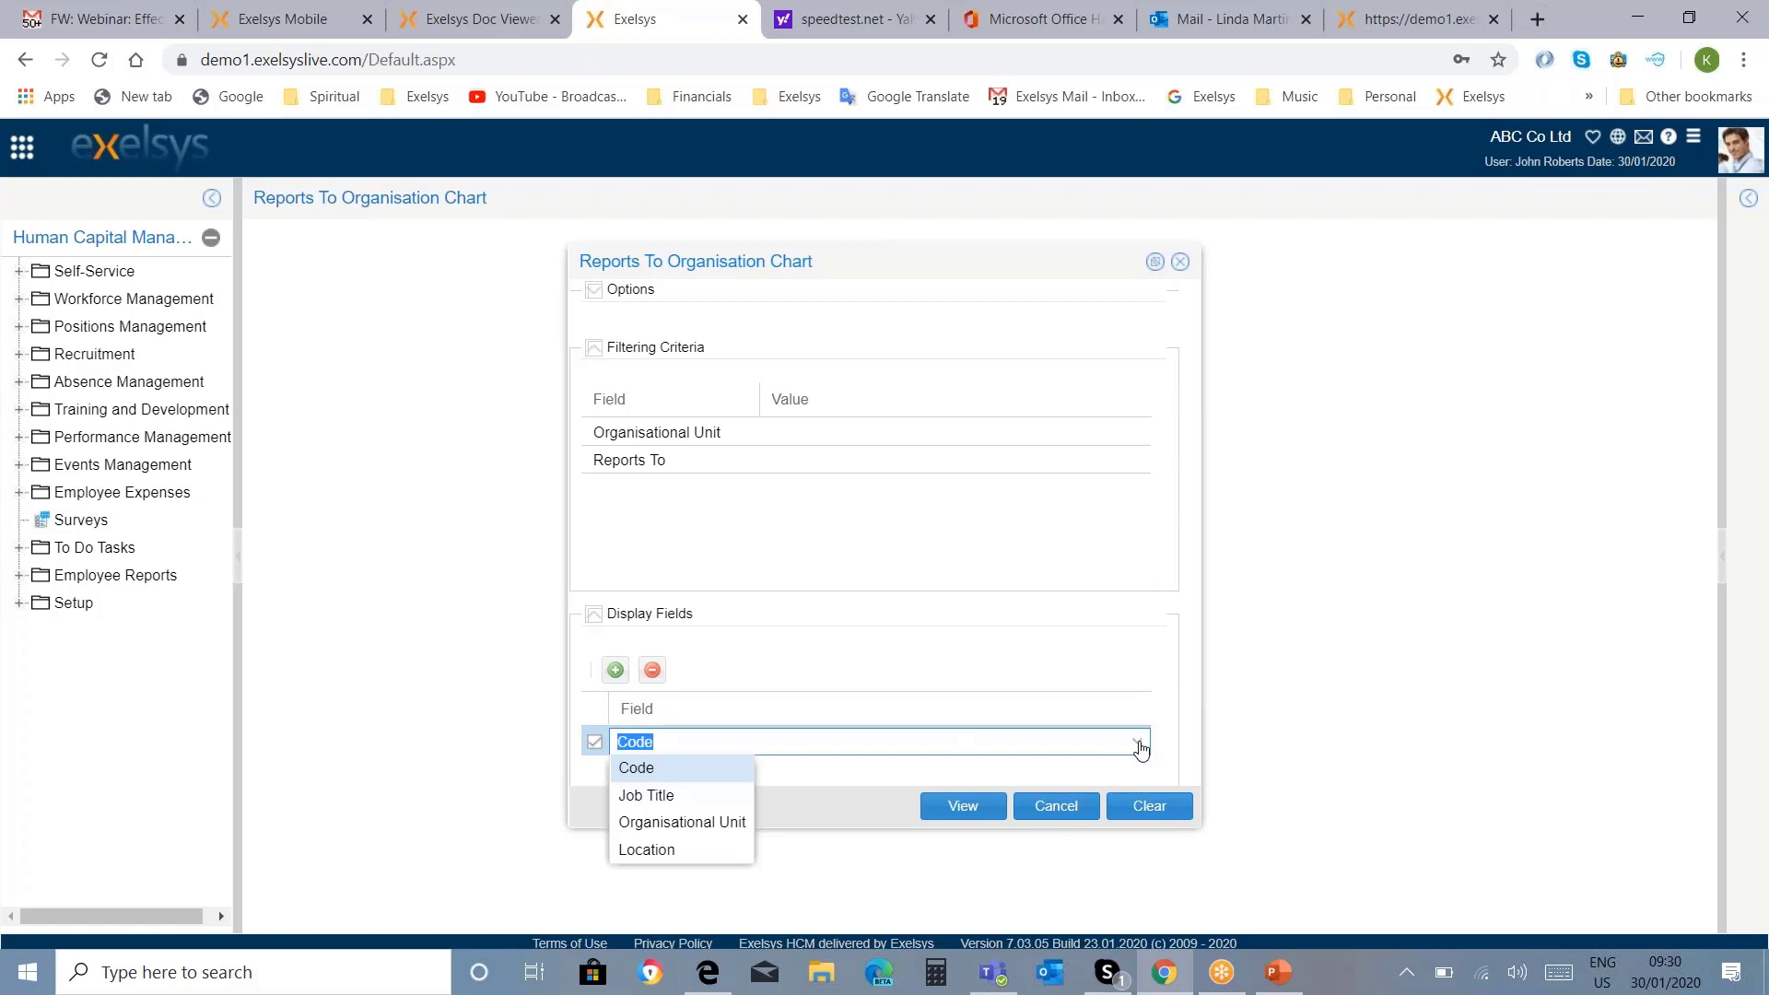
left_click(645, 795)
Step: Add Organisational Unit as a second display field and generate the Reports To organisation chart
left_click(616, 670)
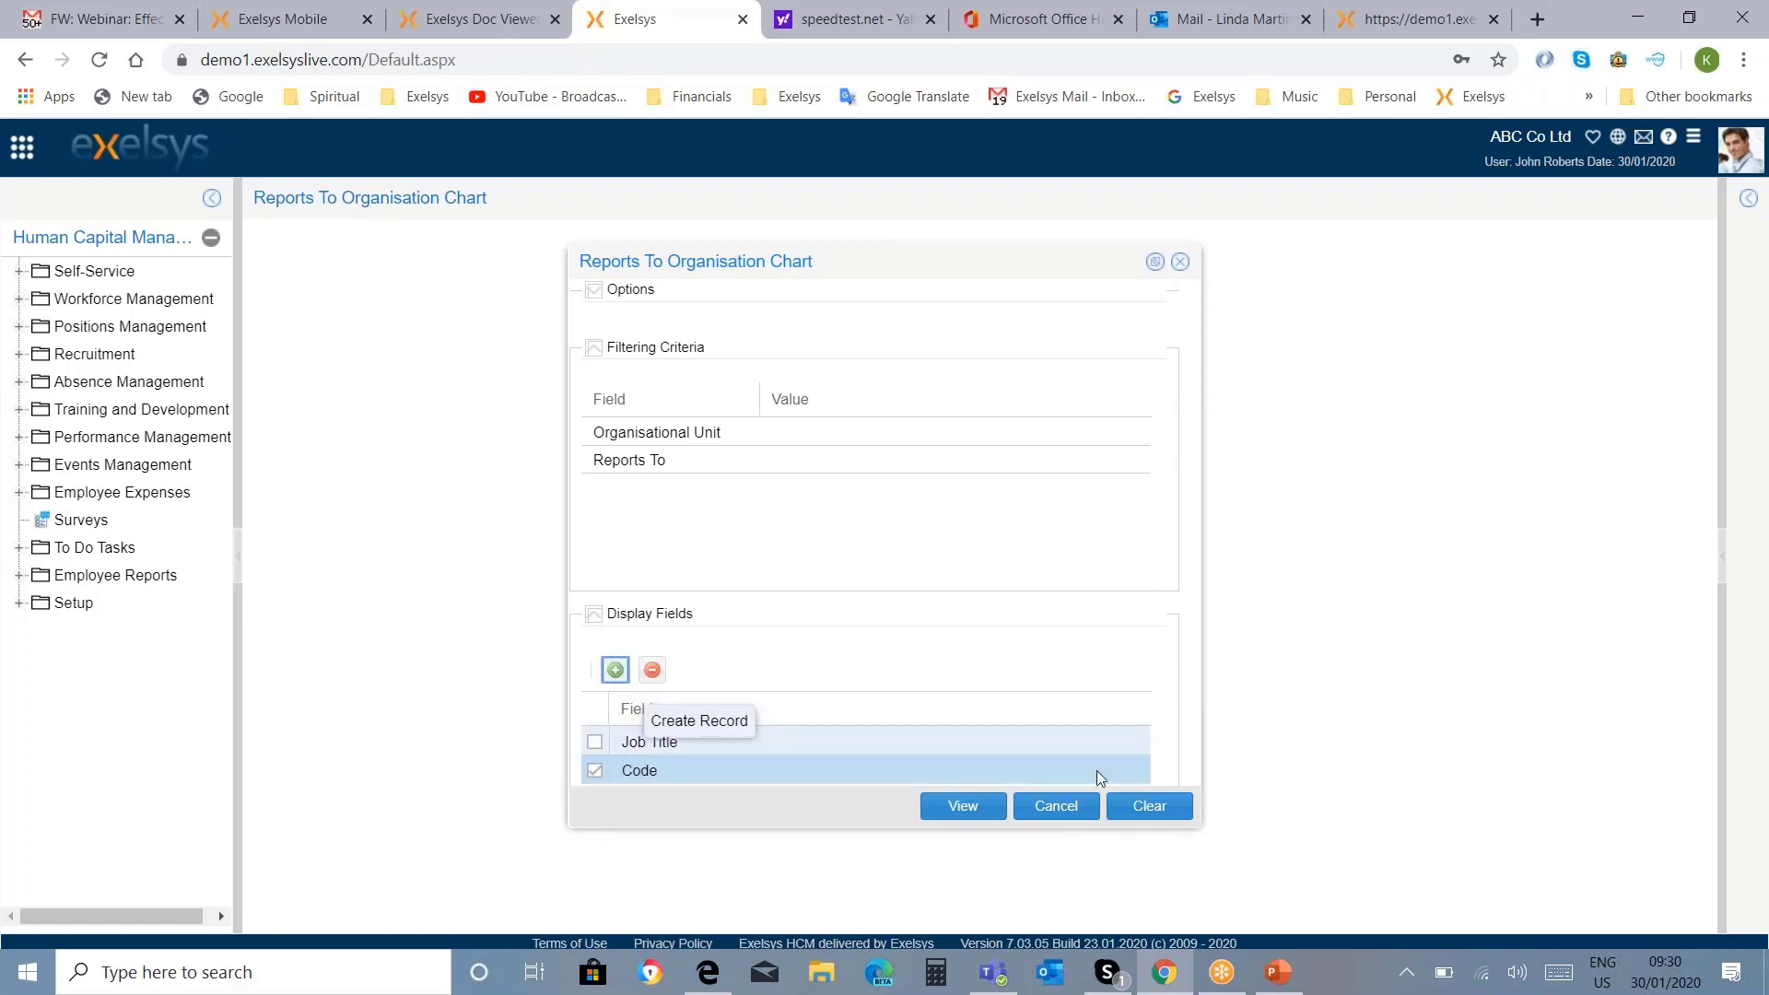
left_click(1103, 777)
left_click(1138, 771)
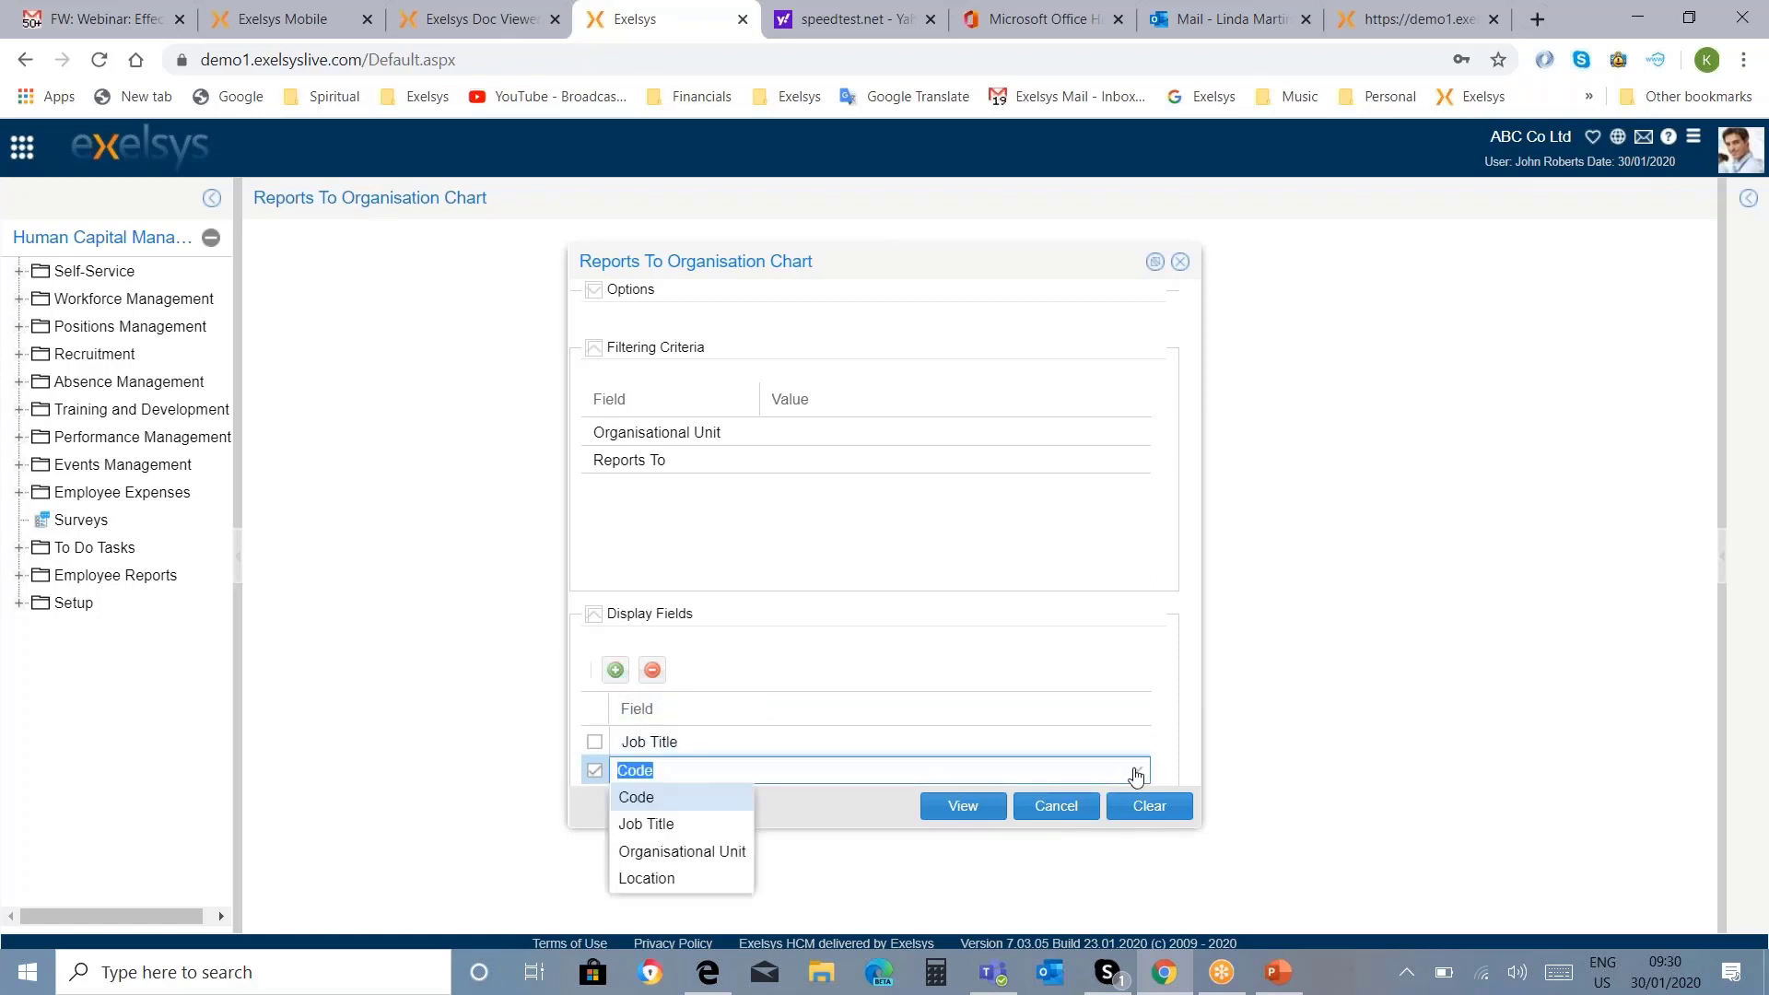
left_click(691, 853)
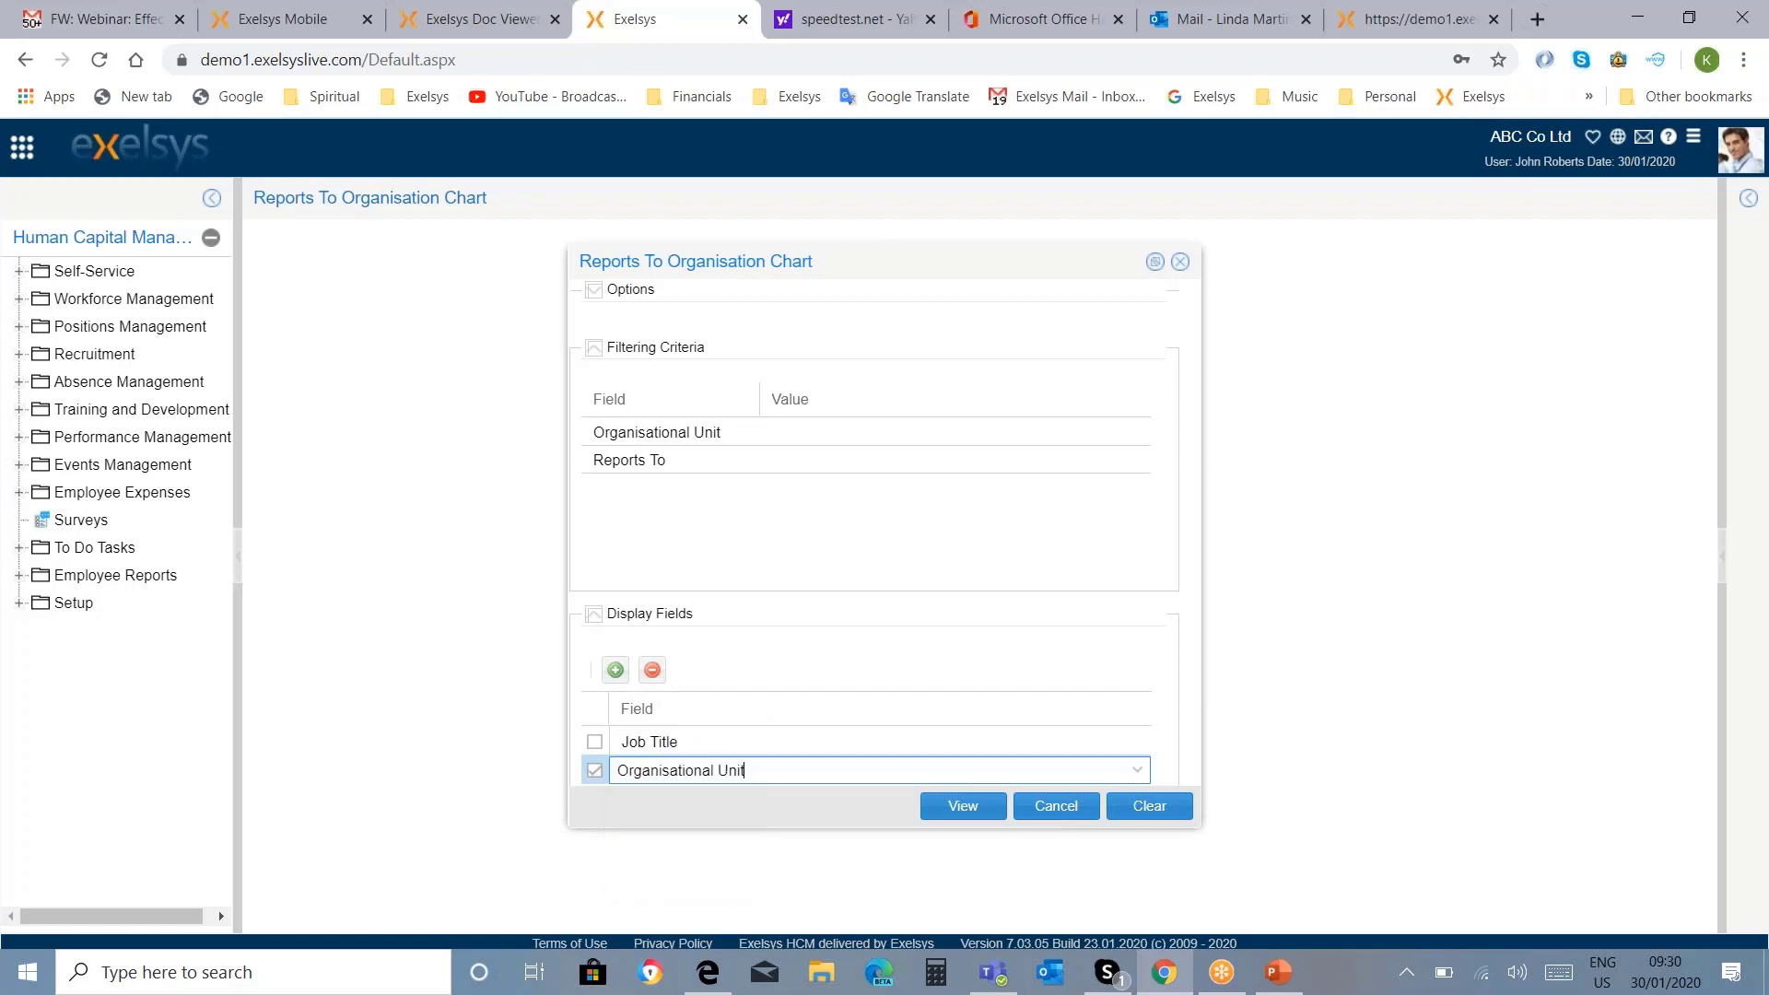
left_click(977, 816)
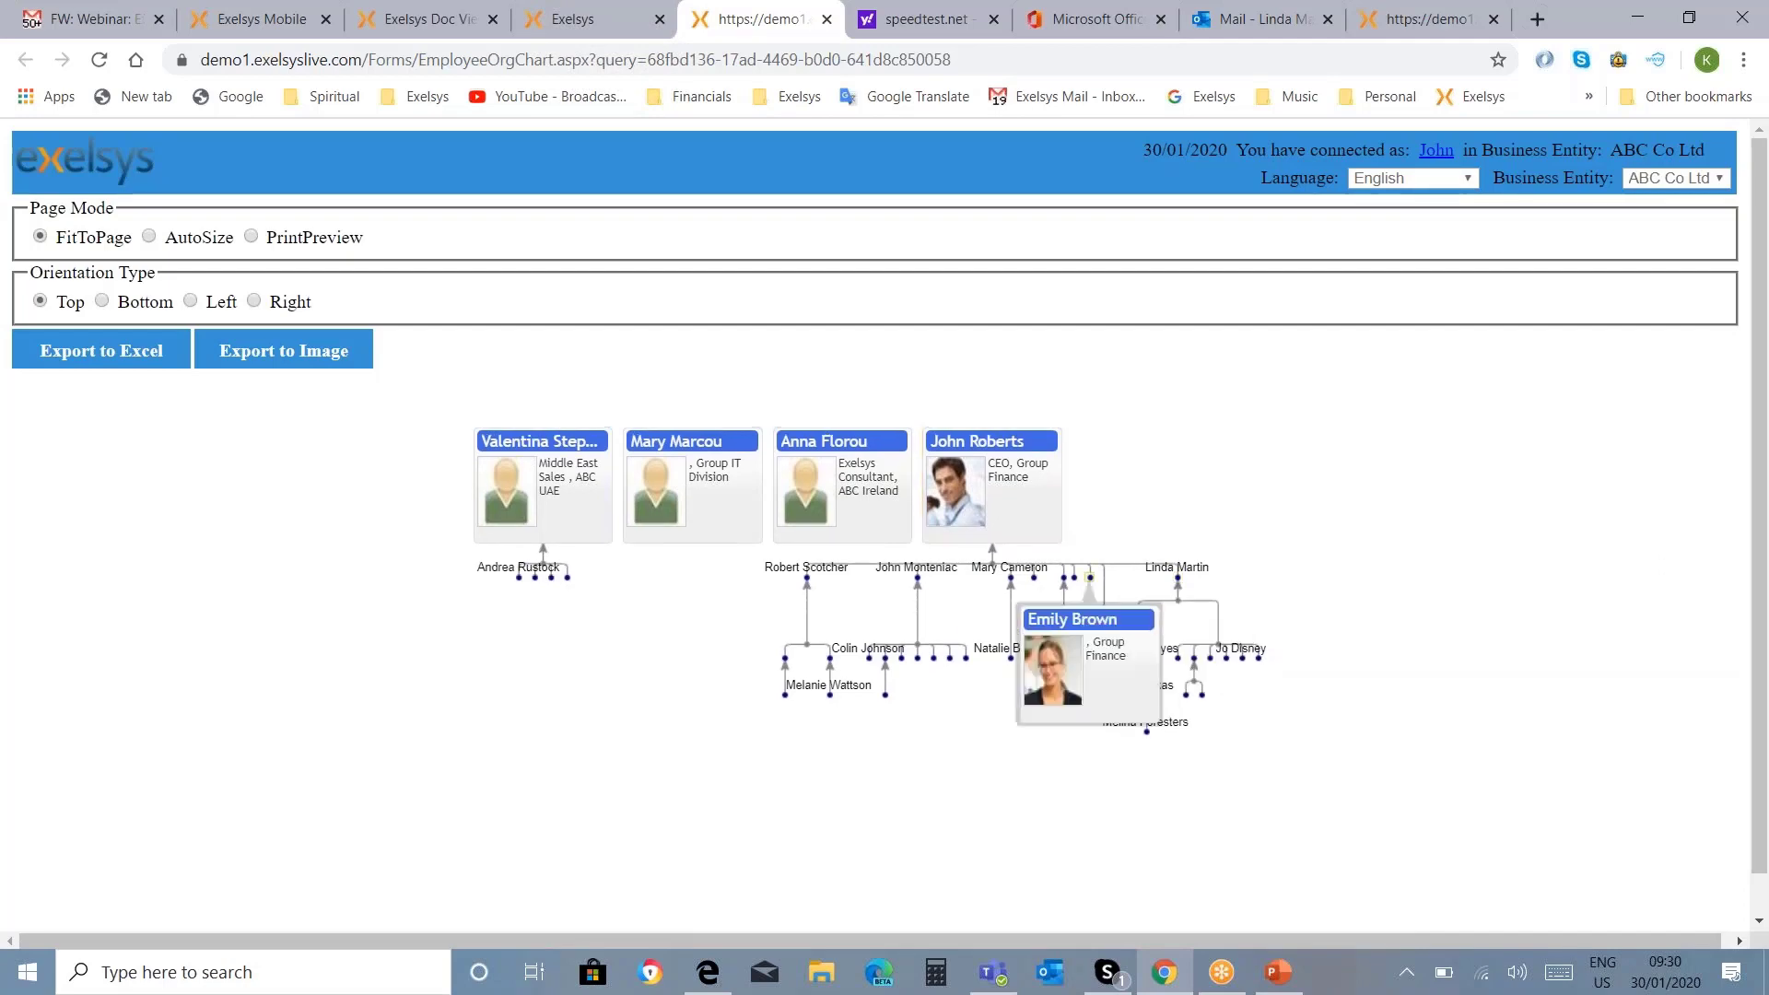
Step: Expand the Sales Manager's branch in the organisation chart and examine the hierarchy in AutoSize page mode
left_click(1181, 582)
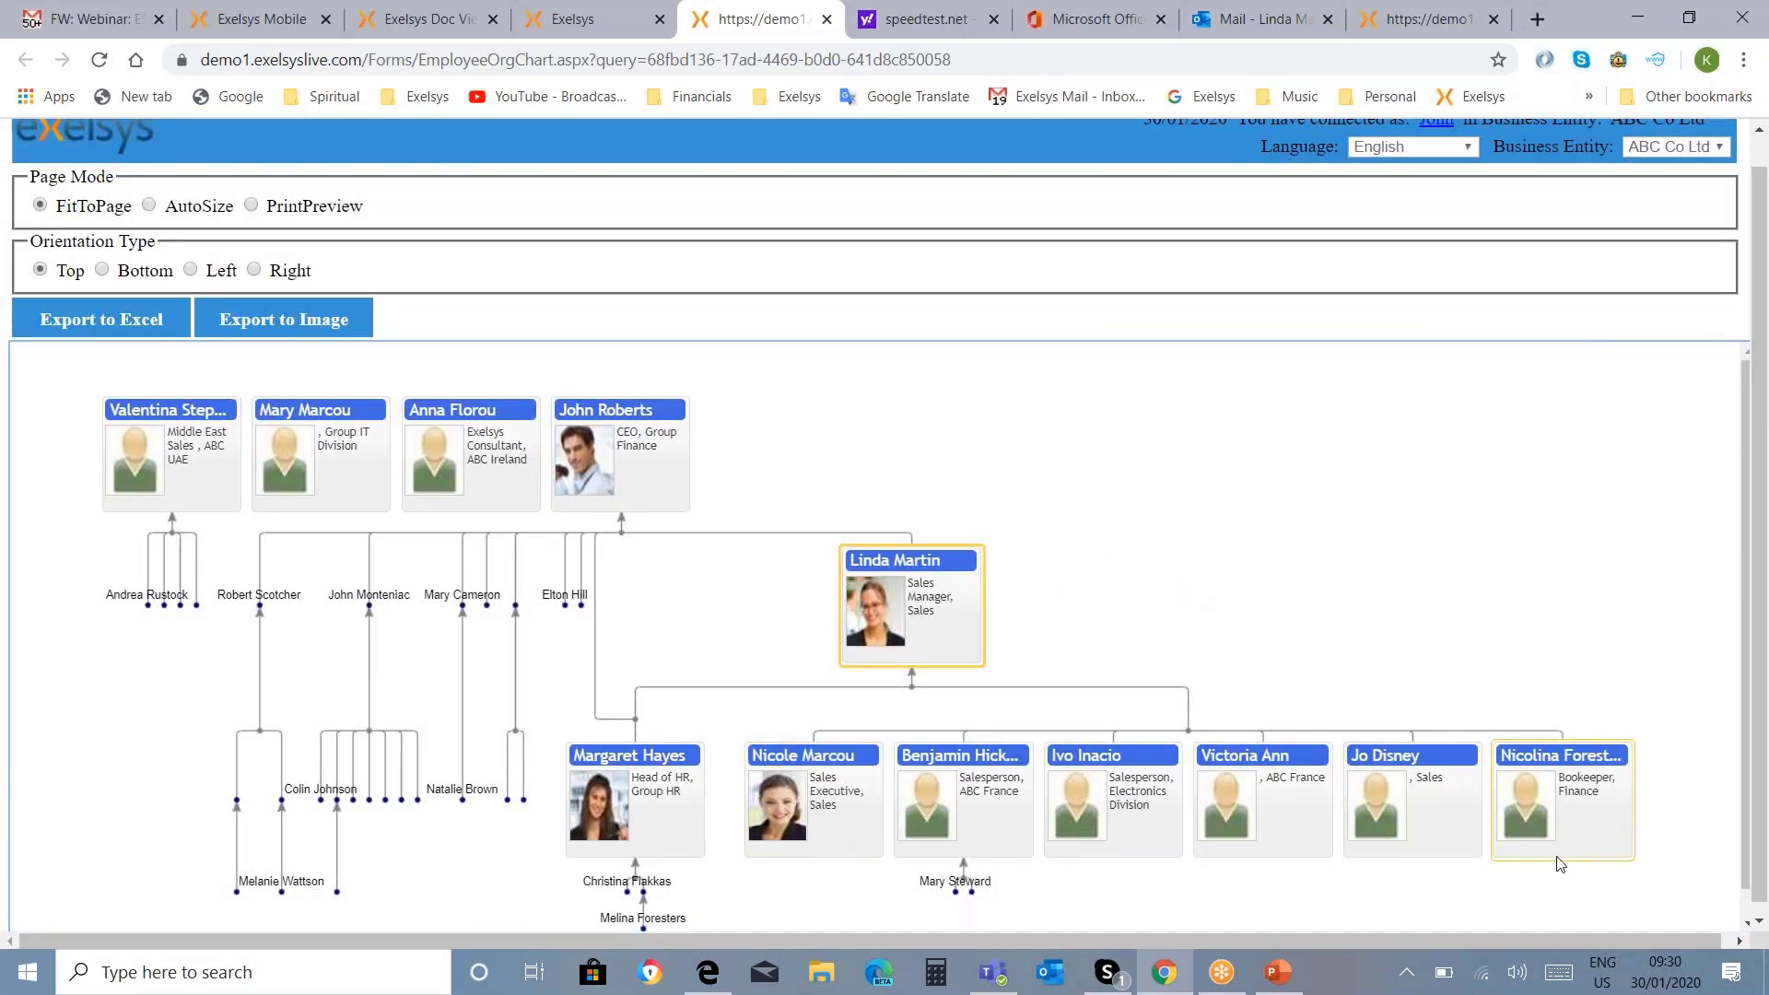
left_click(149, 207)
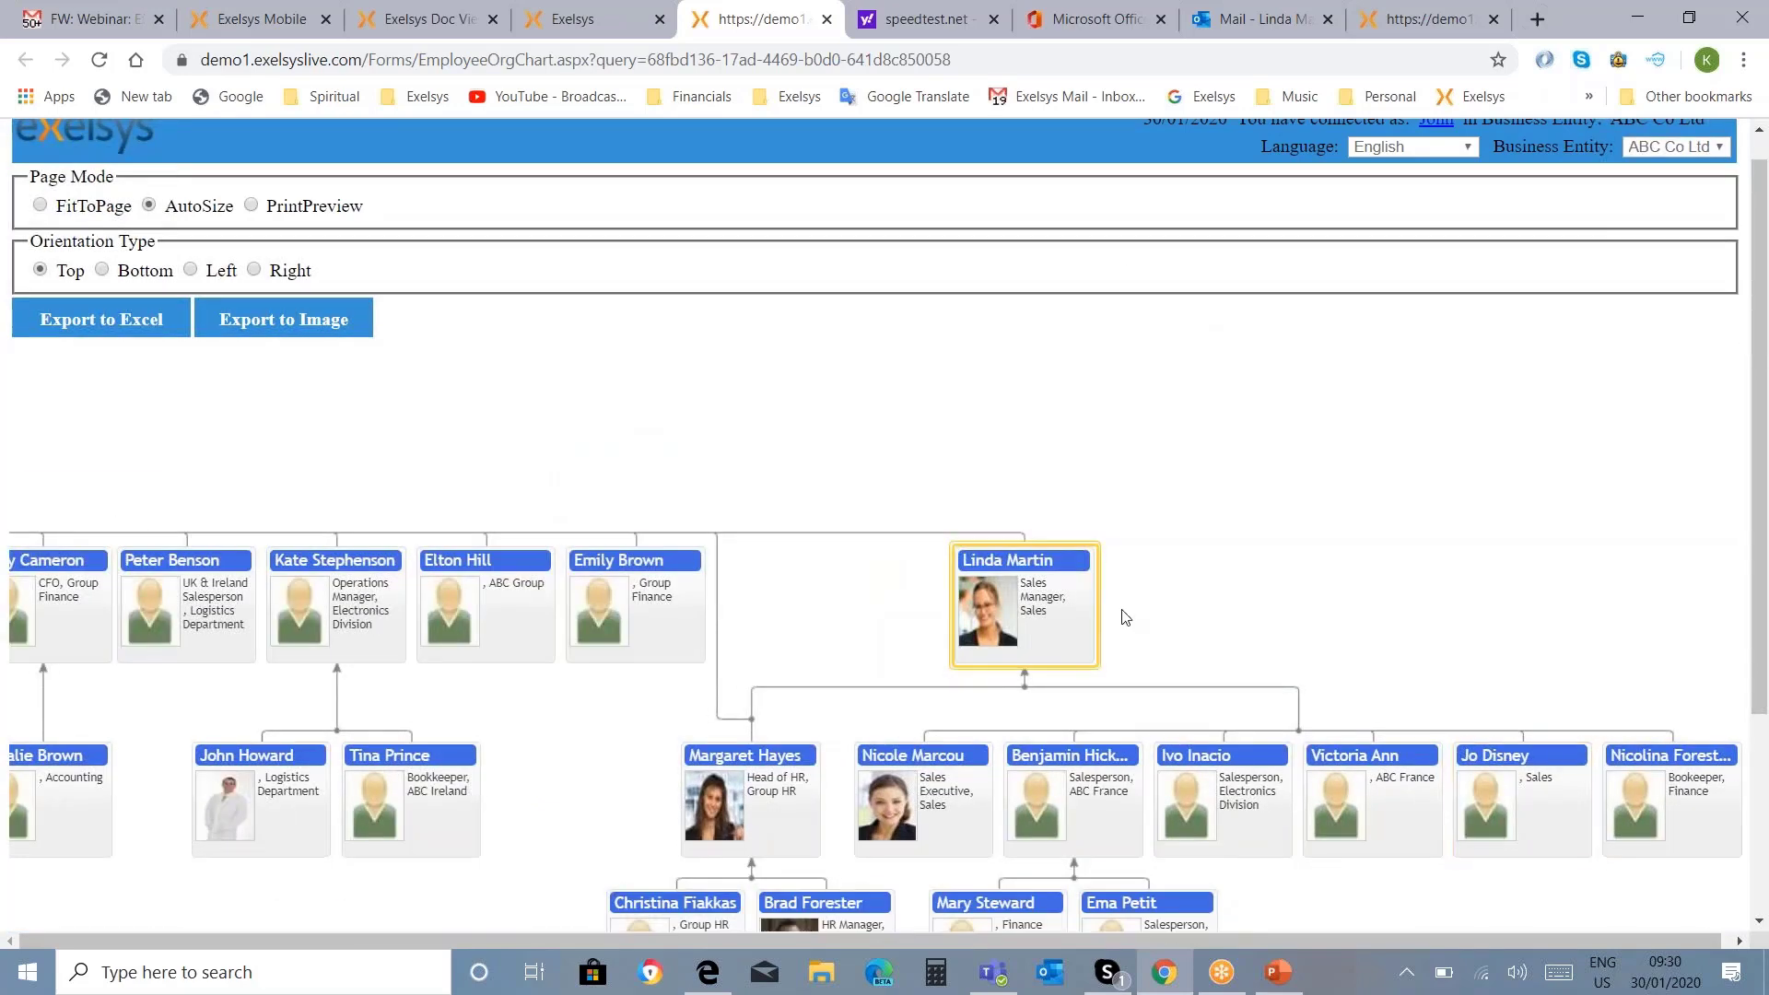
scroll(1058, 448, "down", 2)
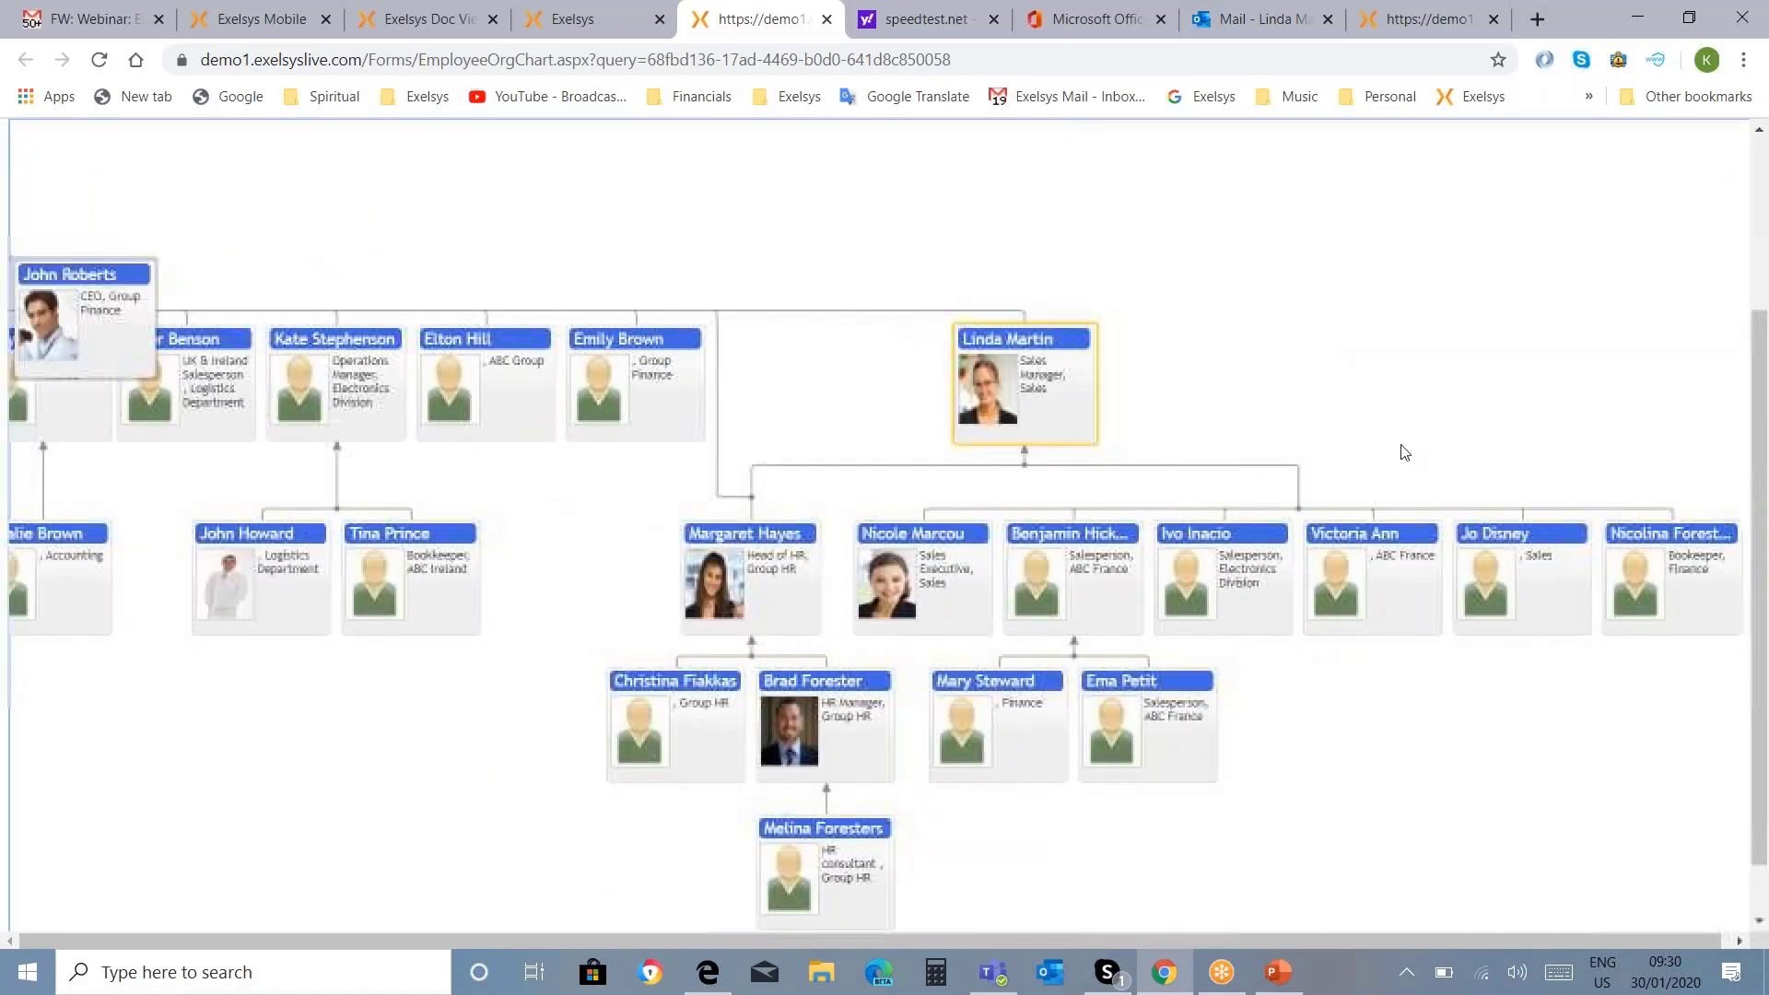
scroll(1289, 221, "up", 3)
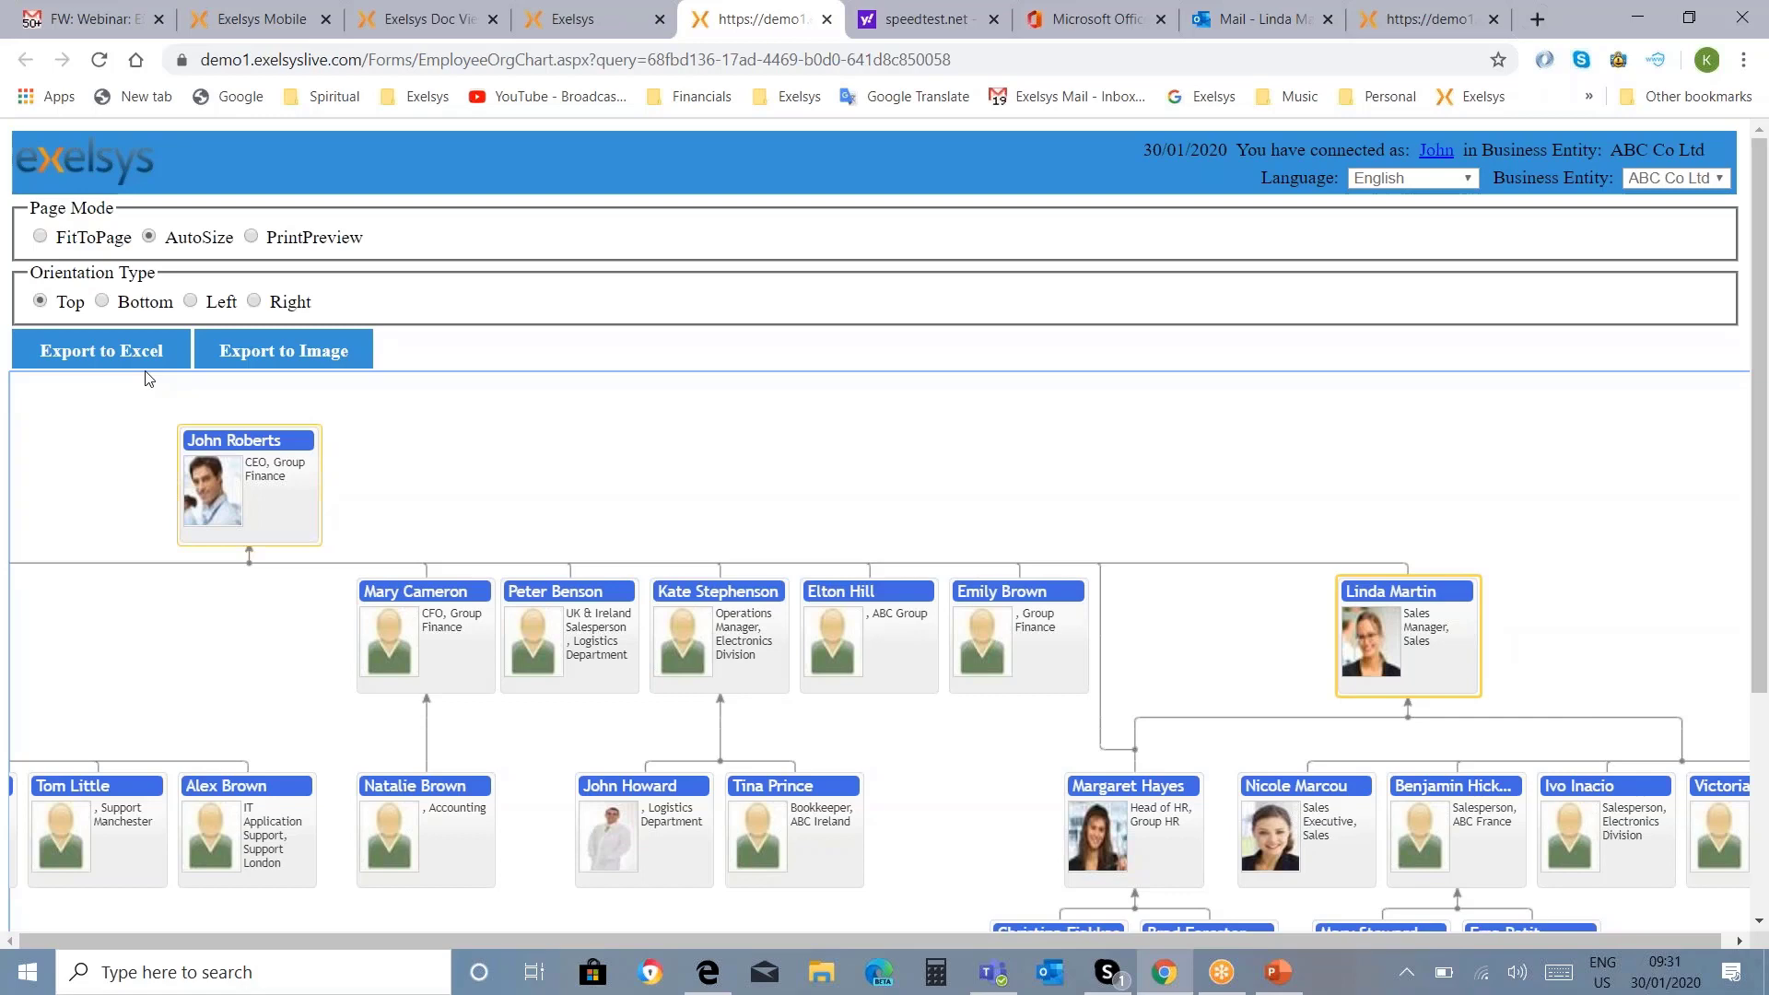
Step: Close the organisation chart and its options, and open the Employees list under Workforce Management
left_click(826, 20)
left_click(1060, 813)
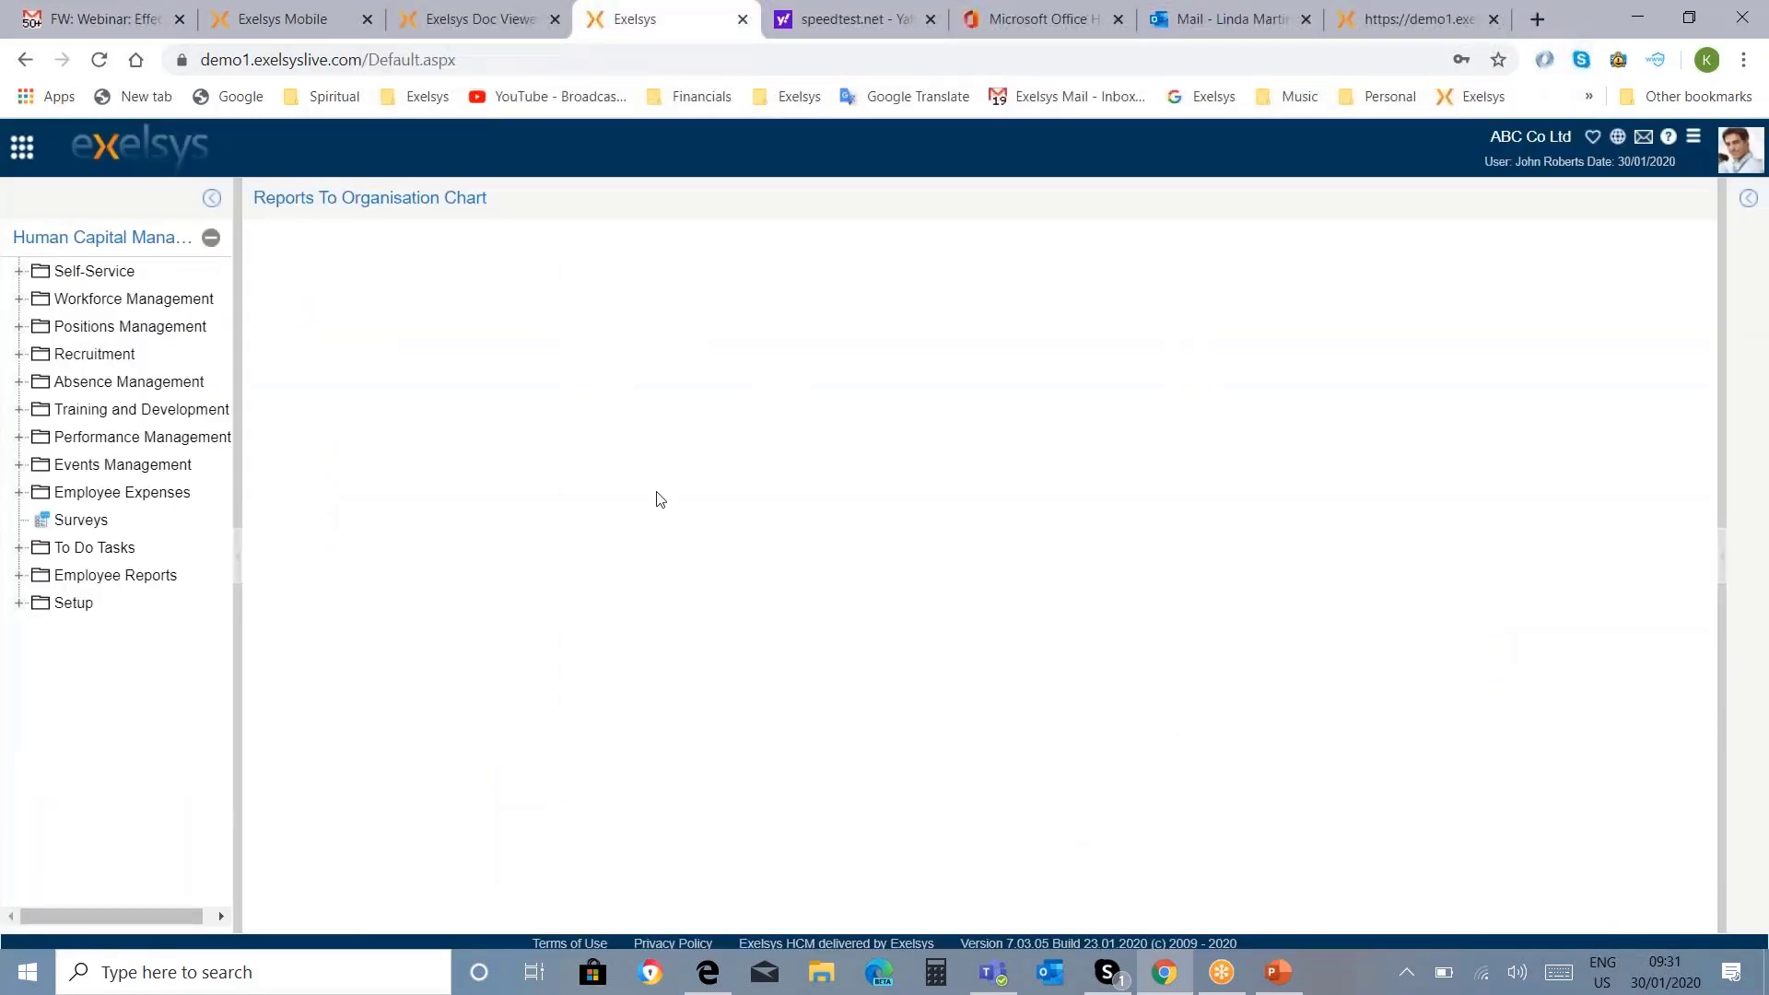
left_click(19, 303)
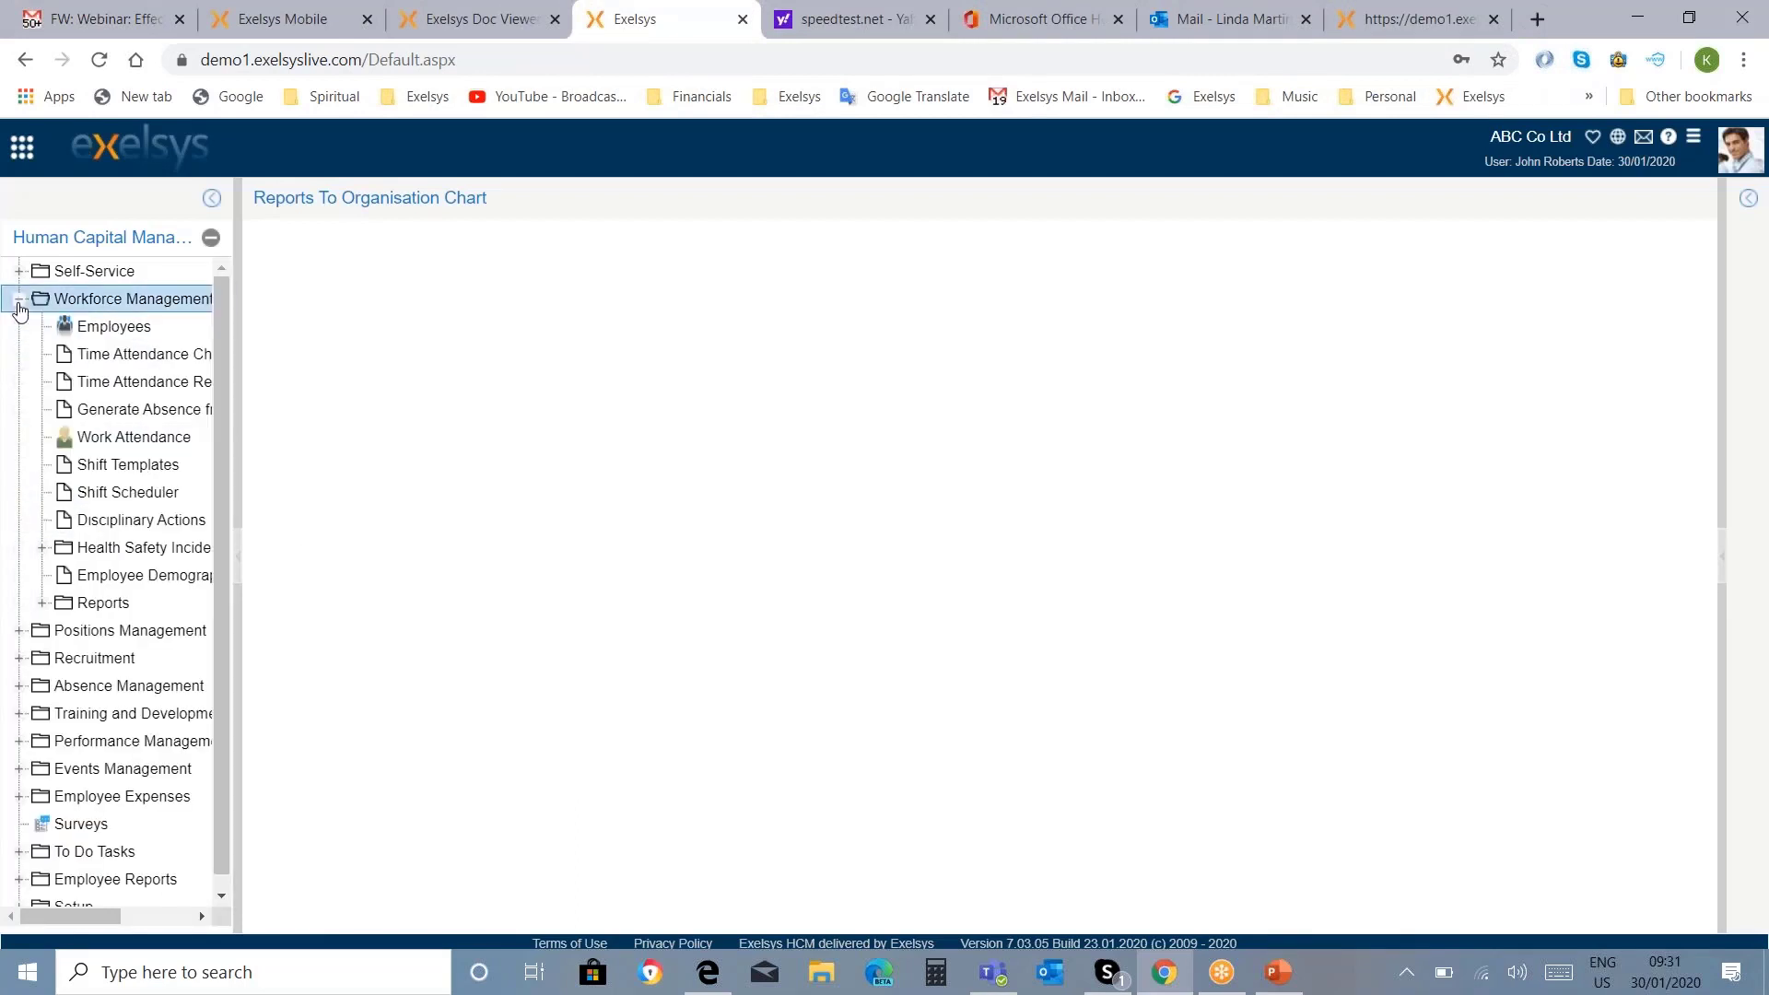
left_click(89, 328)
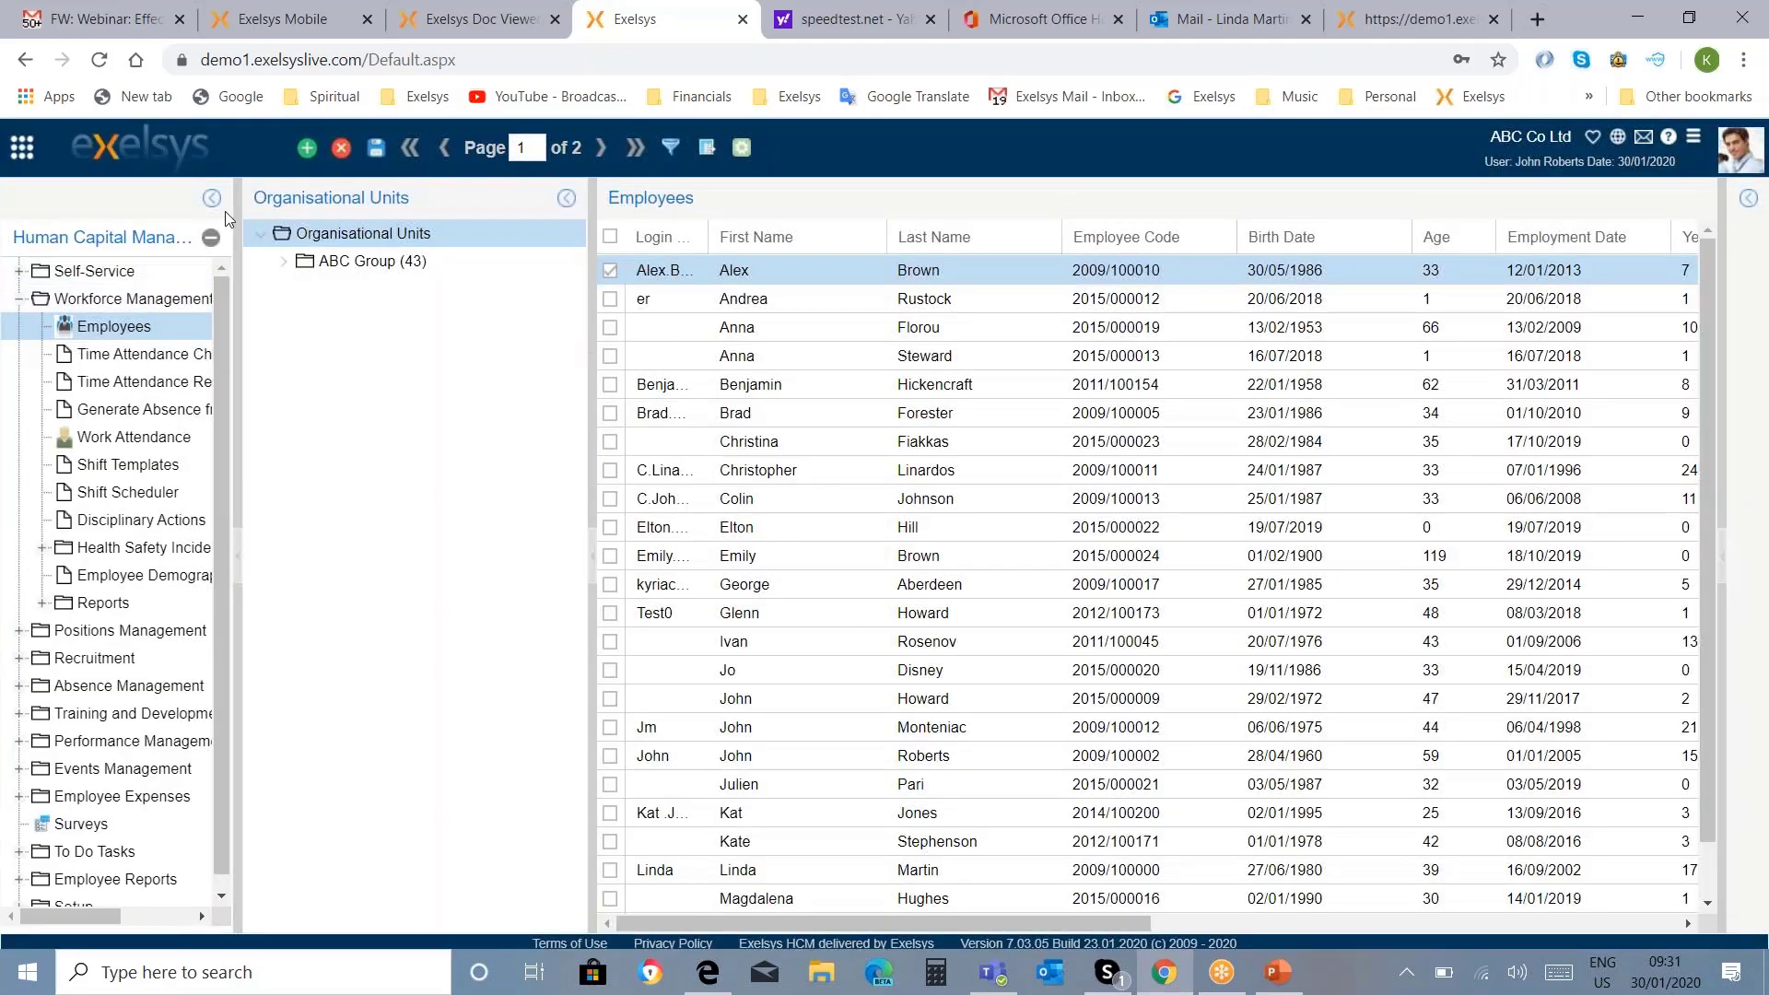
Step: Collapse the module navigation, narrow the Organisational Units tree and expand ABC Group and ABC UK to list the Head office employees
left_click(210, 199)
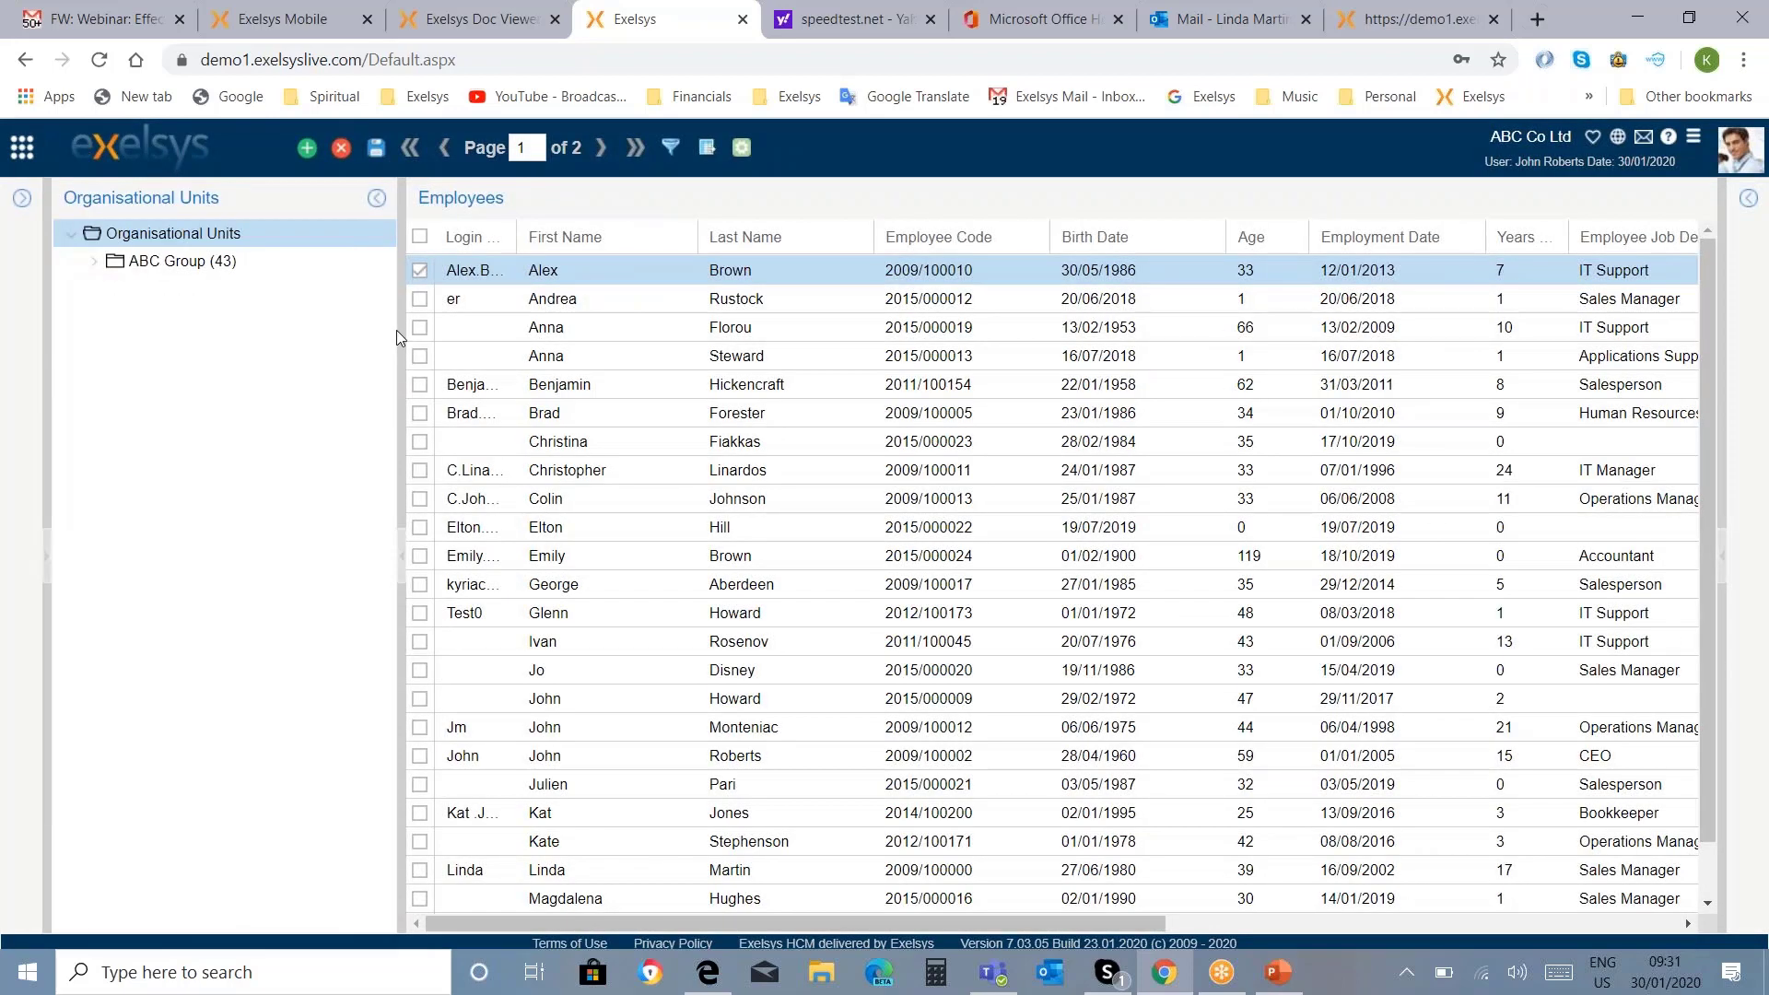
left_click_drag(338, 319, 334, 319)
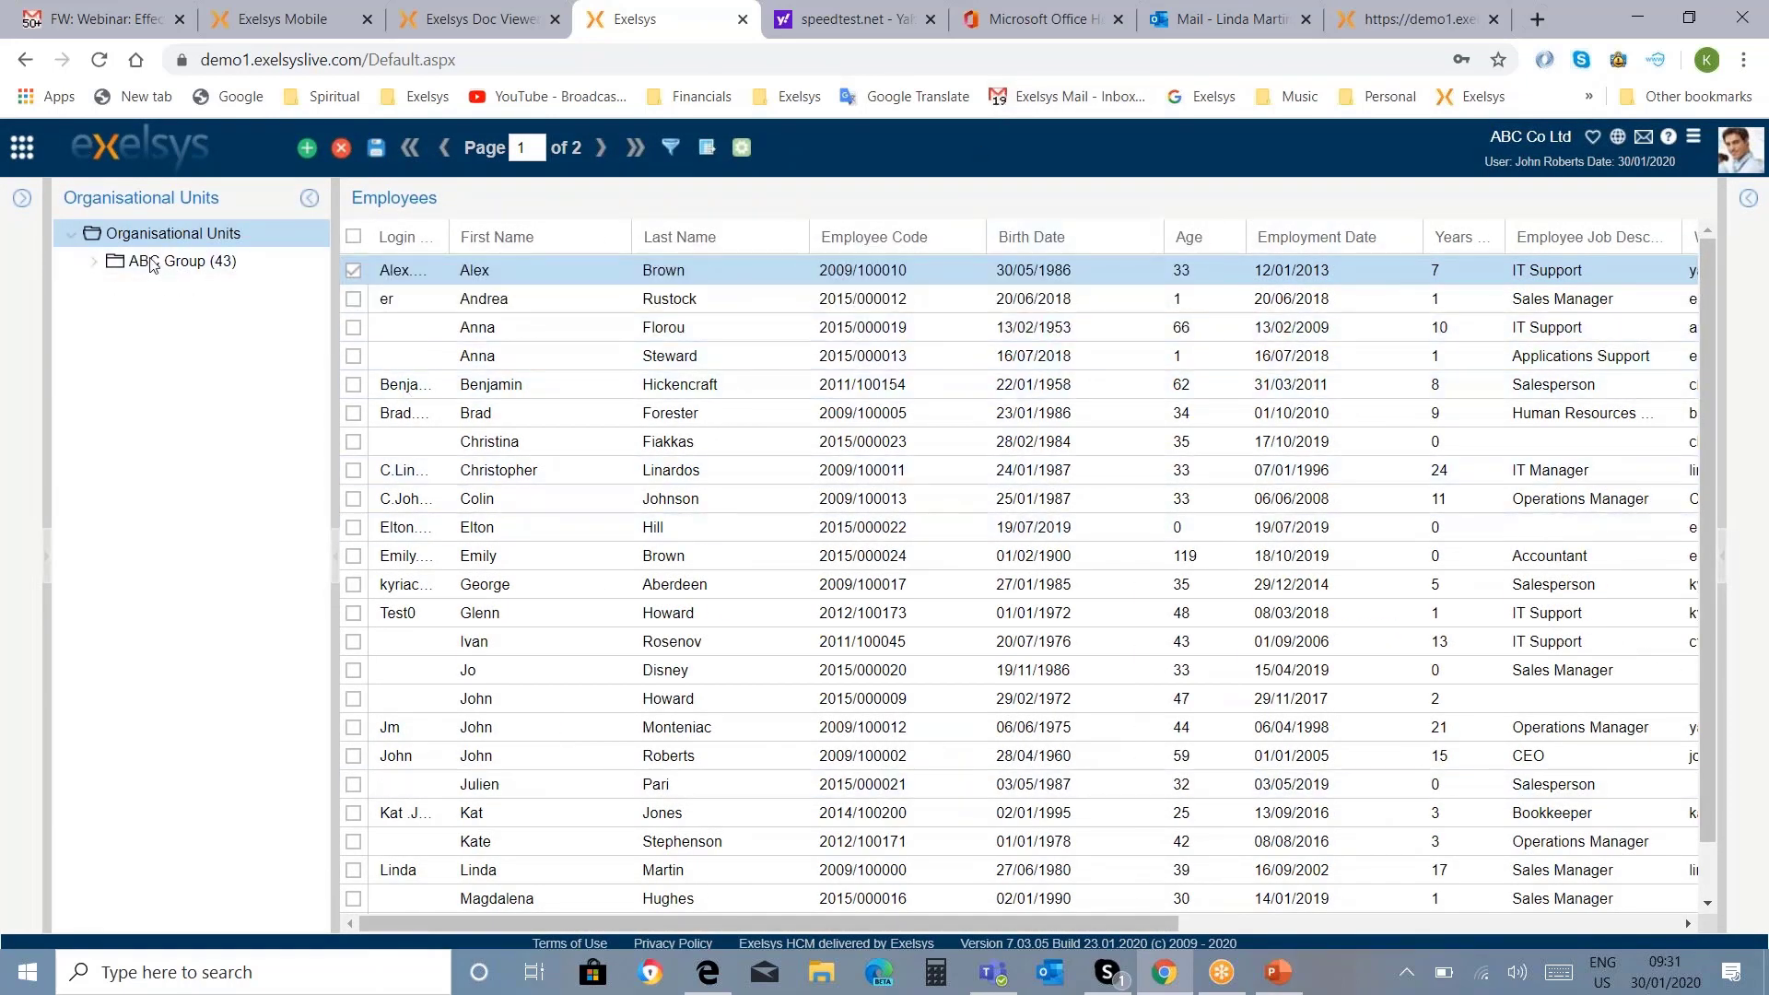
left_click(99, 265)
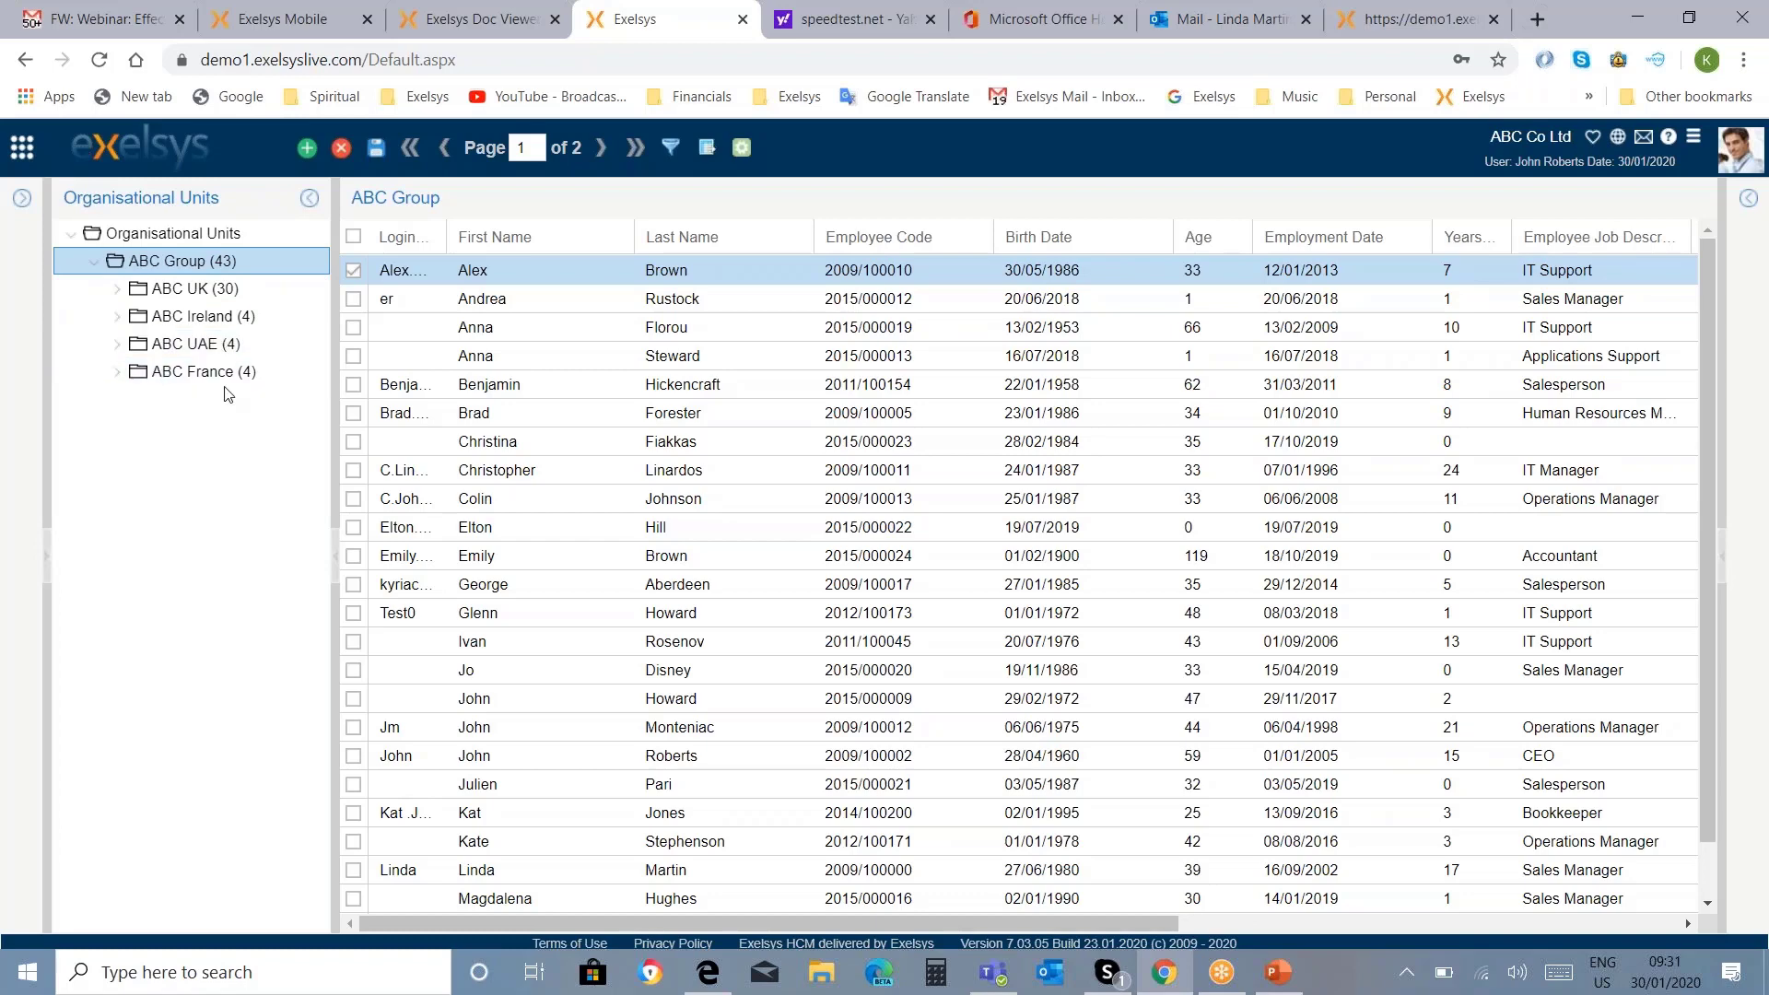
left_click(183, 292)
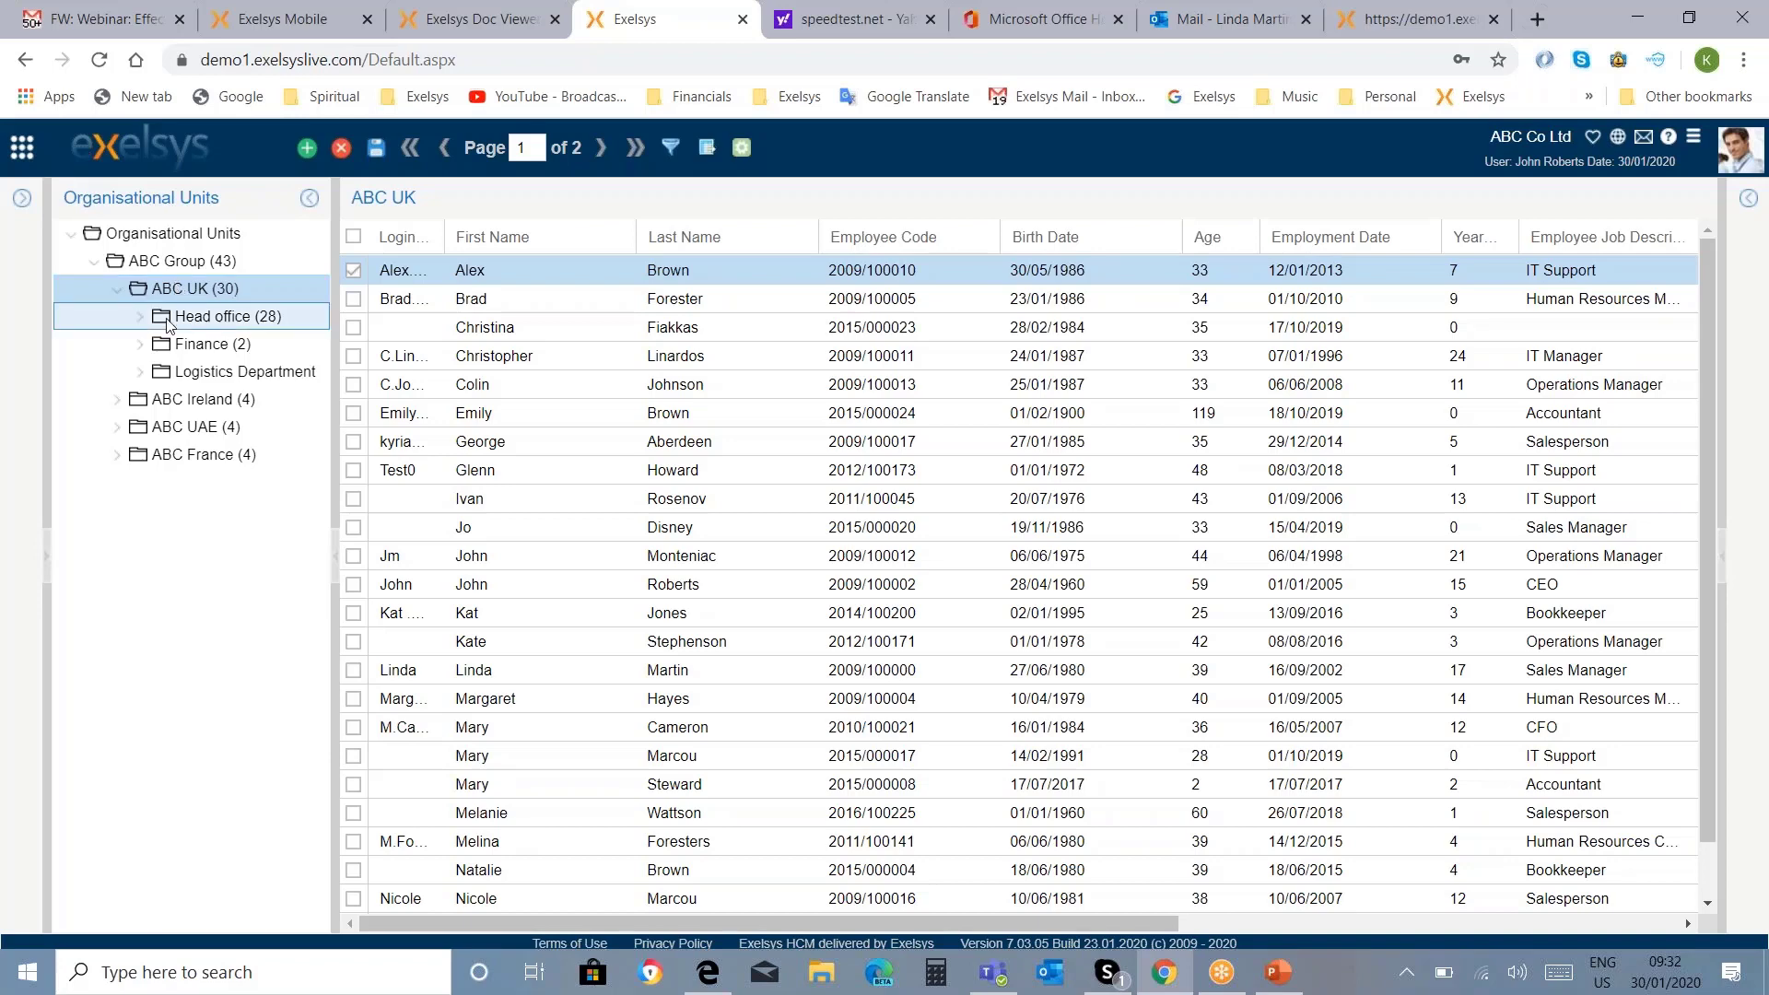
left_click(167, 318)
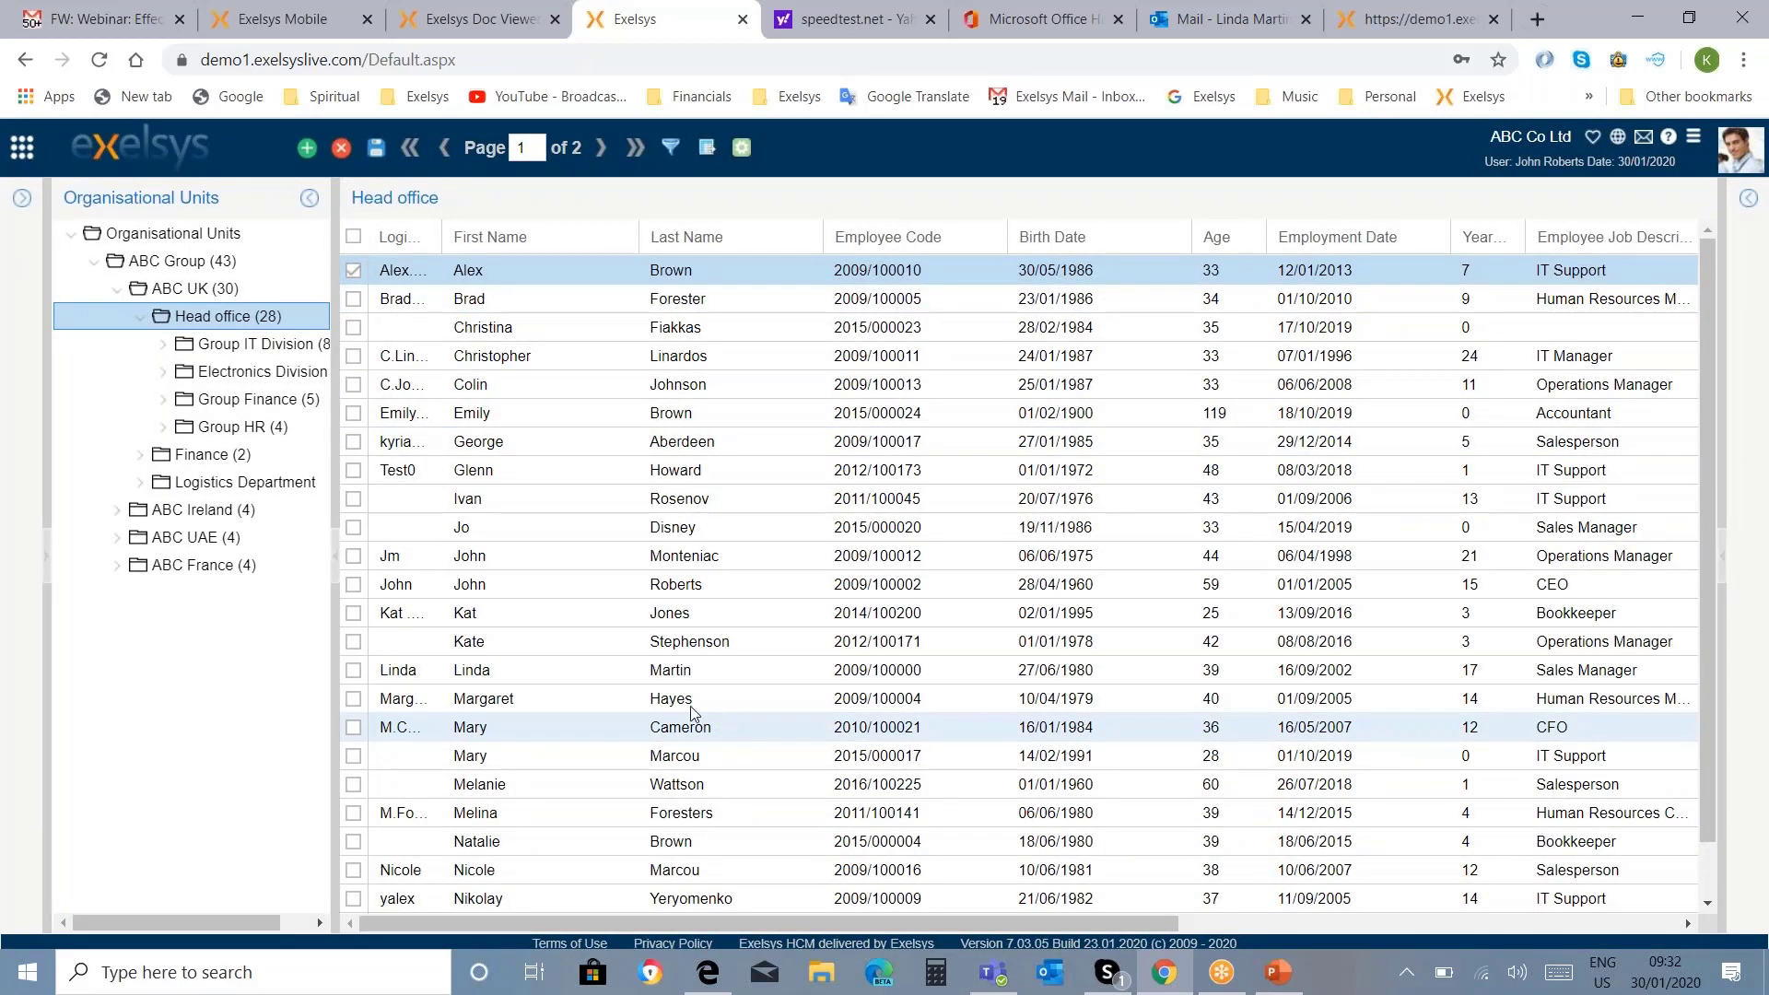
Step: Show the employee details pane, view the summary of the Sales Manager employed since 16/09/2002, and hide the pane again
left_click(1748, 198)
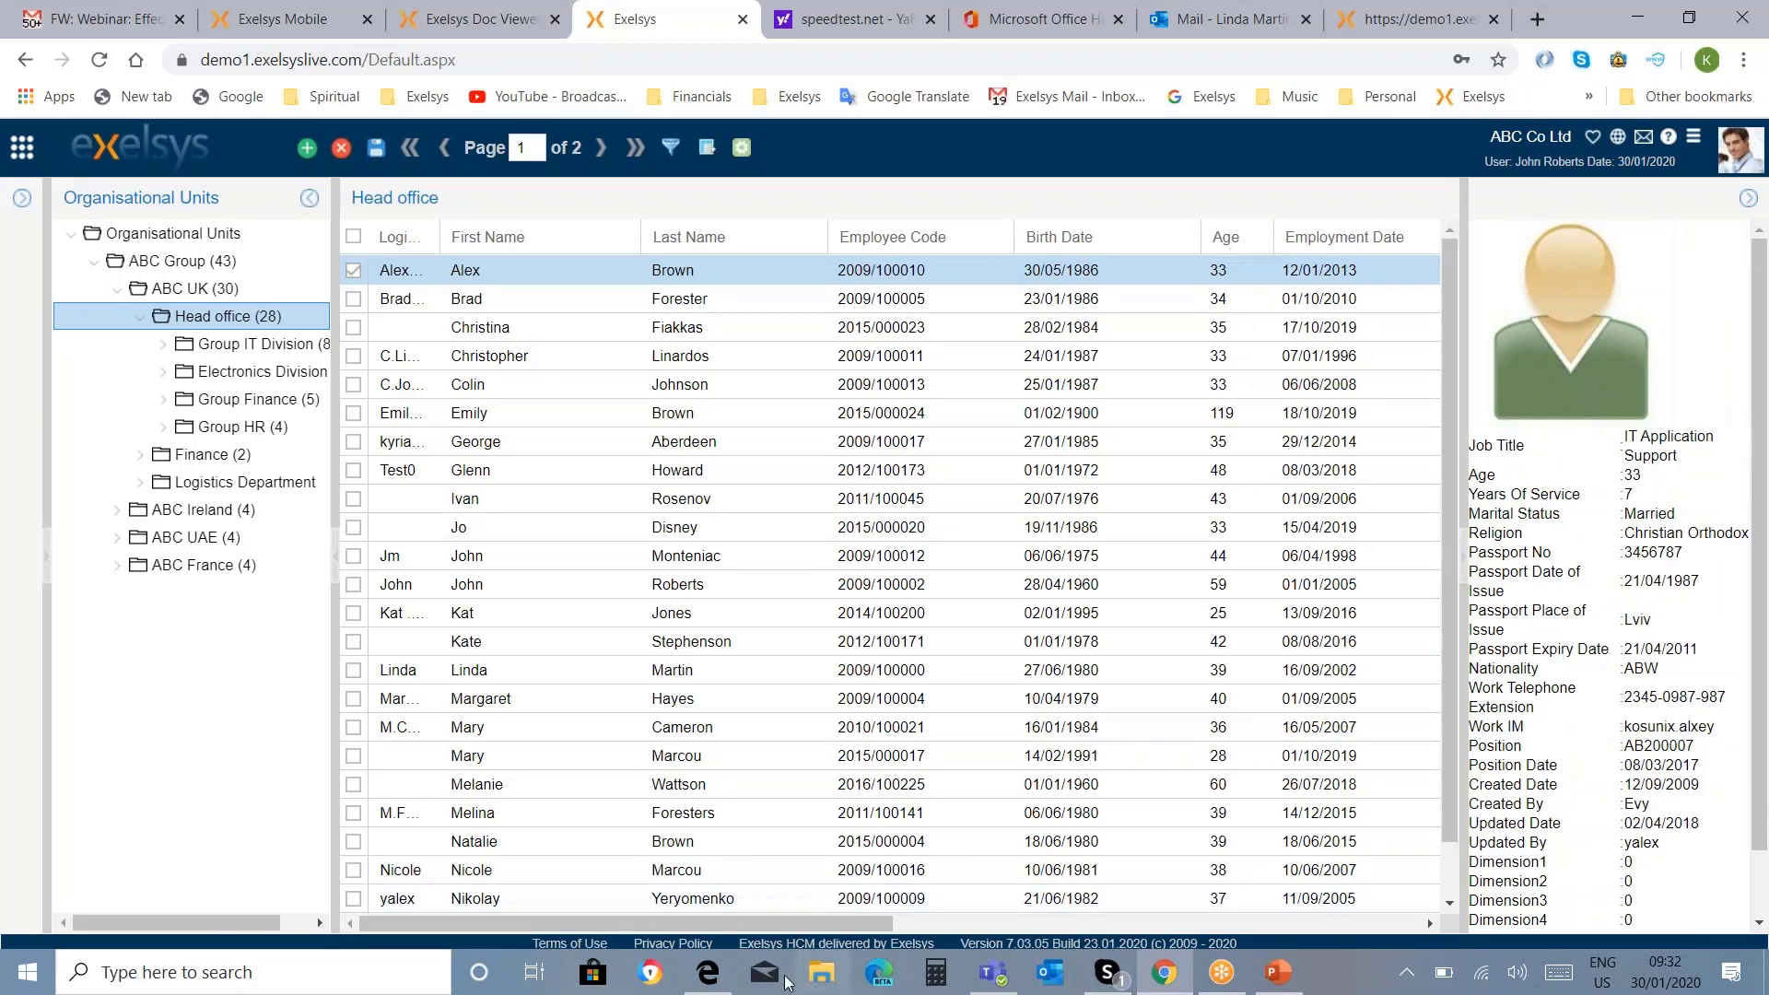
left_click(466, 683)
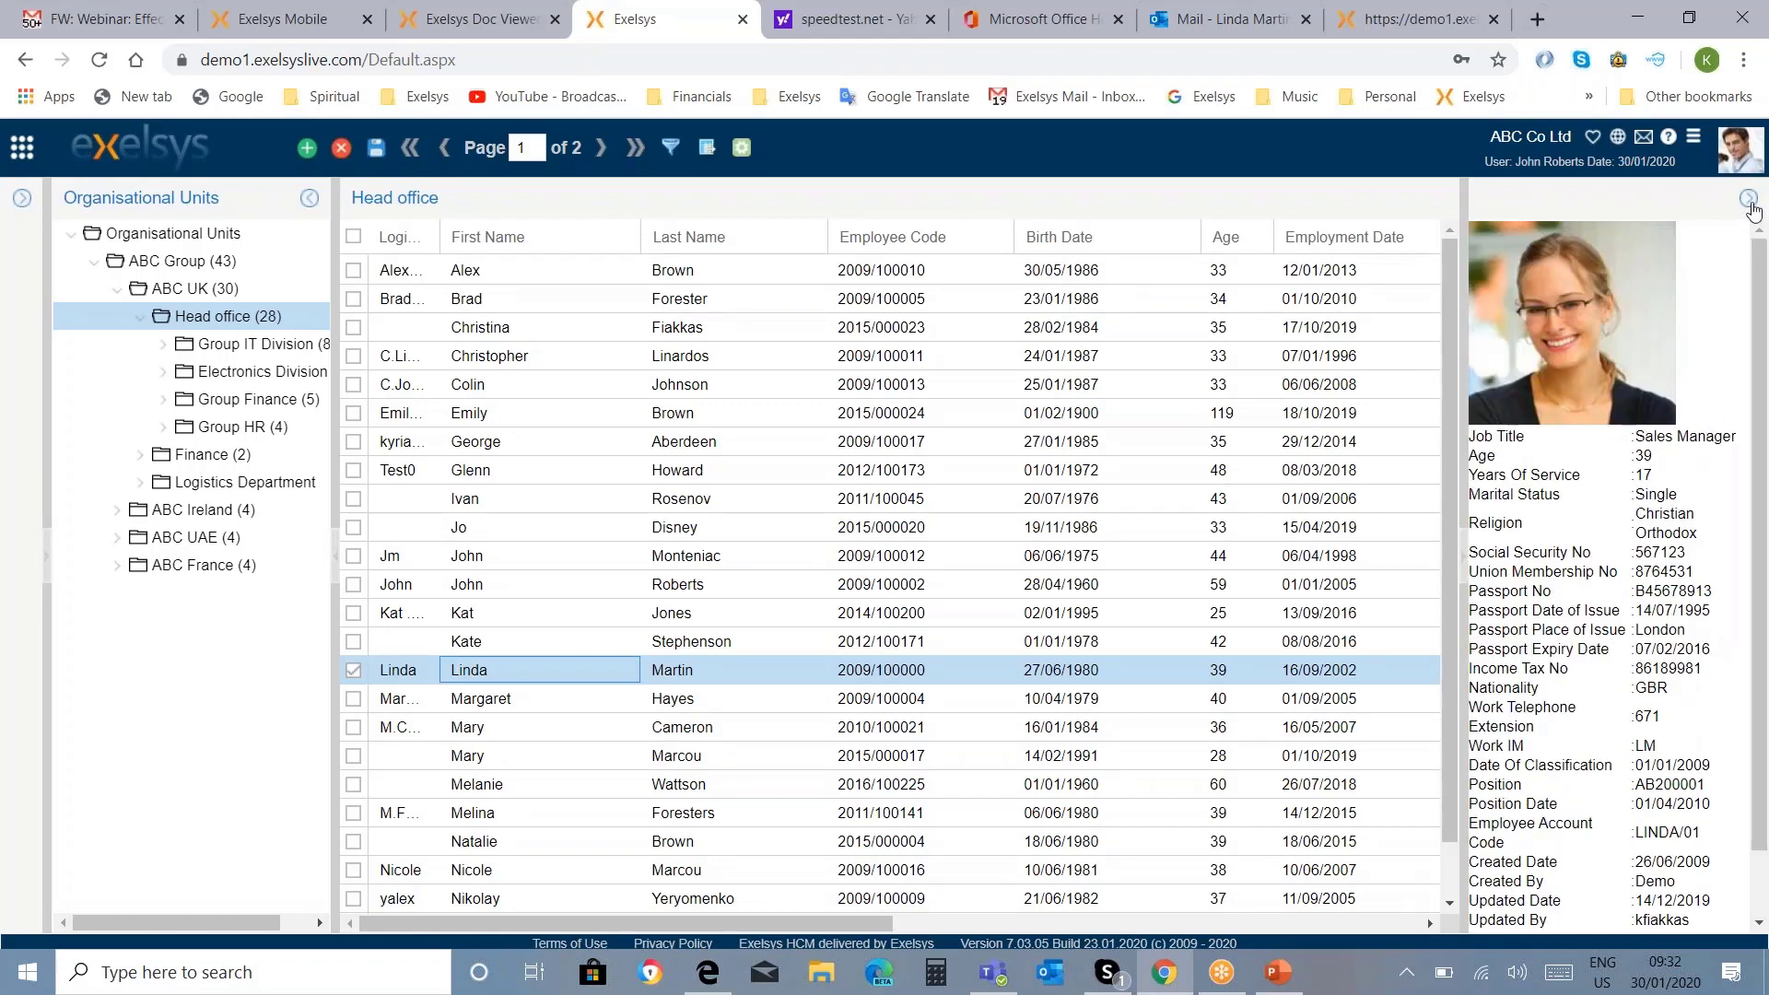
left_click(1749, 199)
Step: Open the selected Sales Manager's employee record for editing and bring up the related Employee Position History
left_click(745, 678)
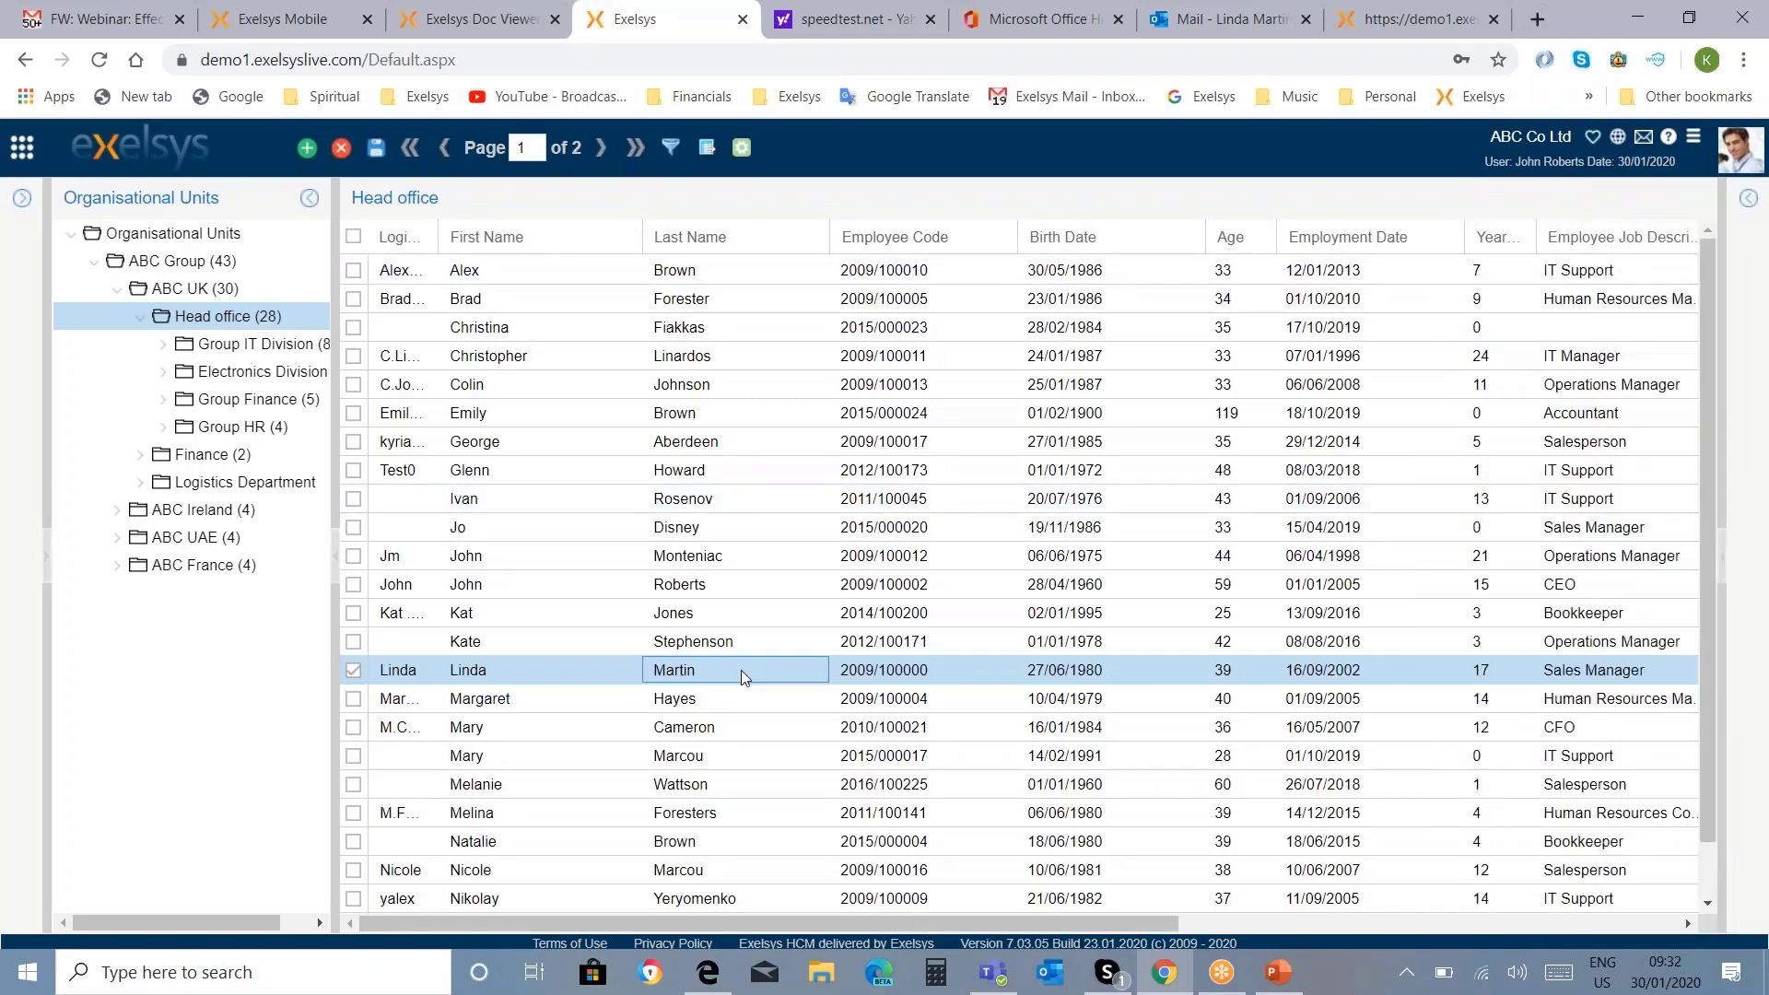
right_click(745, 679)
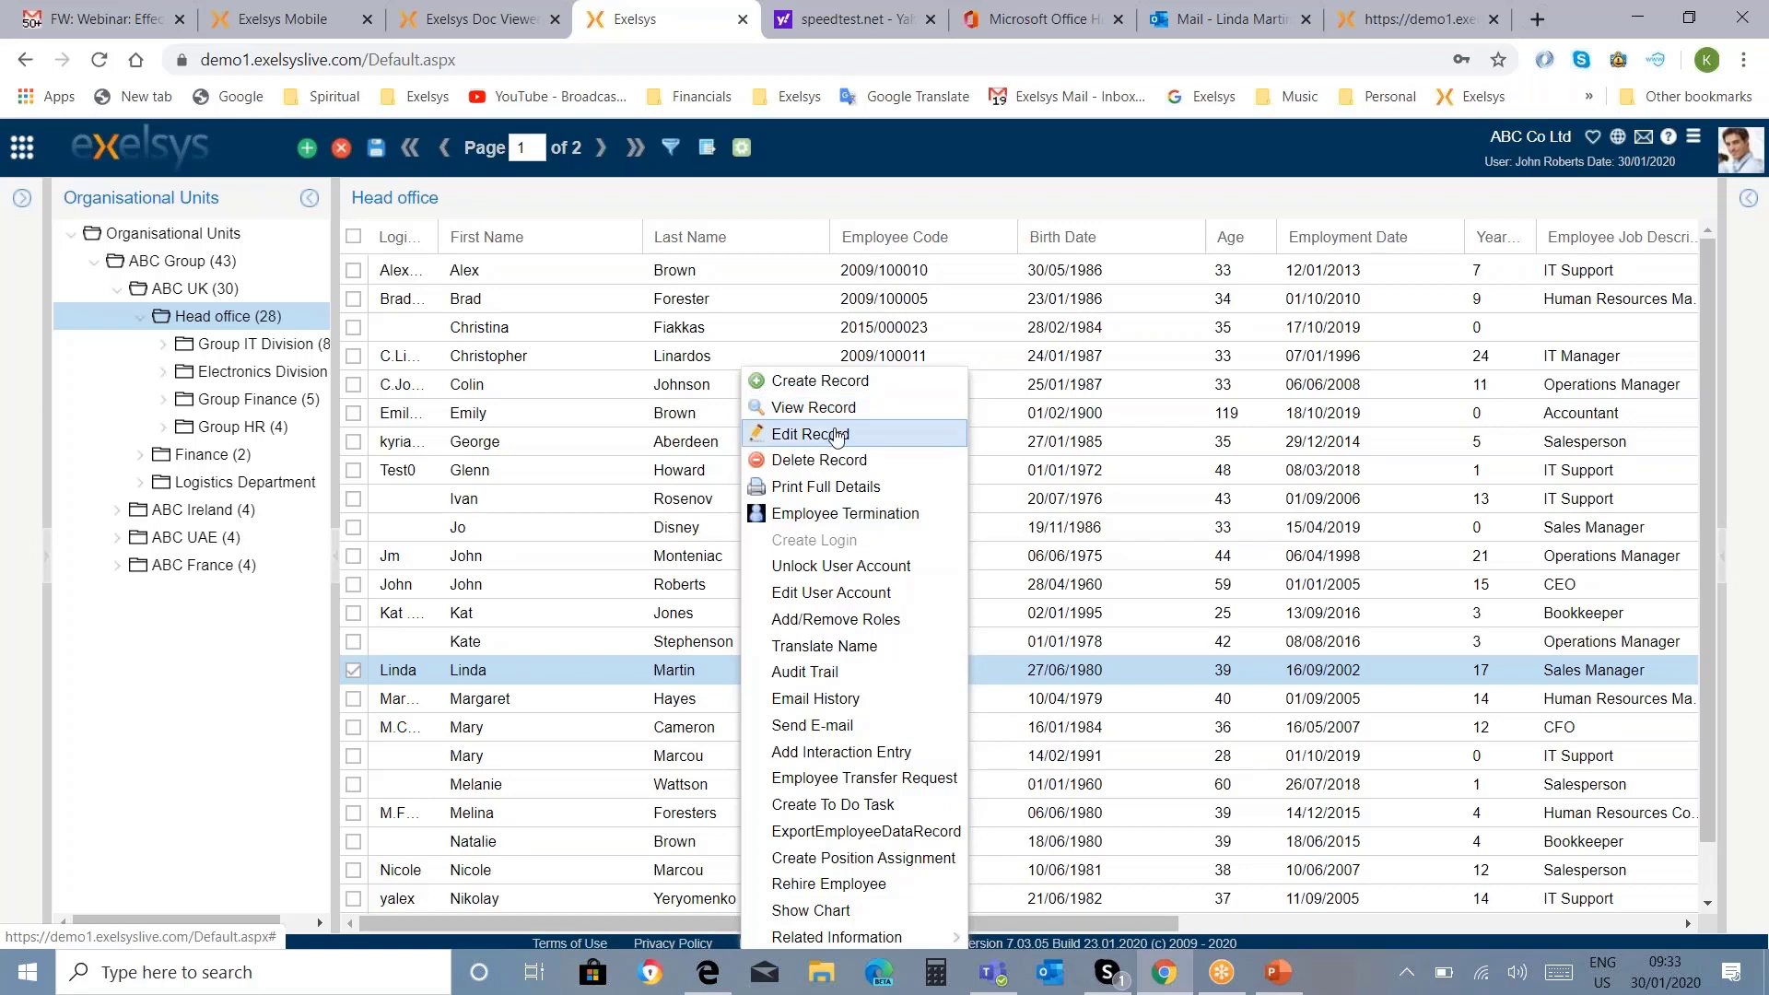
left_click(837, 435)
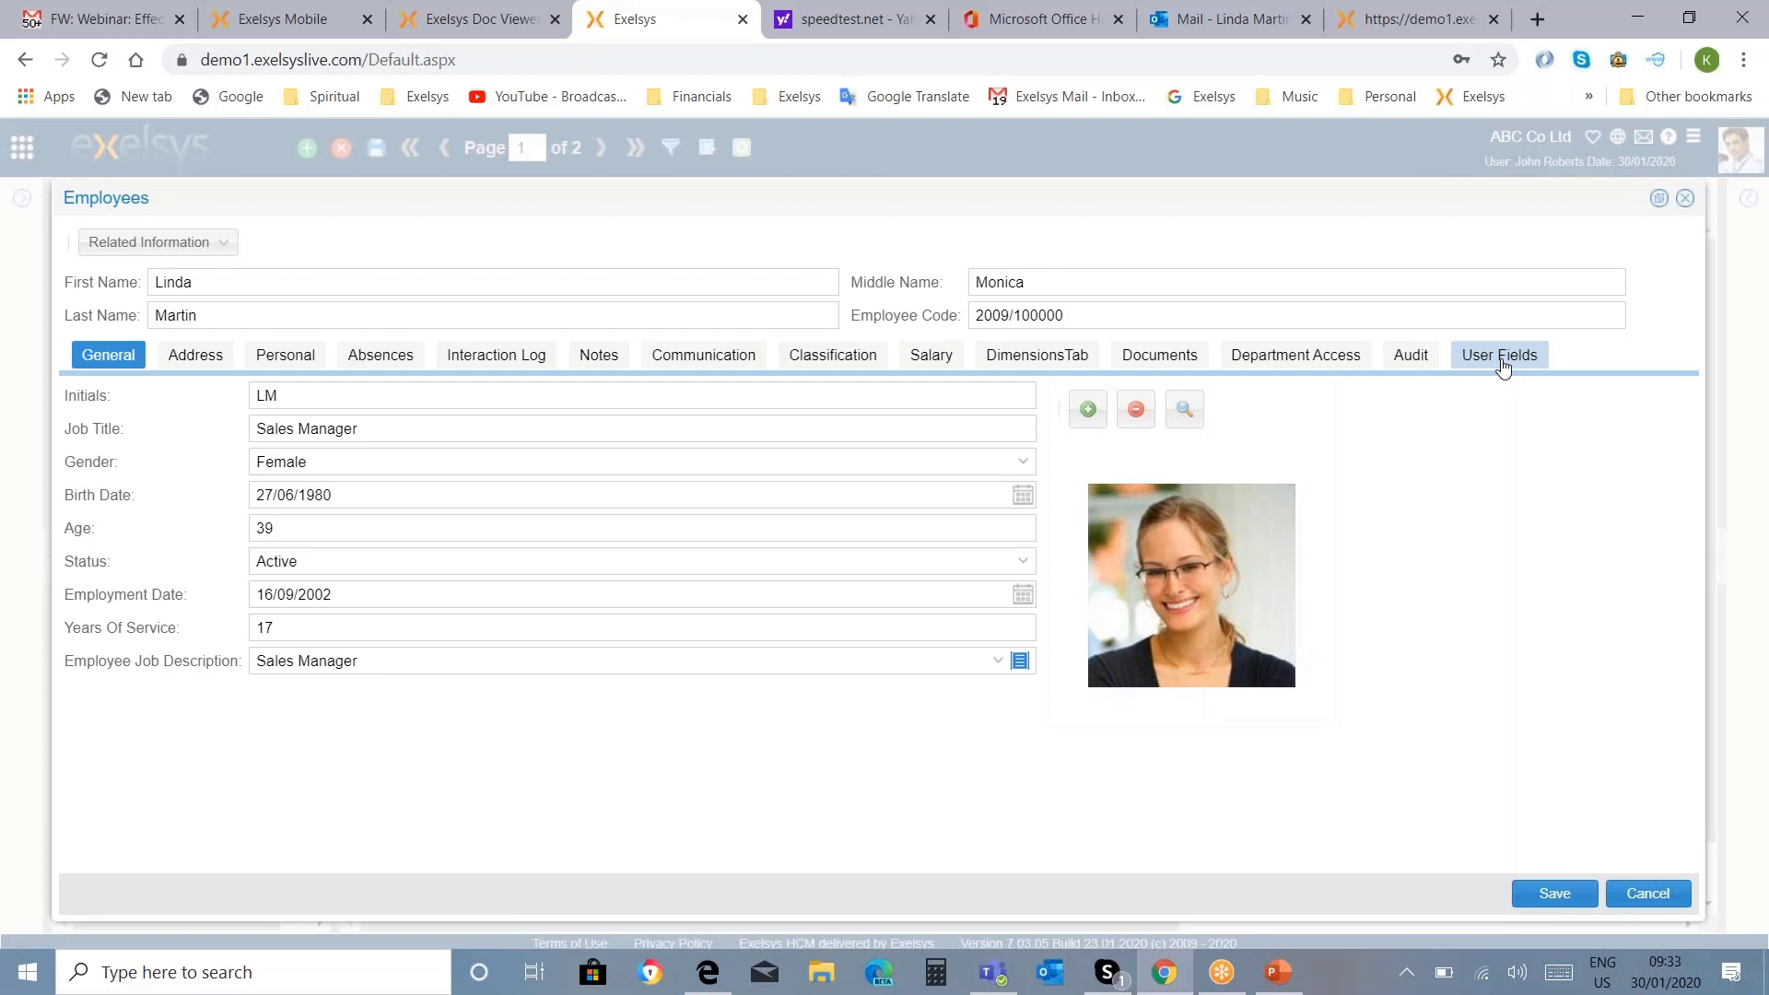
left_click(227, 246)
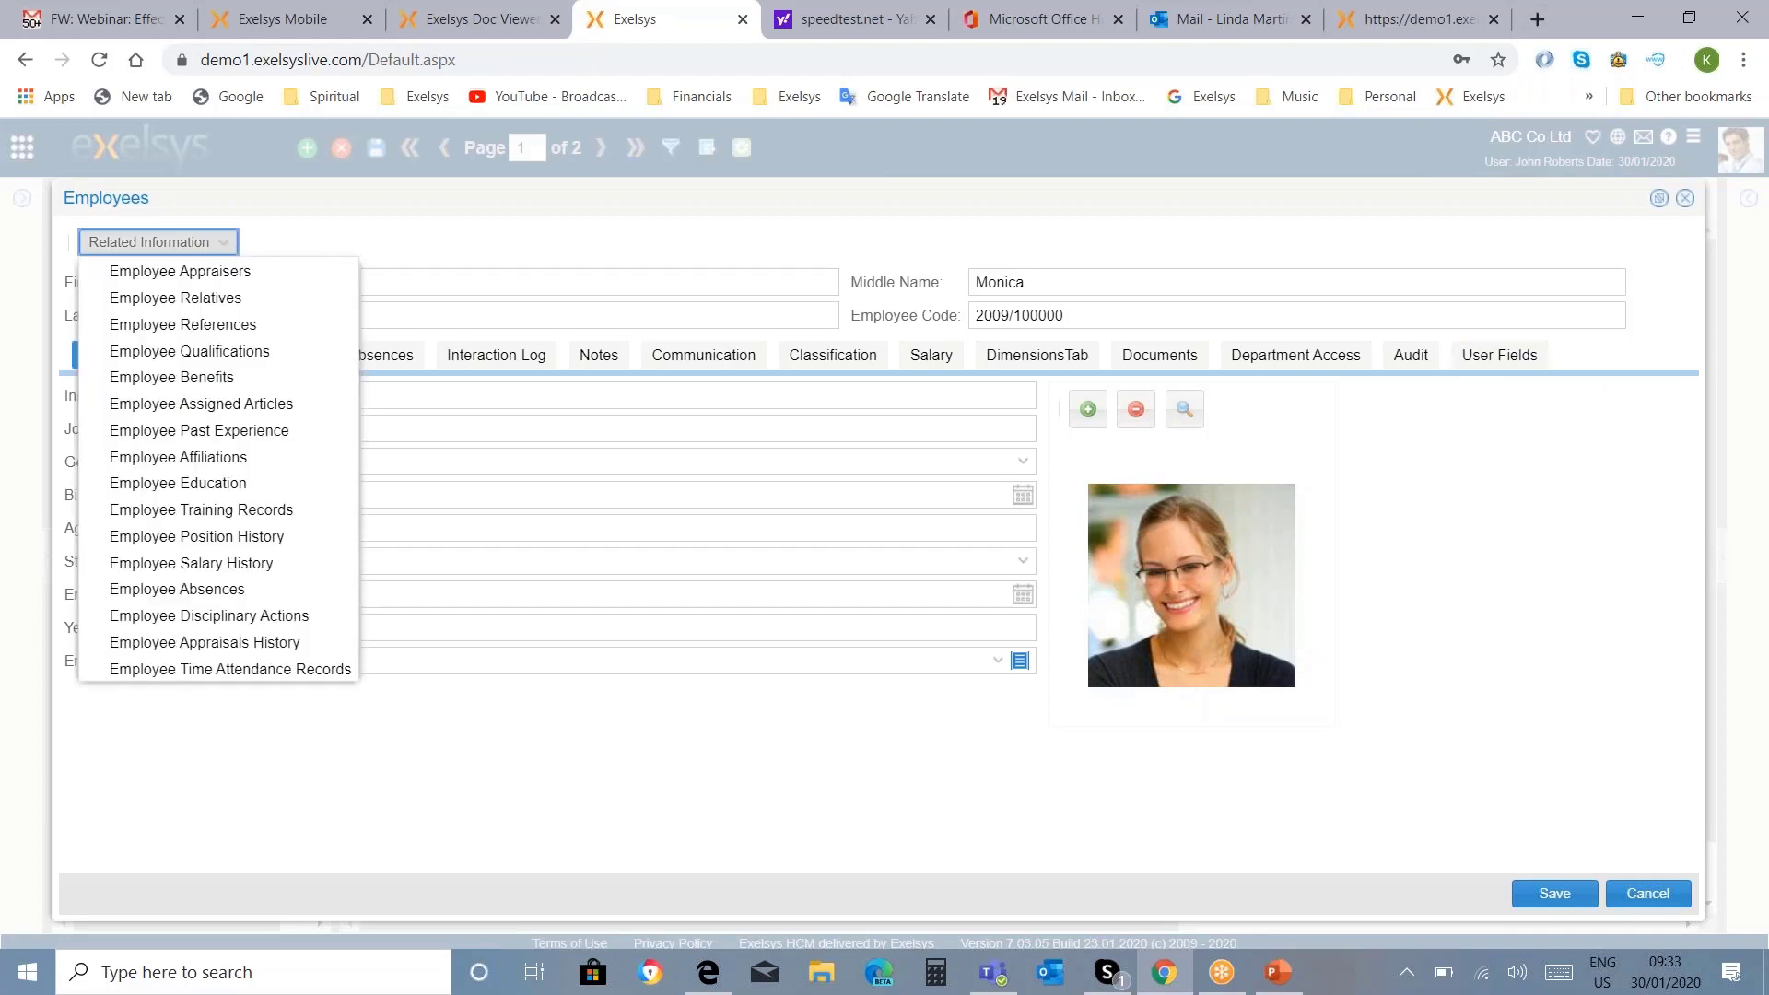
left_click(322, 550)
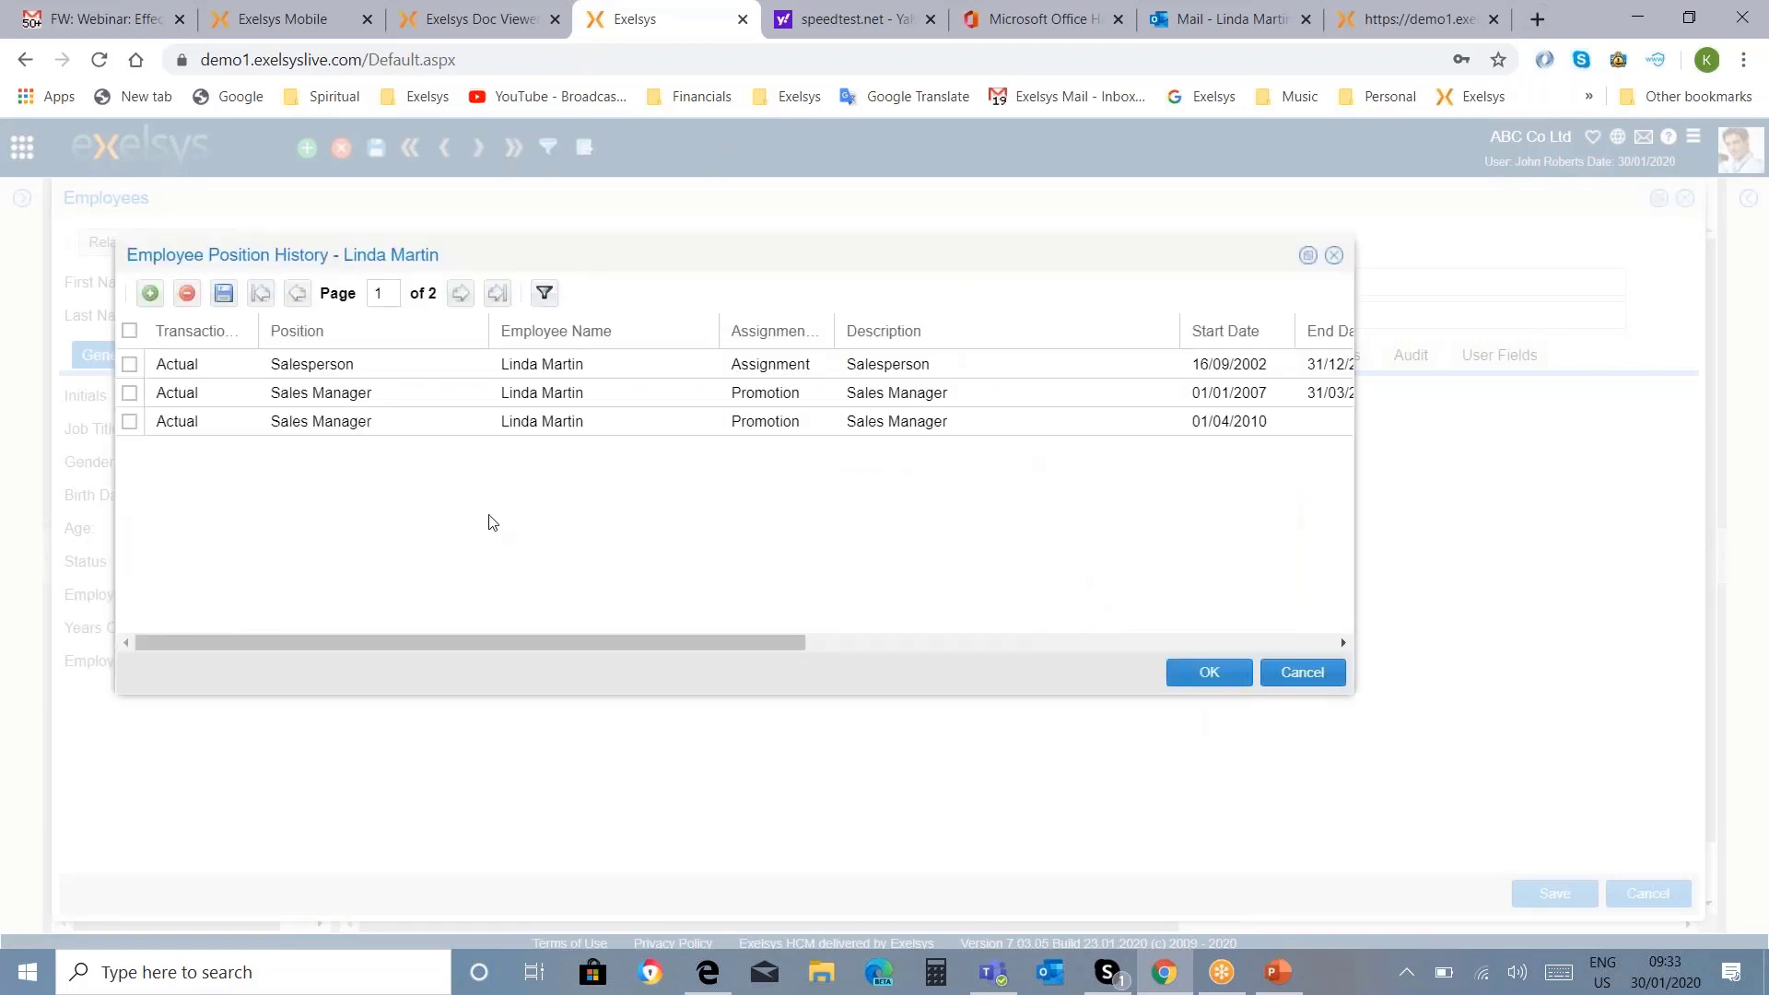
Step: Narrow the Employee Name and Position columns in the Employee Position History list
scroll(489, 522, "right", 3)
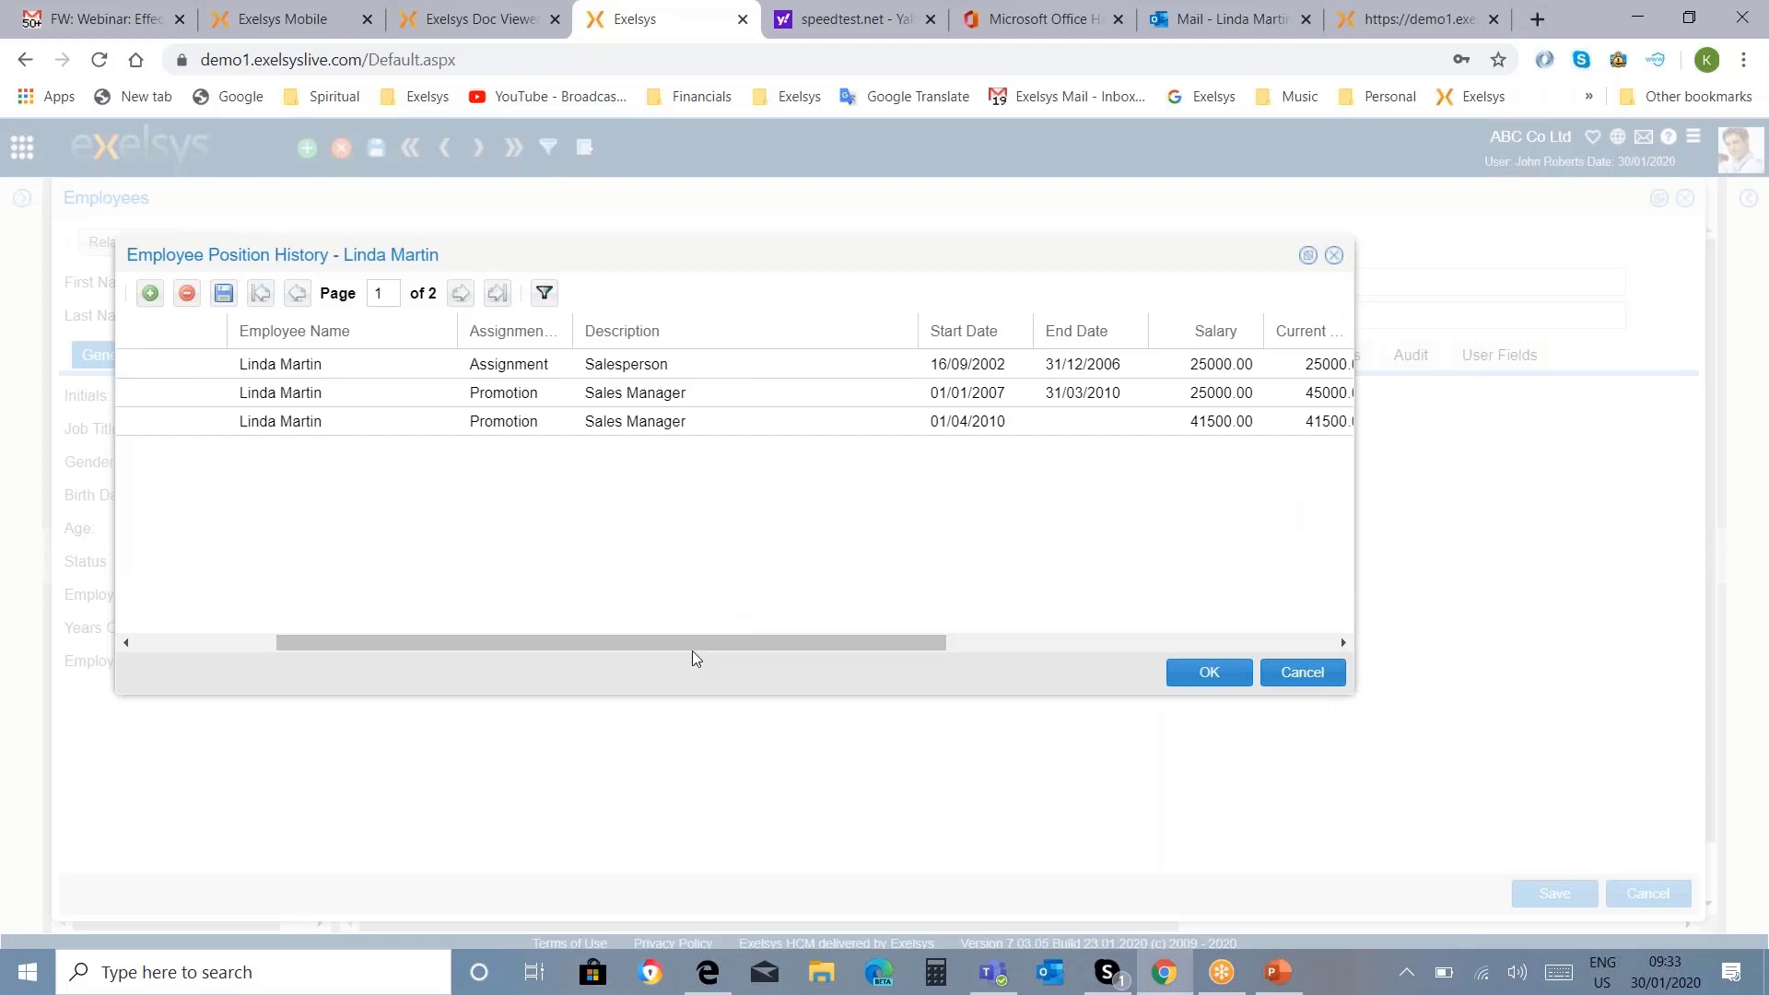
left_click_drag(695, 651, 439, 653)
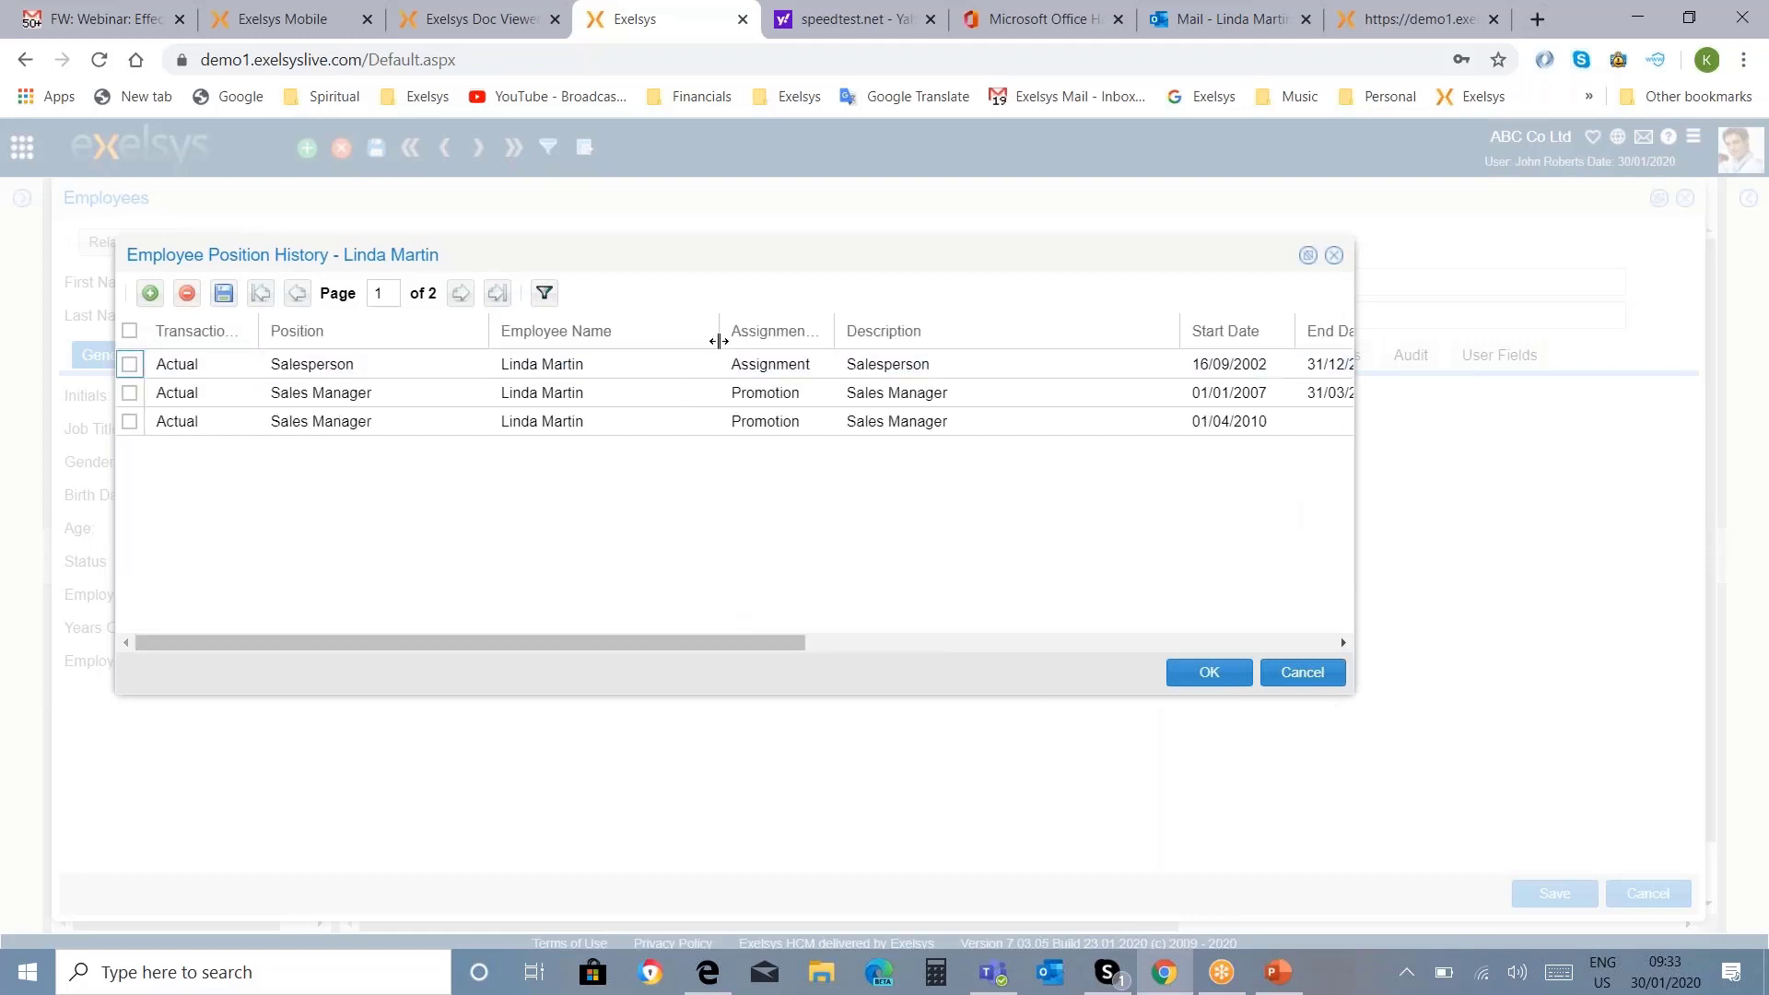
left_click_drag(719, 334, 633, 333)
left_click_drag(499, 333, 402, 364)
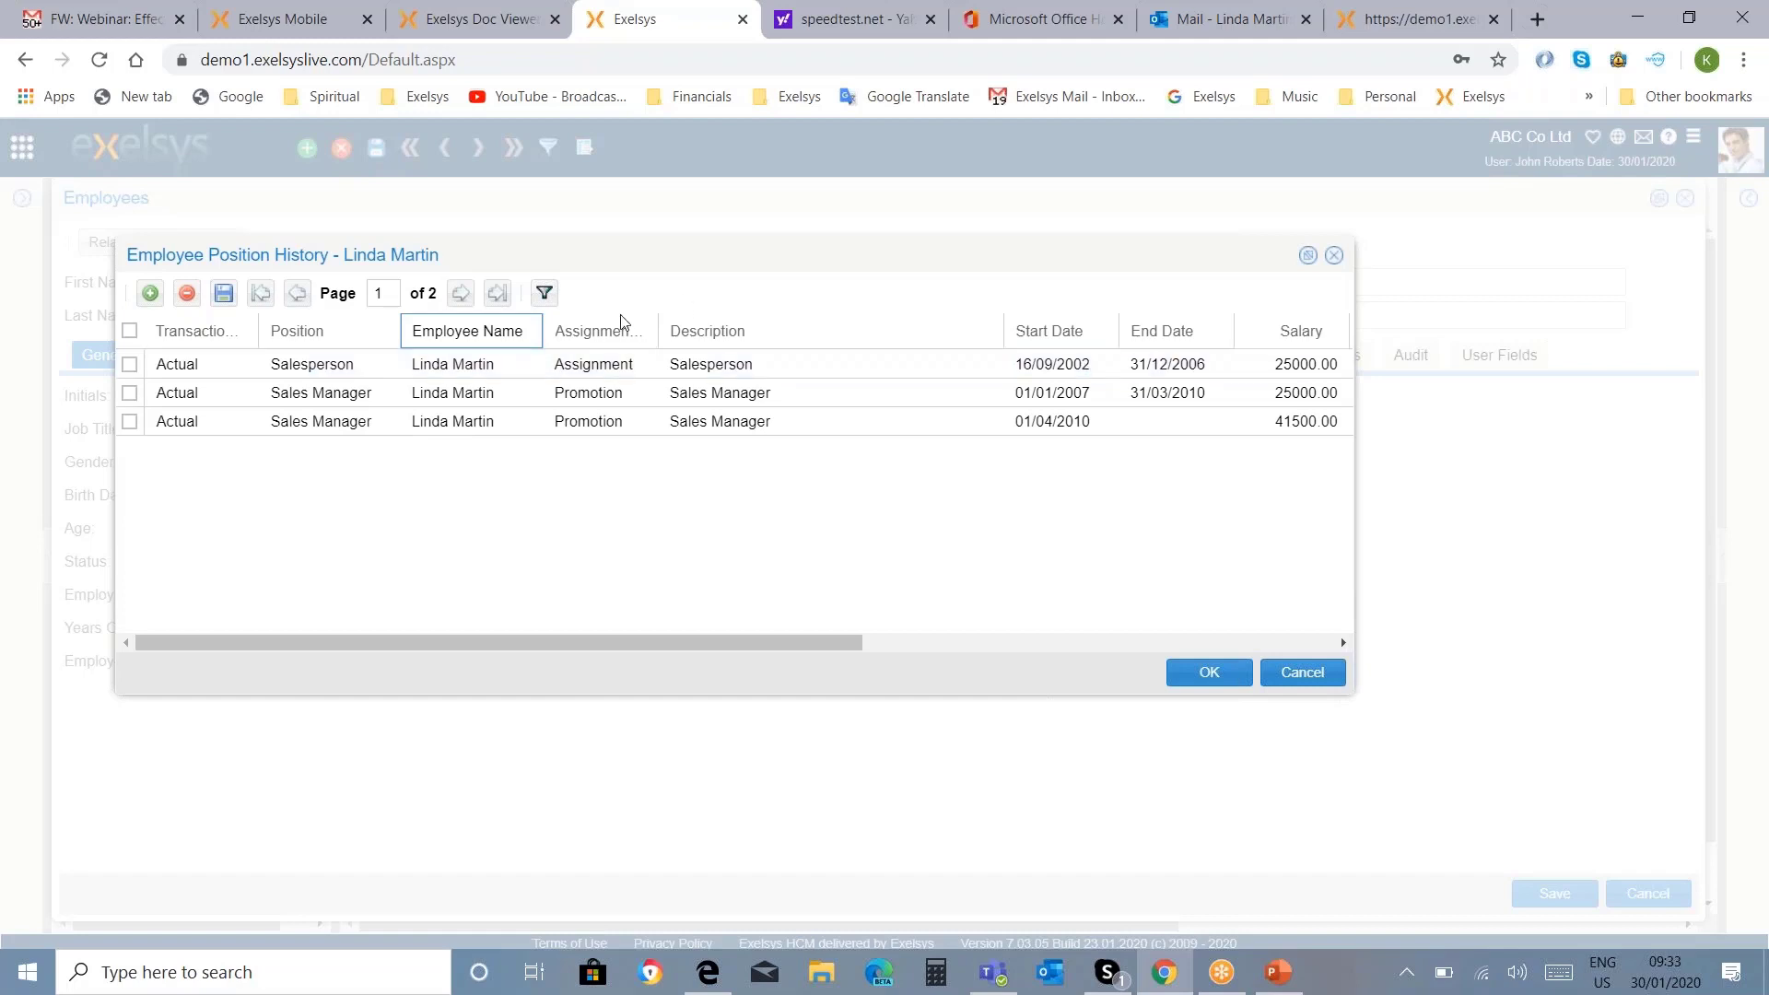
Step: Review the two Sales Manager promotion entries, including their dates, salary, currency and organisational unit columns
left_click(586, 394)
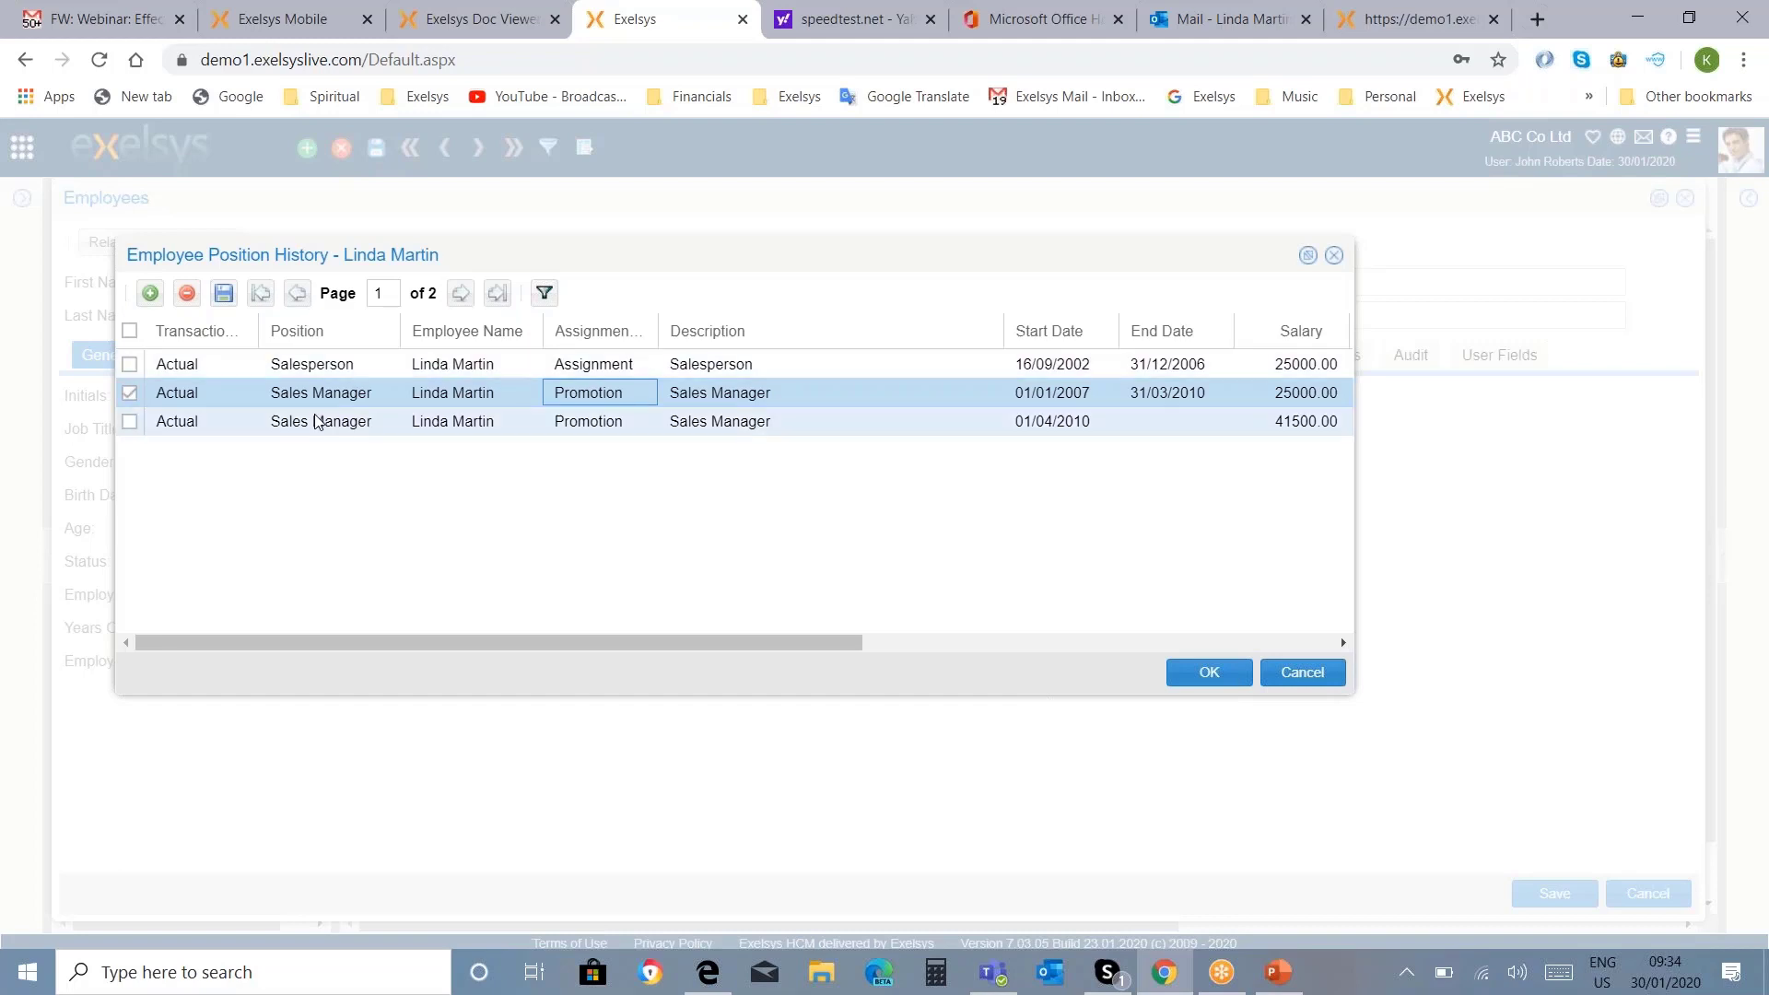
left_click(710, 423)
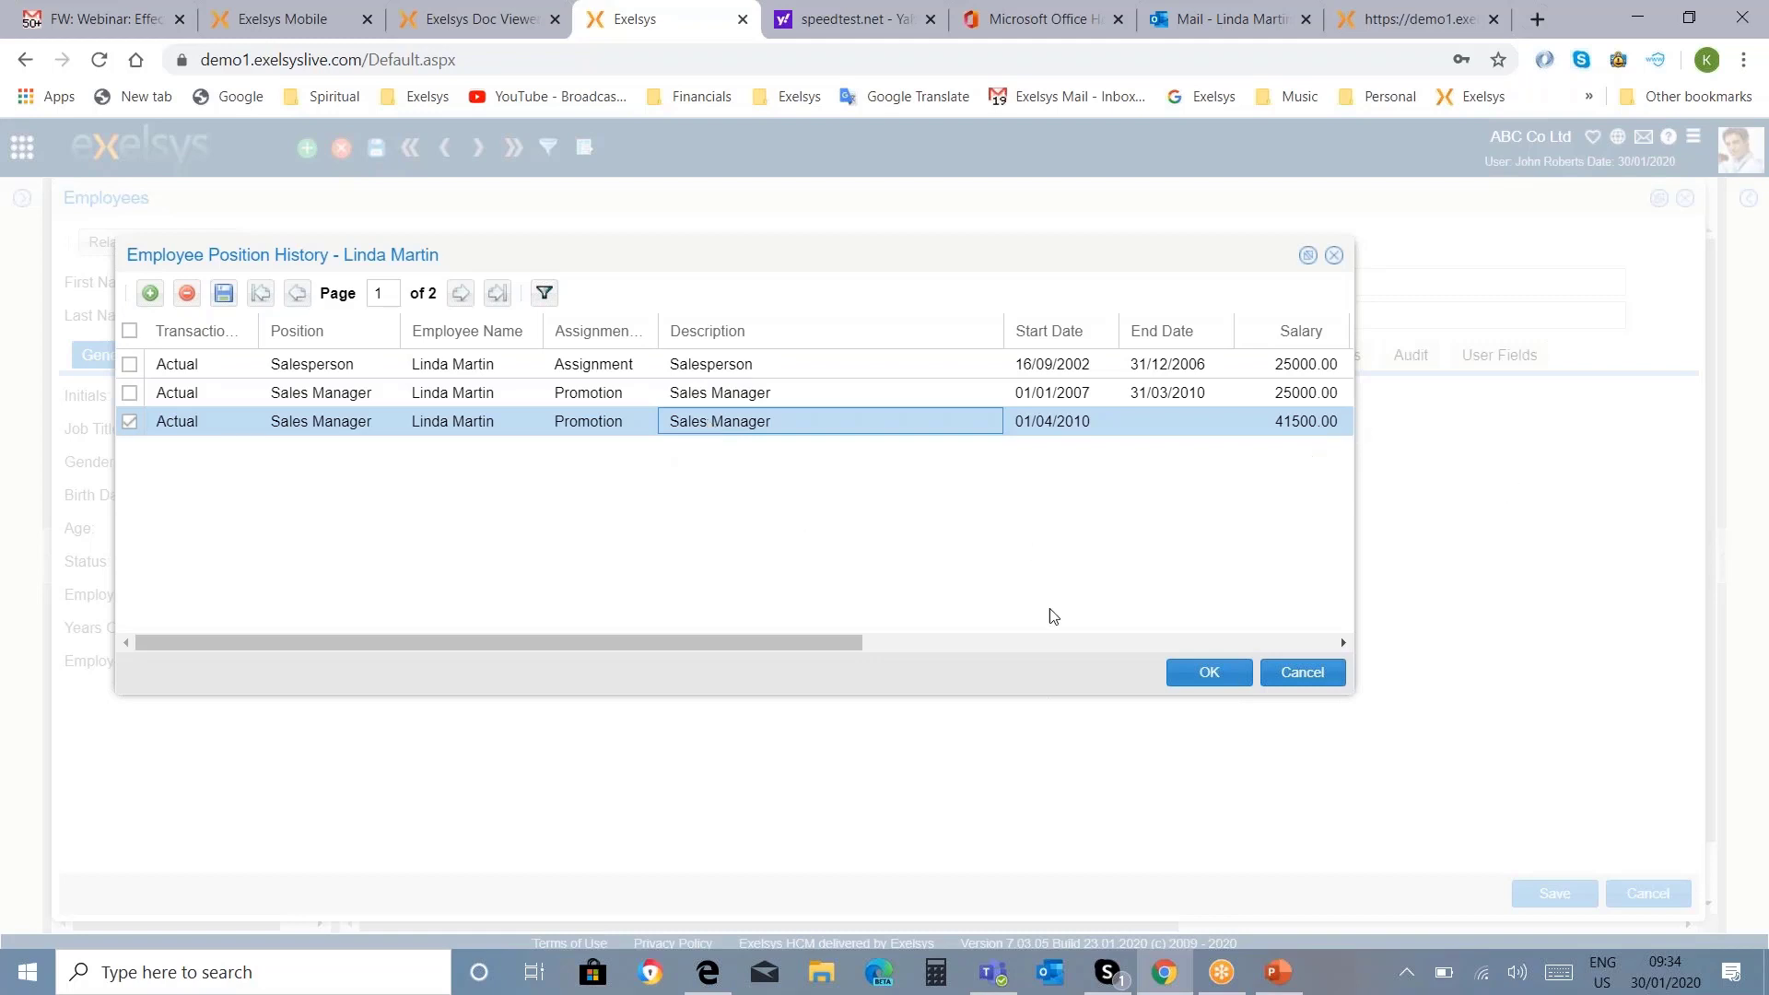
left_click_drag(813, 644, 1105, 667)
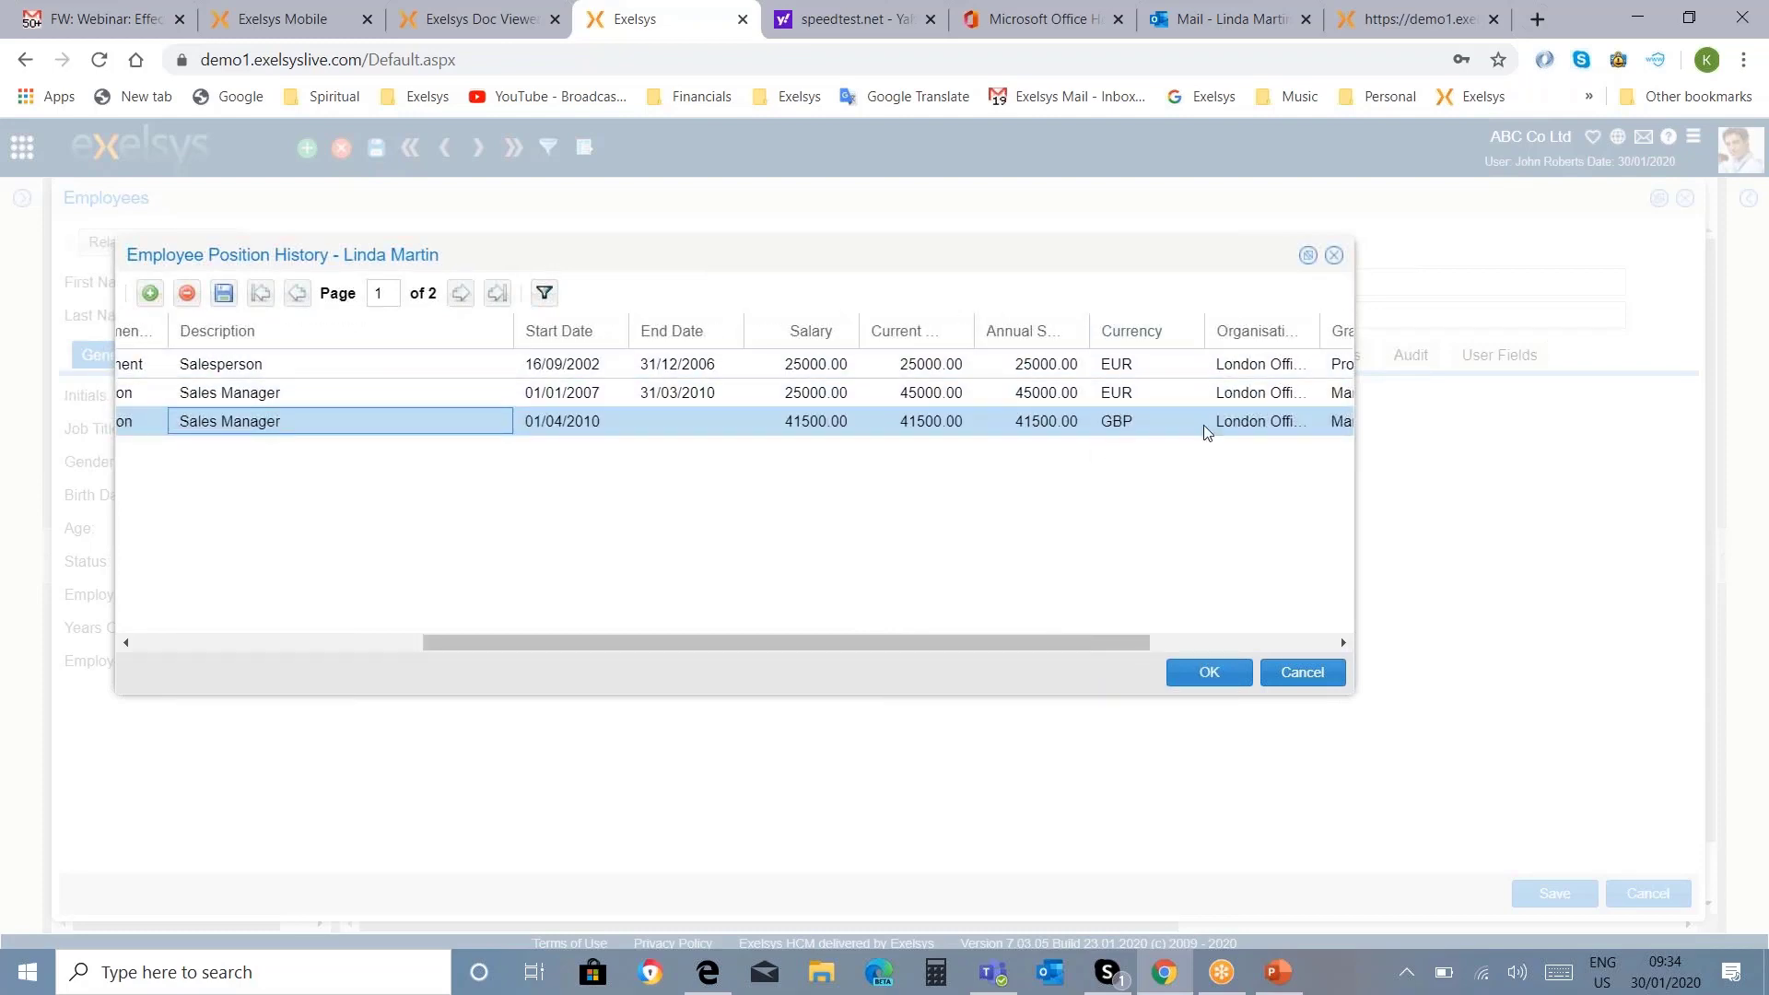
left_click_drag(1094, 652, 396, 578)
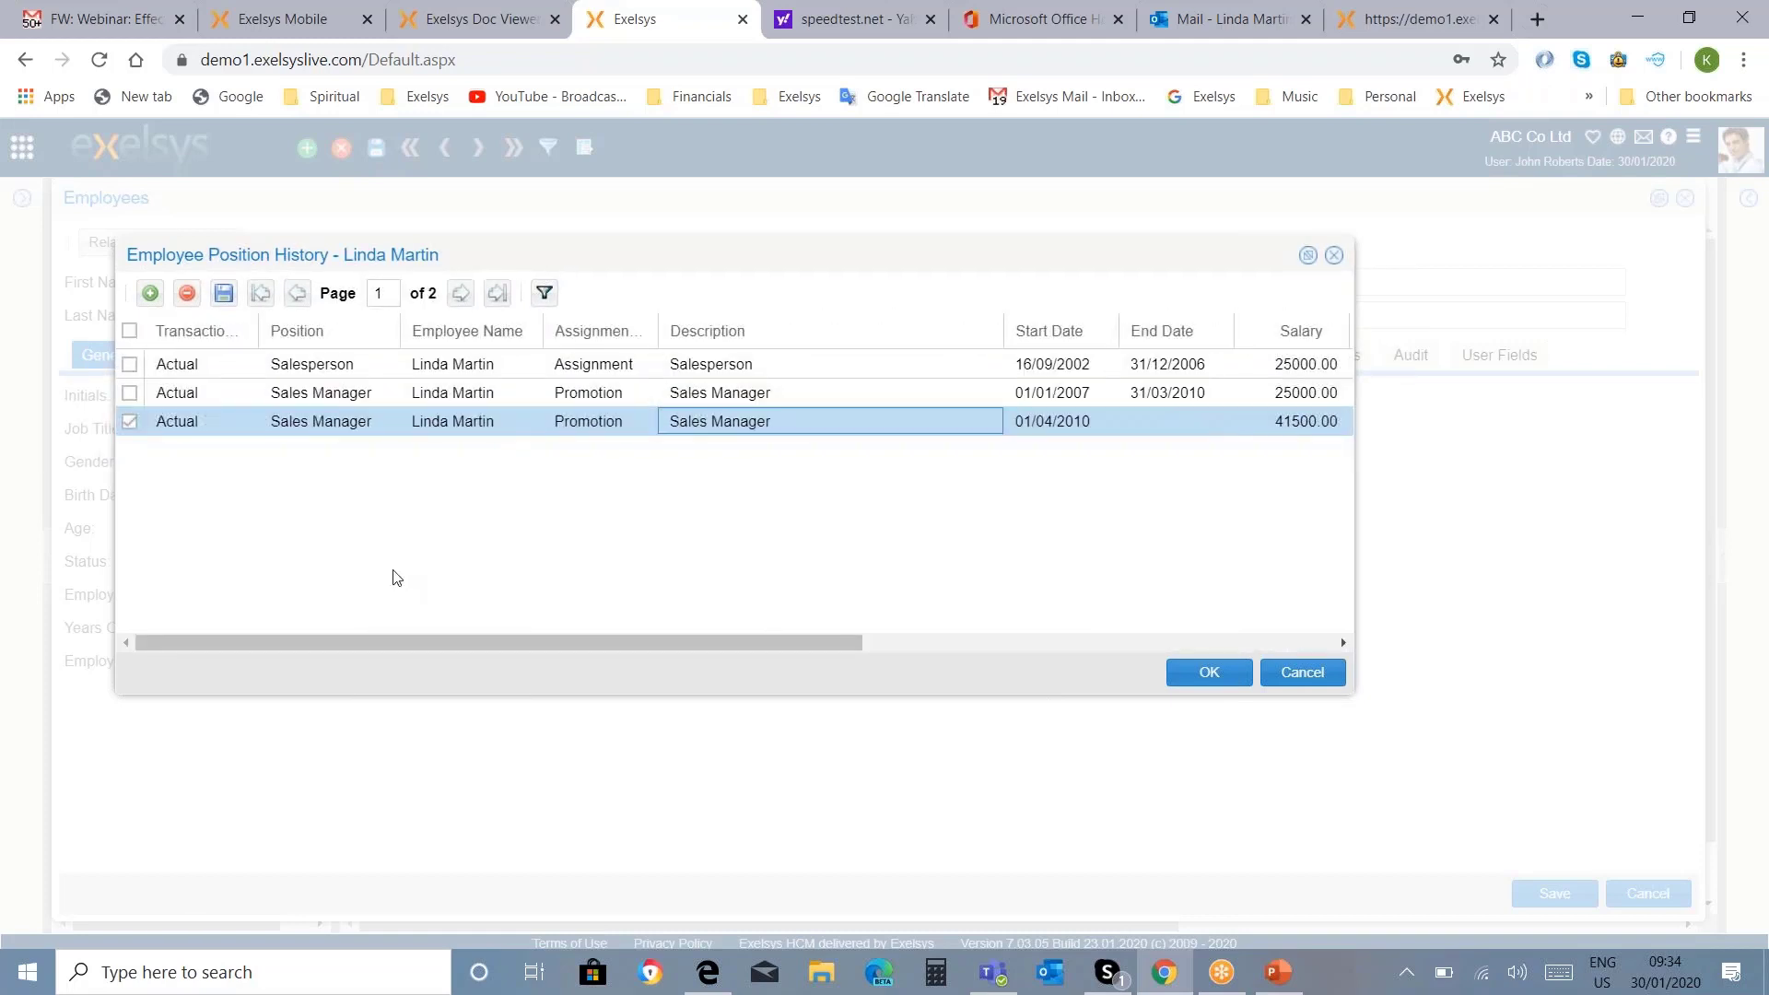
Step: Open the promotion entry starting 01/04/2010 for editing, review its details, and close the position history and employee record without saving
right_click(391, 421)
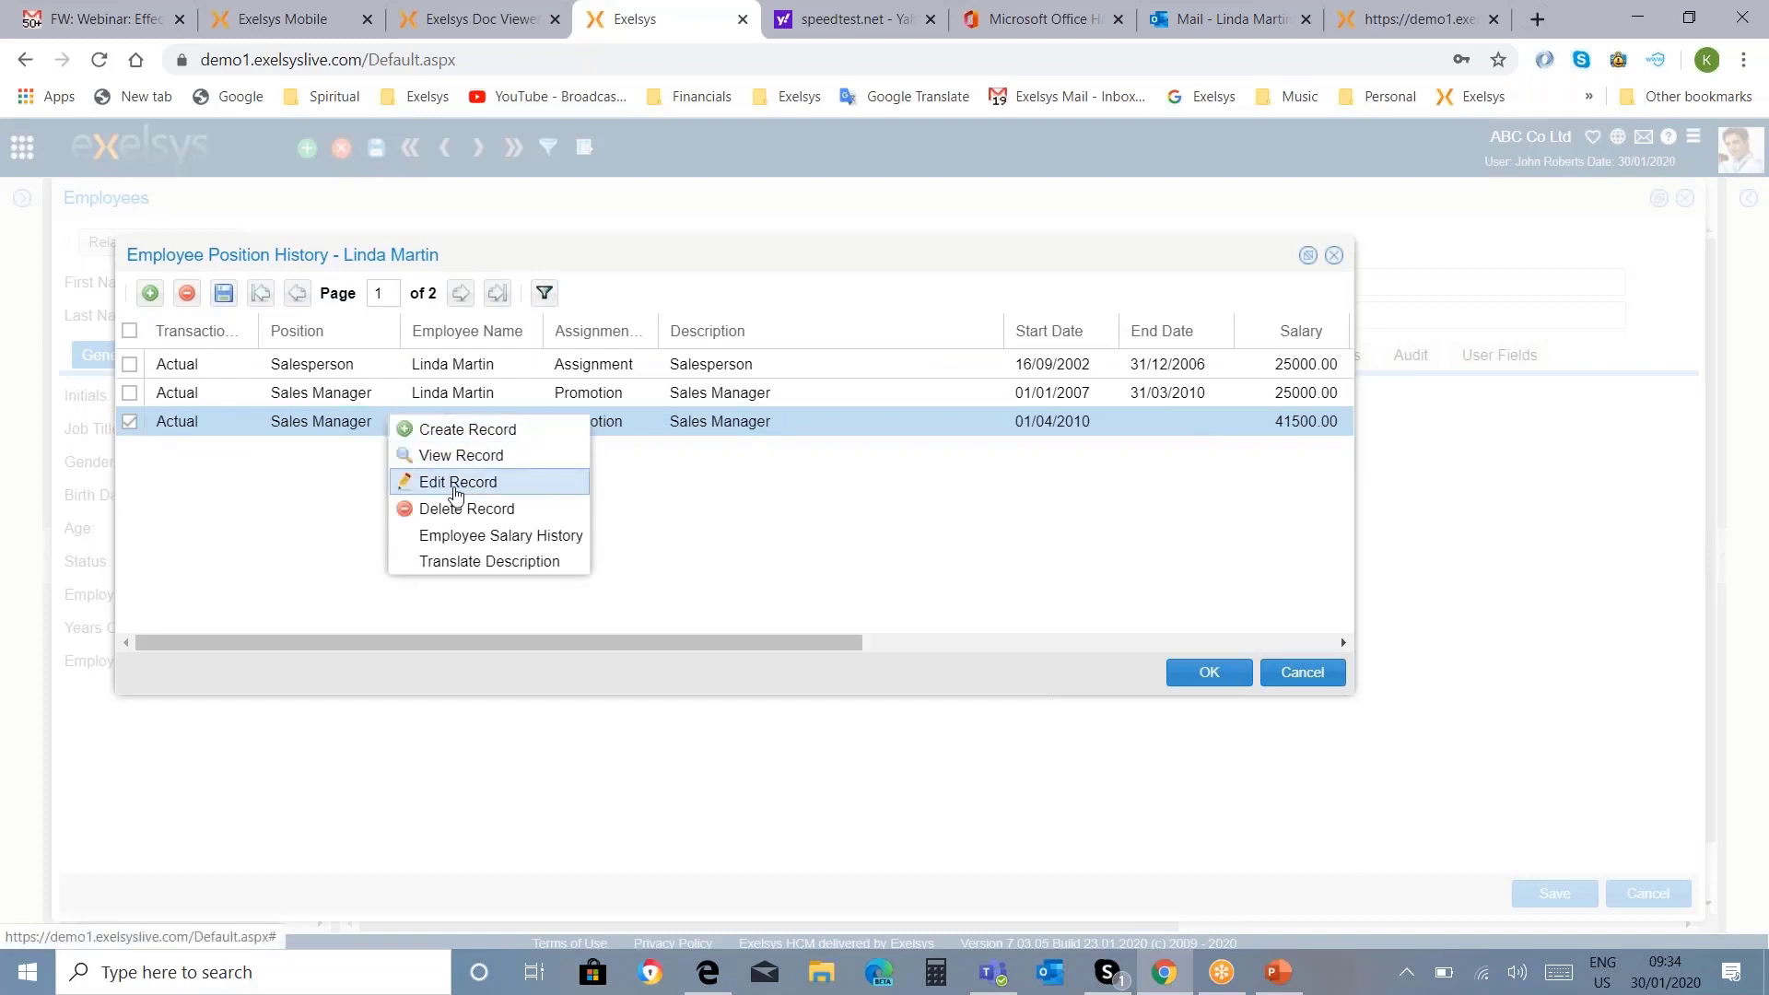
left_click(455, 489)
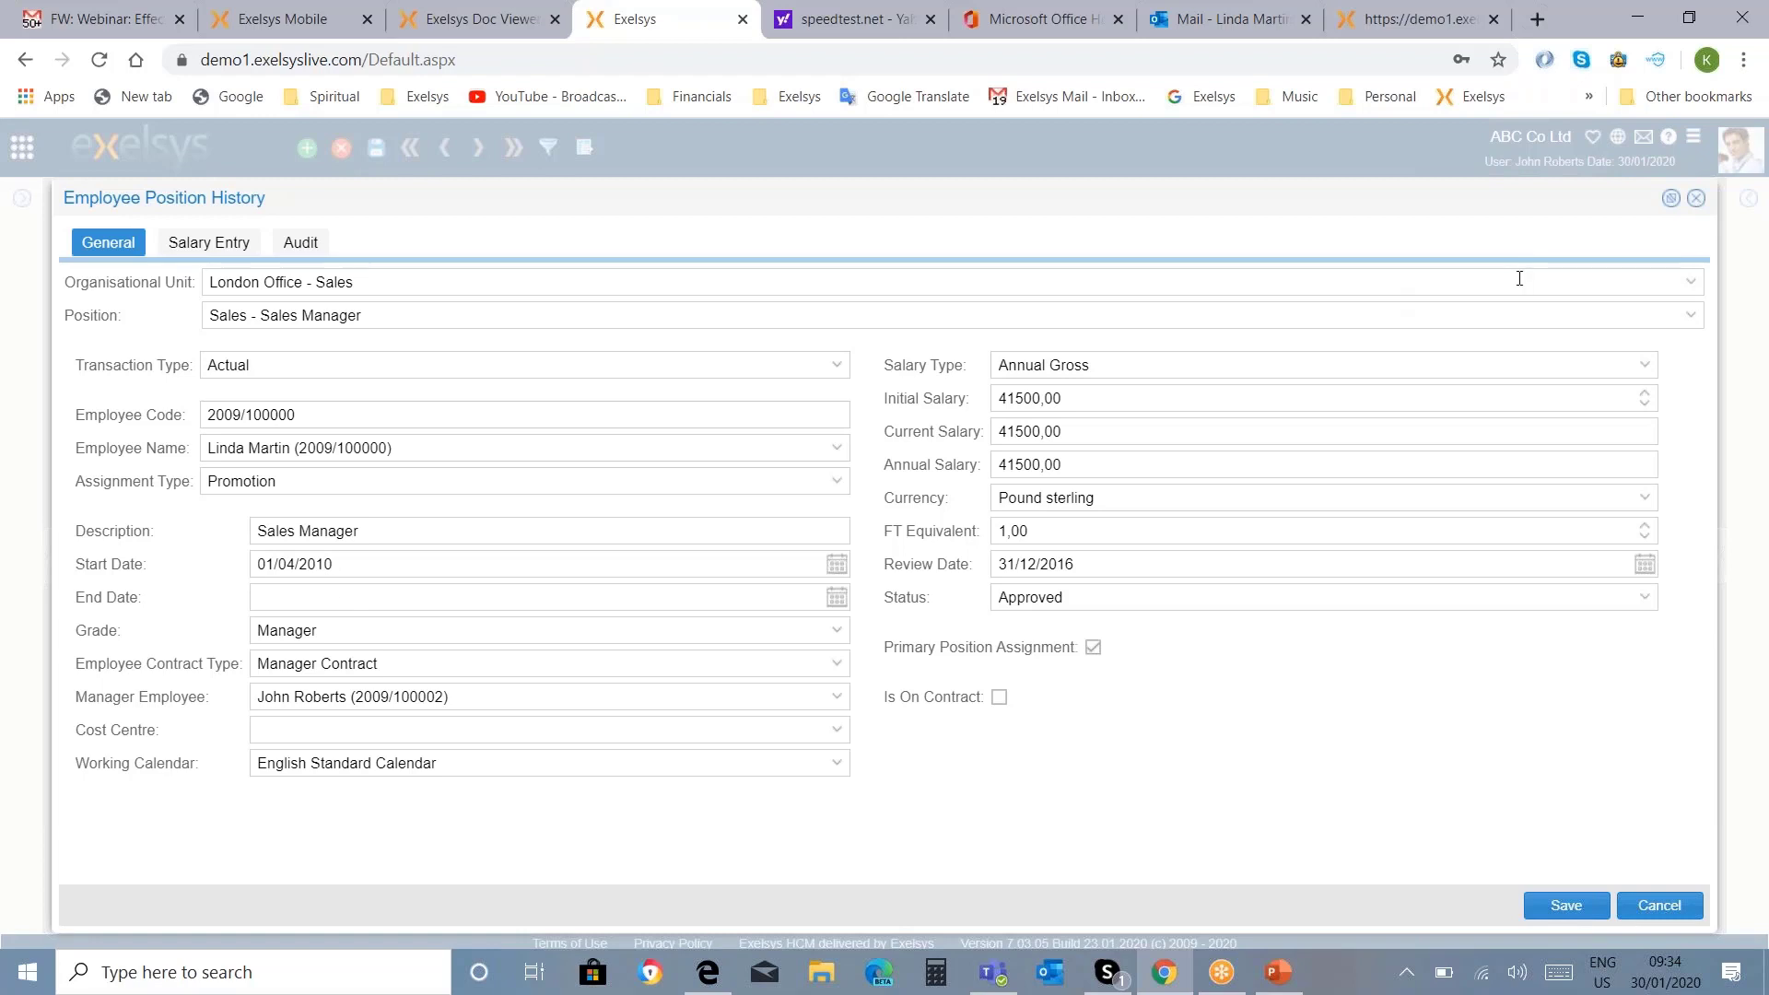
left_click(1697, 199)
left_click(1295, 671)
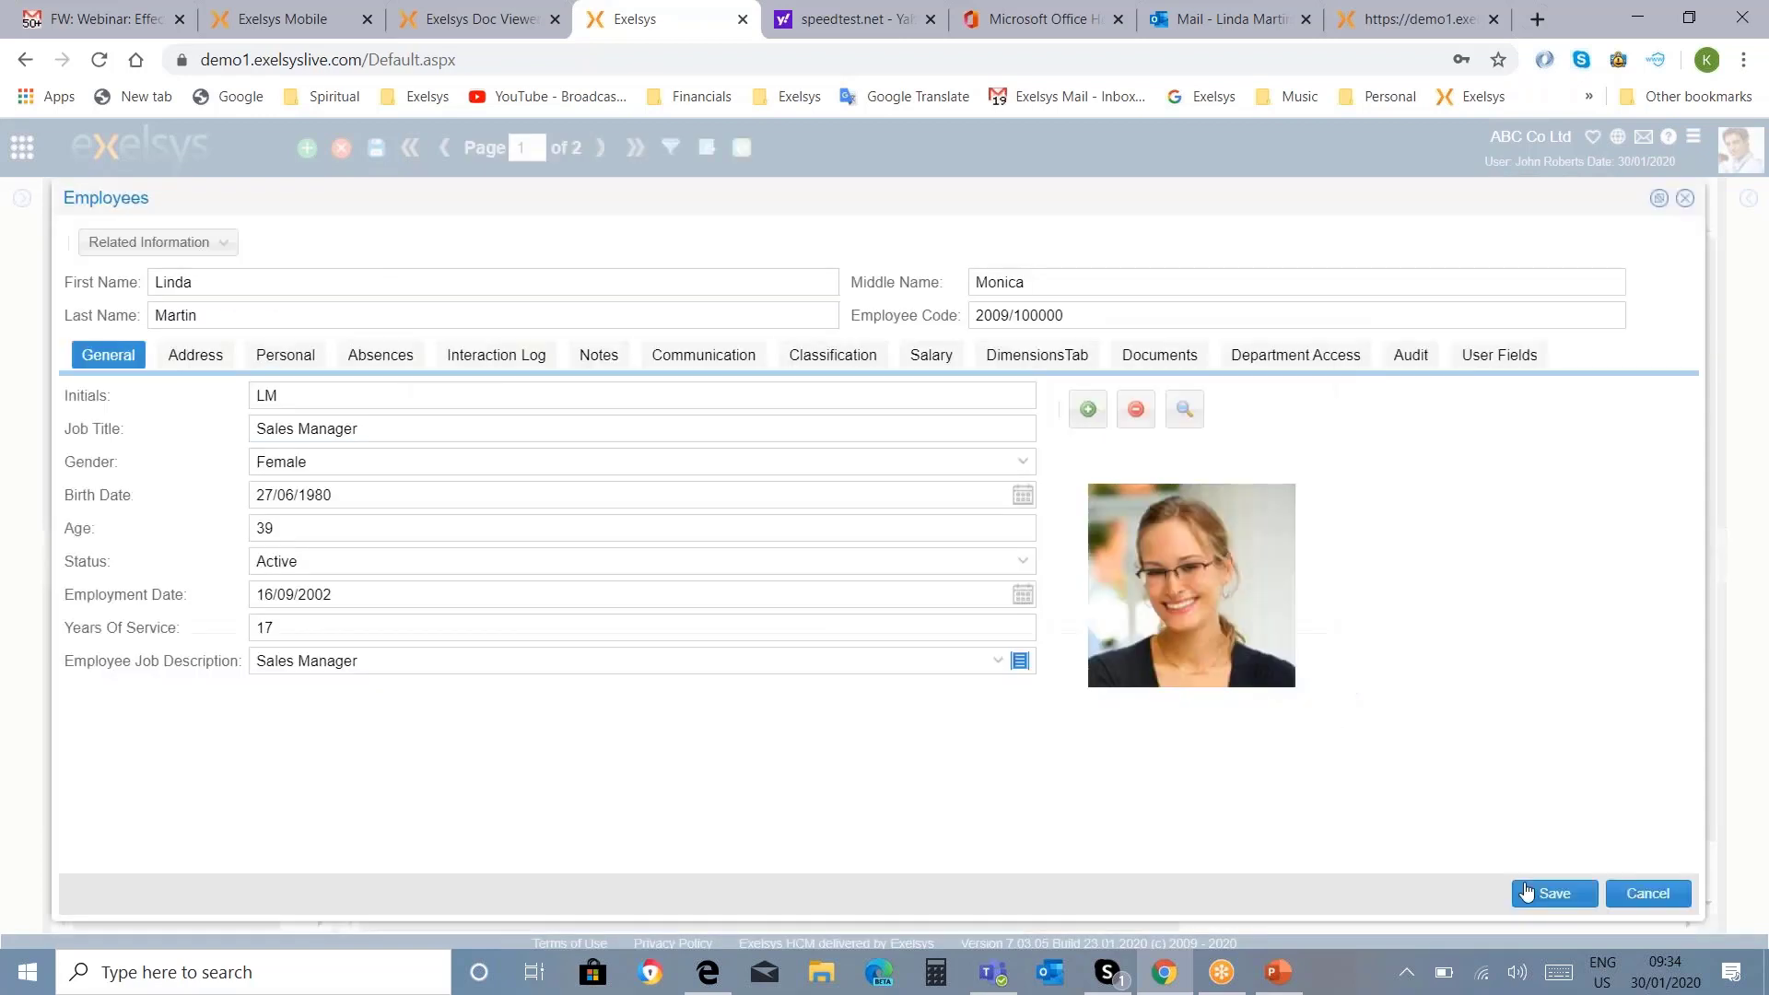
left_click(1633, 895)
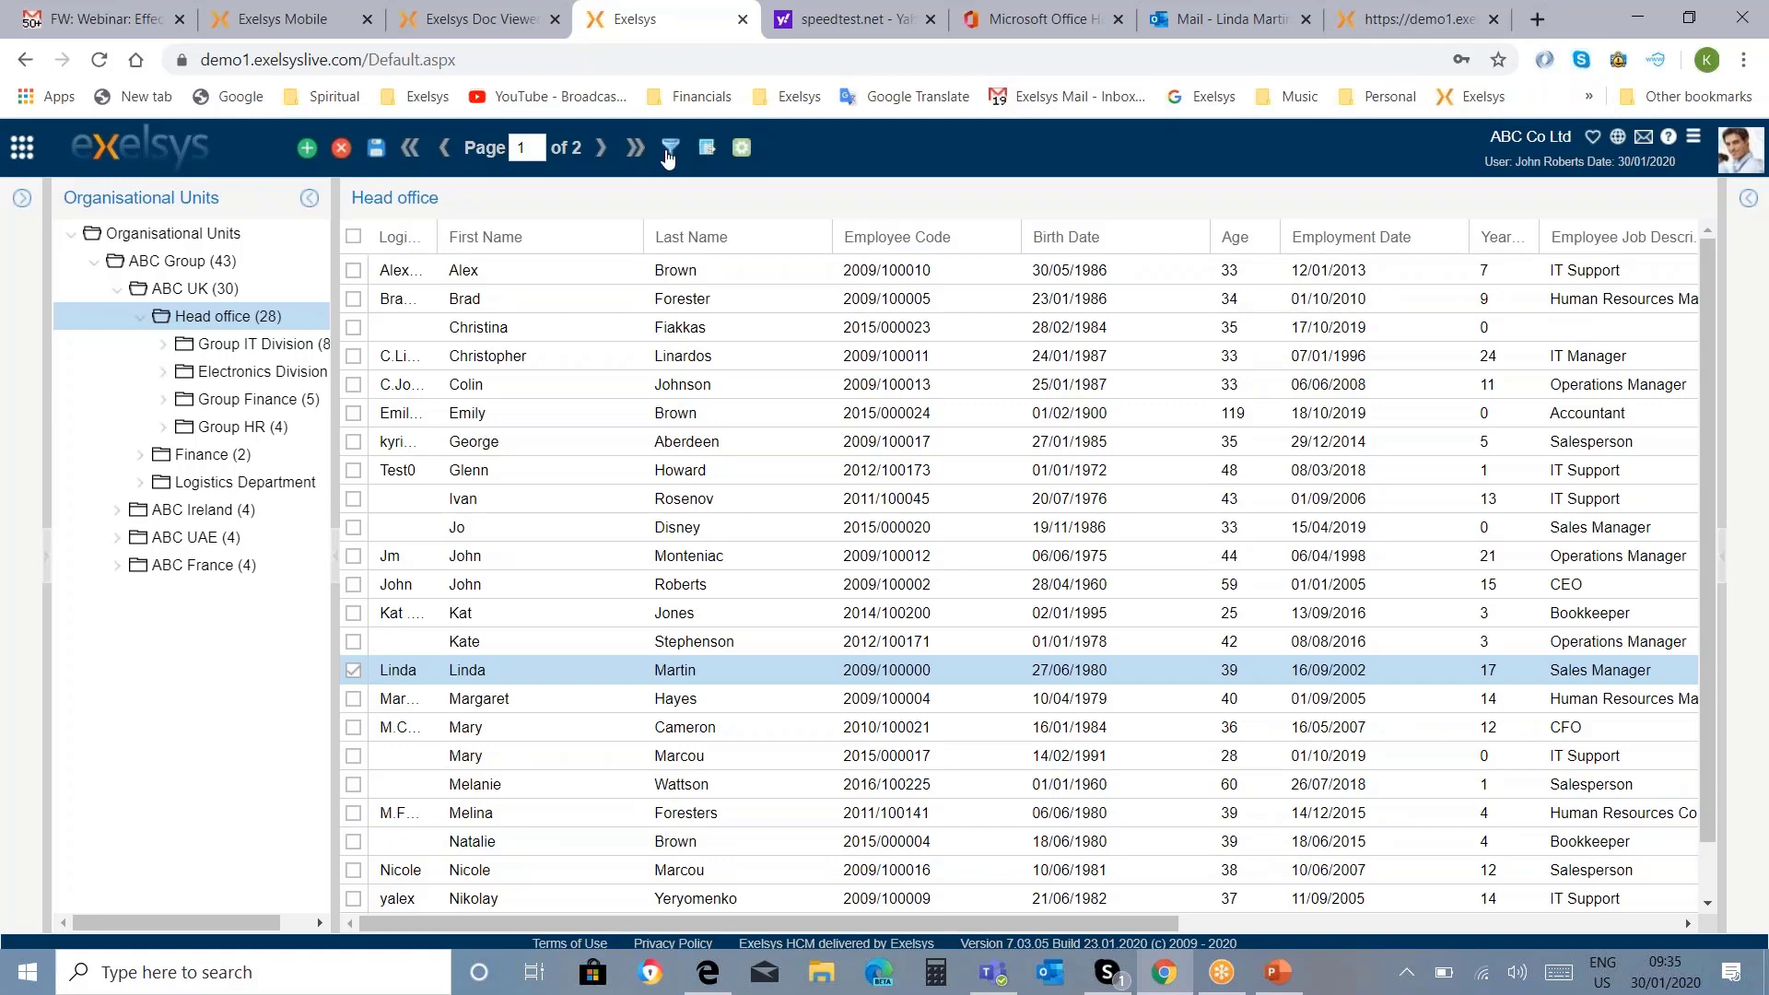
Step: Filter the Head office employees to those with an Employment Date >01/01/2012
left_click(669, 152)
left_click(946, 150)
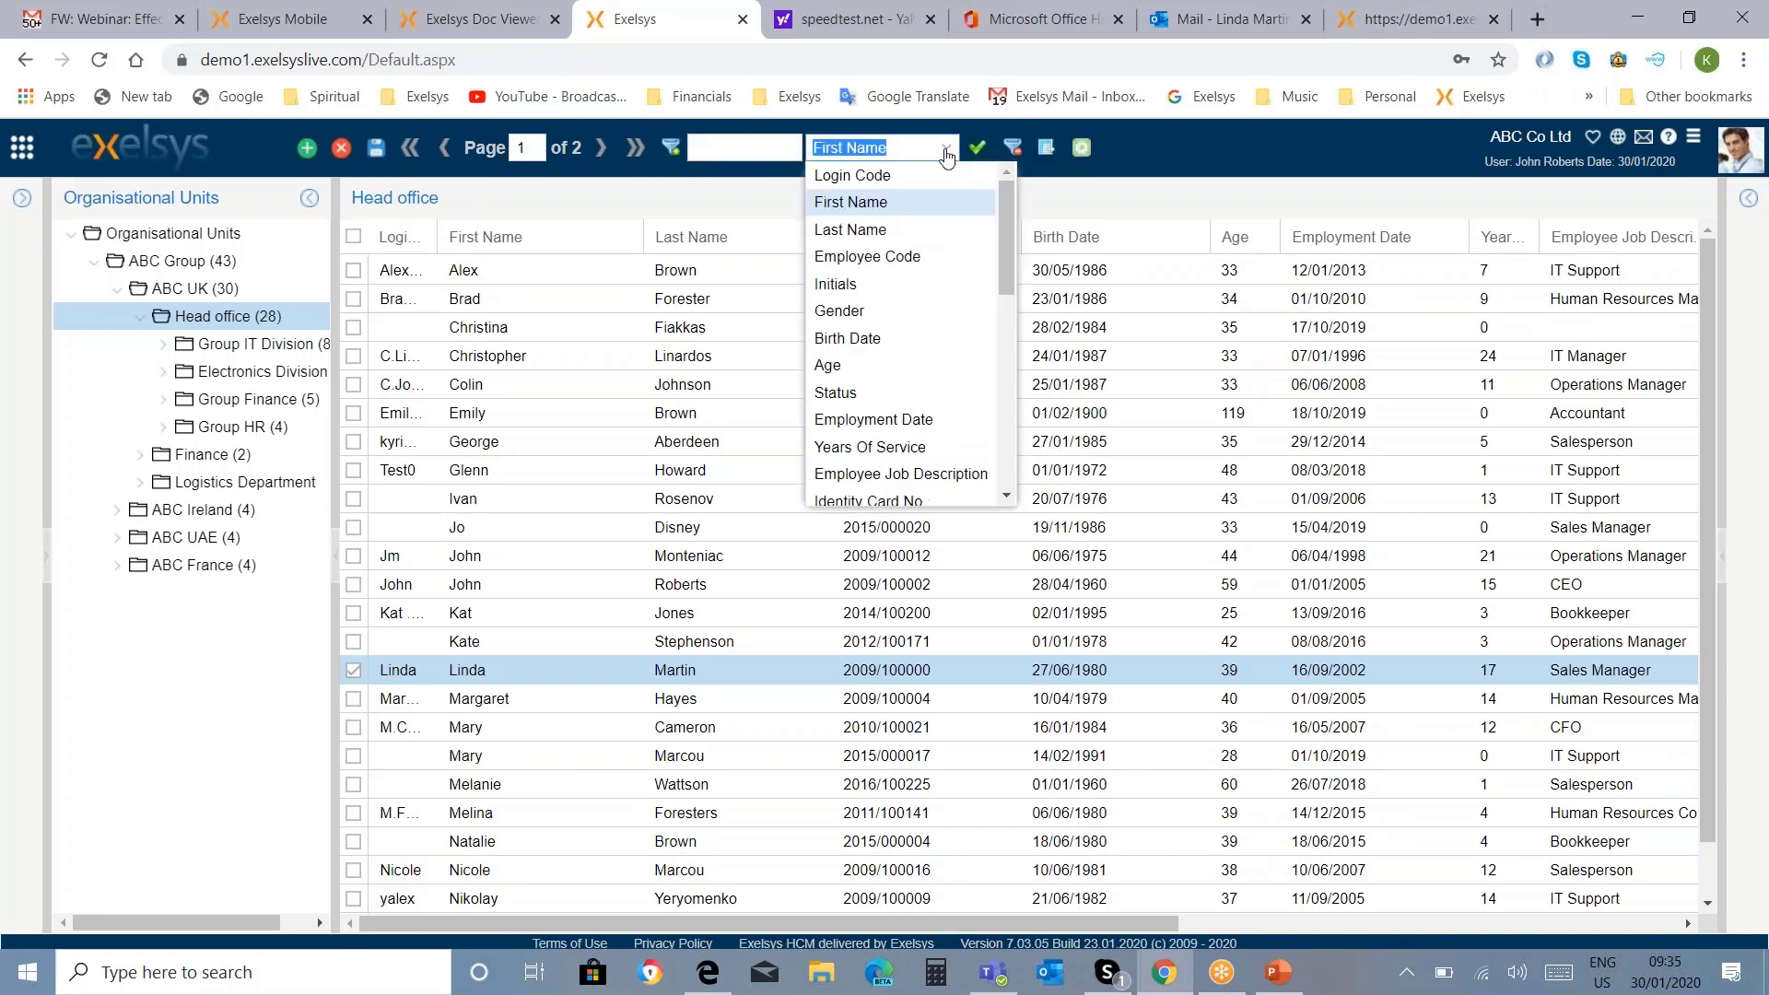
left_click(954, 426)
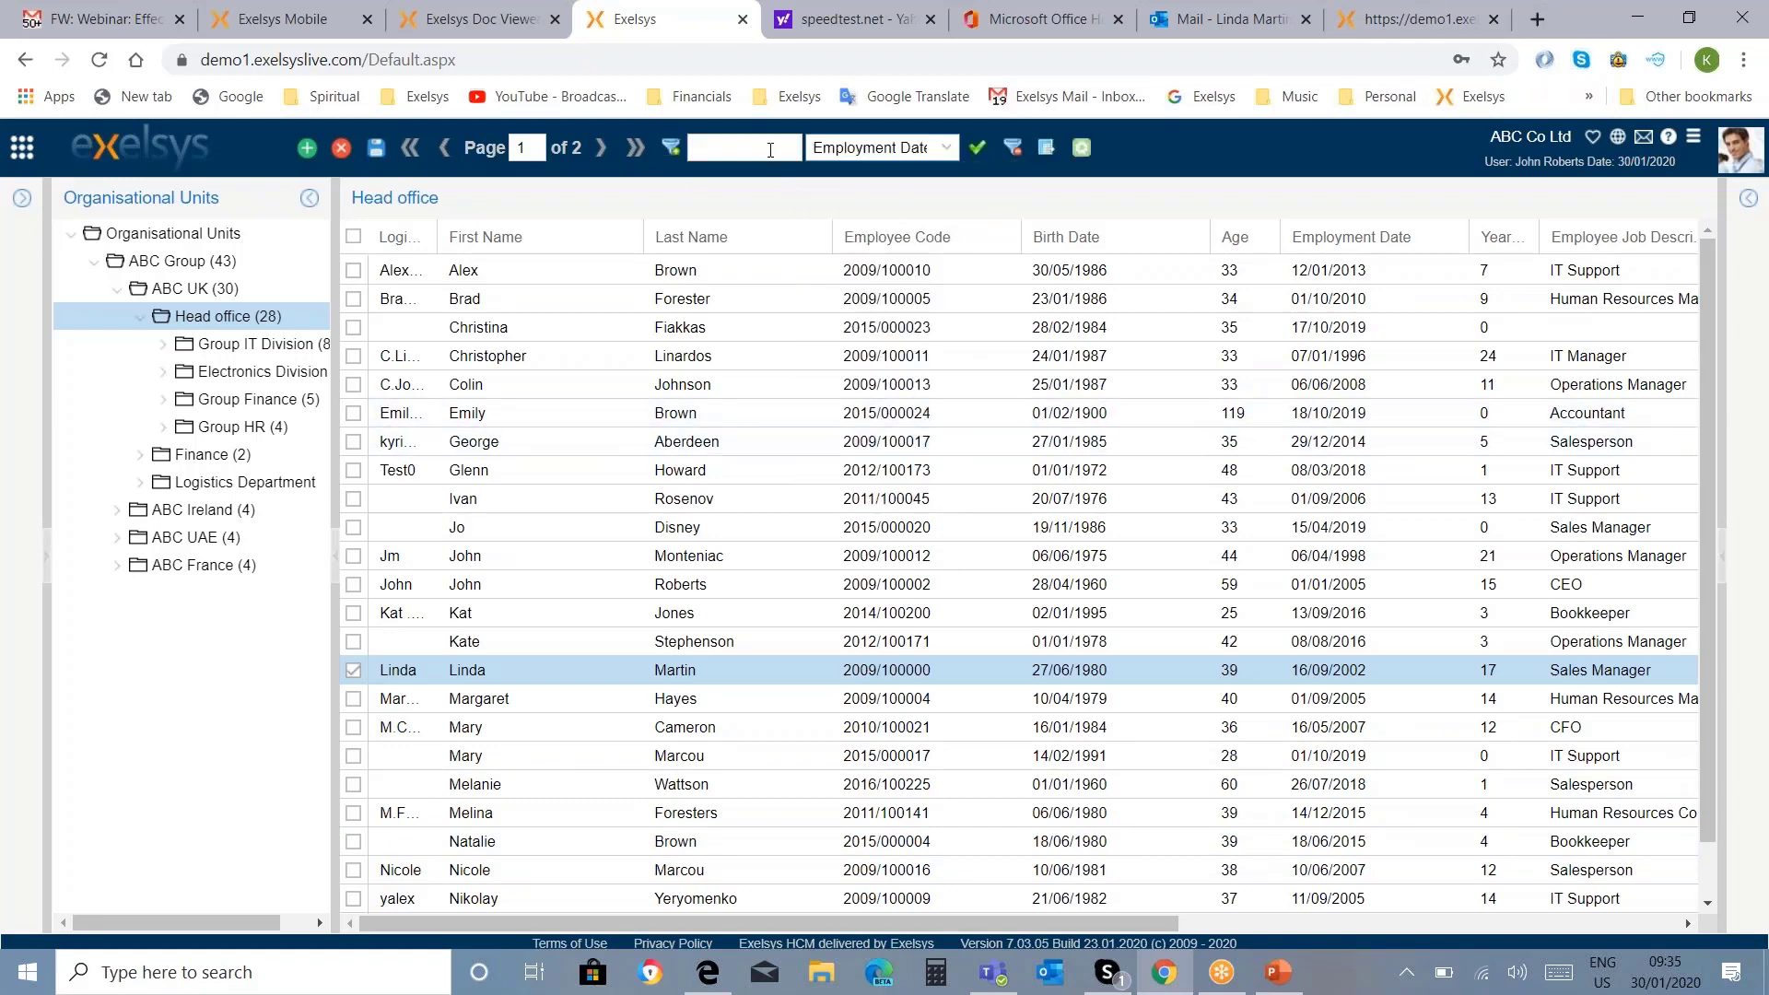
left_click(771, 150)
type(">")
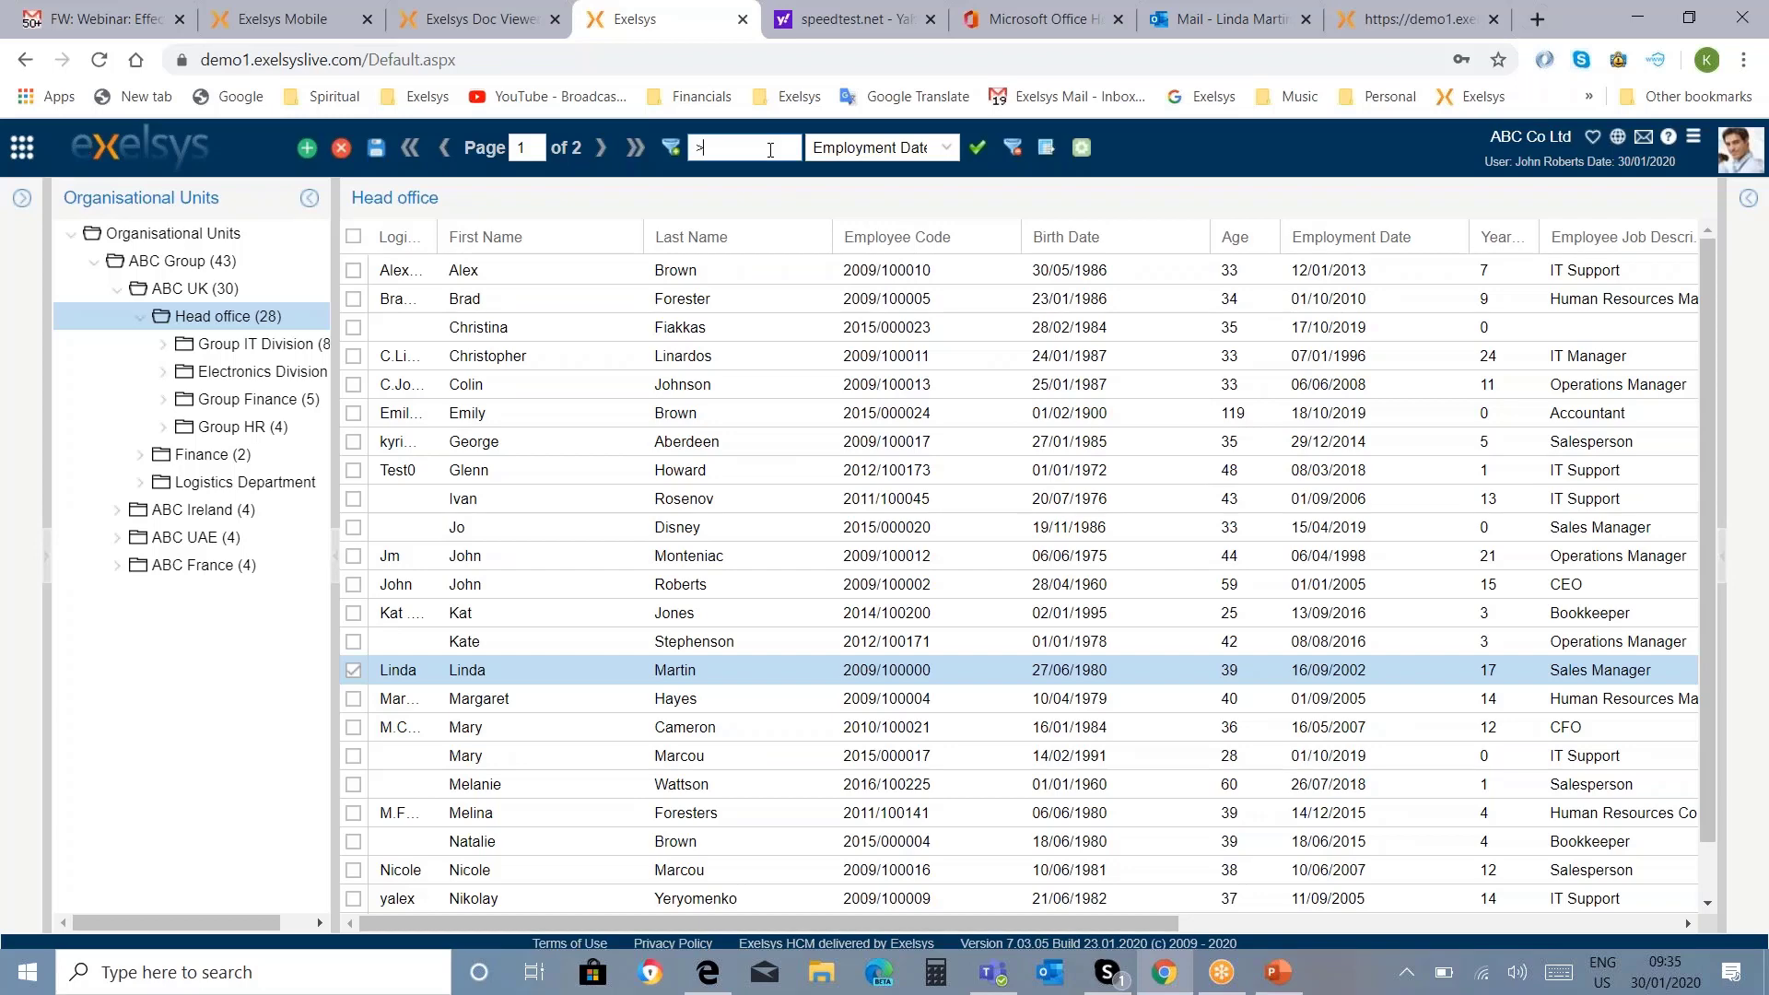
type("01/01/2012")
key("Return")
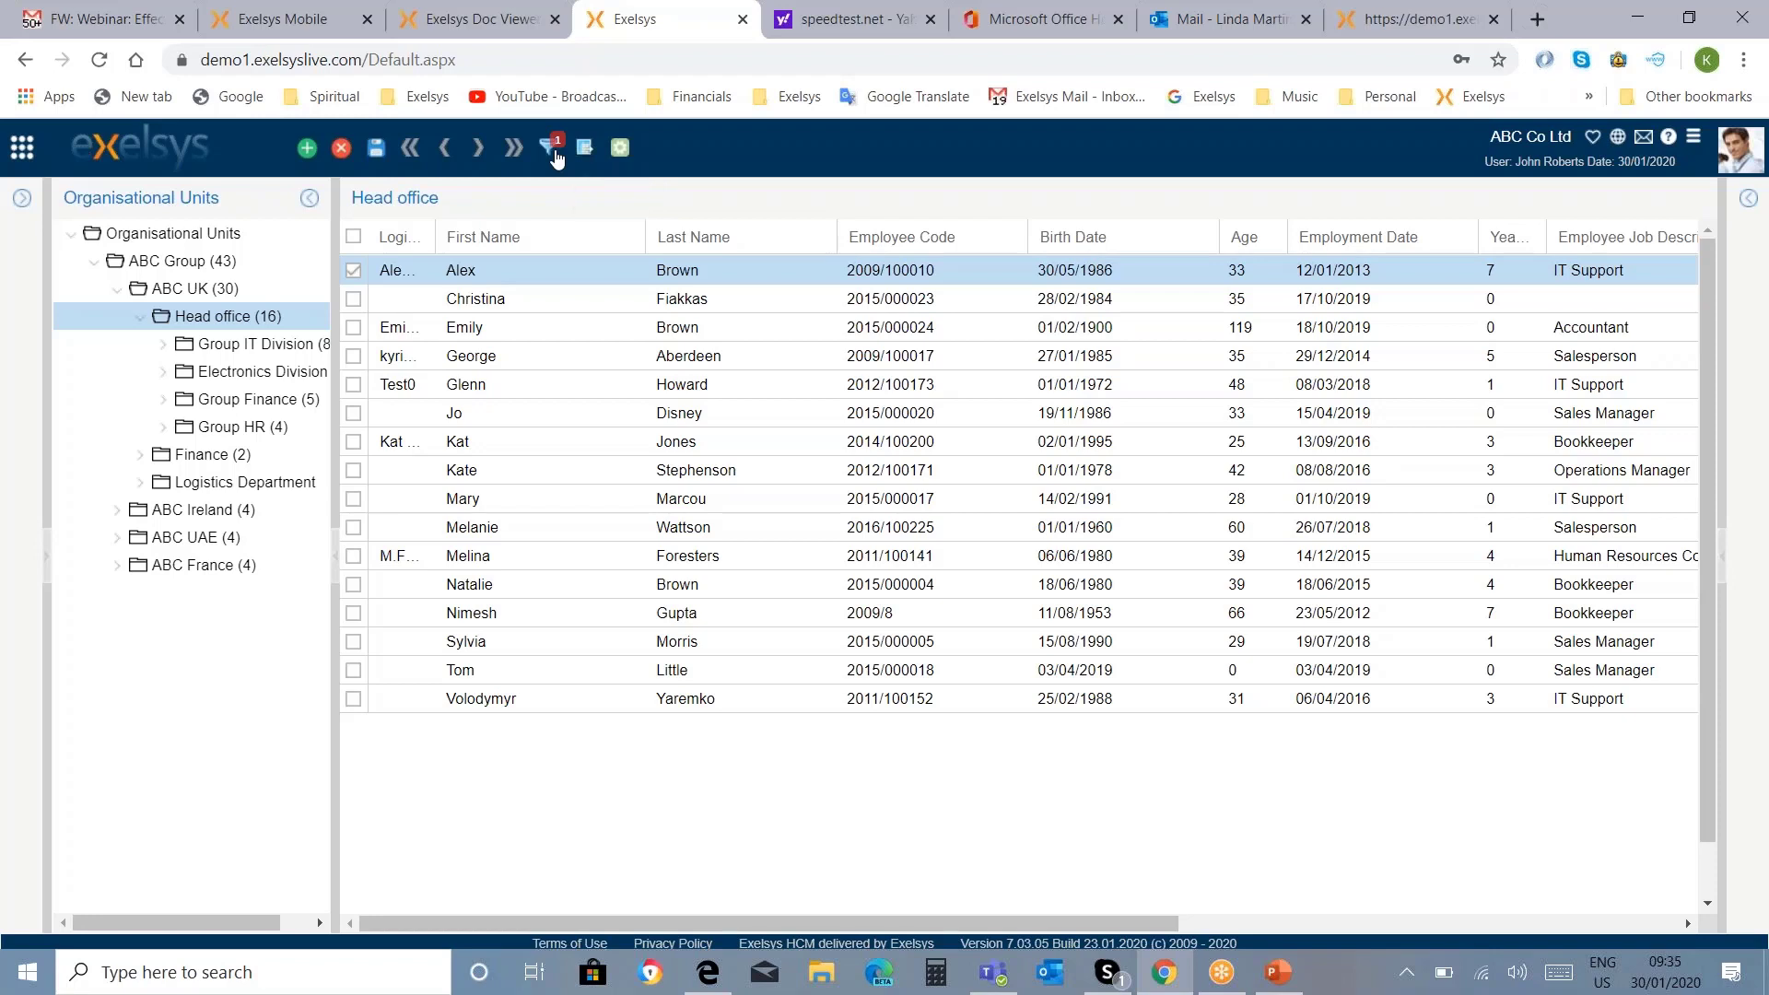
Step: Add an Age >40 condition to the employee filter and apply it
left_click(555, 151)
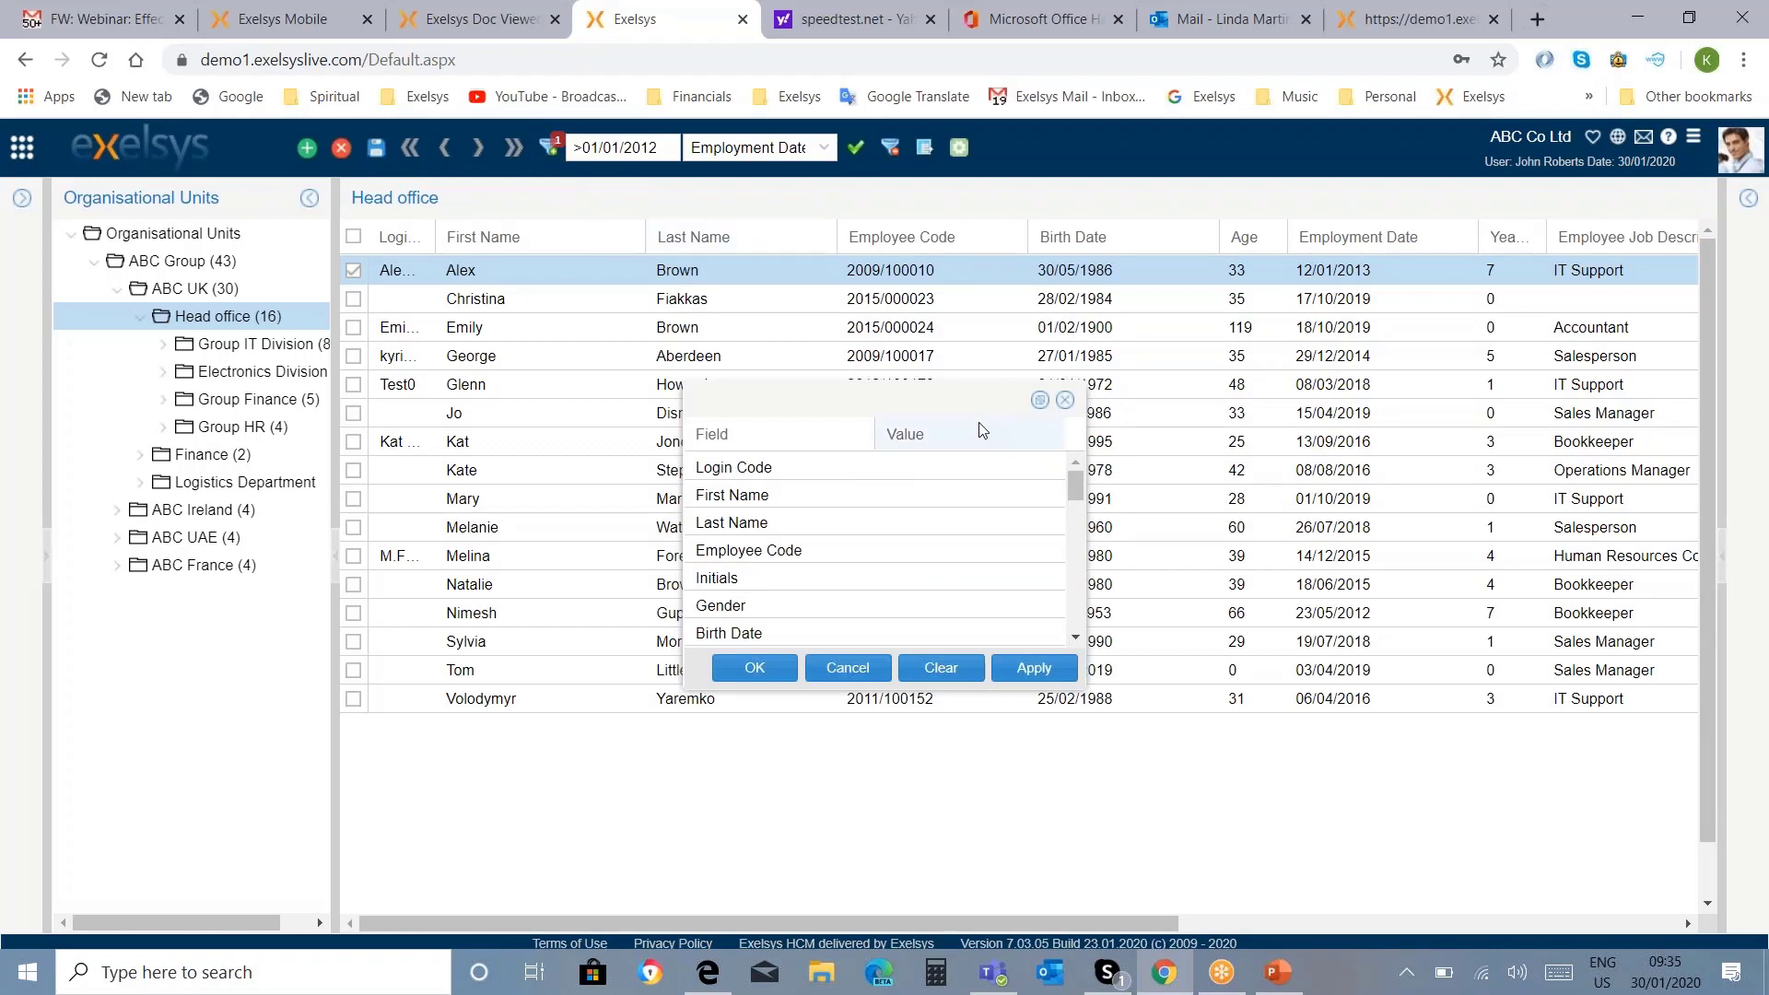
left_click_drag(1075, 485, 1076, 506)
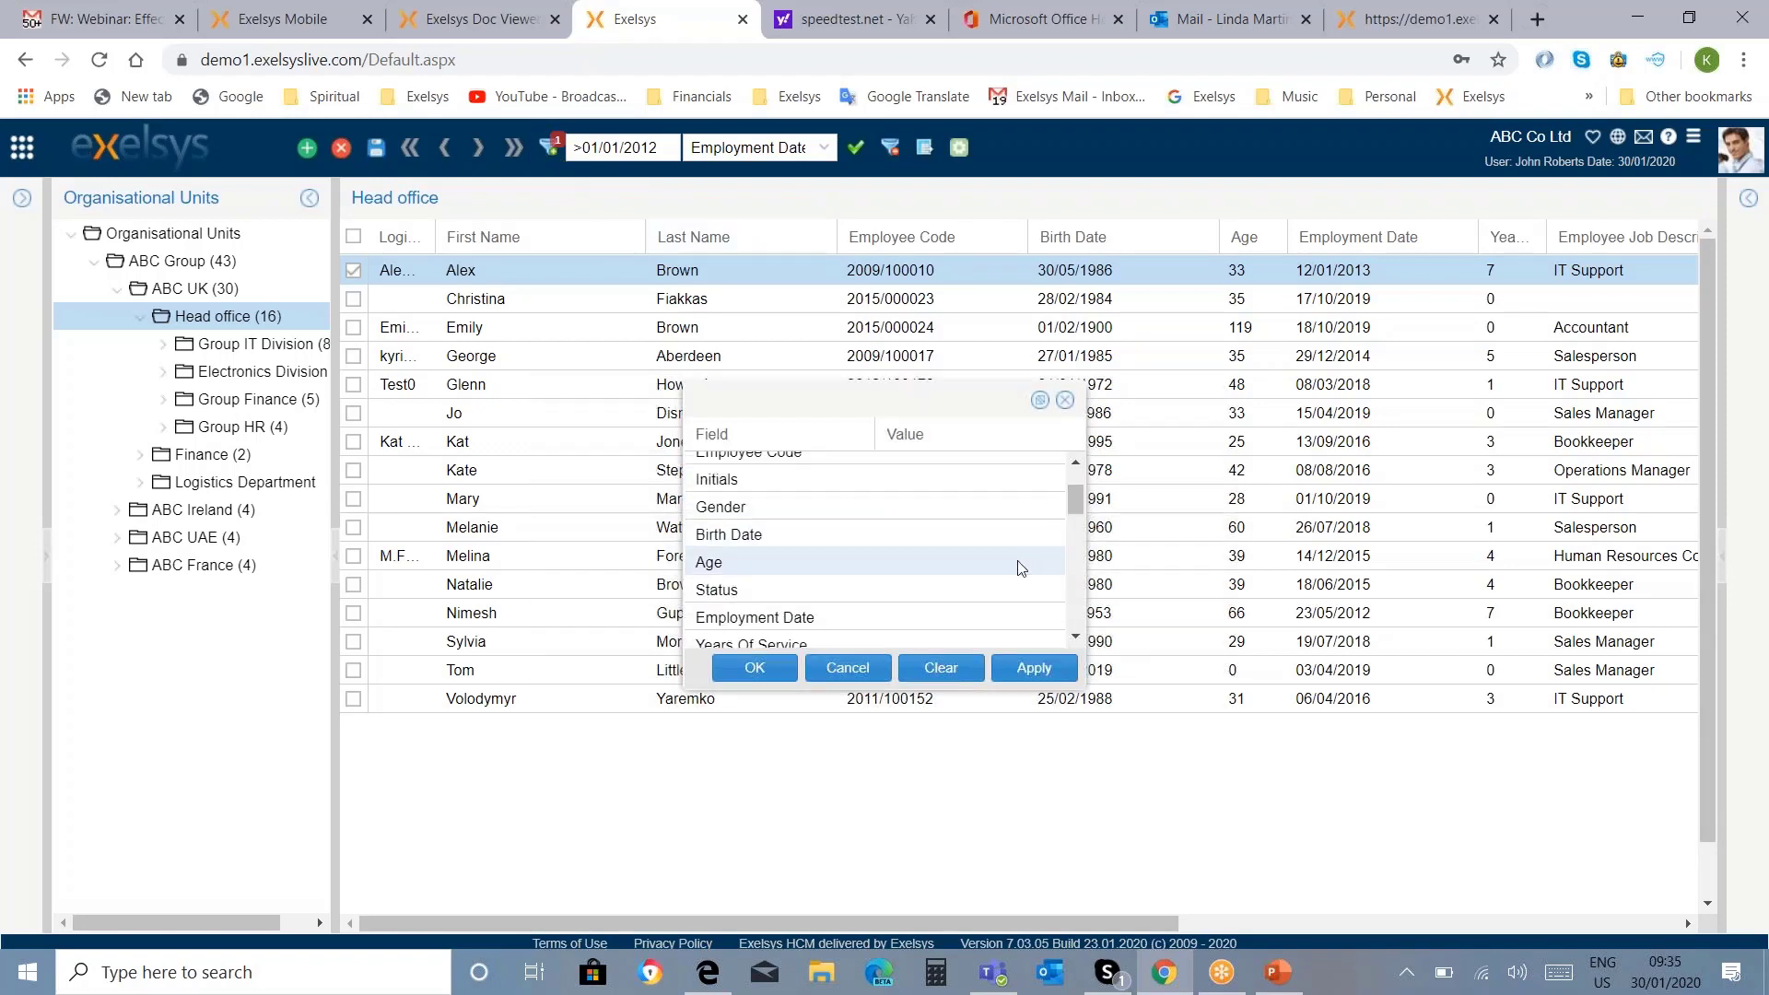
left_click(990, 565)
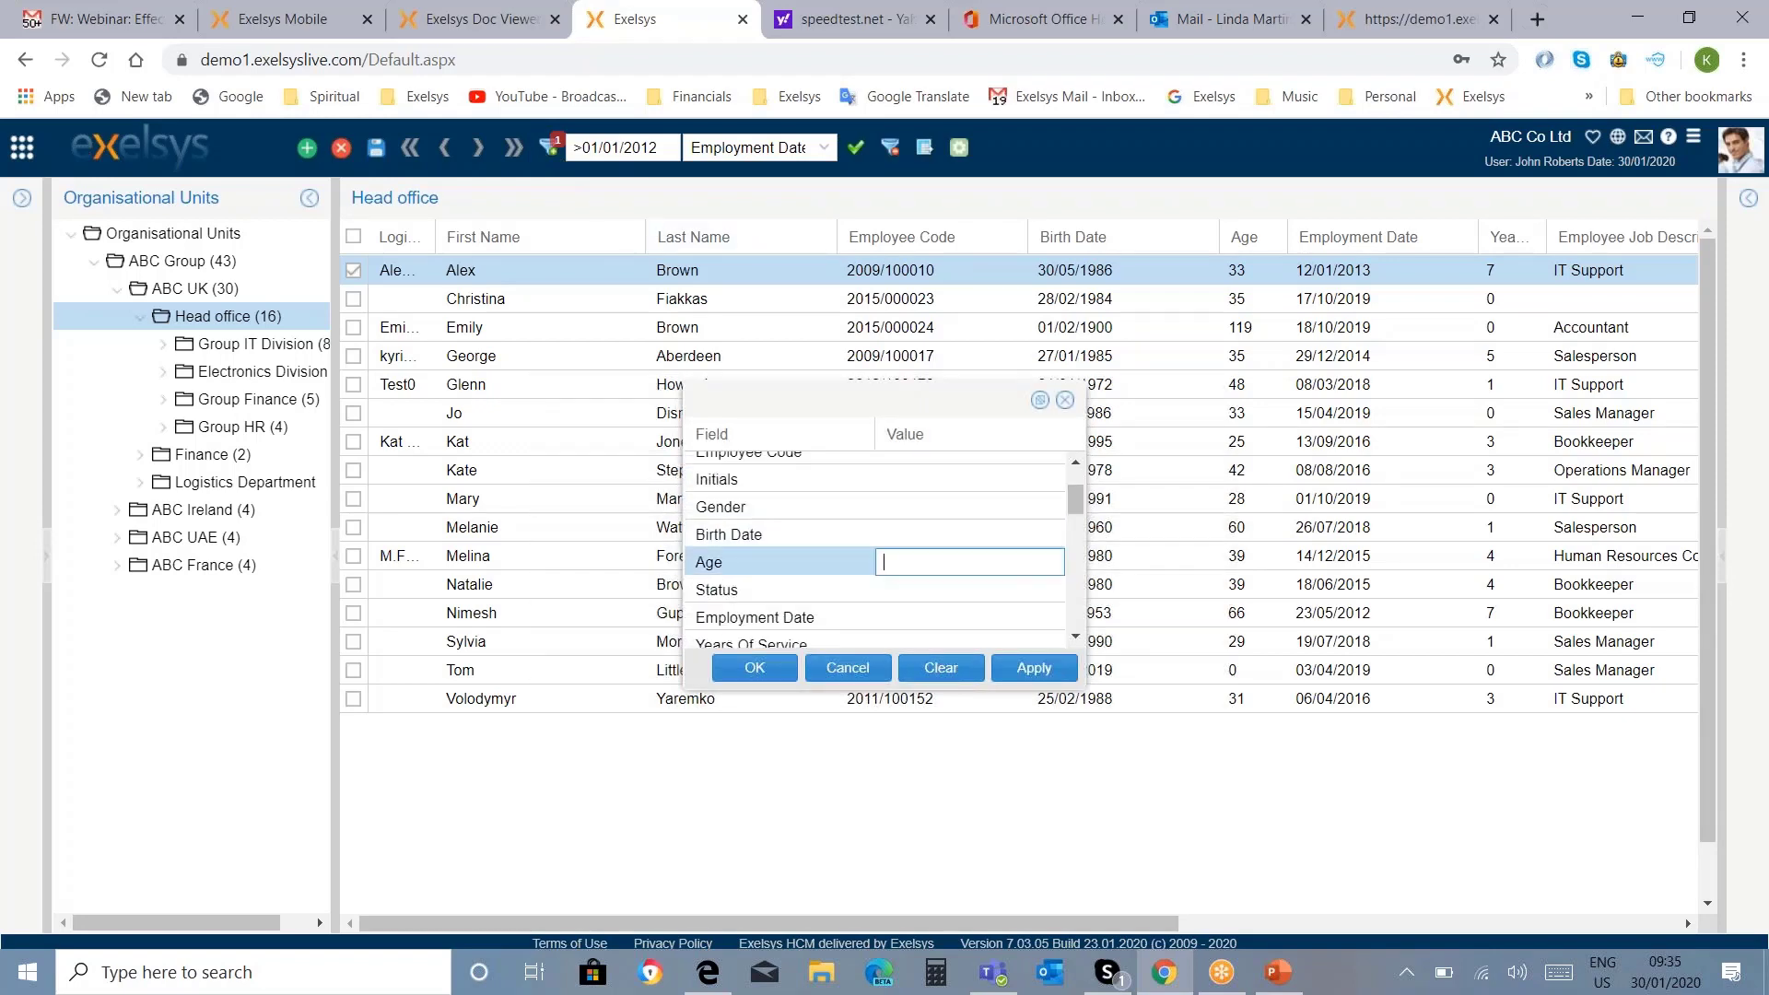
type(">40")
left_click(1034, 670)
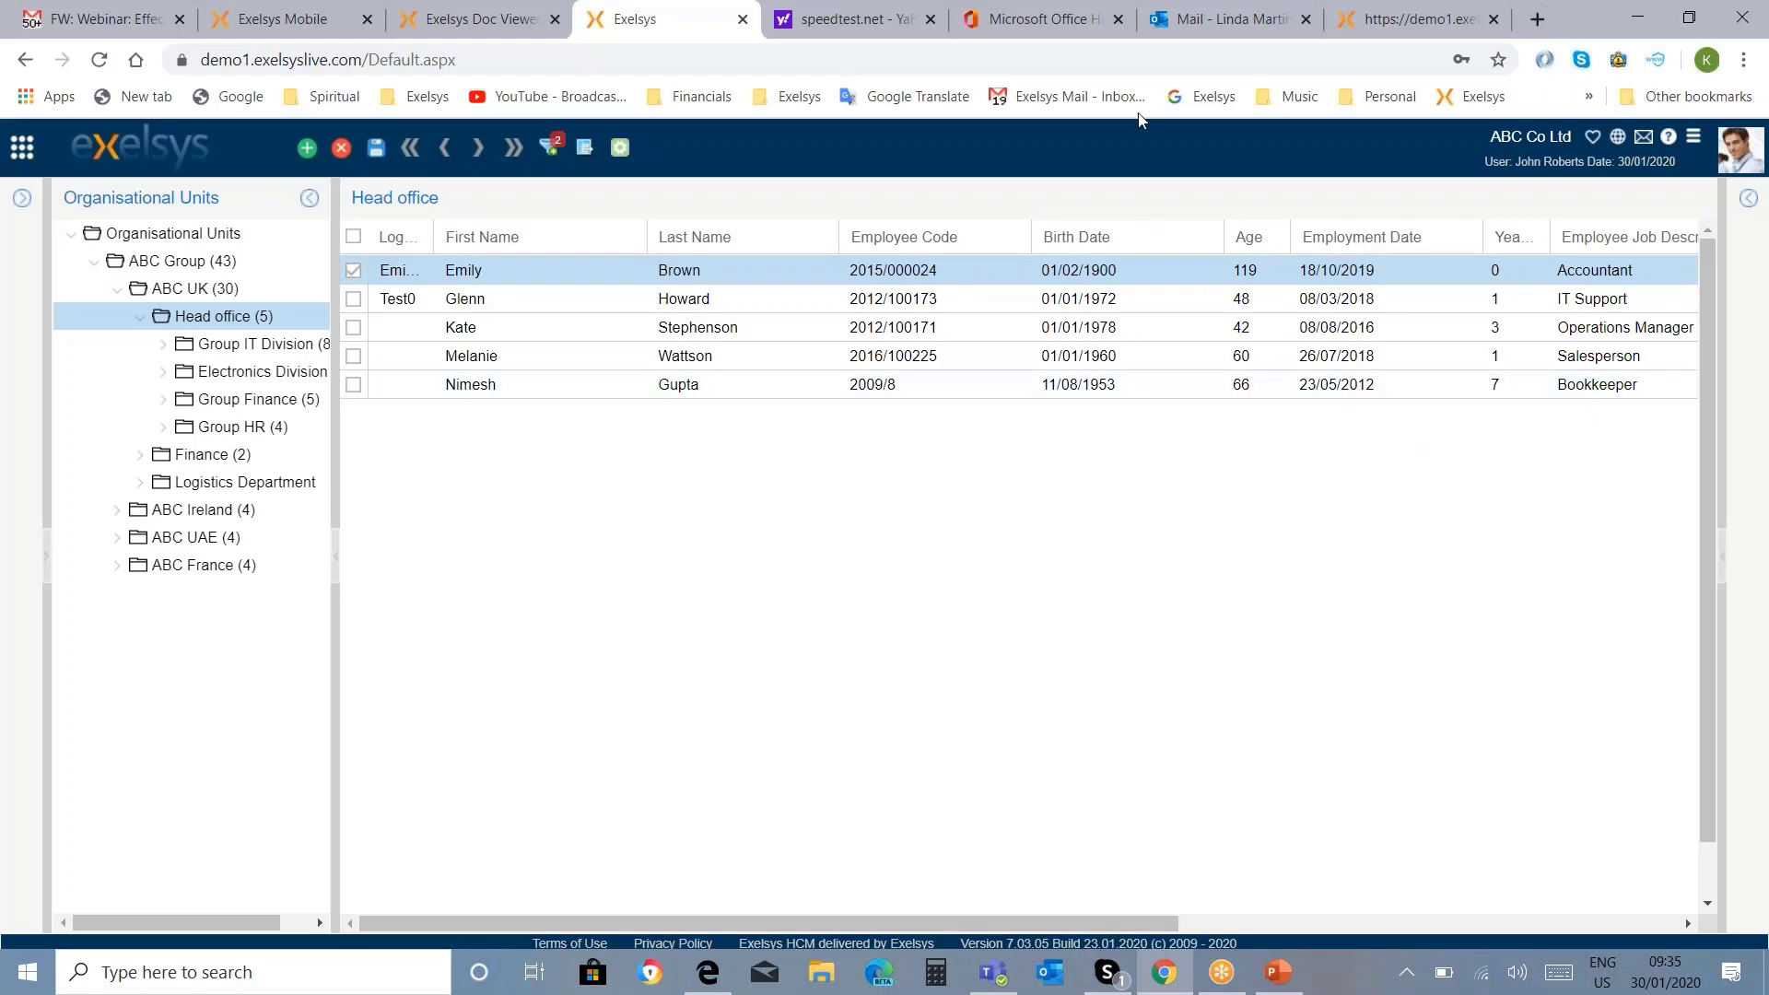
Step: View the additional actions available for the employee list and export the filtered employees to Excel
left_click(622, 152)
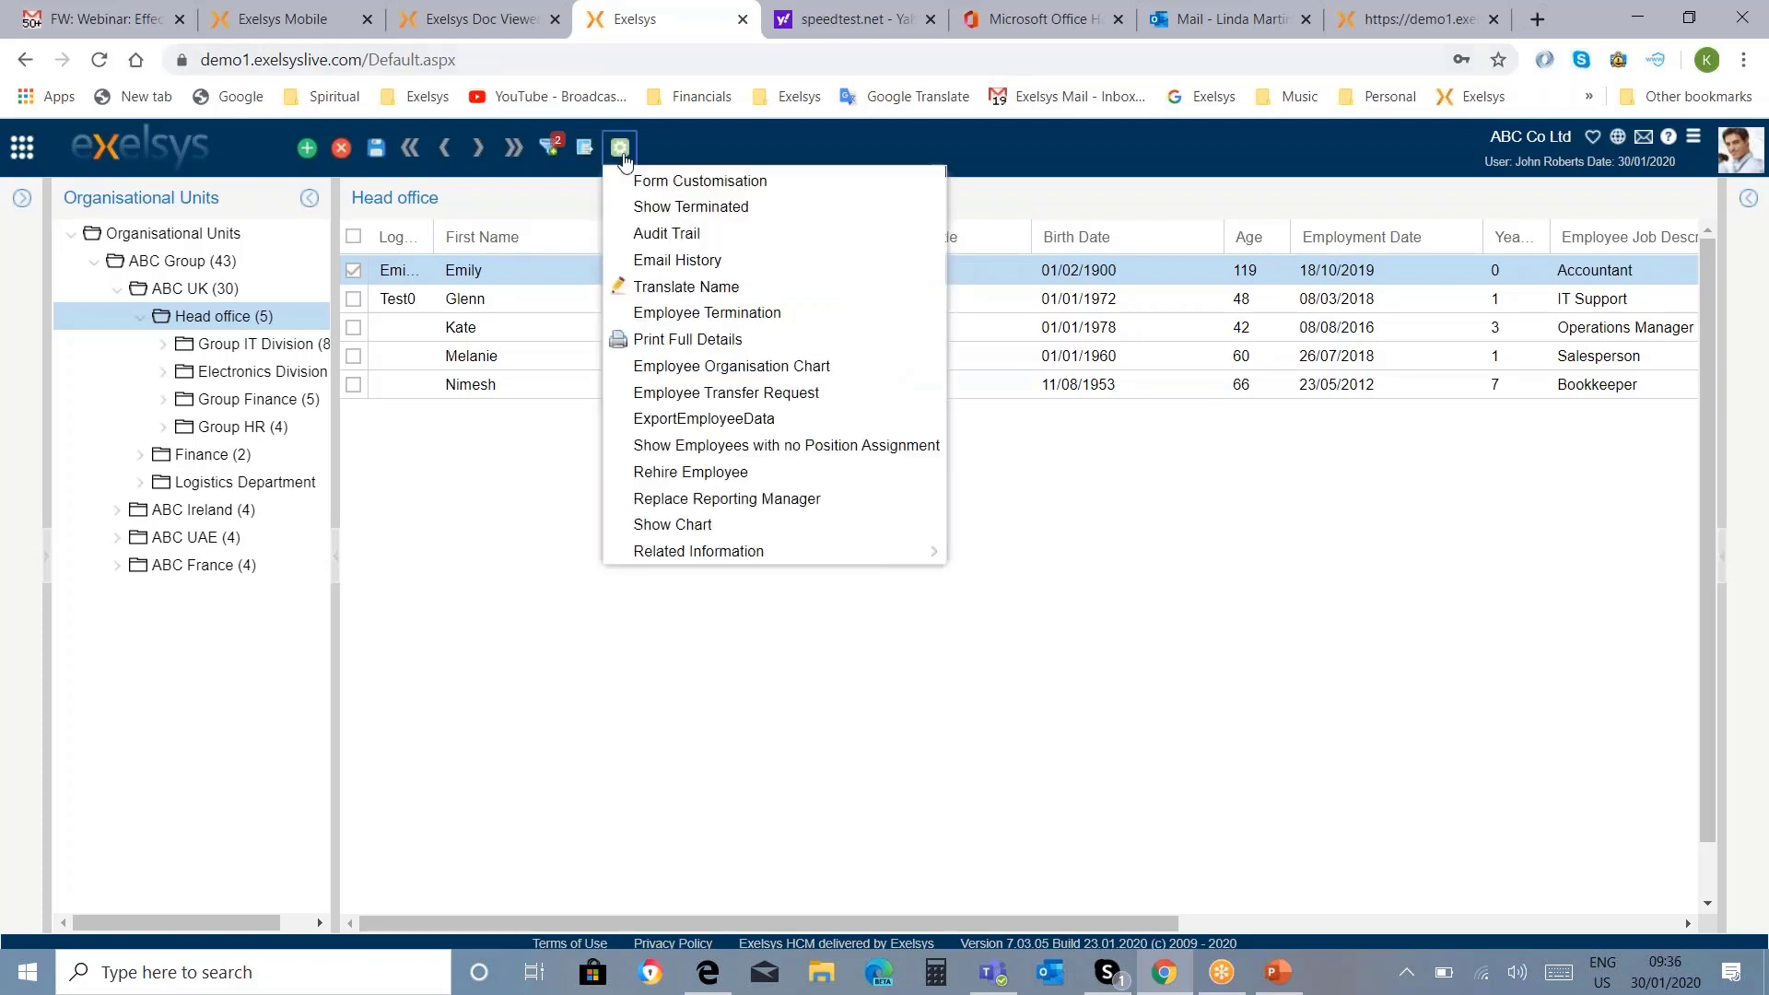
left_click(590, 157)
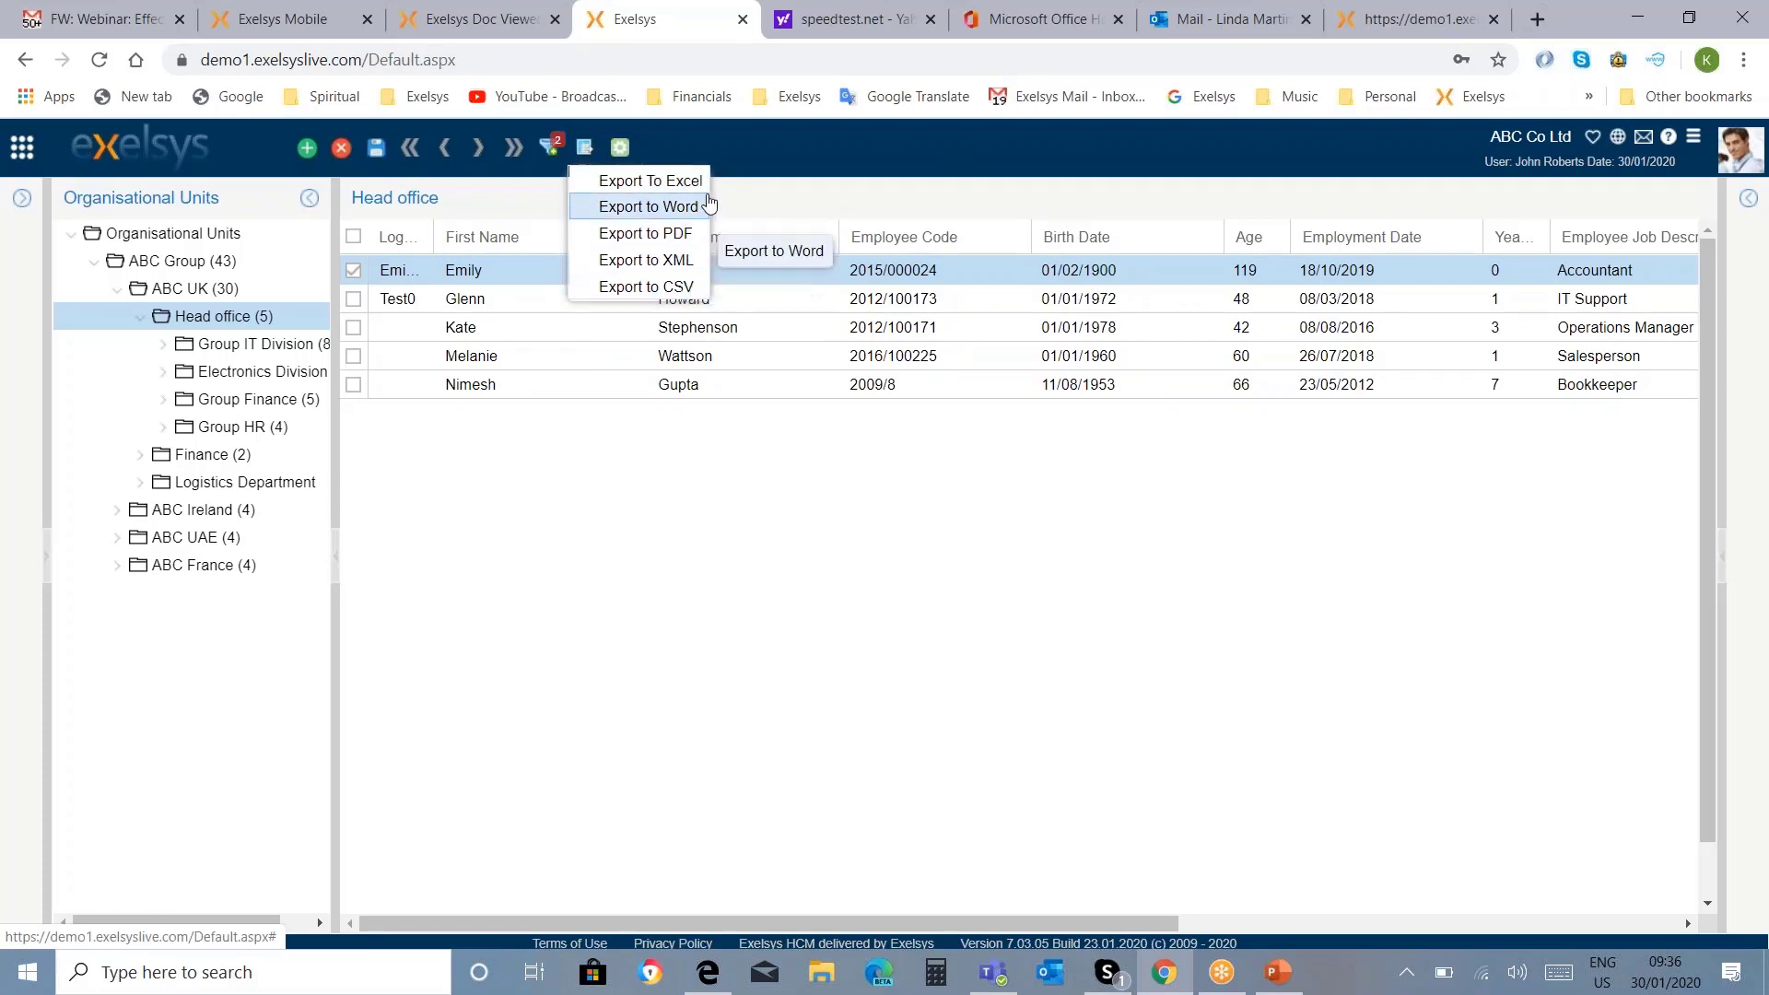
left_click(692, 182)
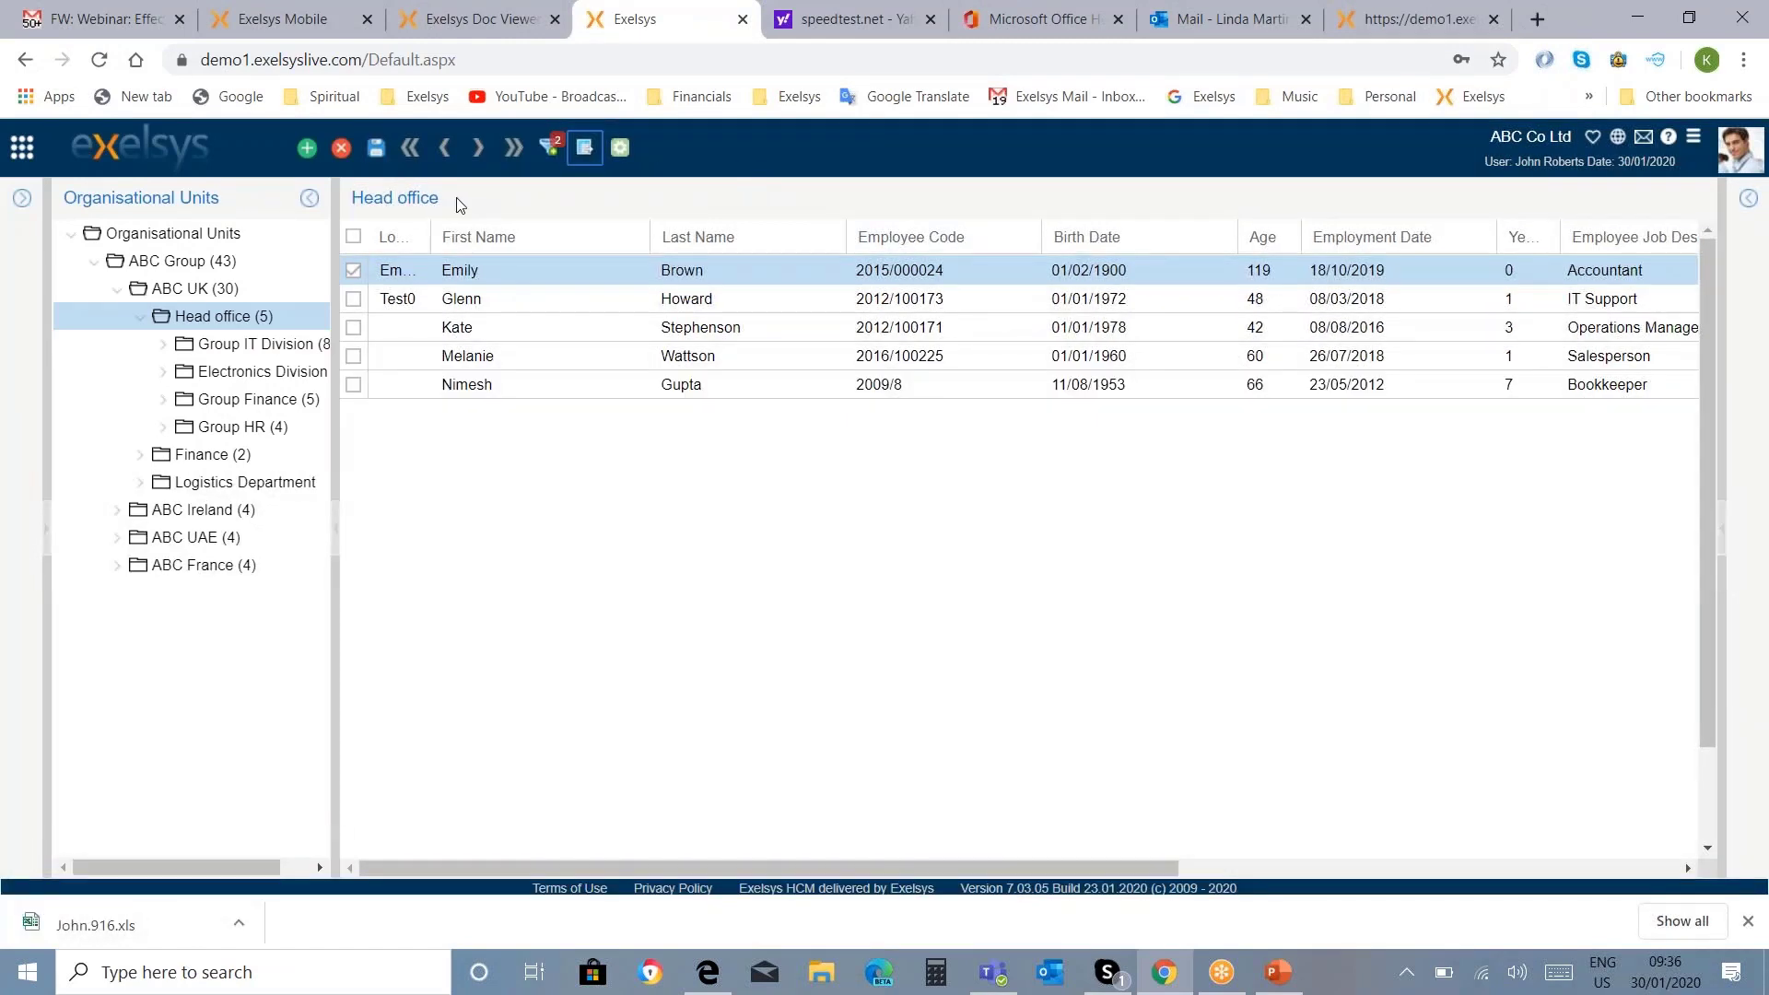
Step: Remove the filters from the Head office employee list and open its chart dashboard
left_click(550, 150)
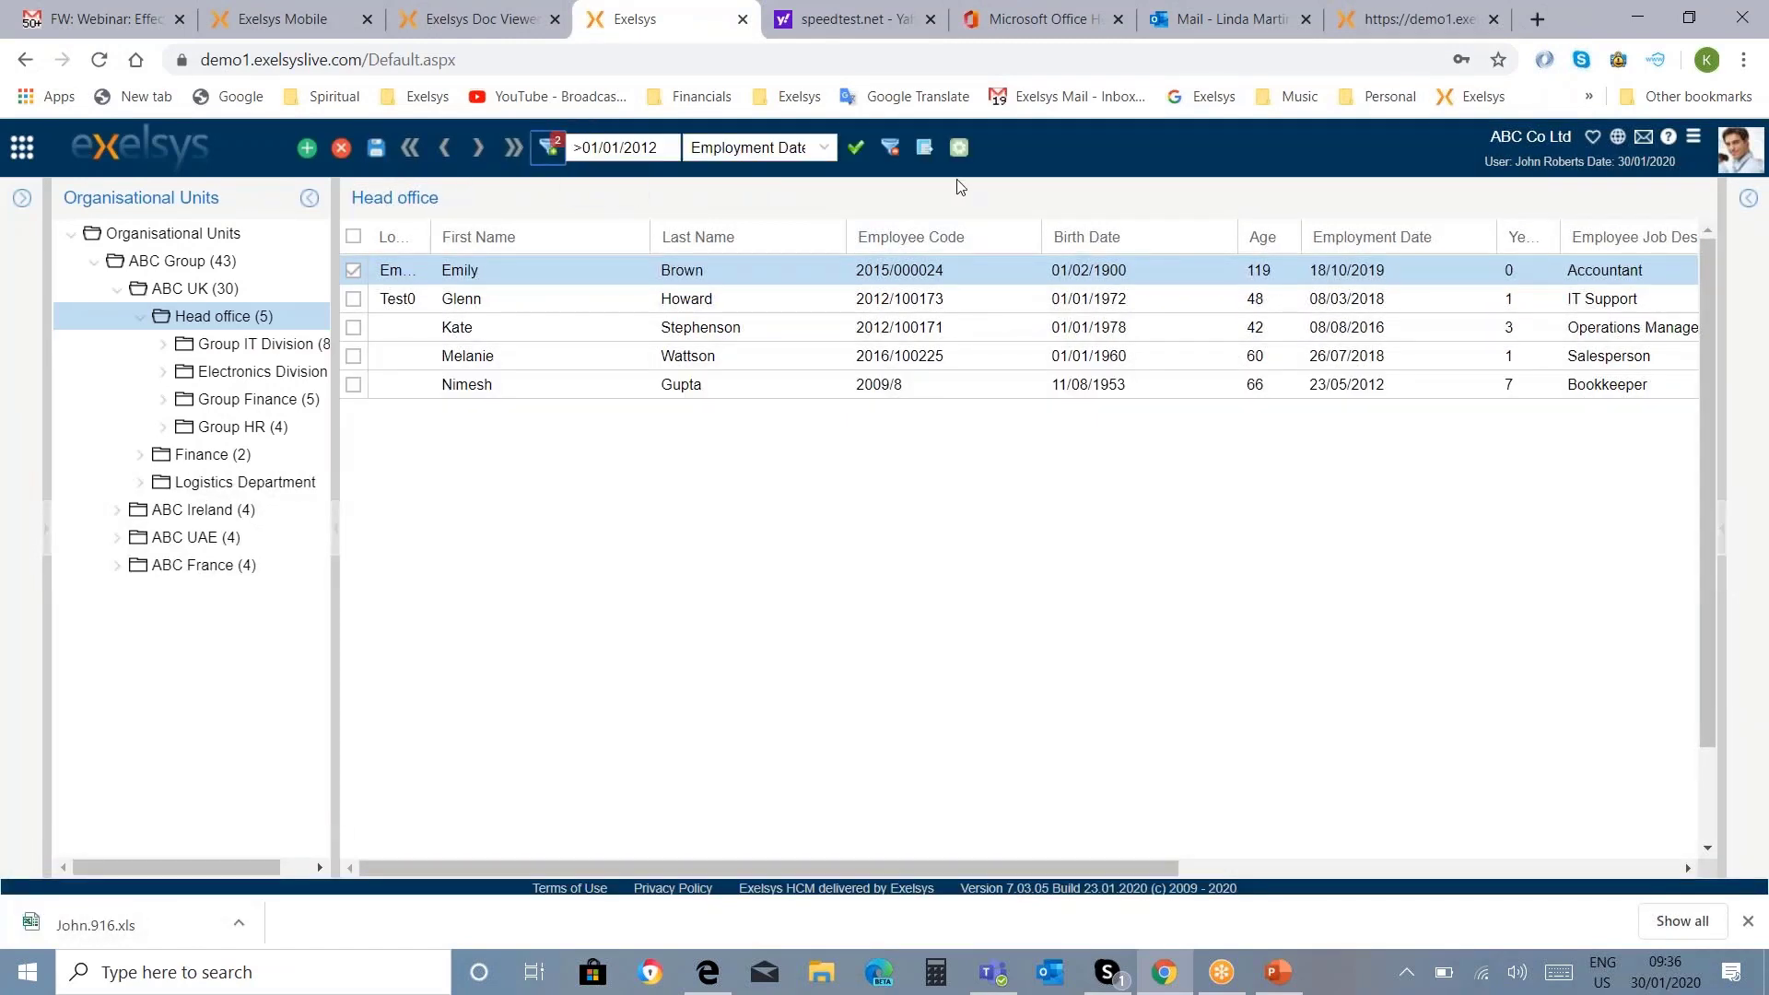
left_click(856, 147)
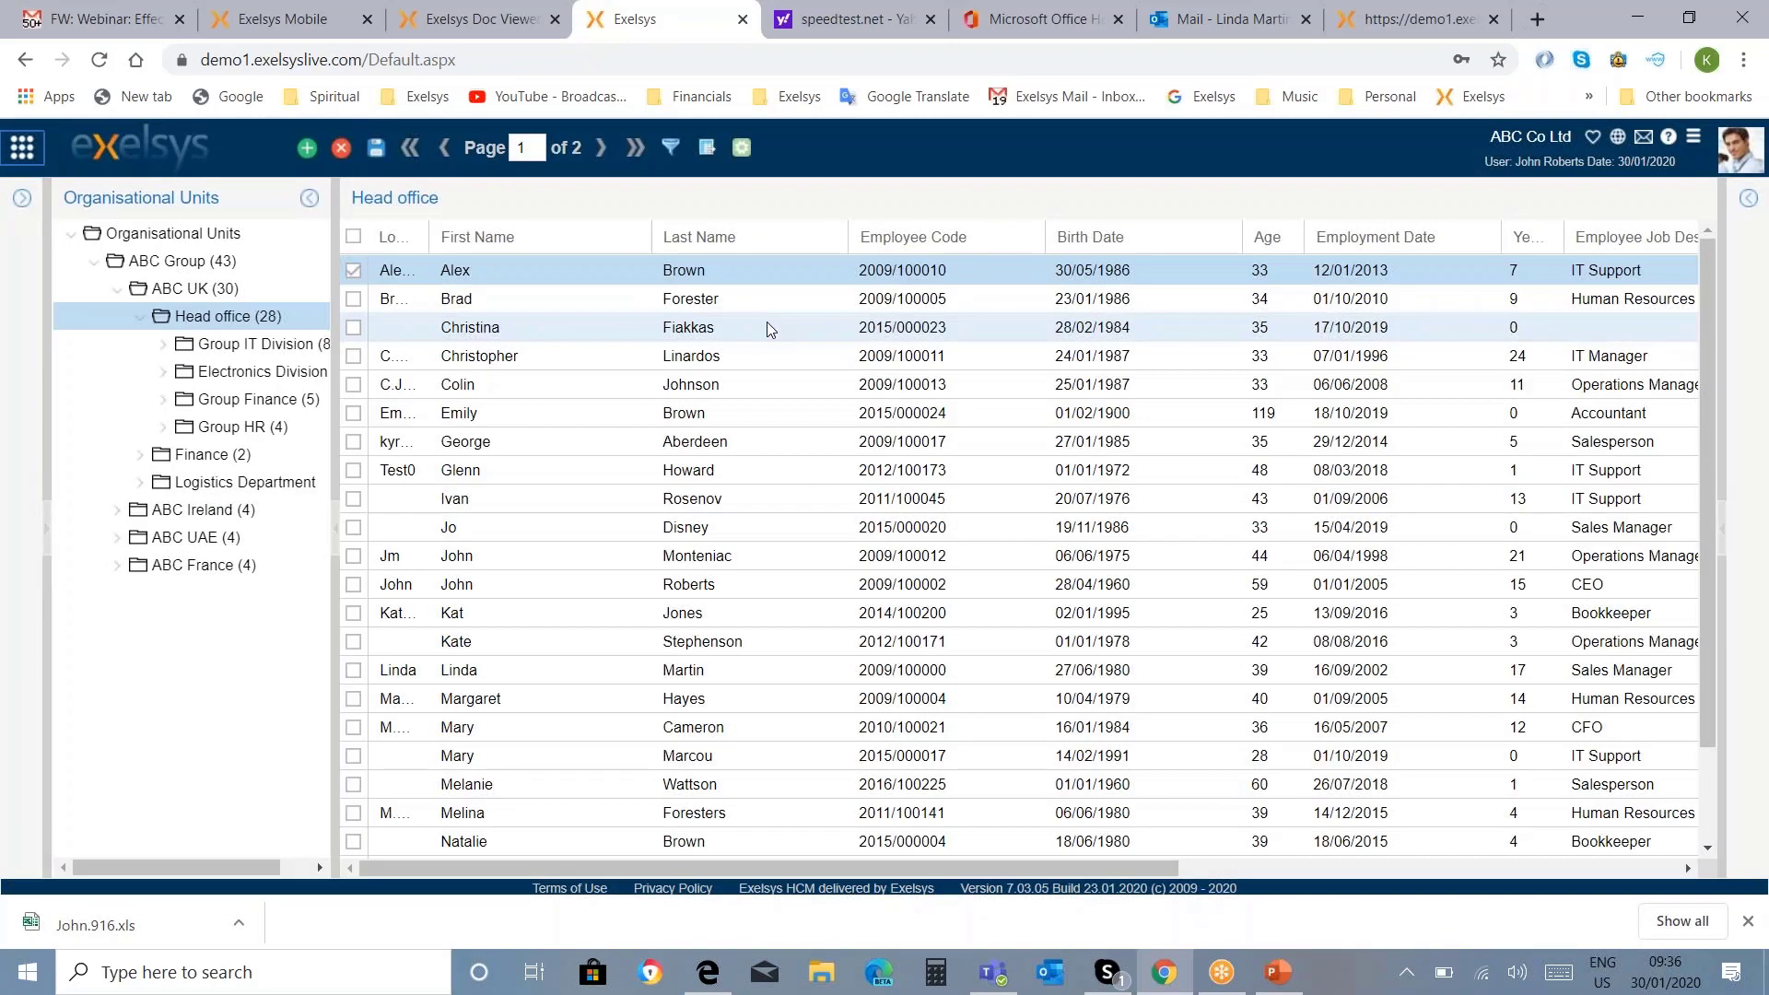
left_click(742, 148)
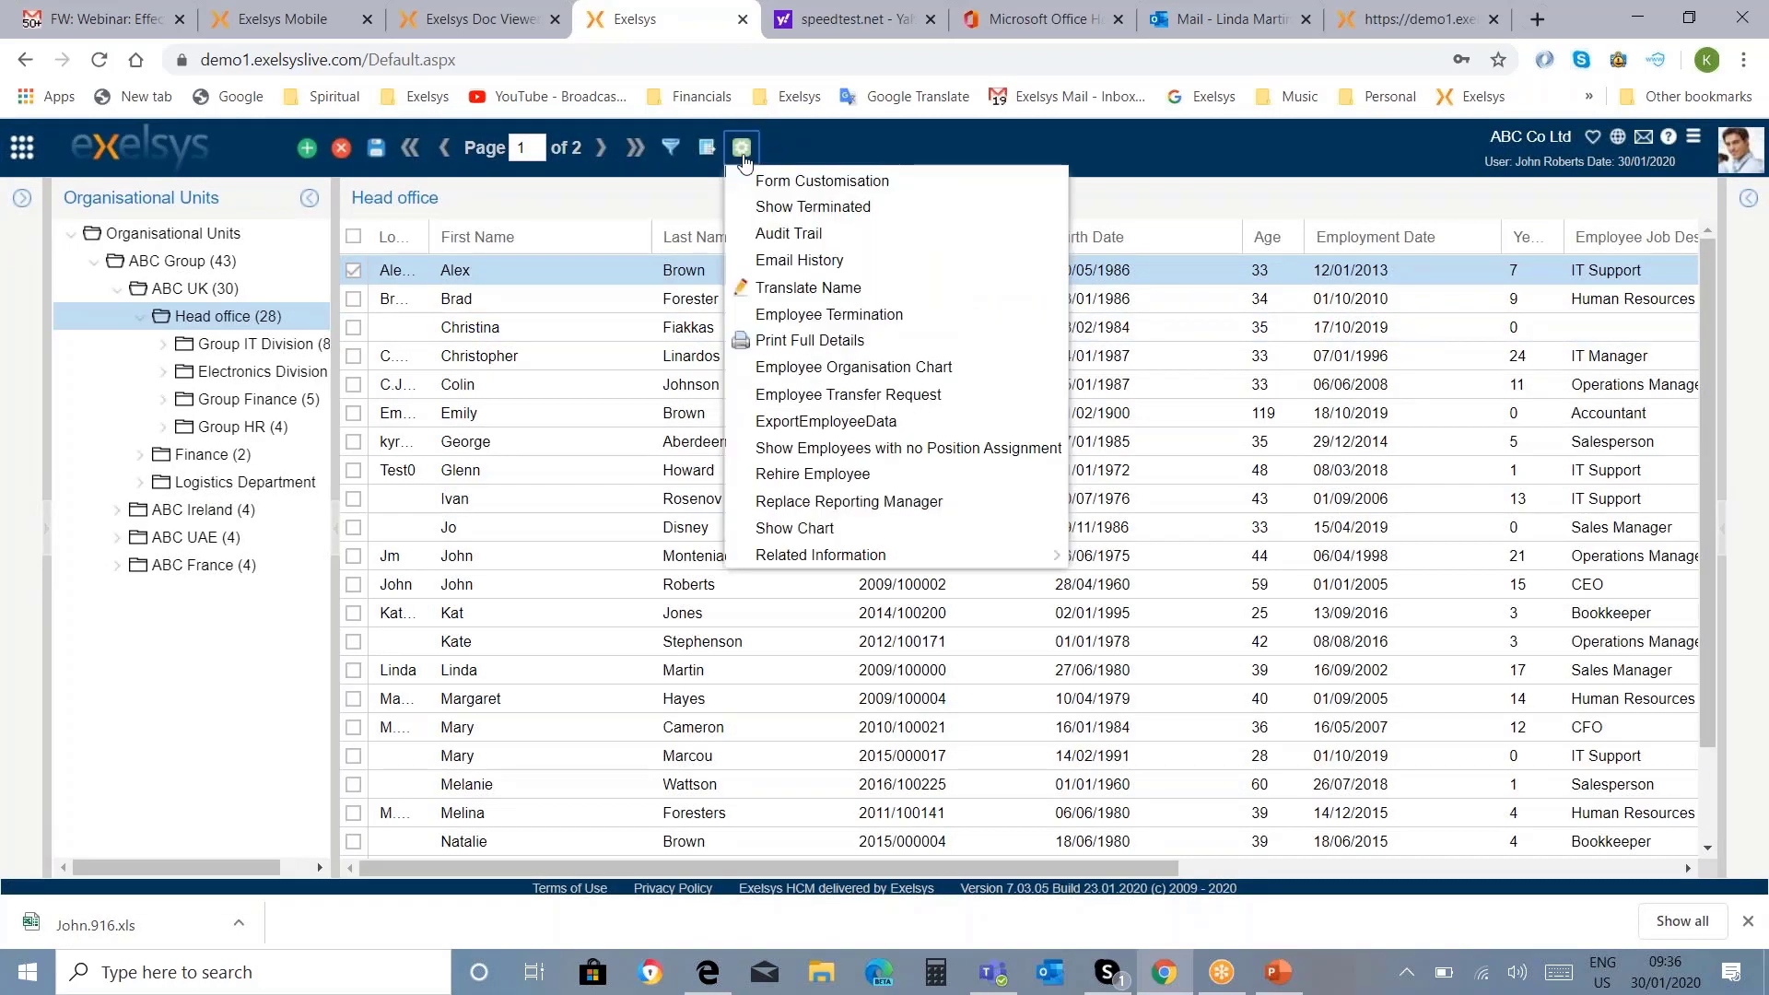
left_click(850, 537)
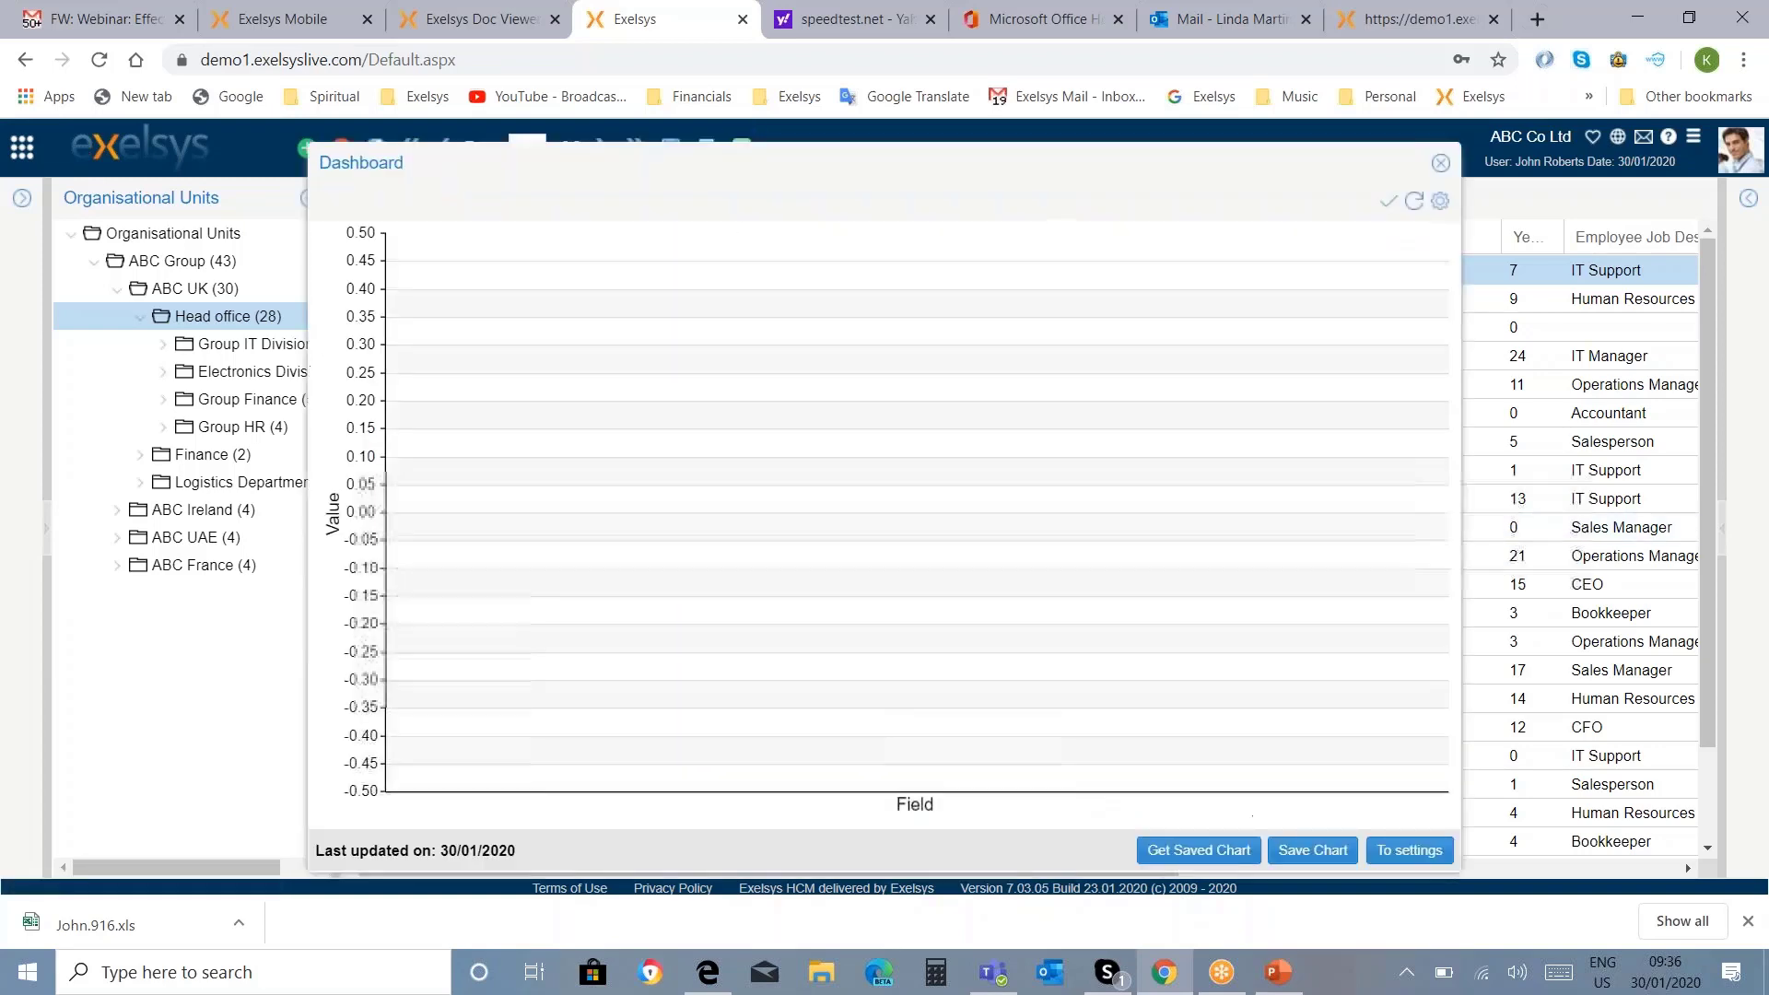
Step: Load the saved chart "Area Chart Count by Age Band" into the dashboard
left_click(1201, 848)
left_click(1016, 498)
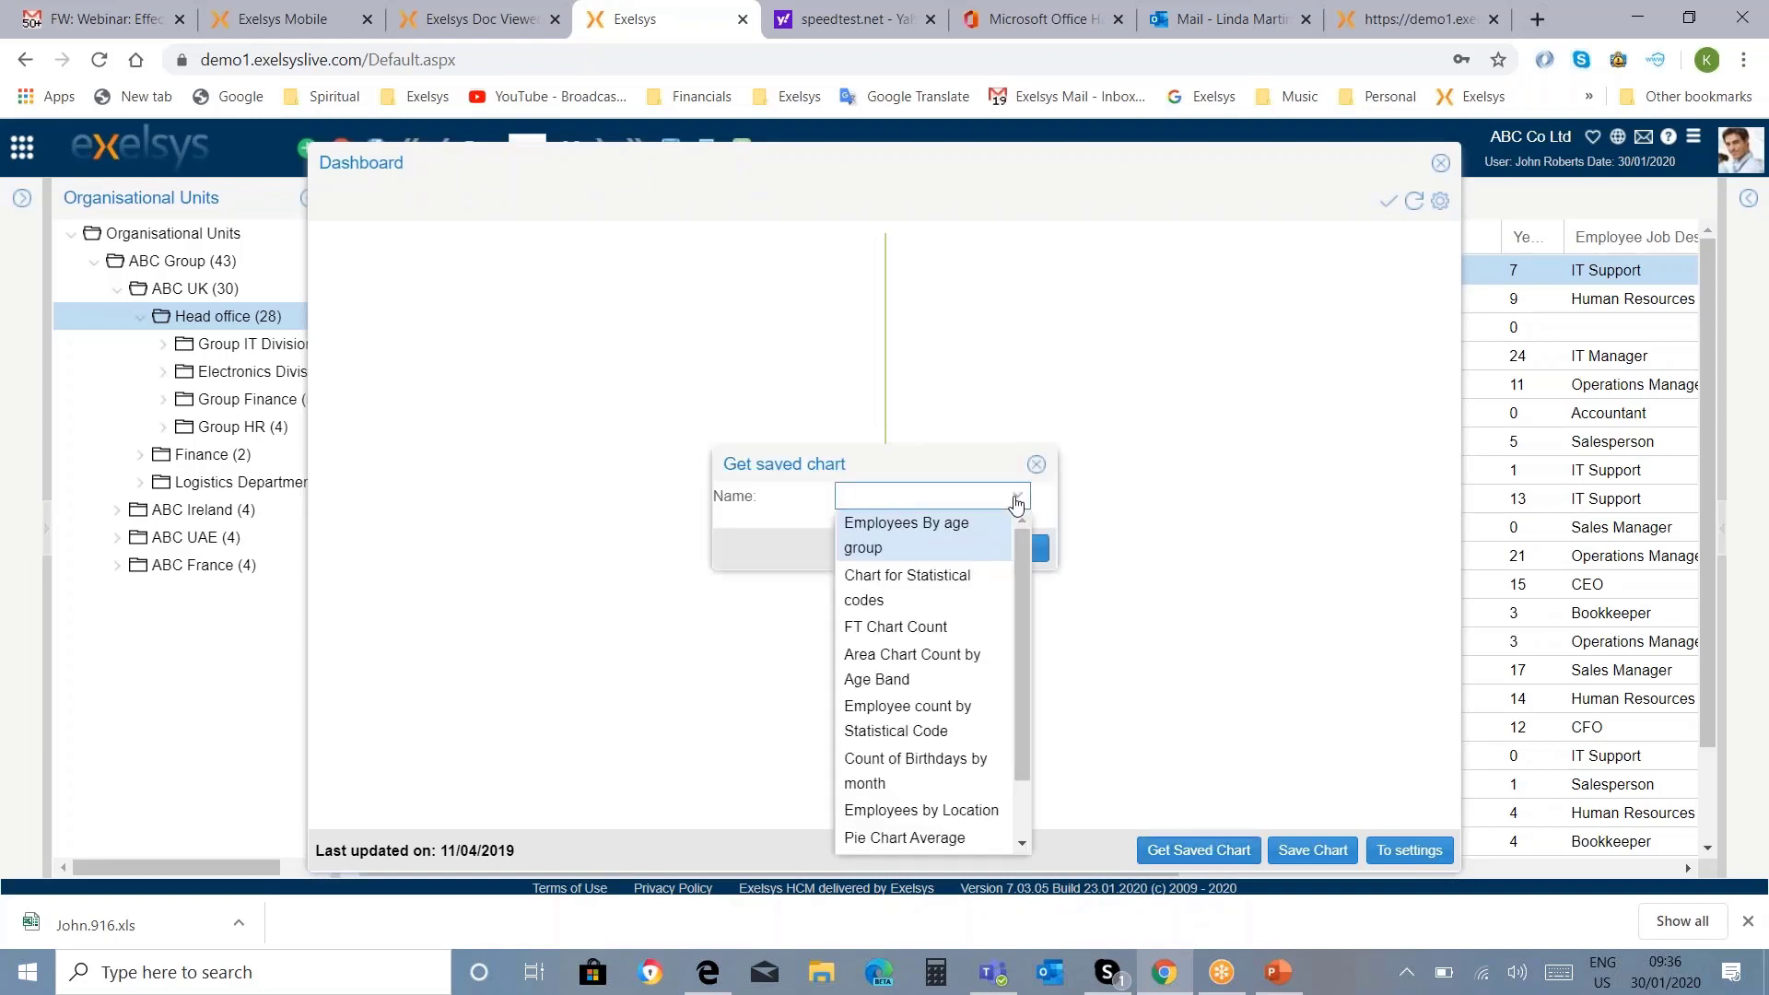
left_click(968, 665)
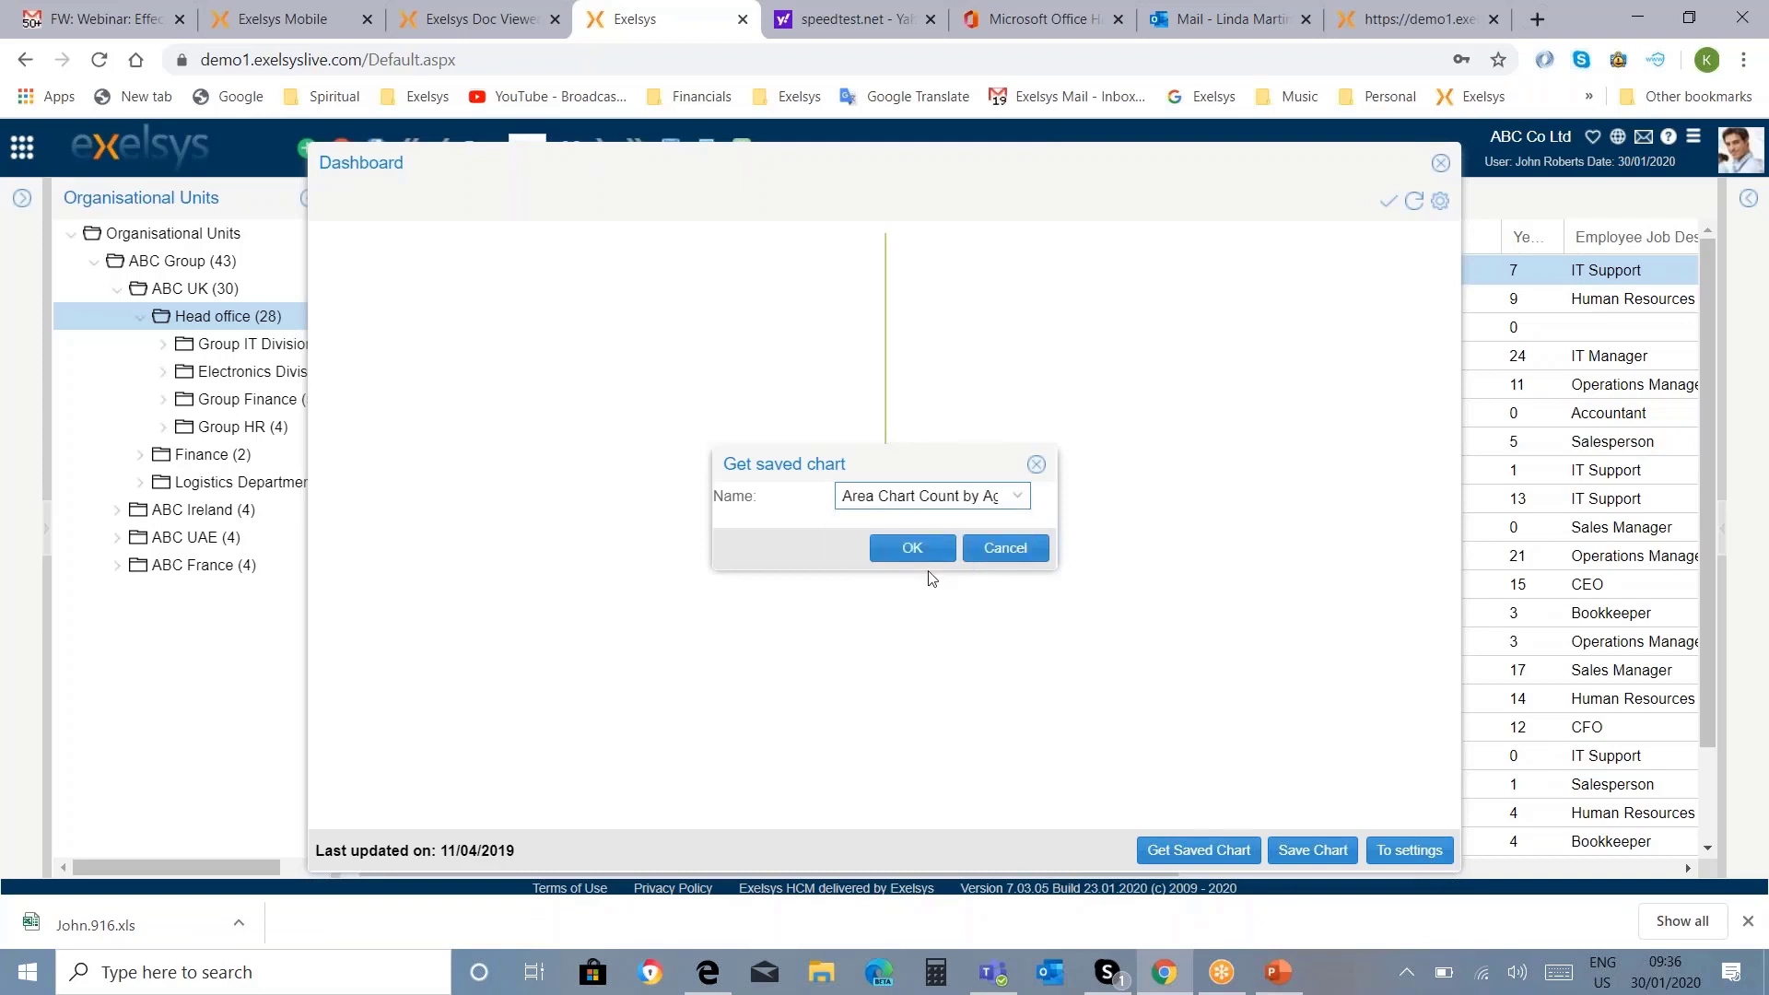
left_click(931, 553)
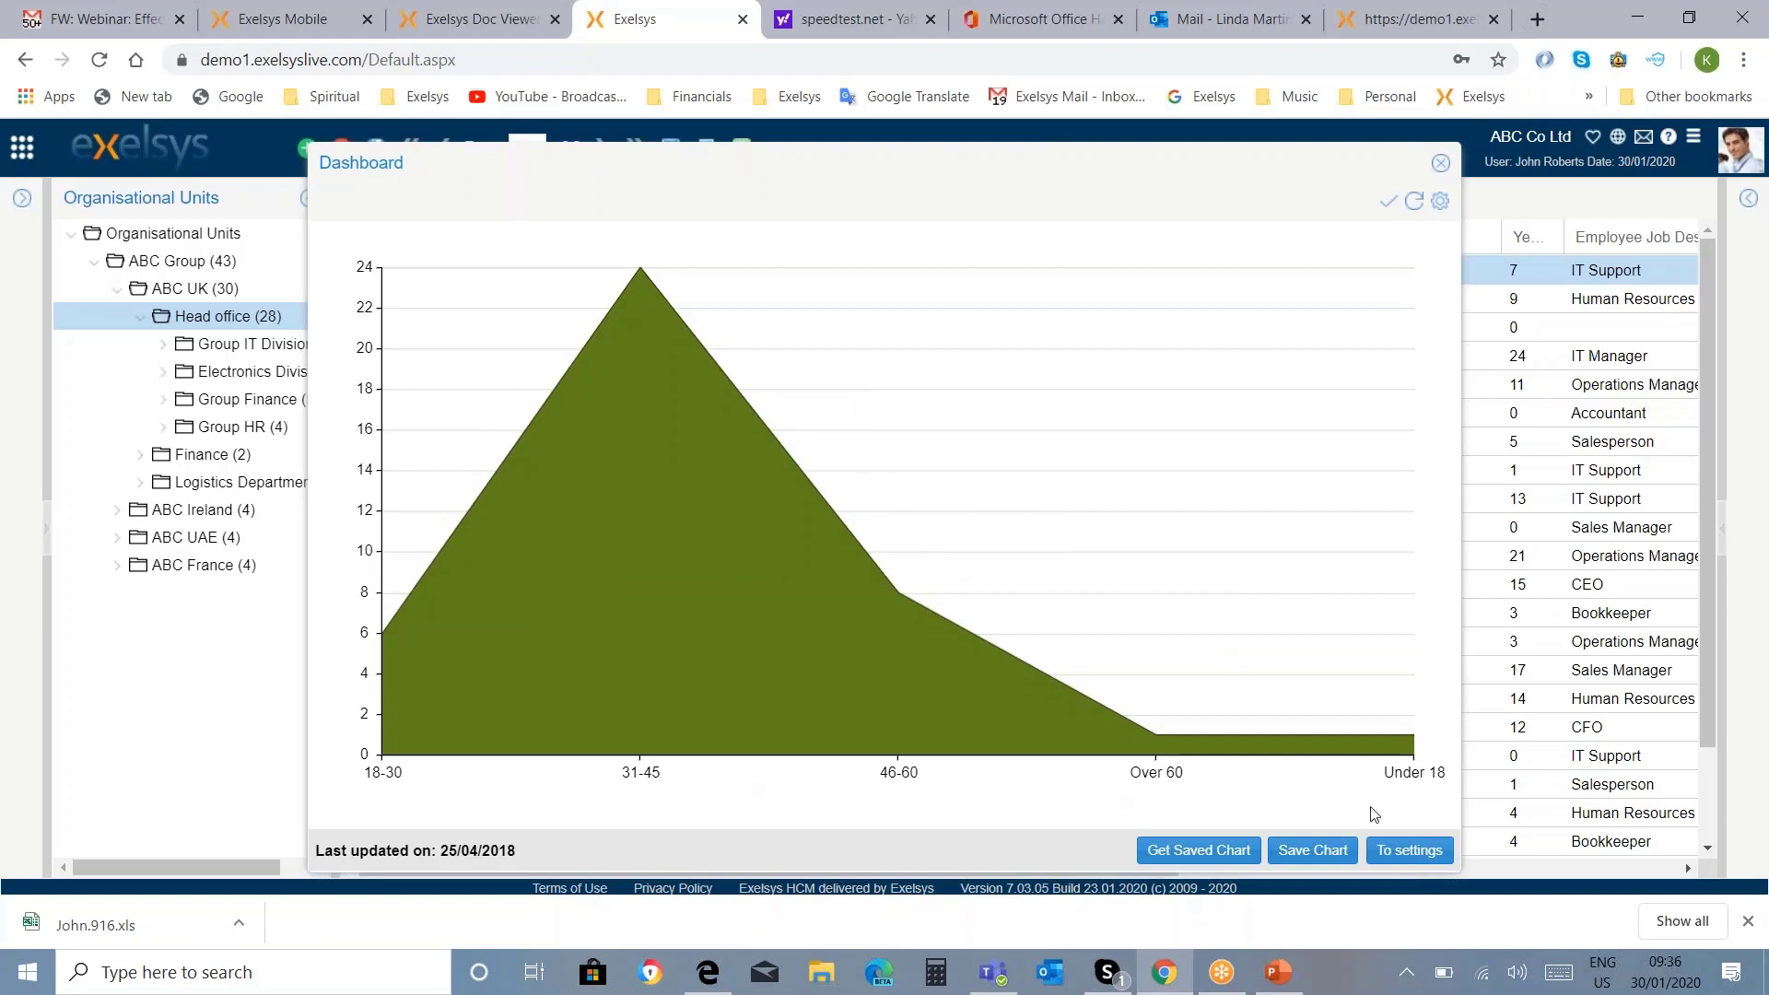
Step: Set the age band chart's type to Pie and its theme to Blue, and apply the settings
left_click(1408, 851)
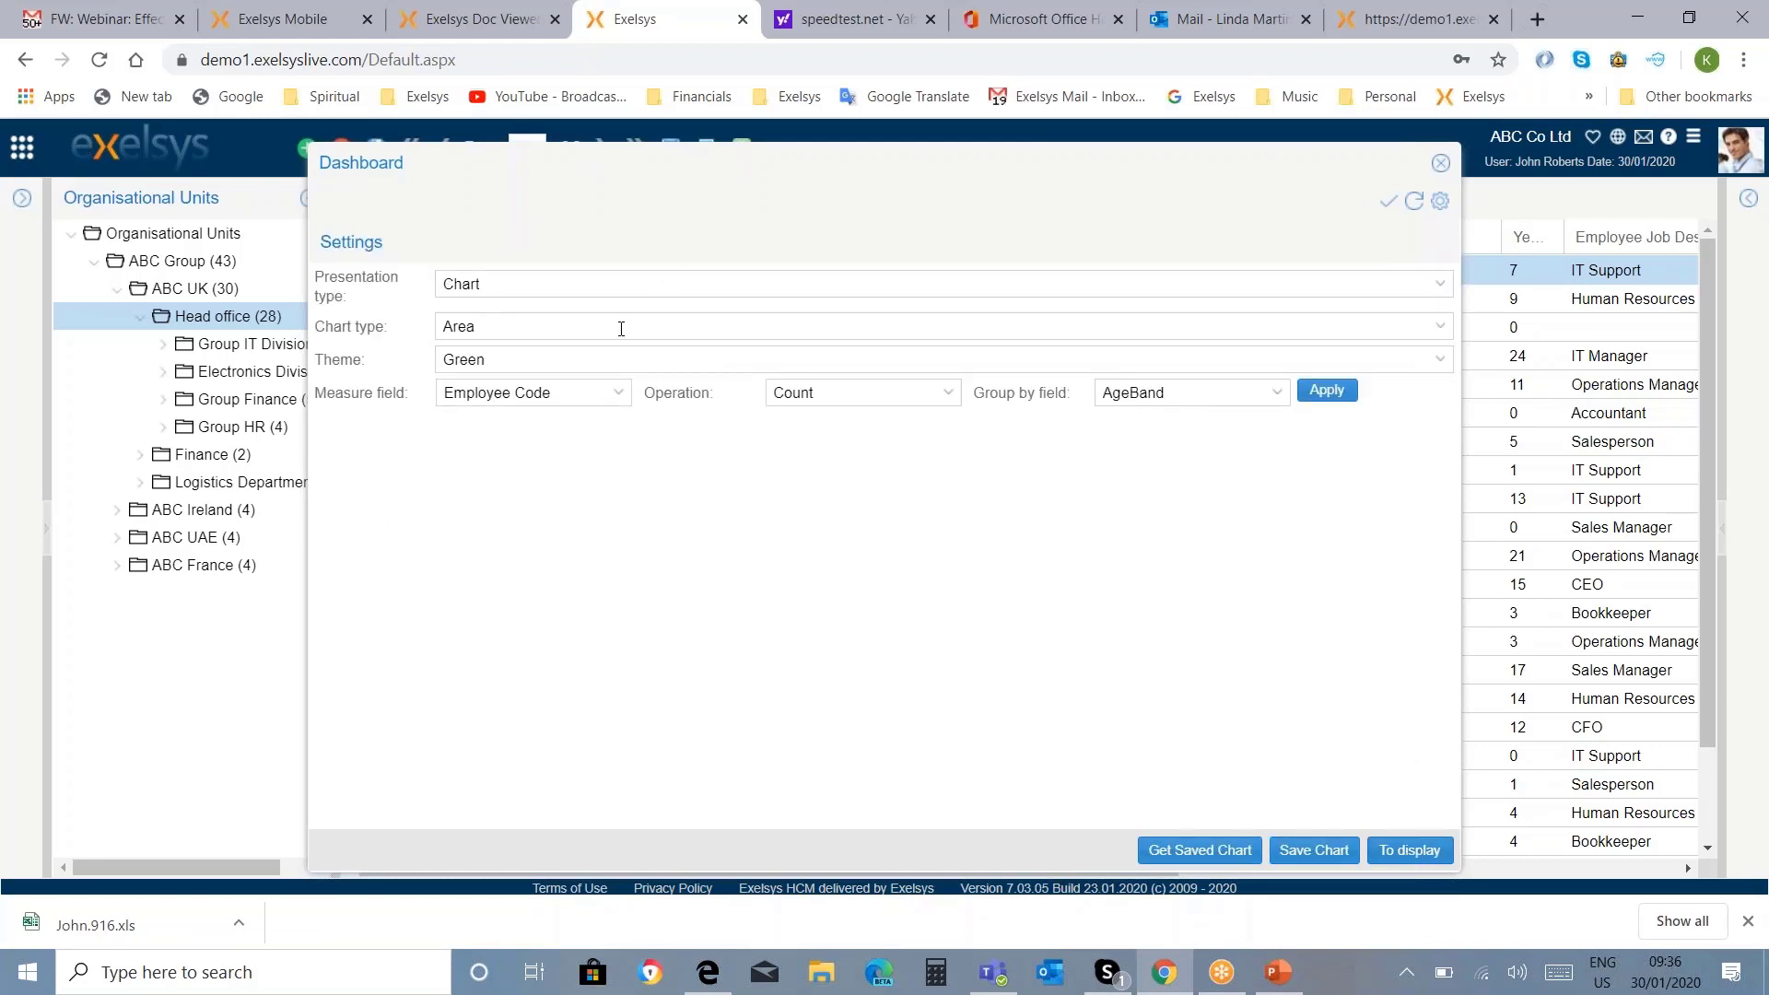
left_click(1439, 326)
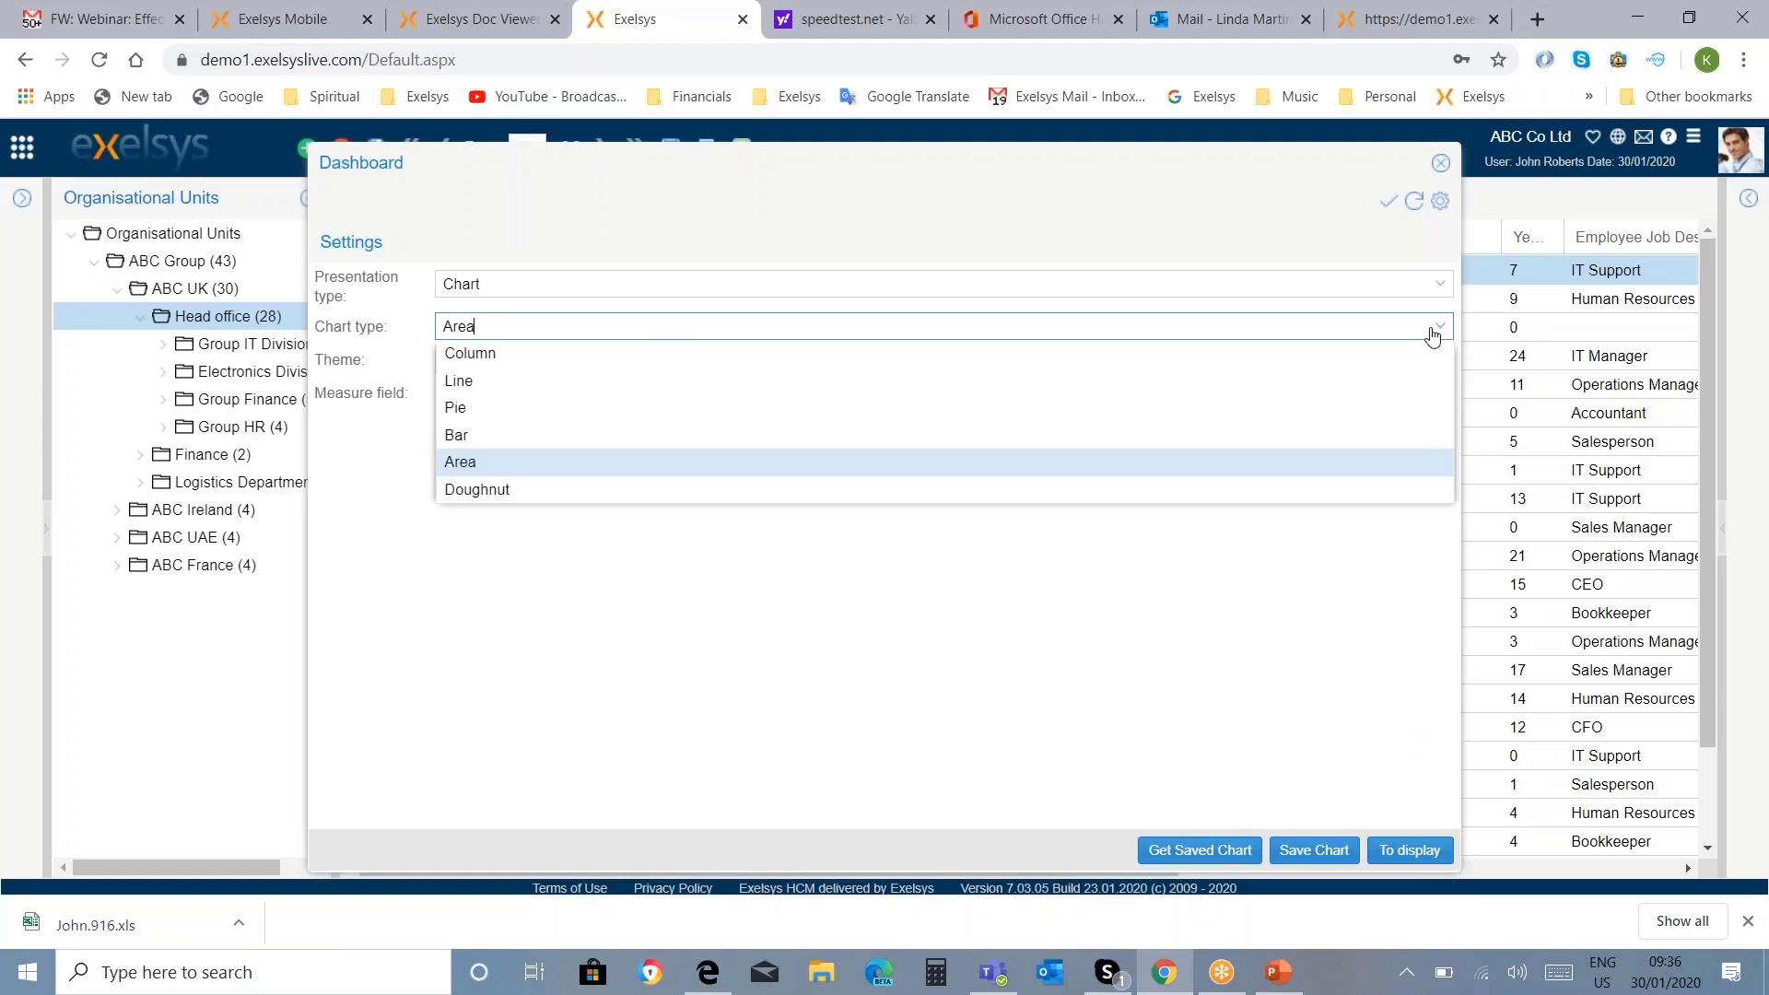
left_click(602, 421)
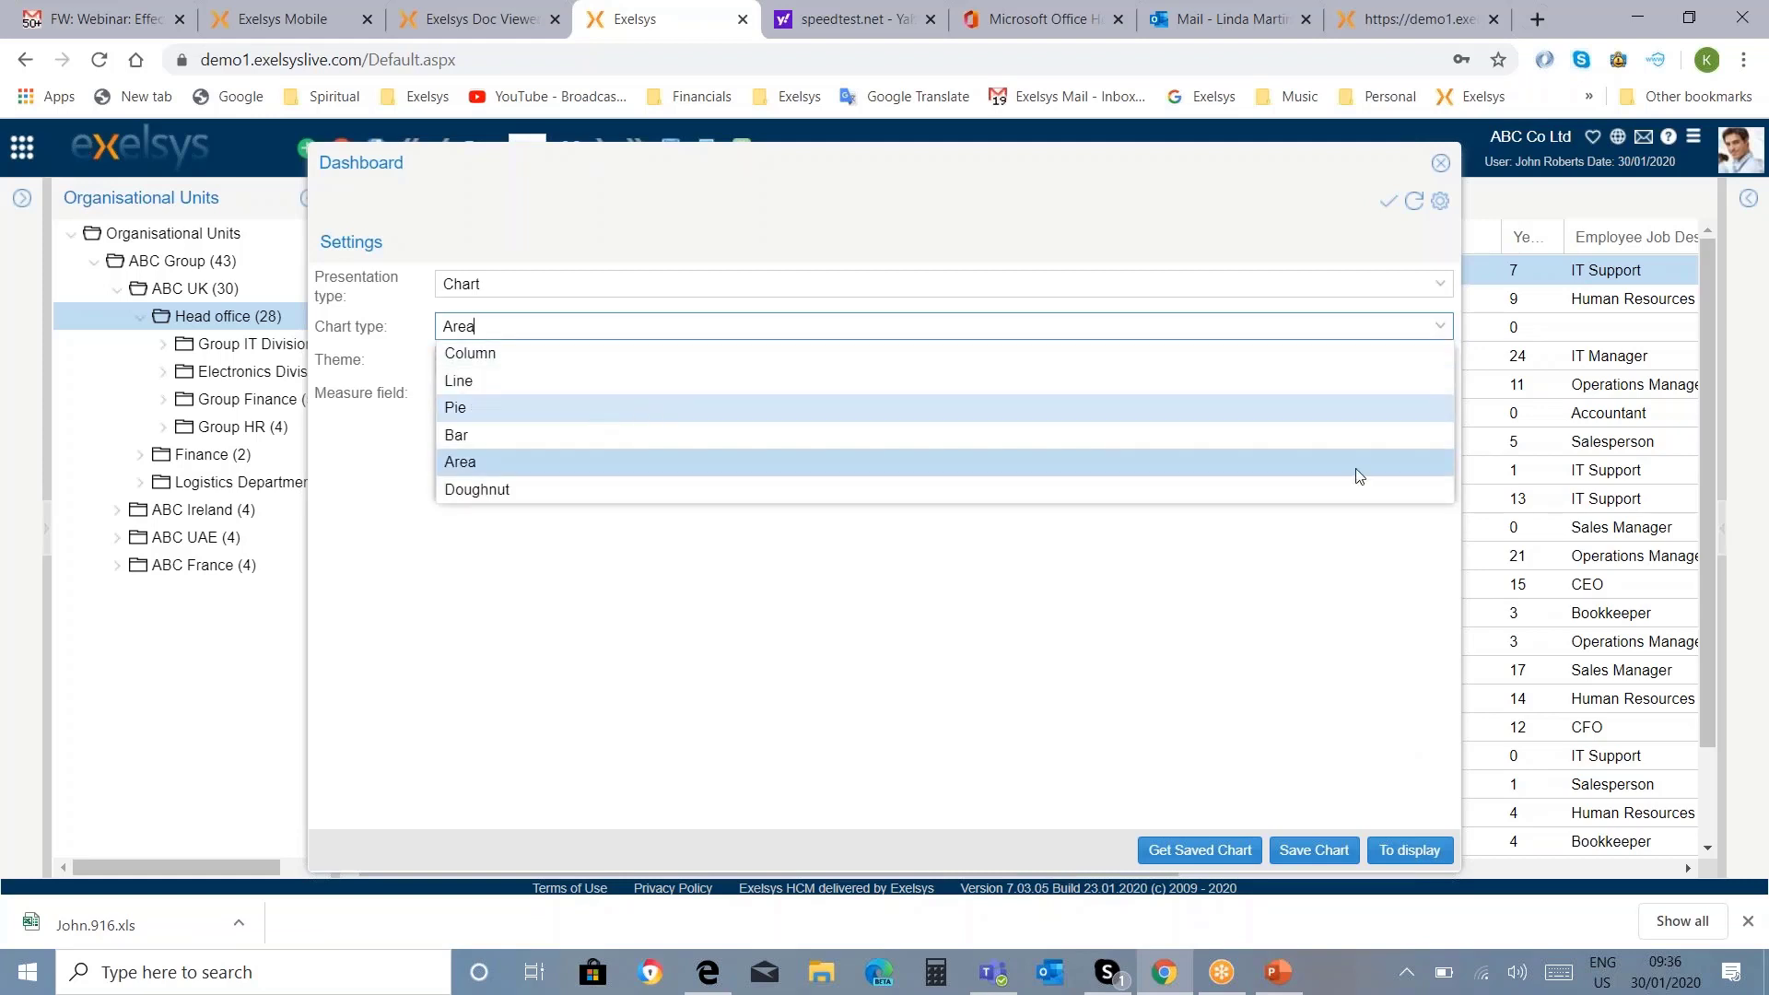
left_click(1446, 364)
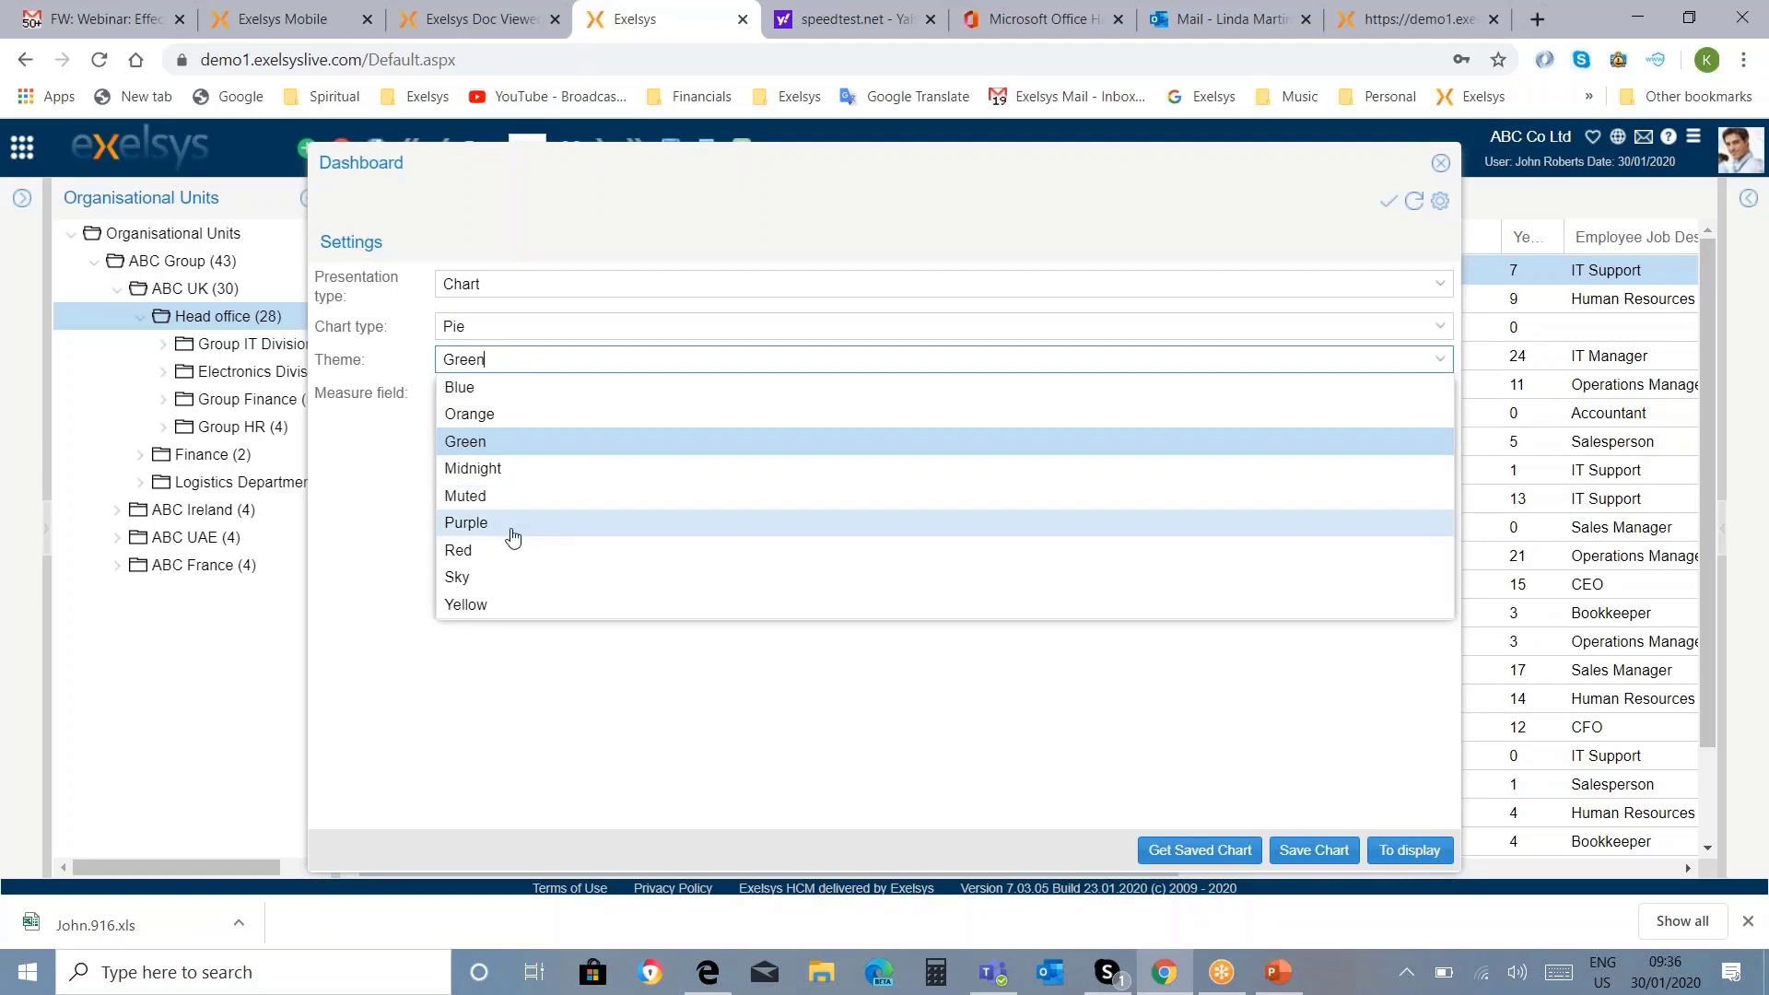
left_click(506, 387)
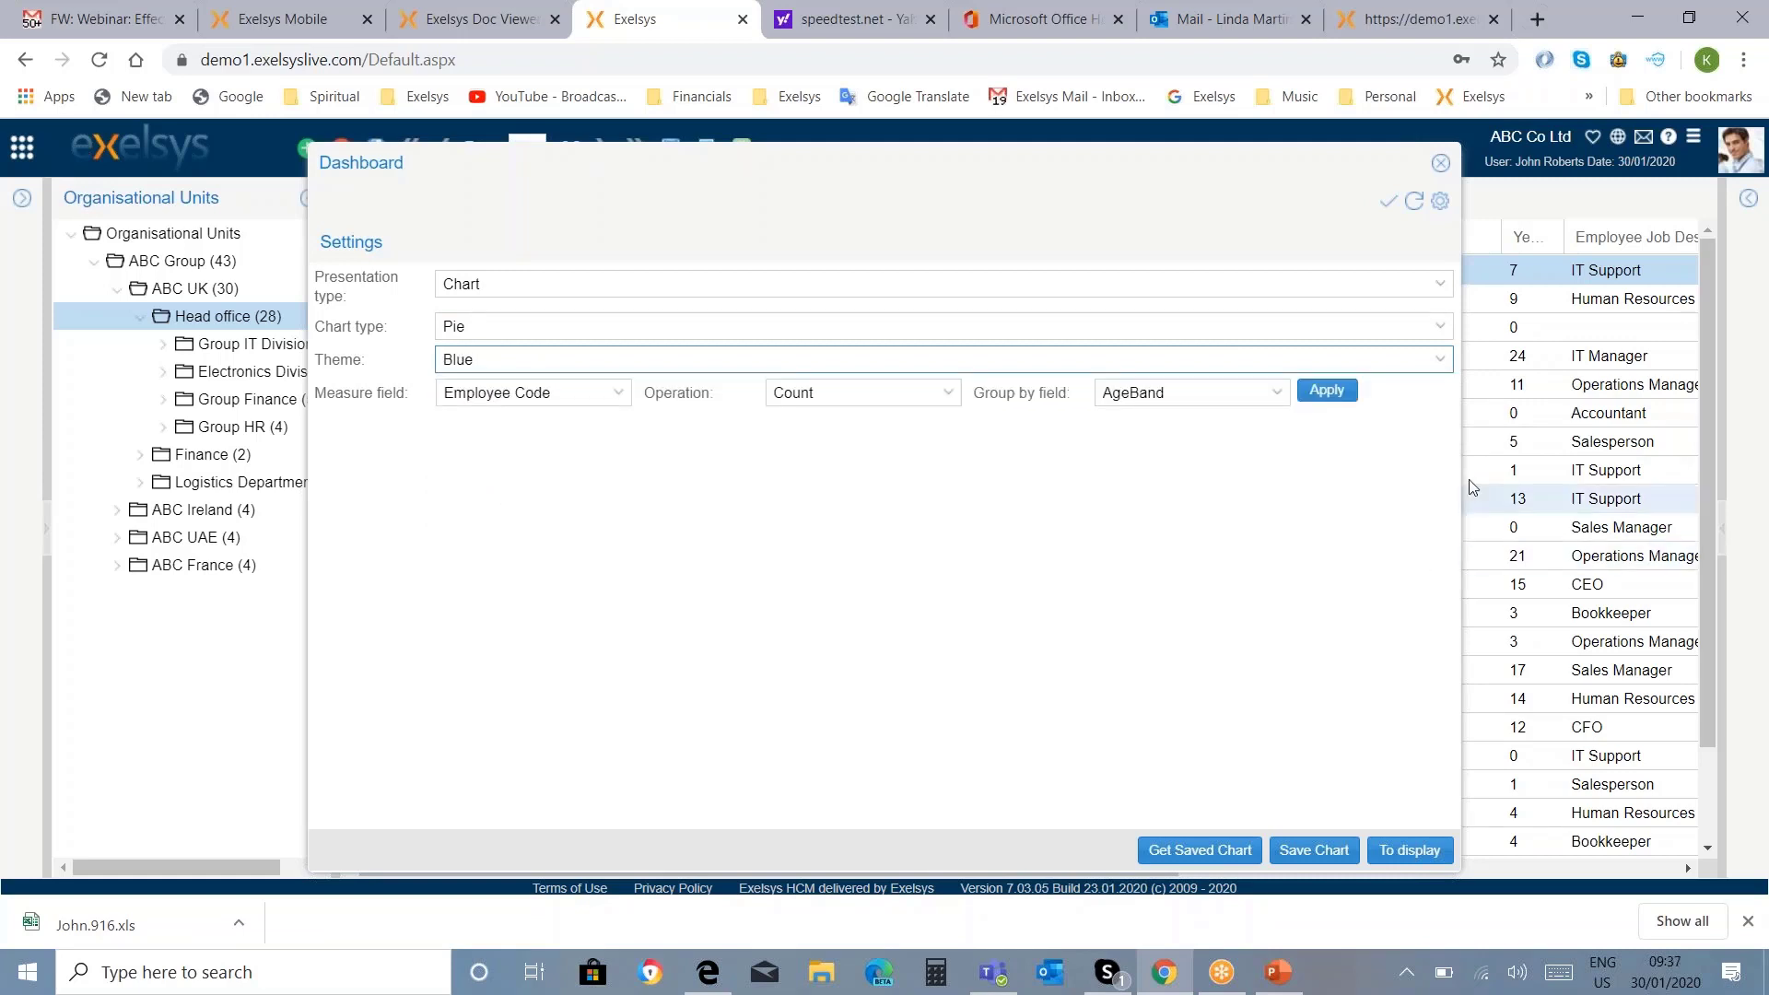
left_click(1346, 394)
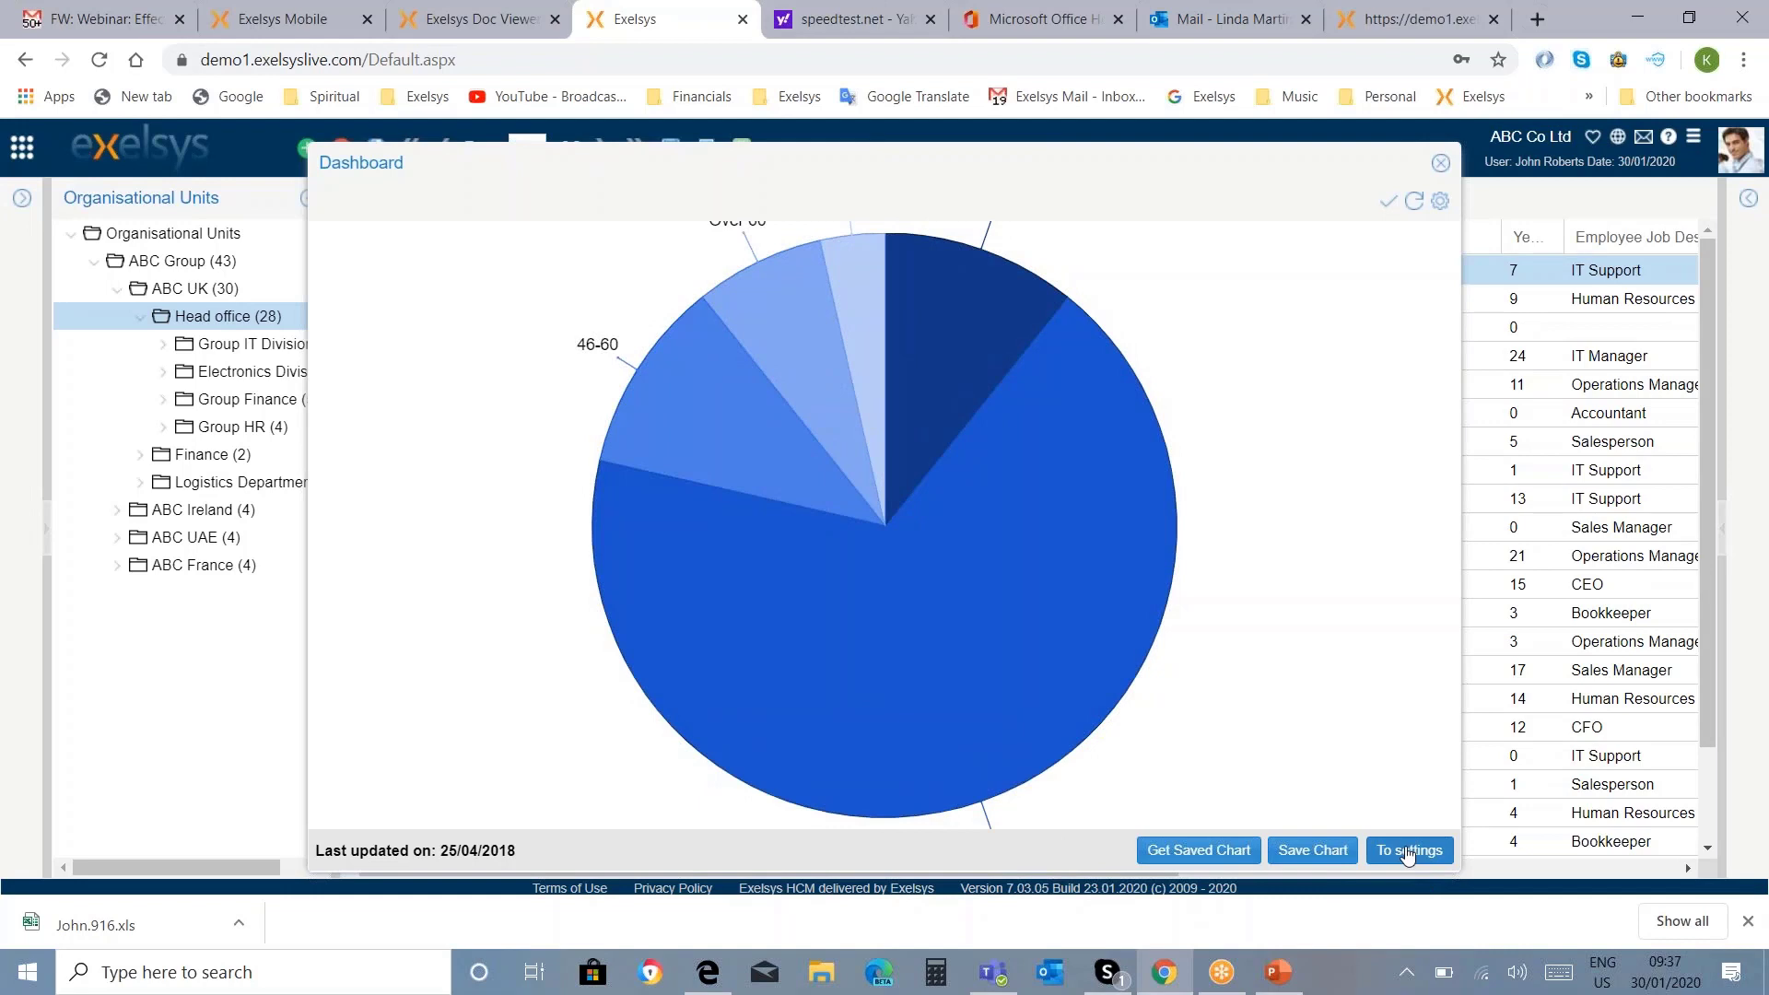
Step: Change the age band chart to a Bar chart, apply it, and close the dashboard without saving the chart
left_click(1408, 852)
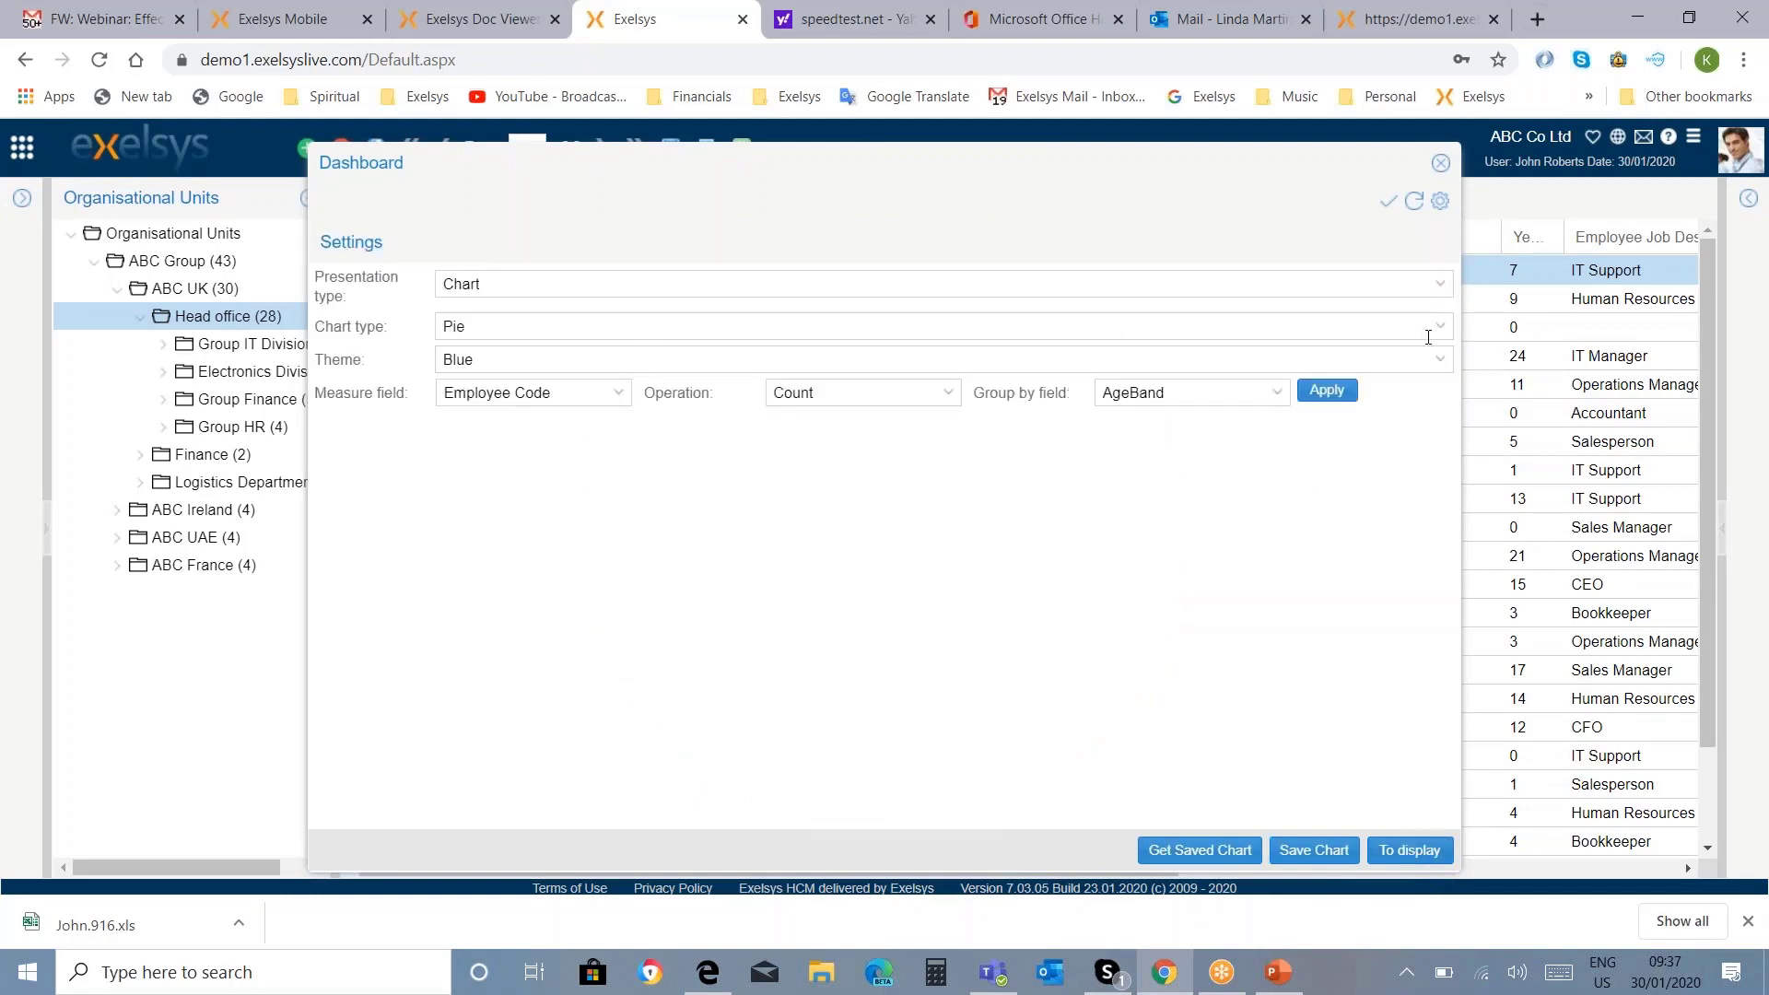
left_click(1437, 330)
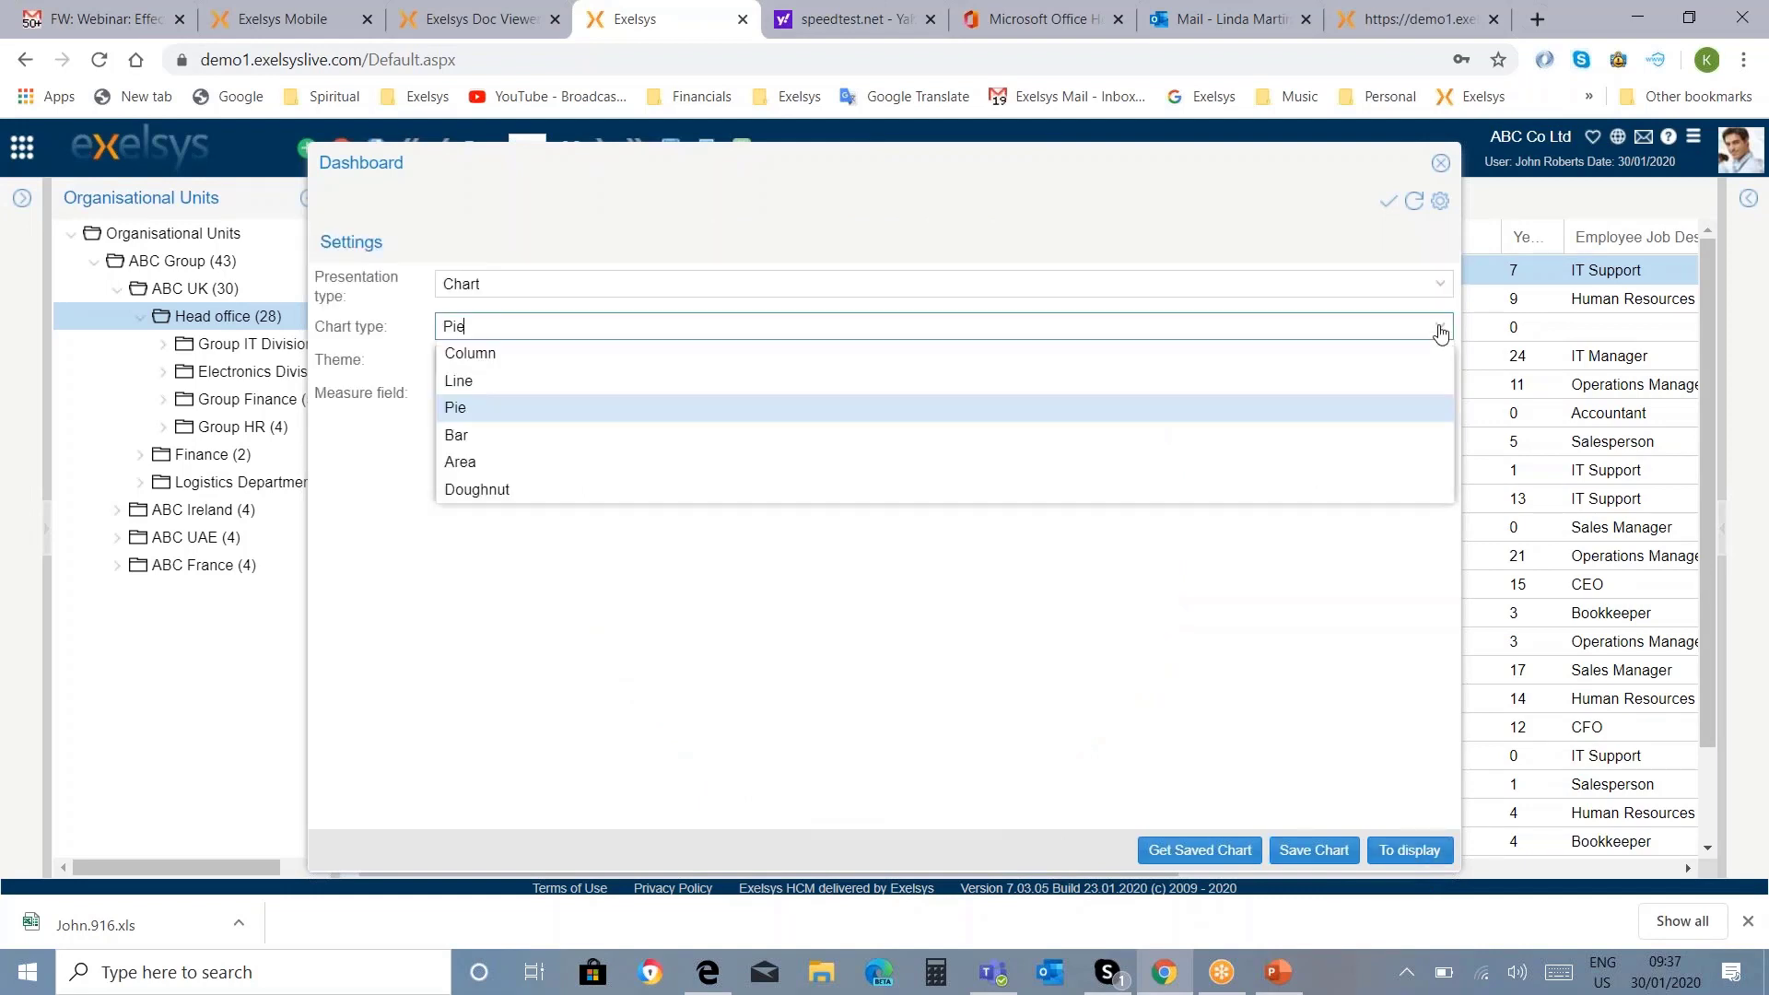
left_click(478, 445)
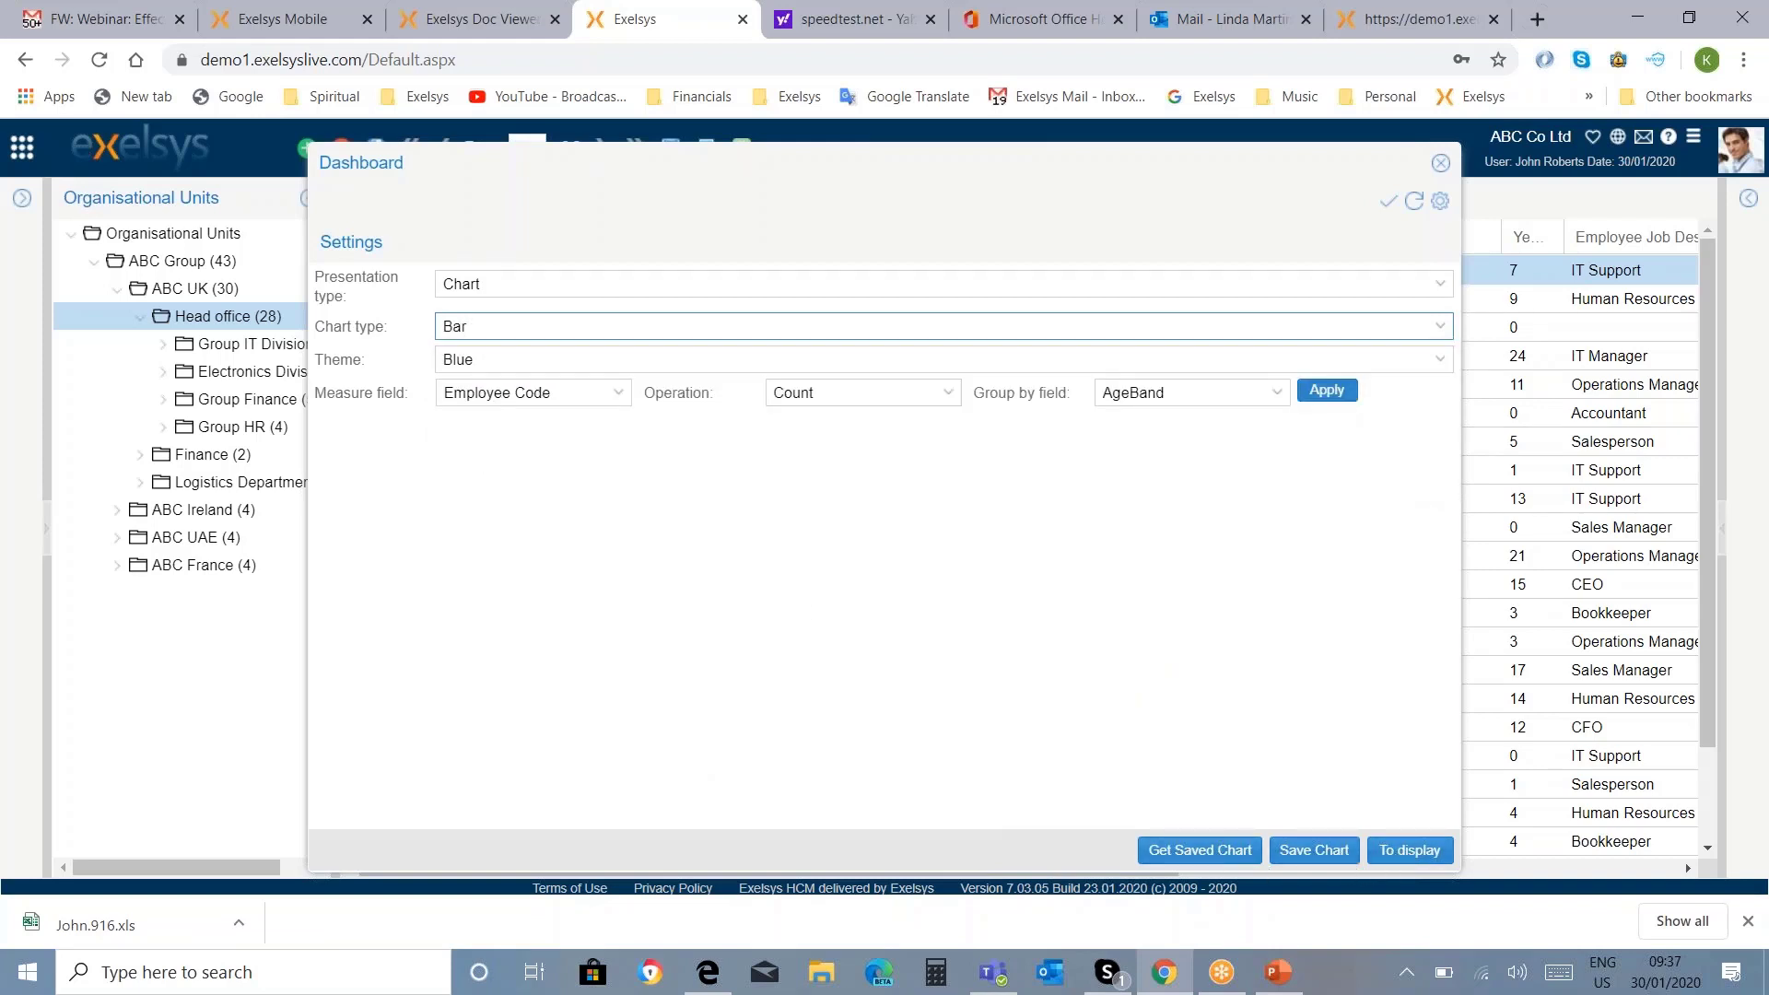
left_click(1327, 390)
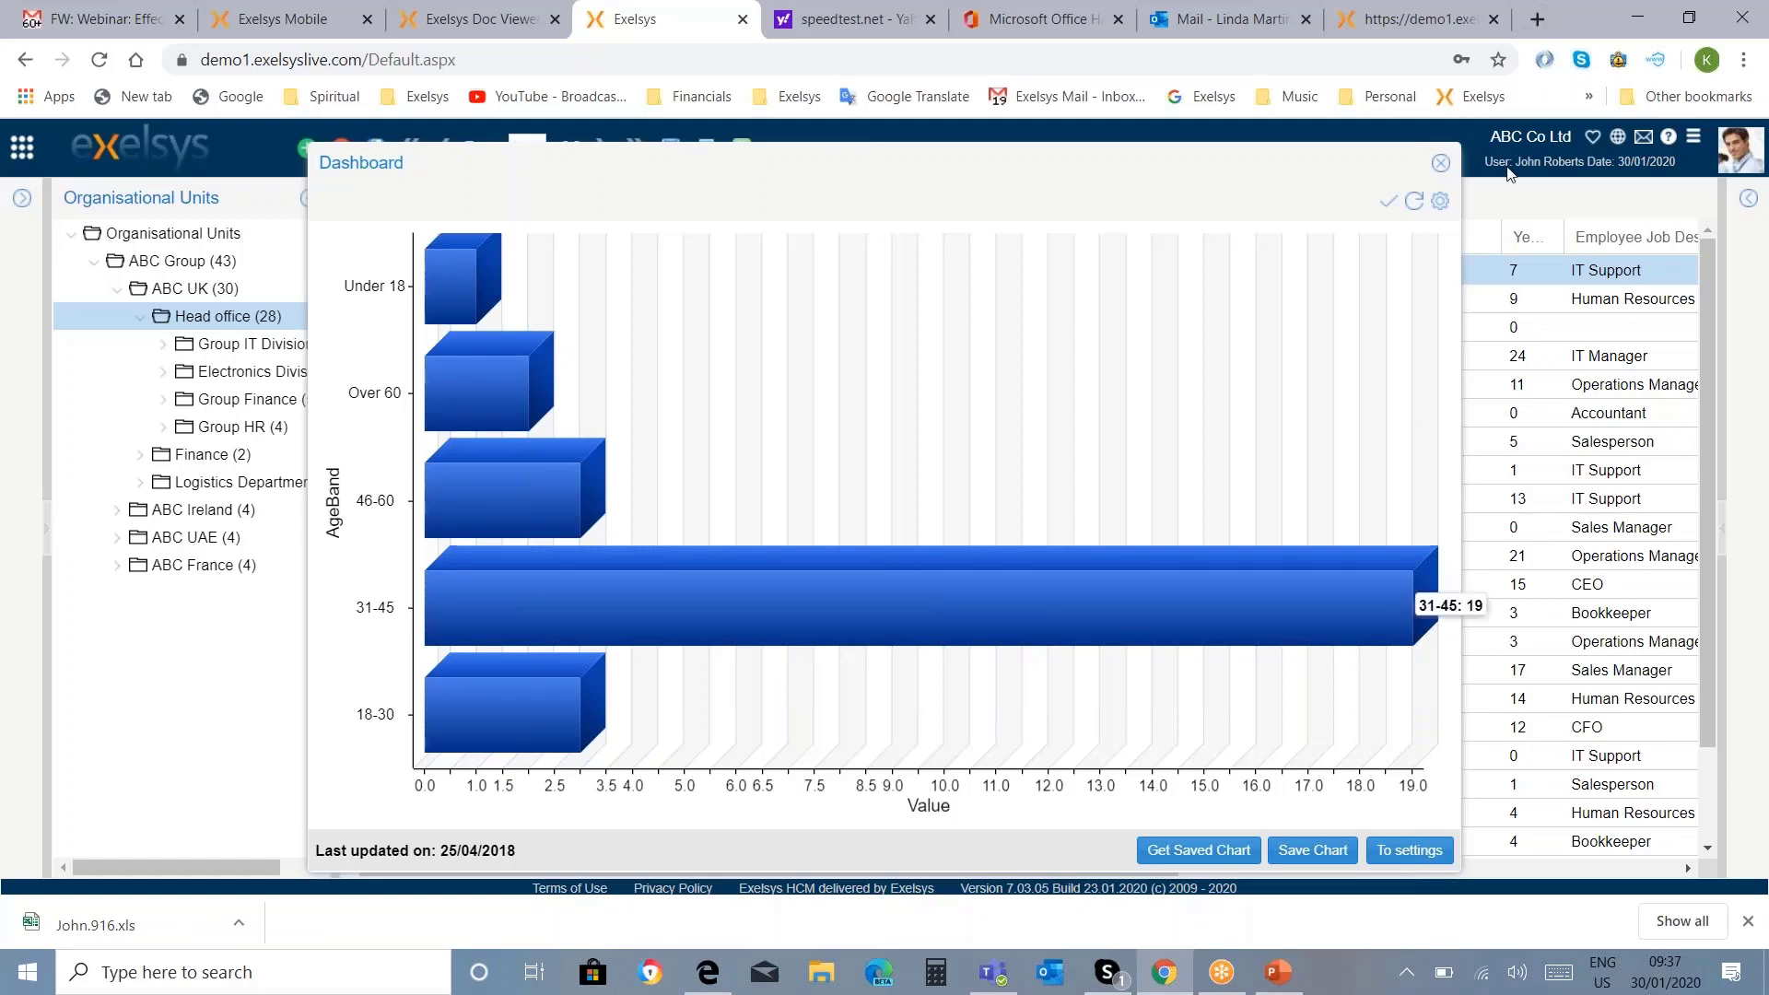
left_click(1439, 166)
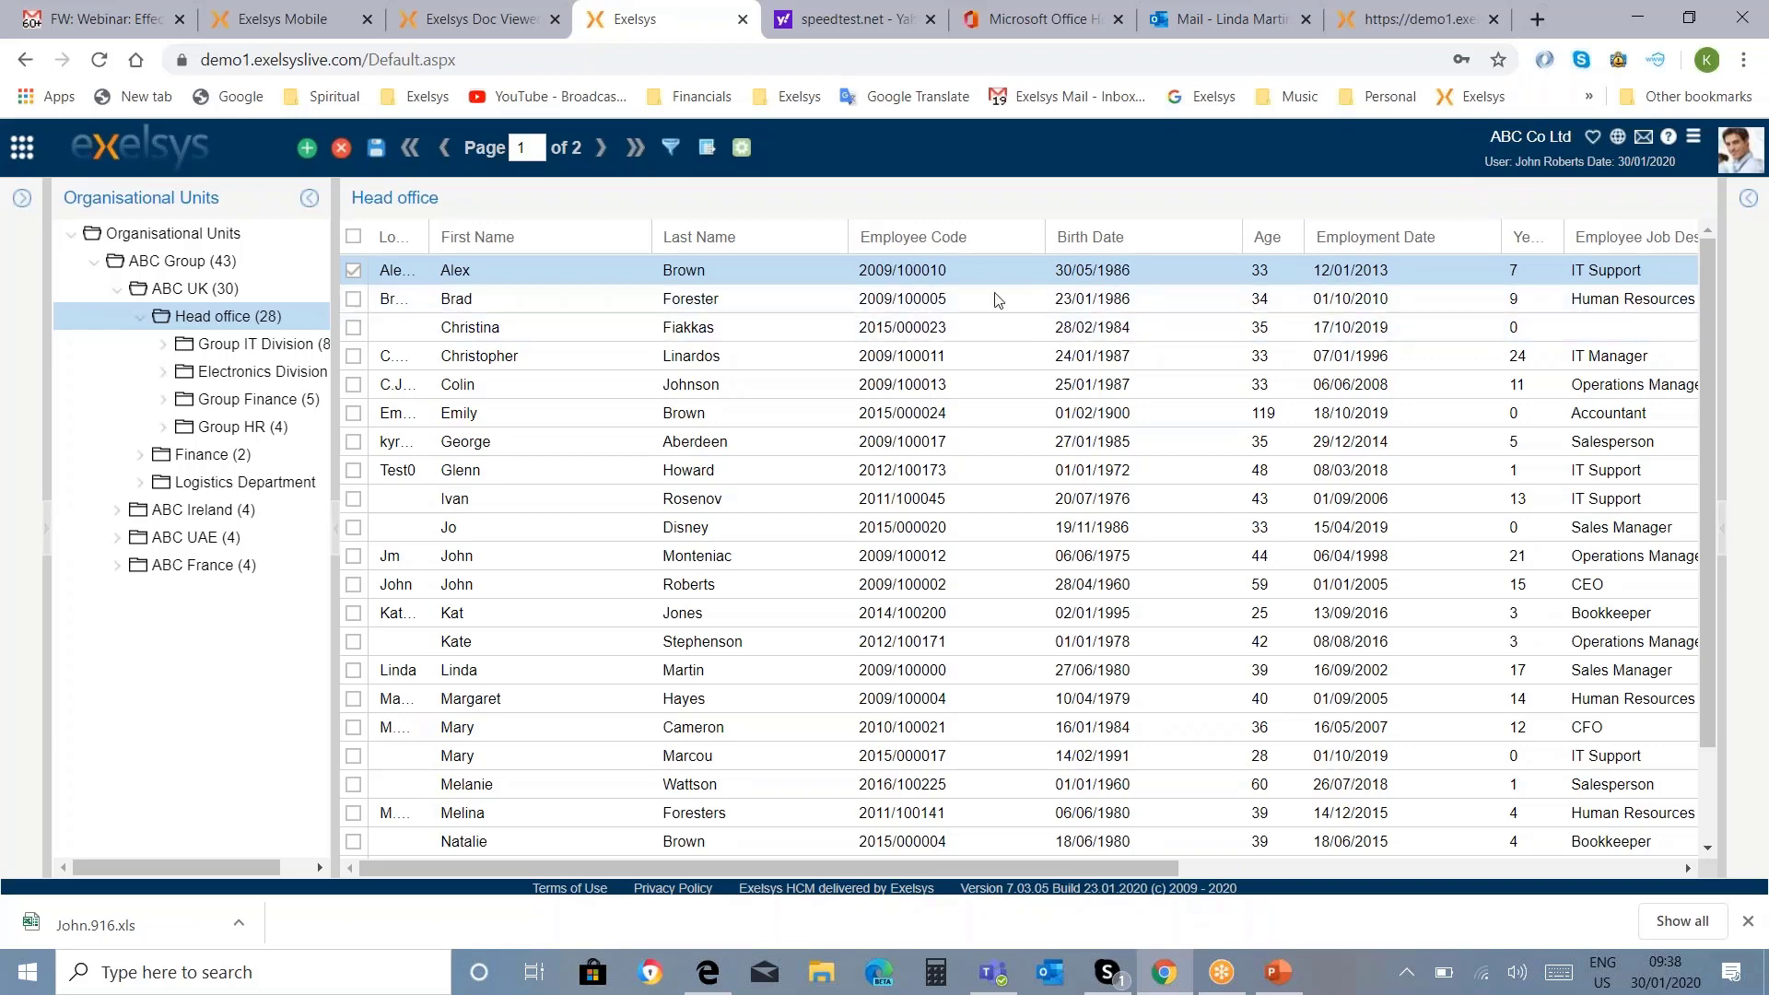
Step: Change the application theme to NeptuneTheme
left_click(1694, 136)
mouse_move(1642, 277)
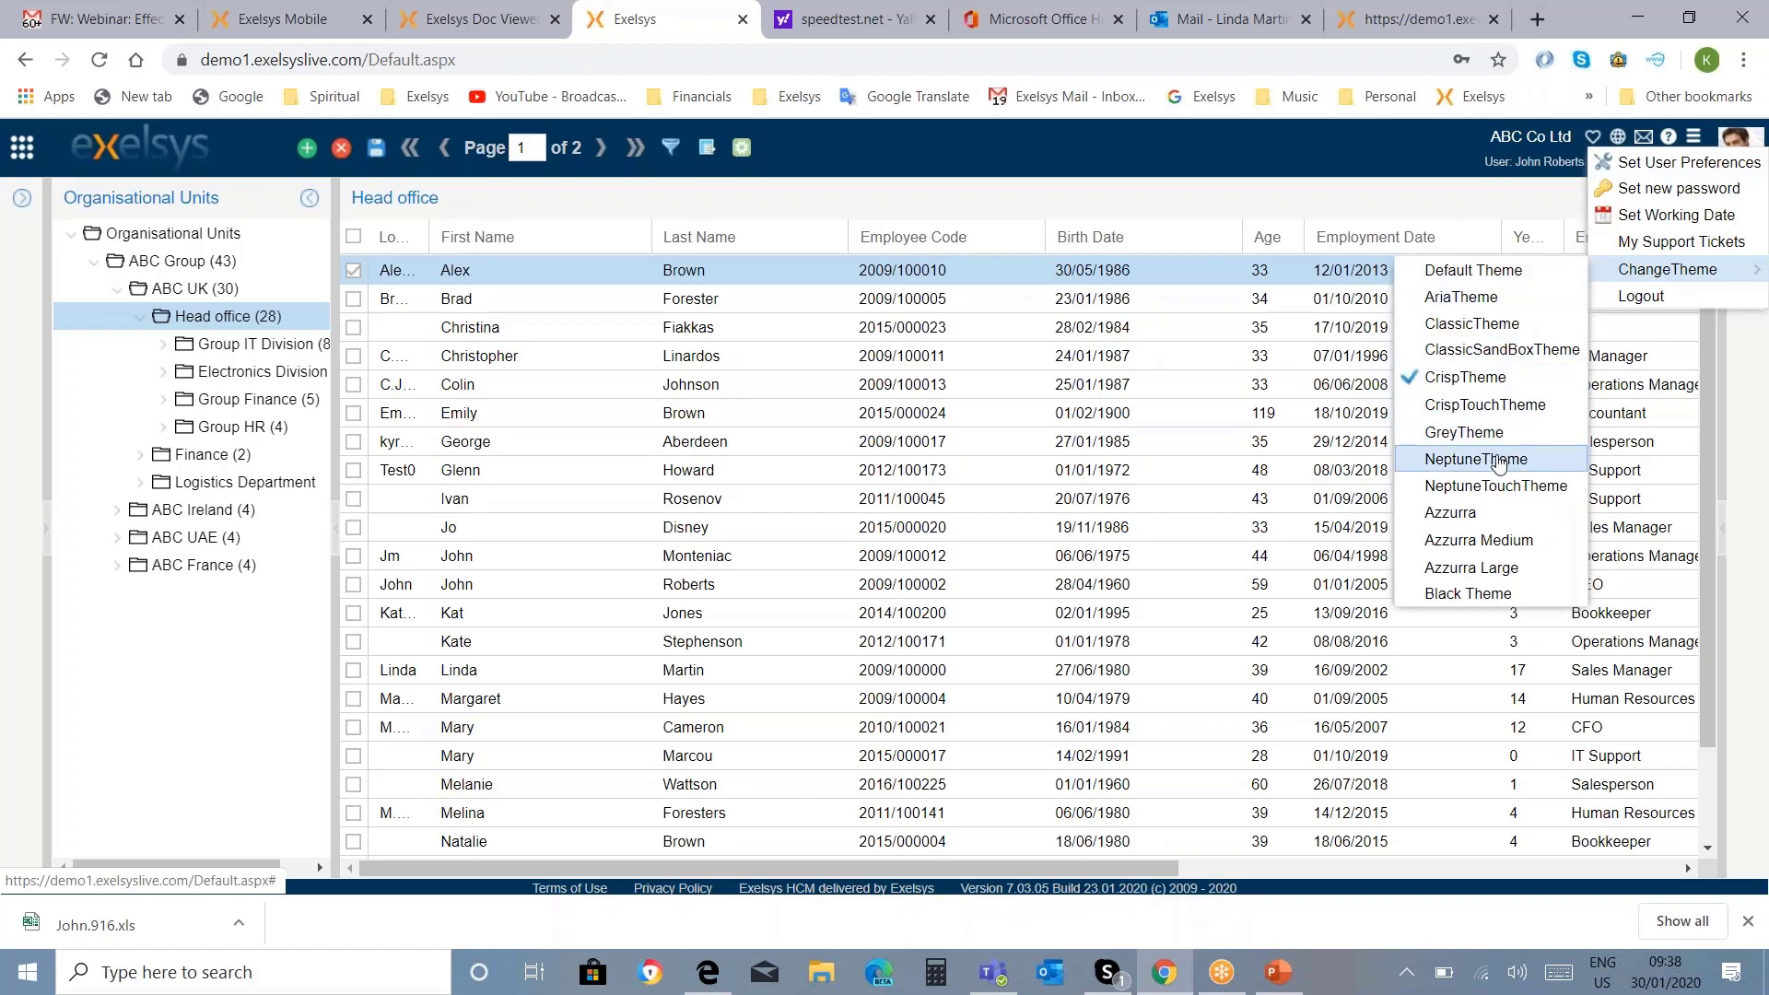
left_click(1500, 461)
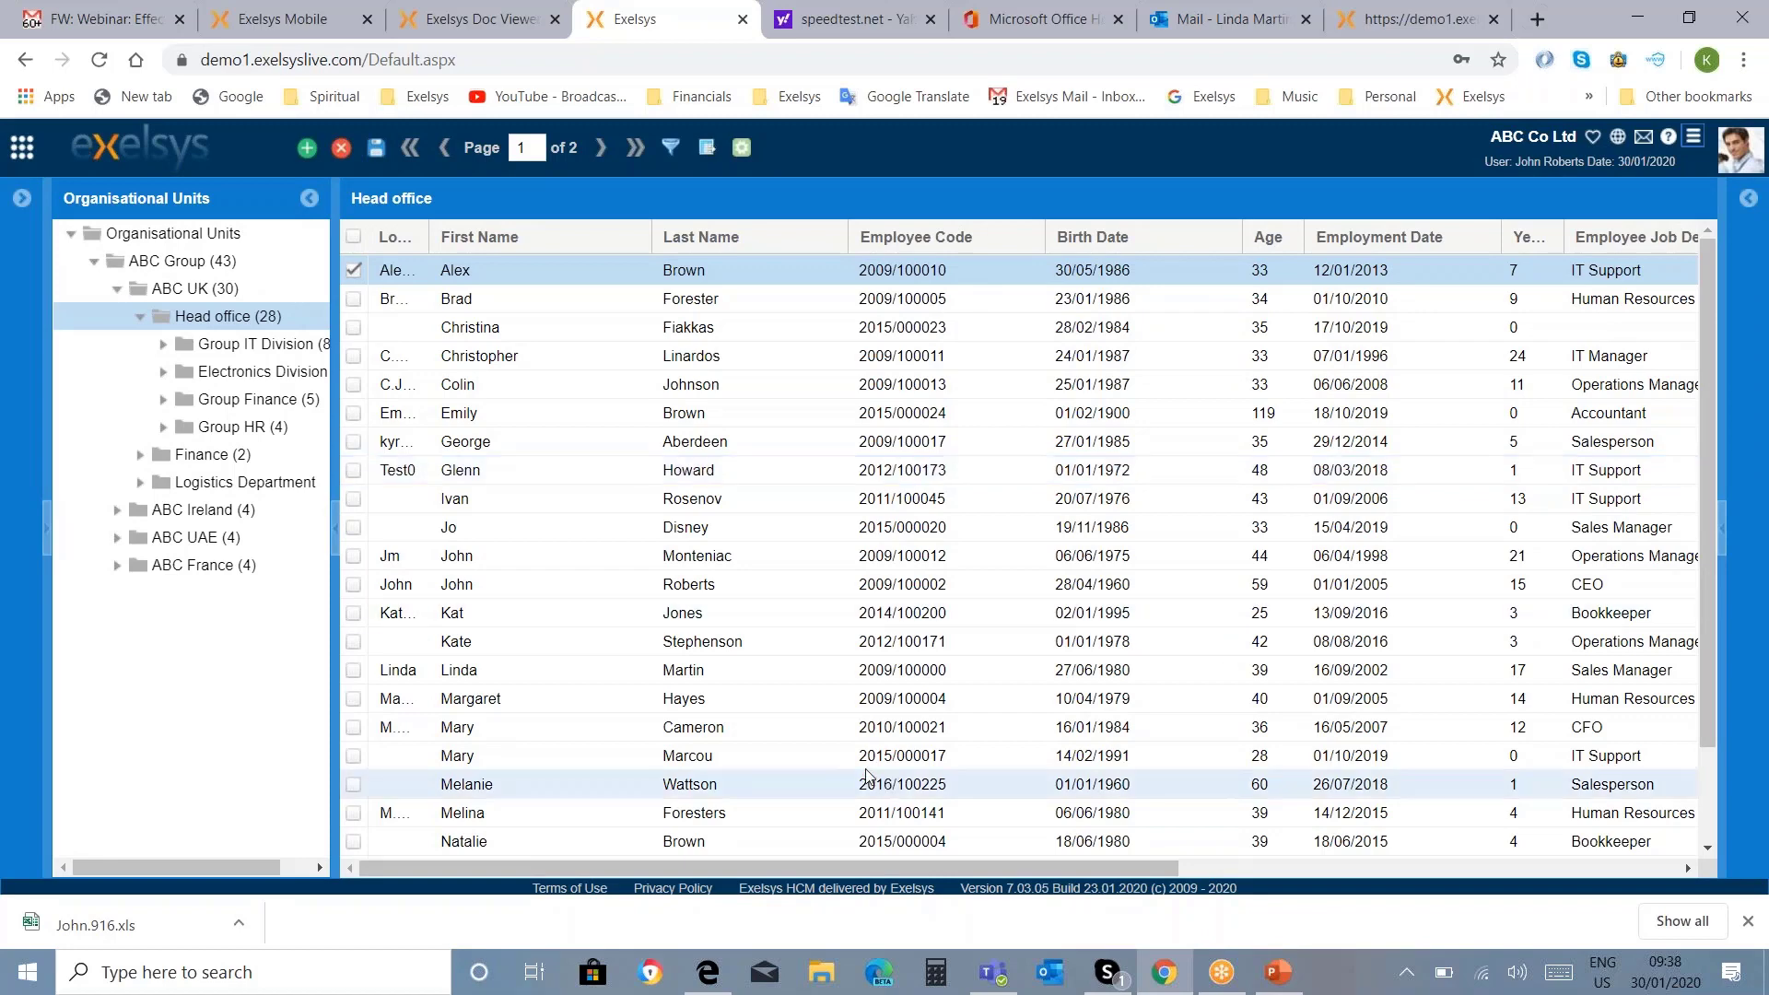
Step: Expand Absence Management in the module navigation, widen the navigation area, and open the Absences Planner
left_click(21, 199)
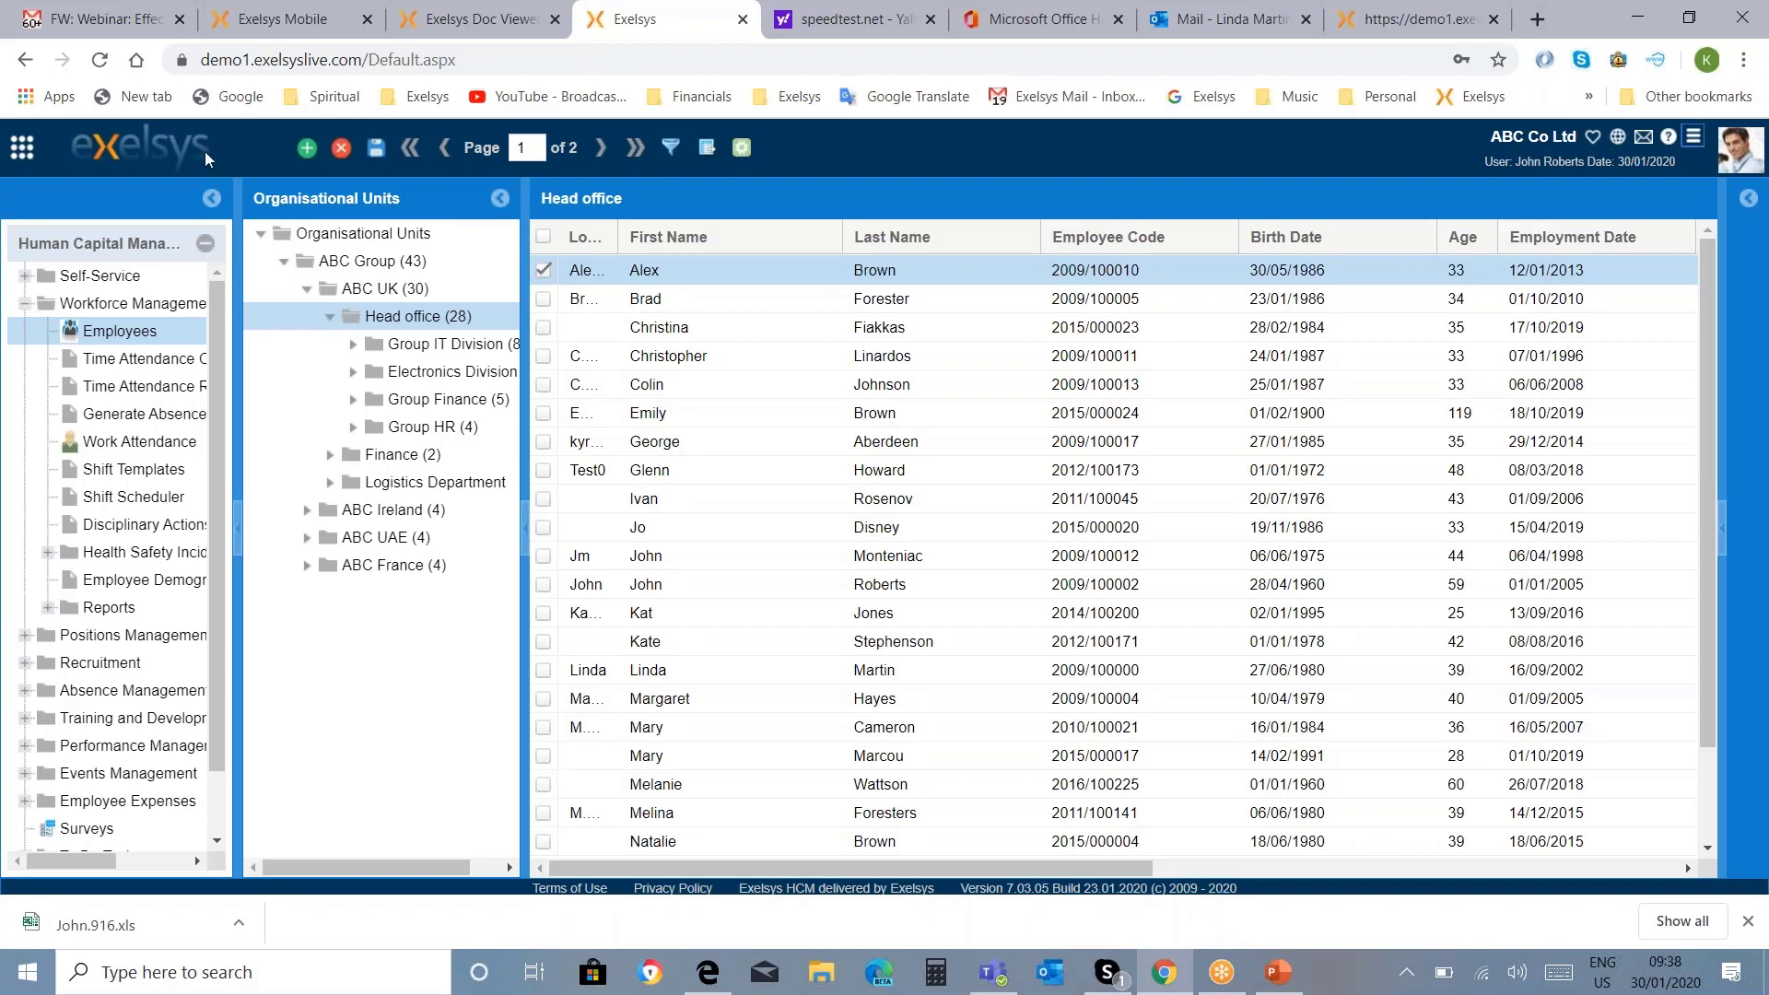
left_click(20, 306)
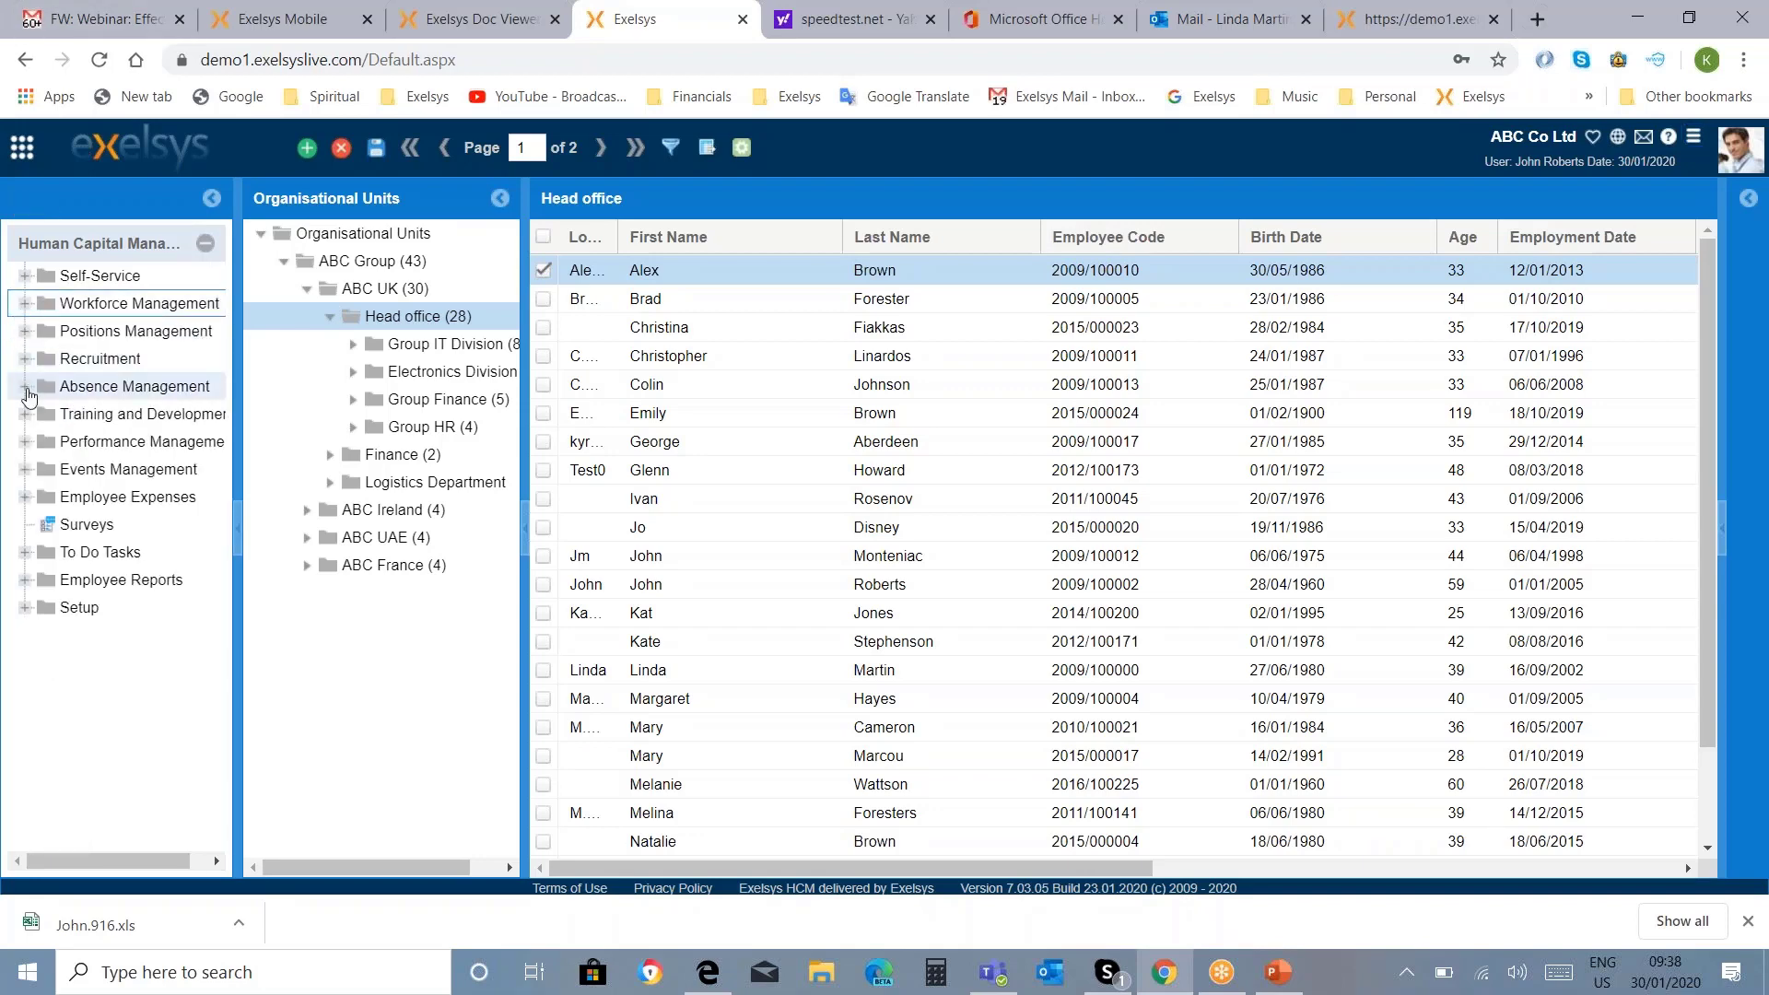
left_click(27, 392)
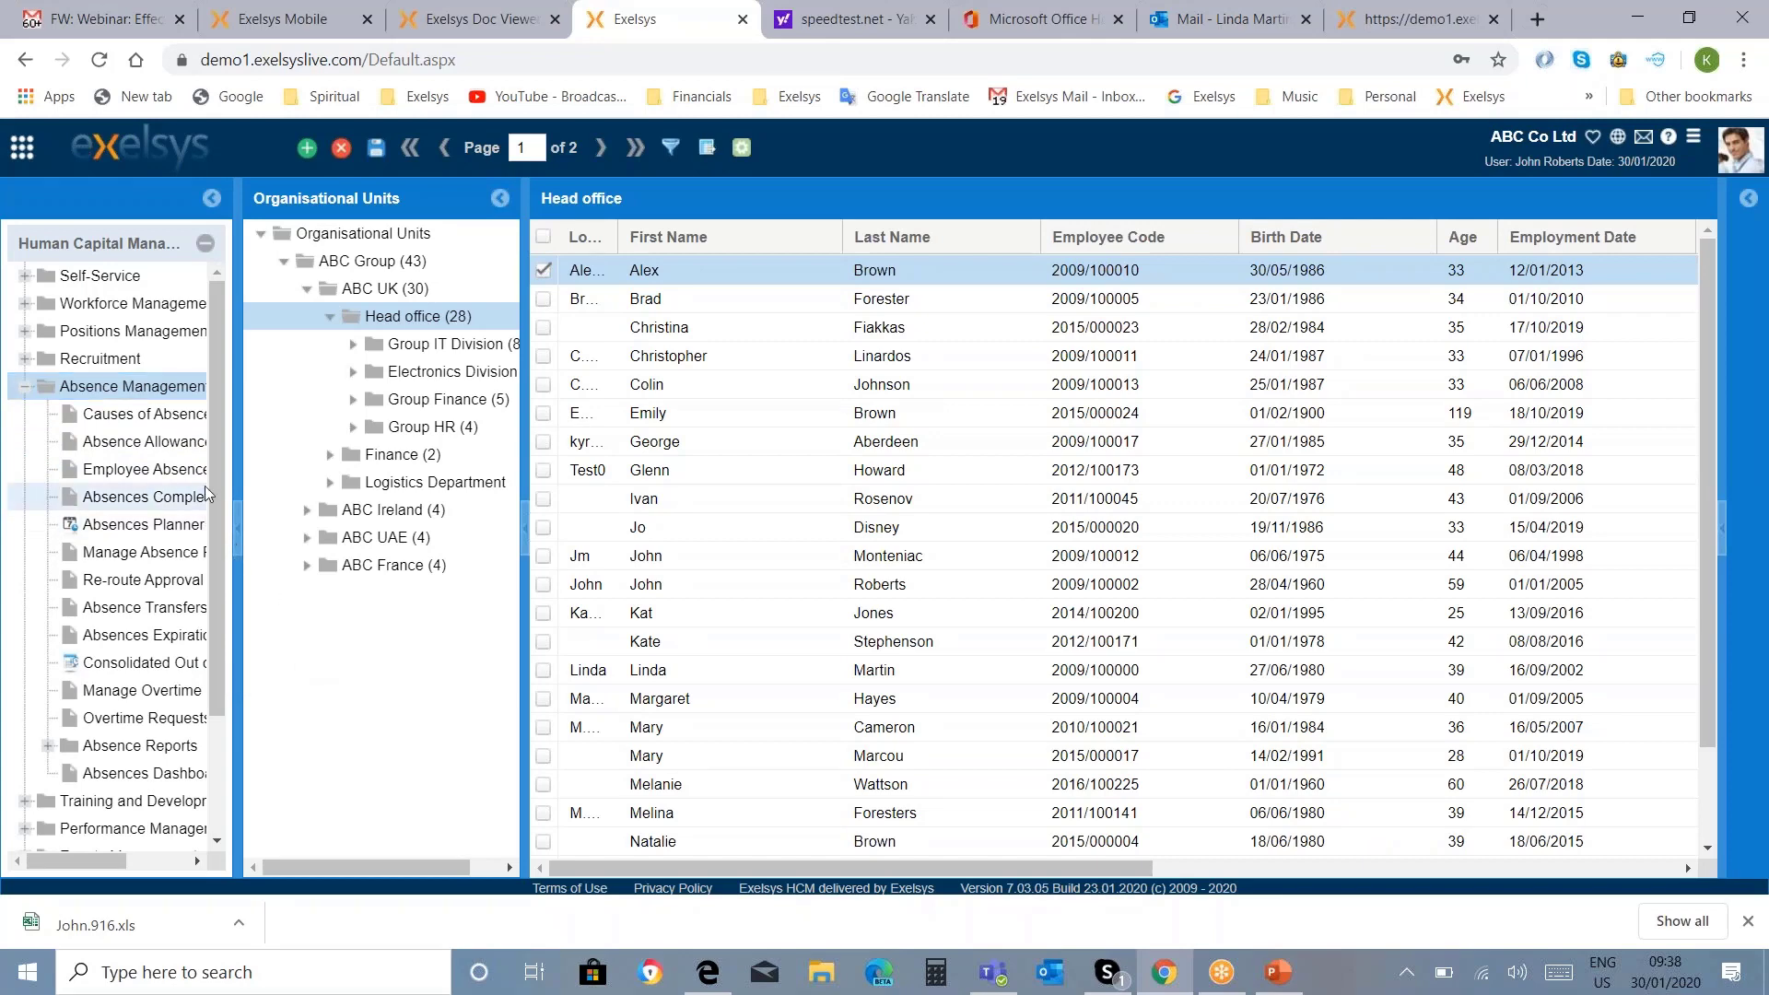
left_click_drag(238, 530, 343, 522)
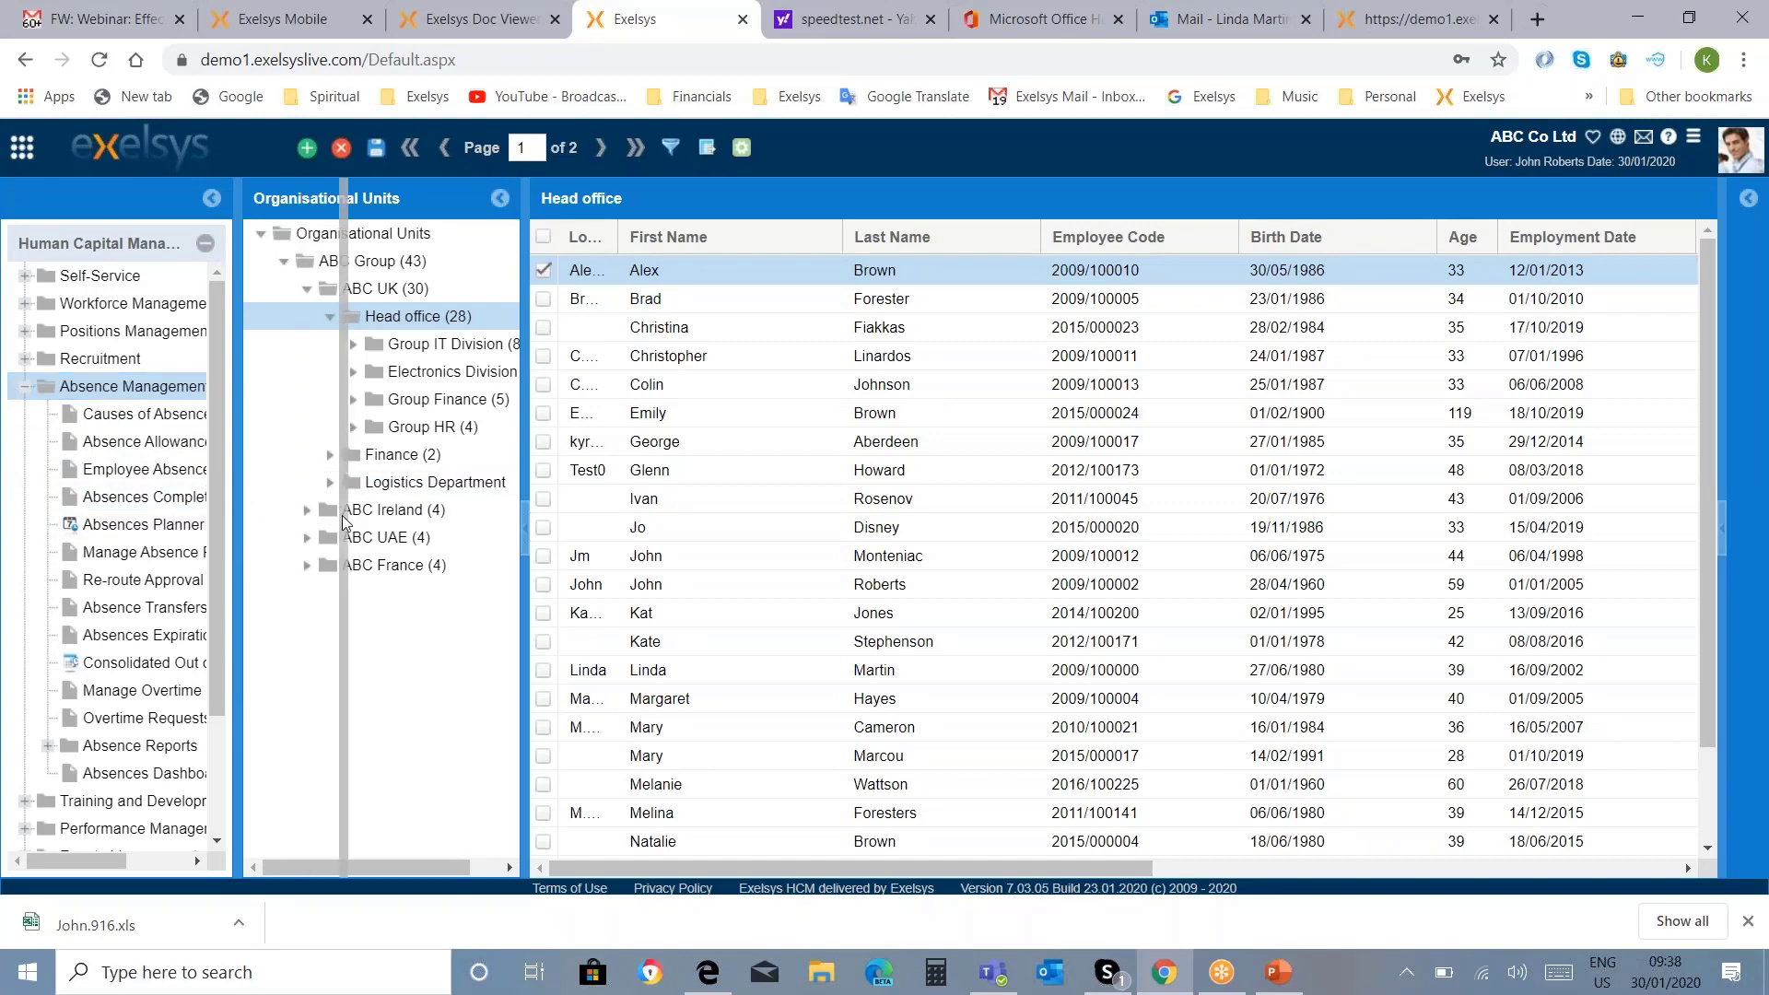
left_click(173, 524)
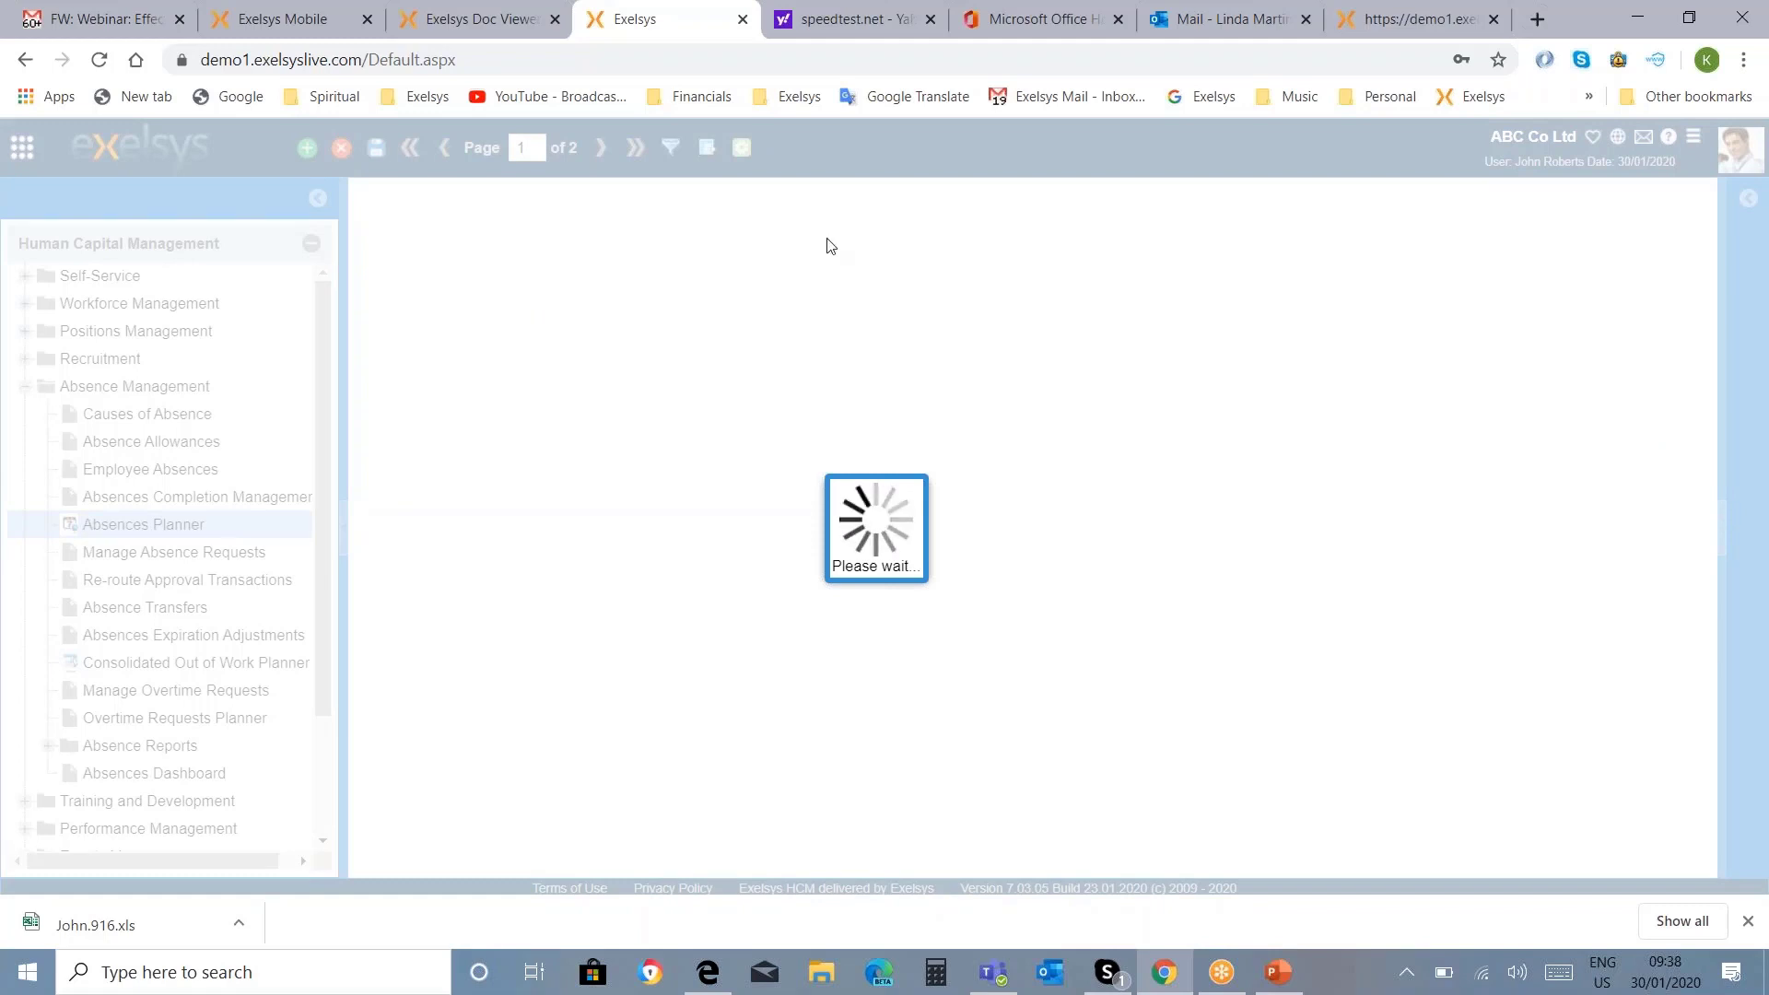
Step: Switch to Exelsys Mobile and view the team's Absence Planner for December 2019
left_click(282, 24)
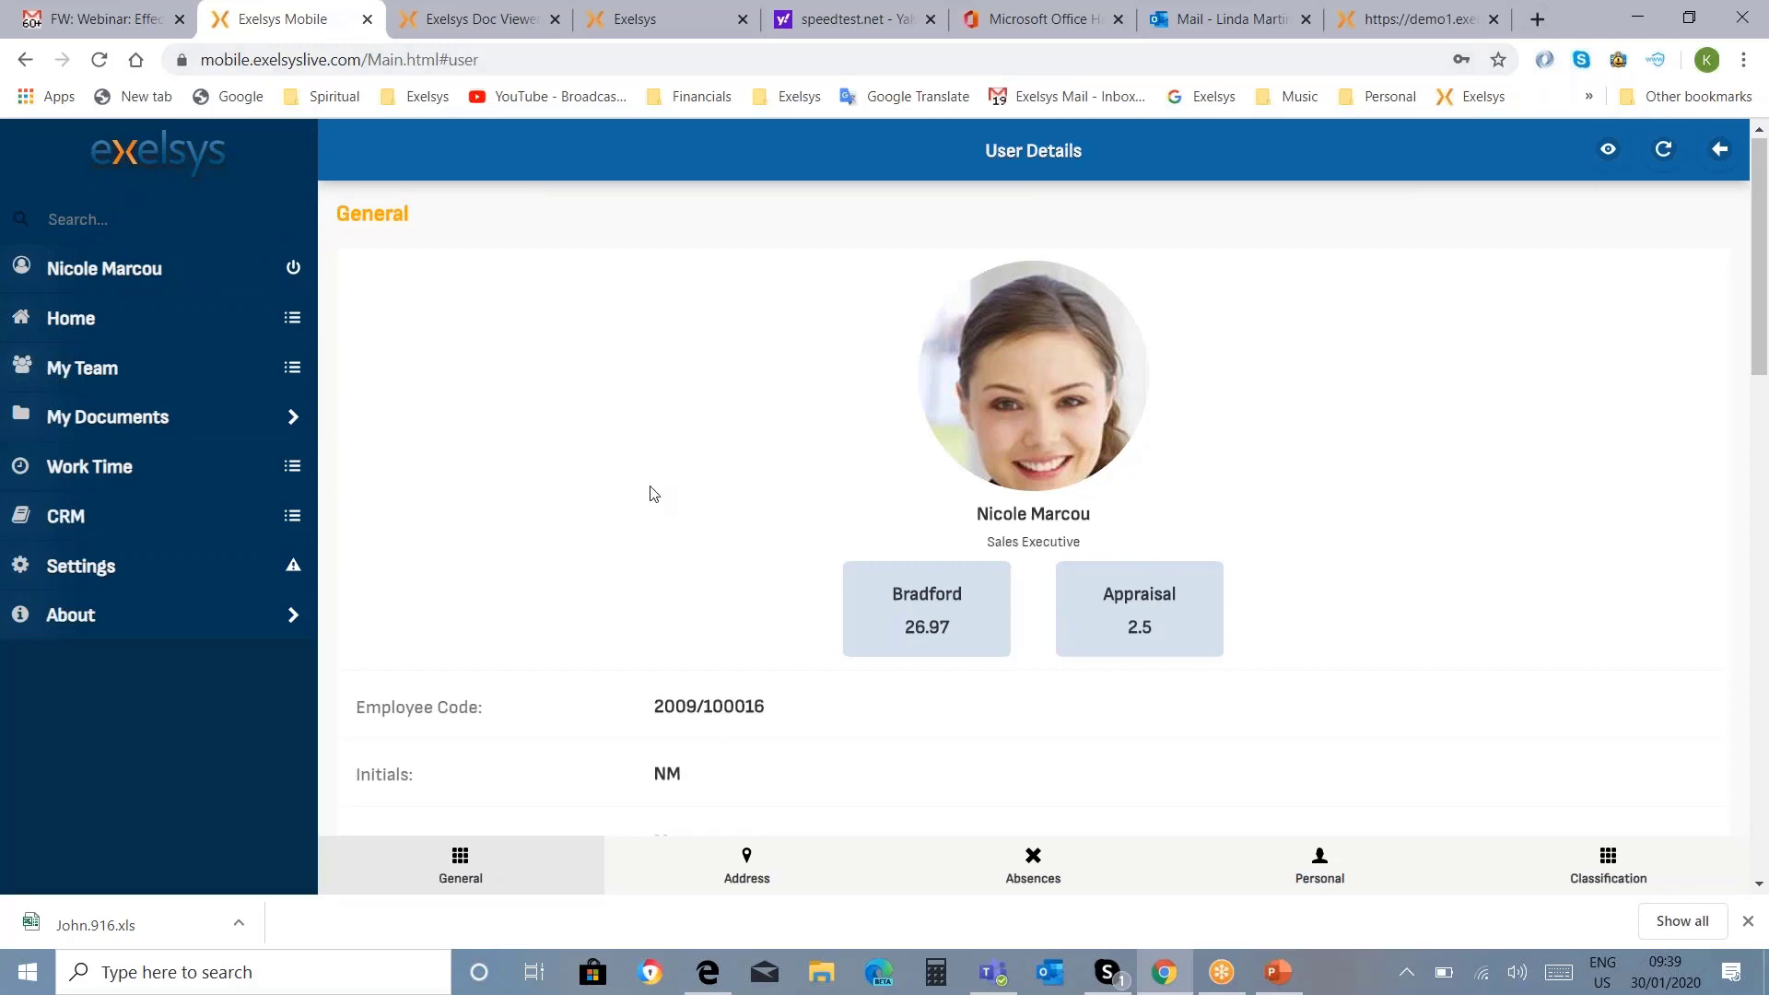
left_click(115, 378)
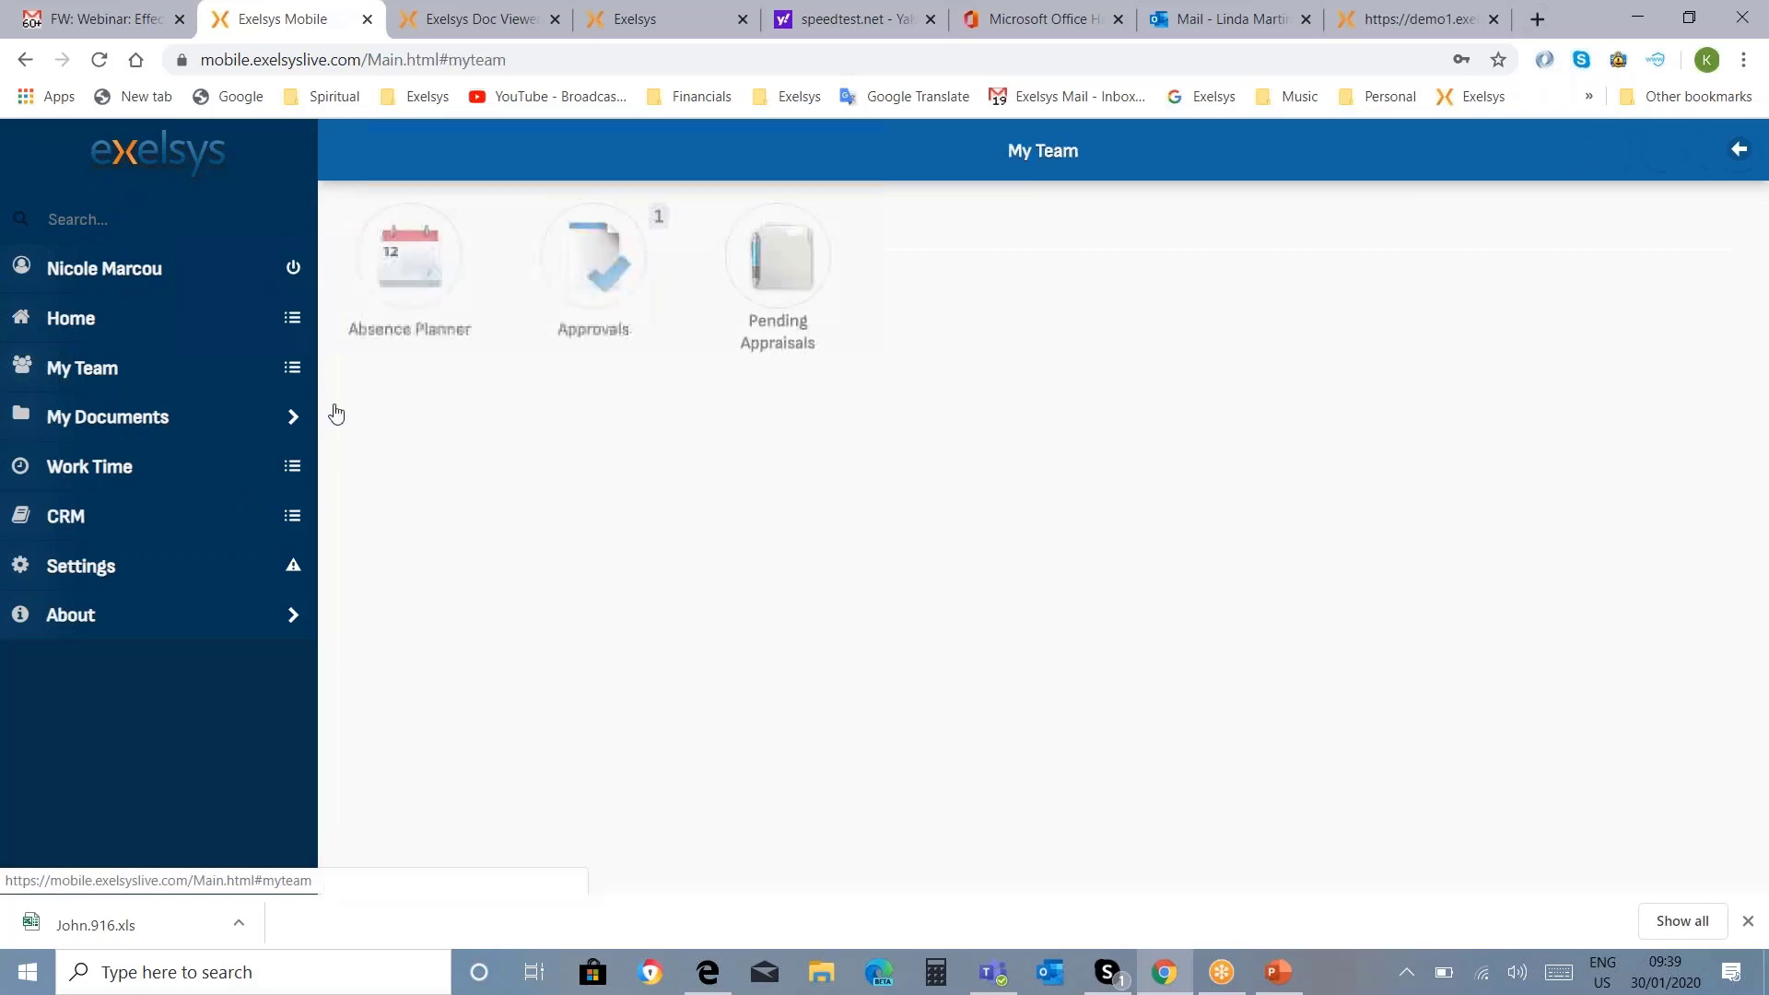
left_click(450, 293)
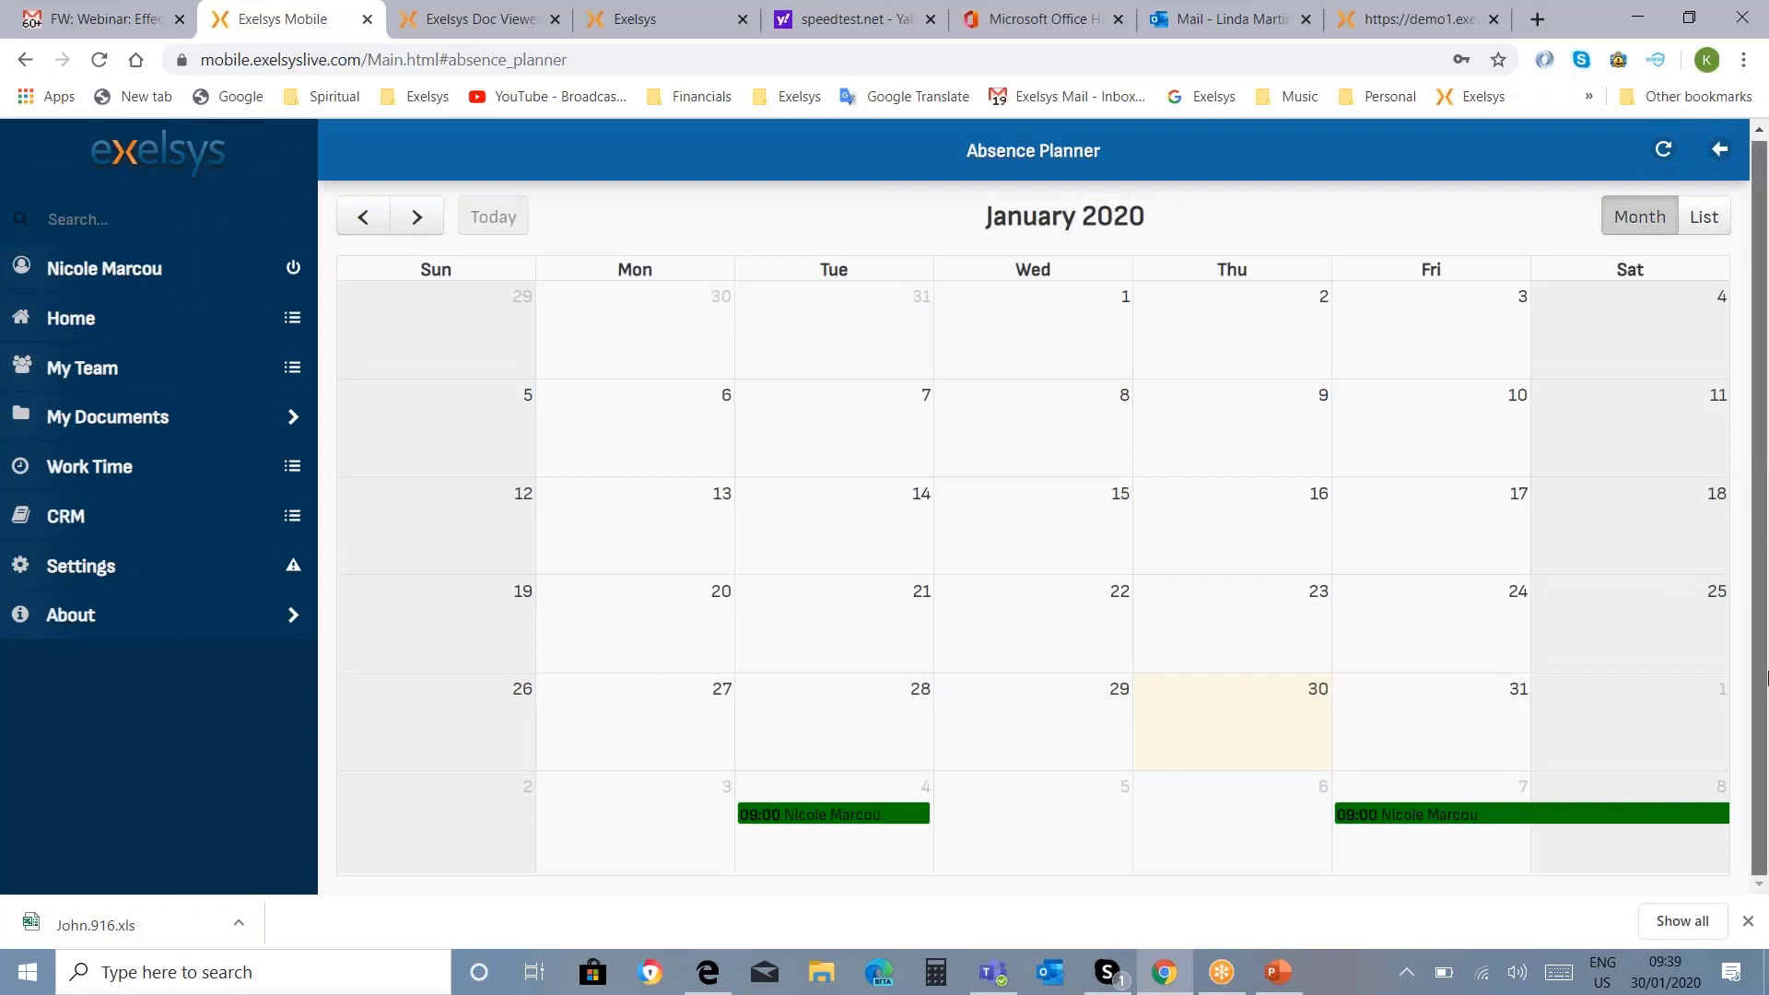
left_click(362, 223)
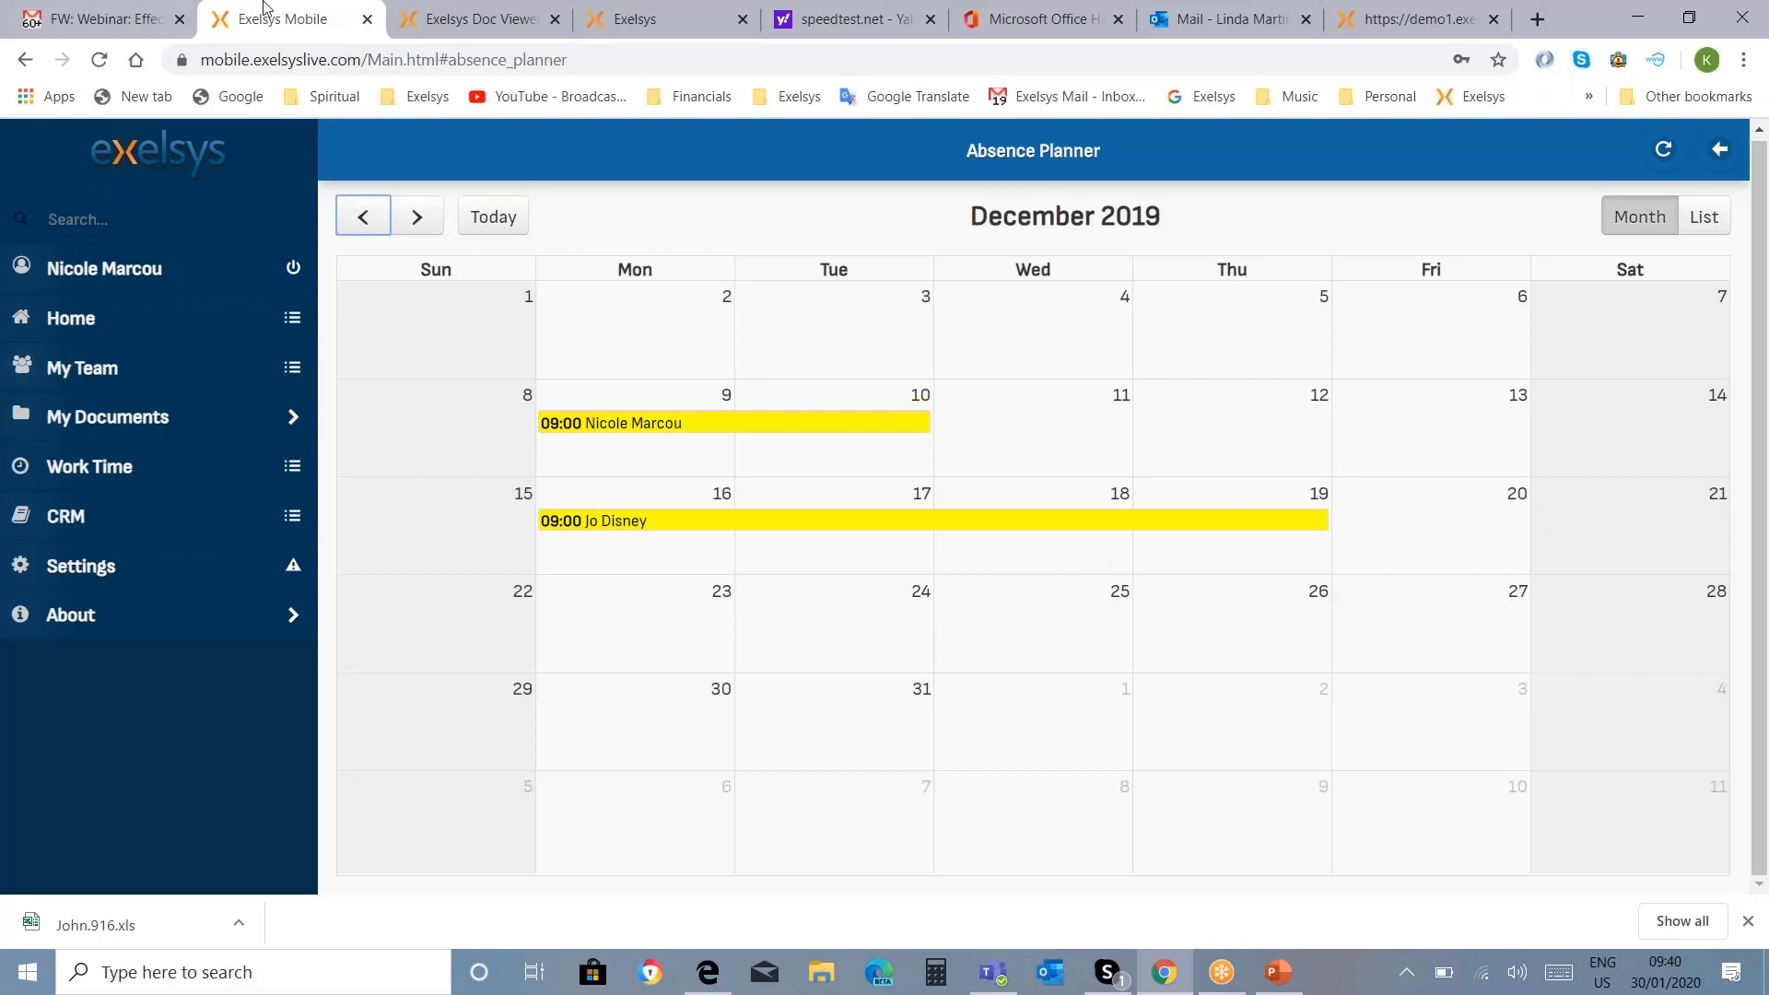
Step: Return to the main Exelsys Absences Planner and clear its Organisational Unit filter for HeadQuarters - Group Finance
left_click(668, 28)
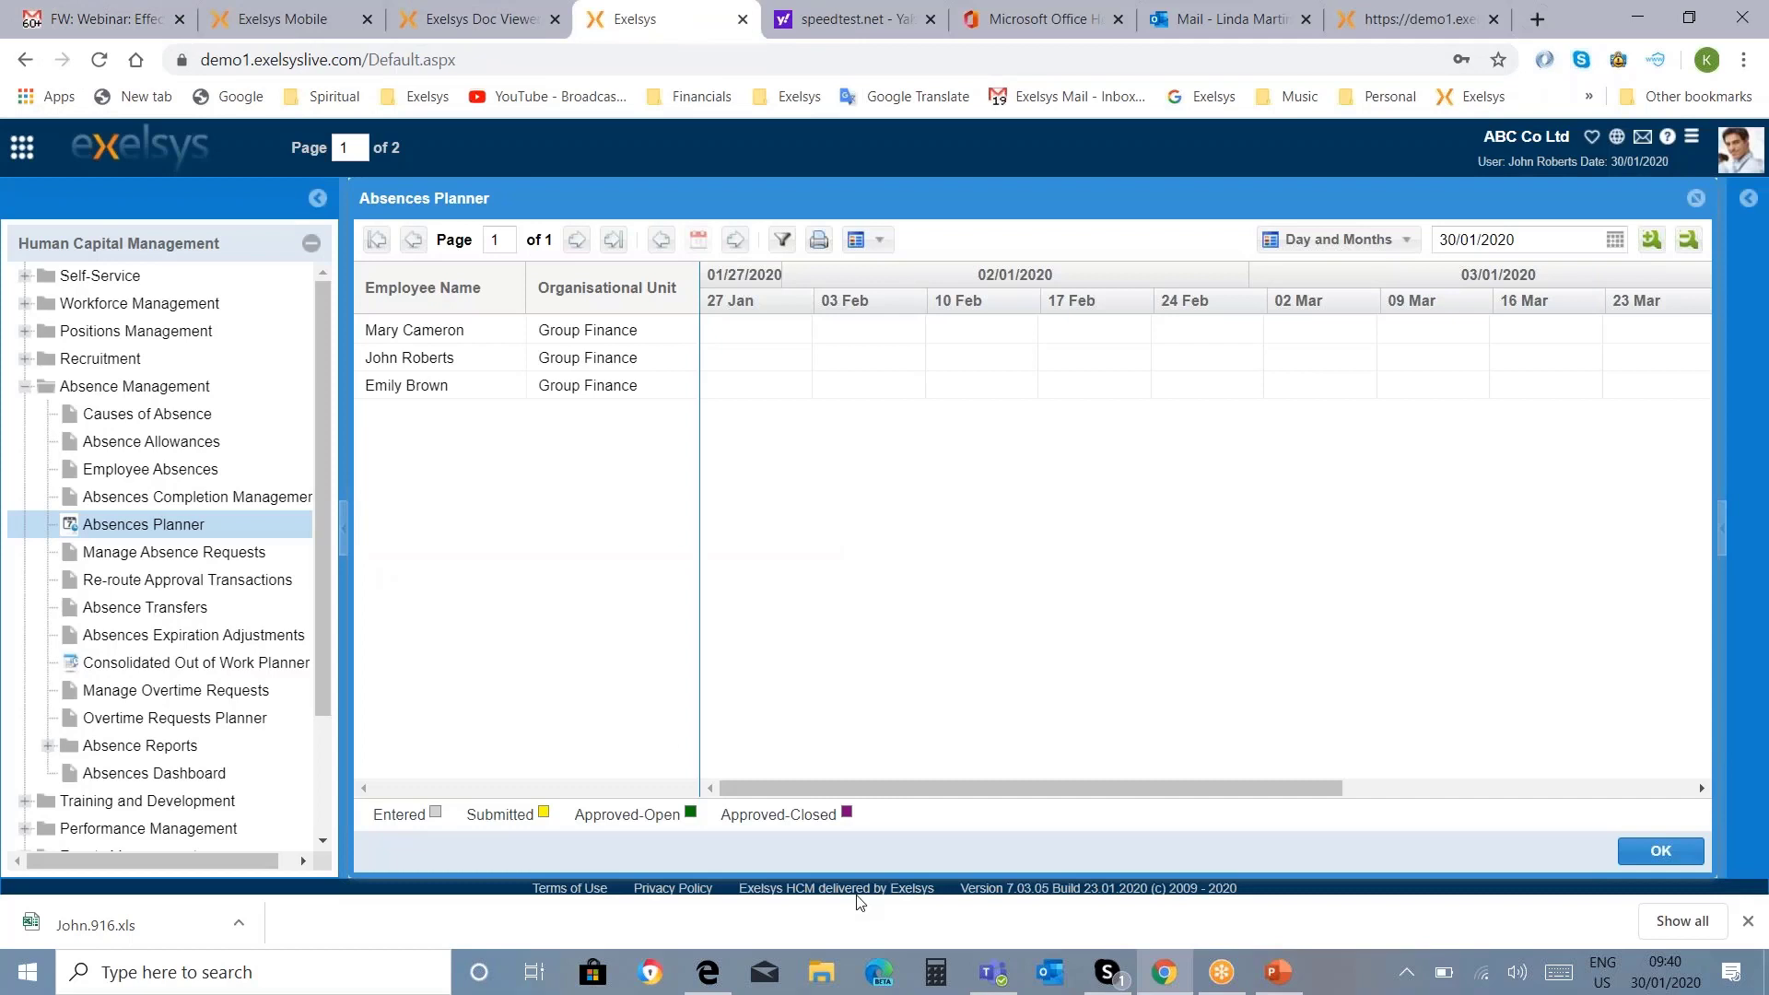
left_click(777, 241)
scroll(1073, 578, "down", 1)
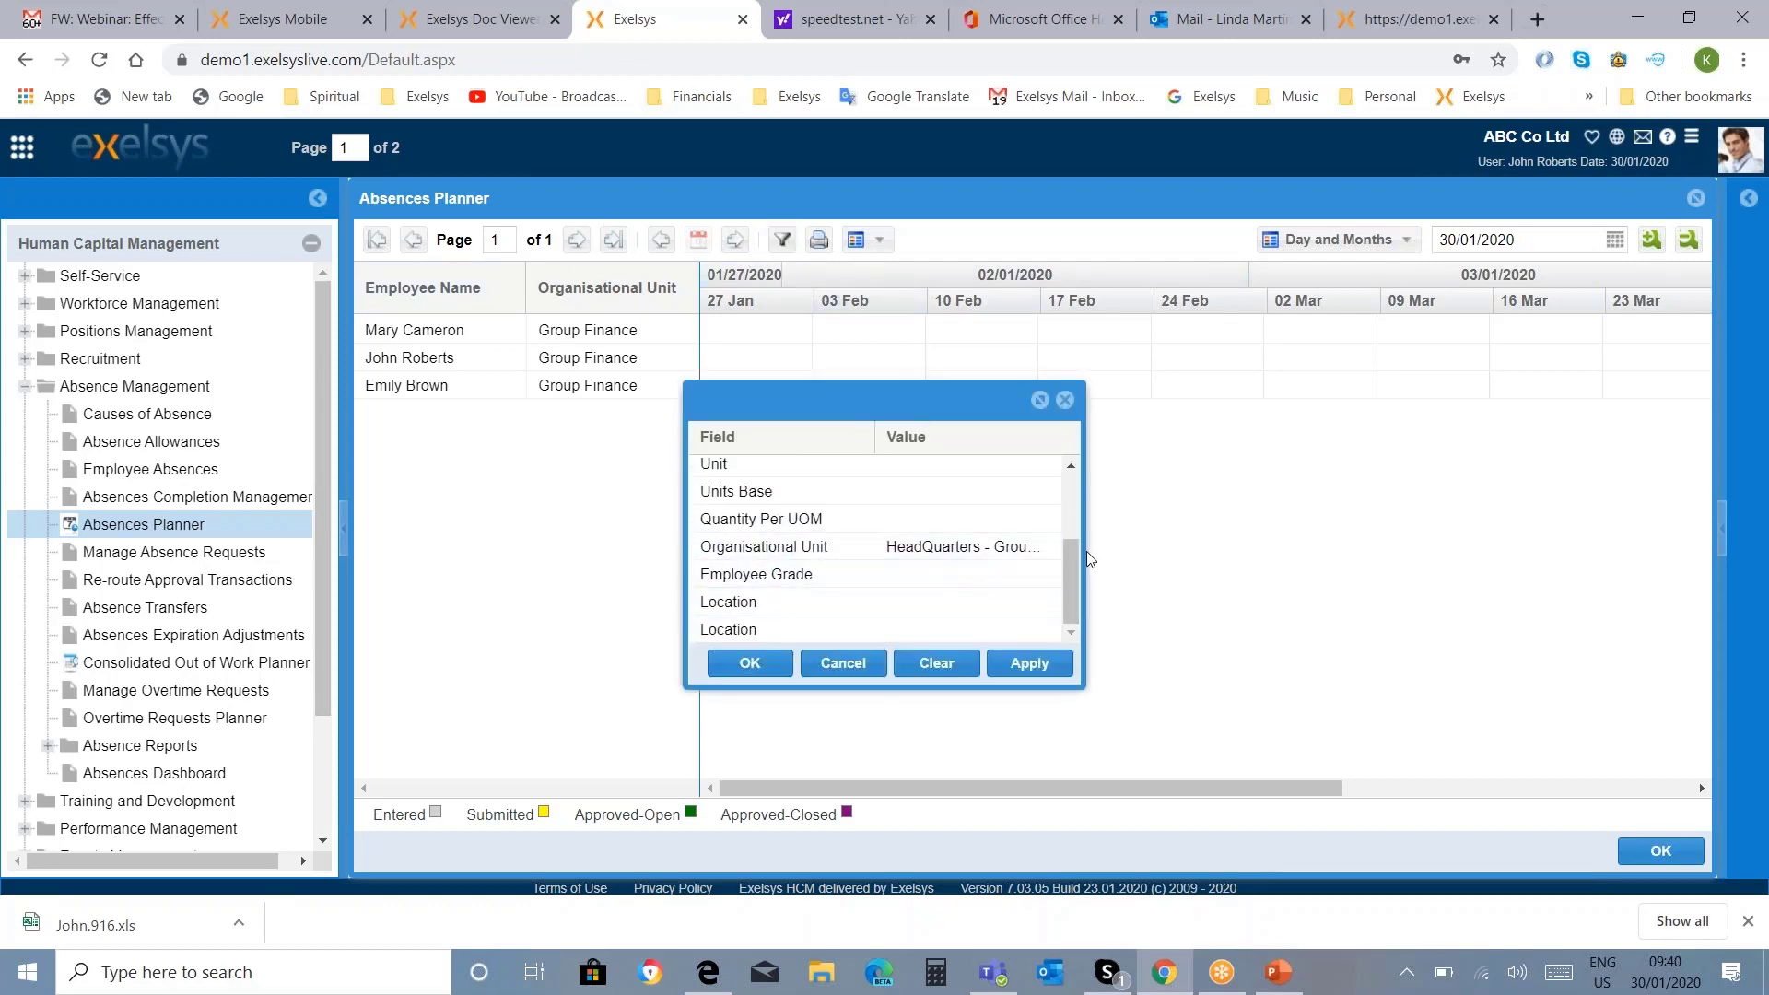
left_click_drag(1086, 551, 1385, 553)
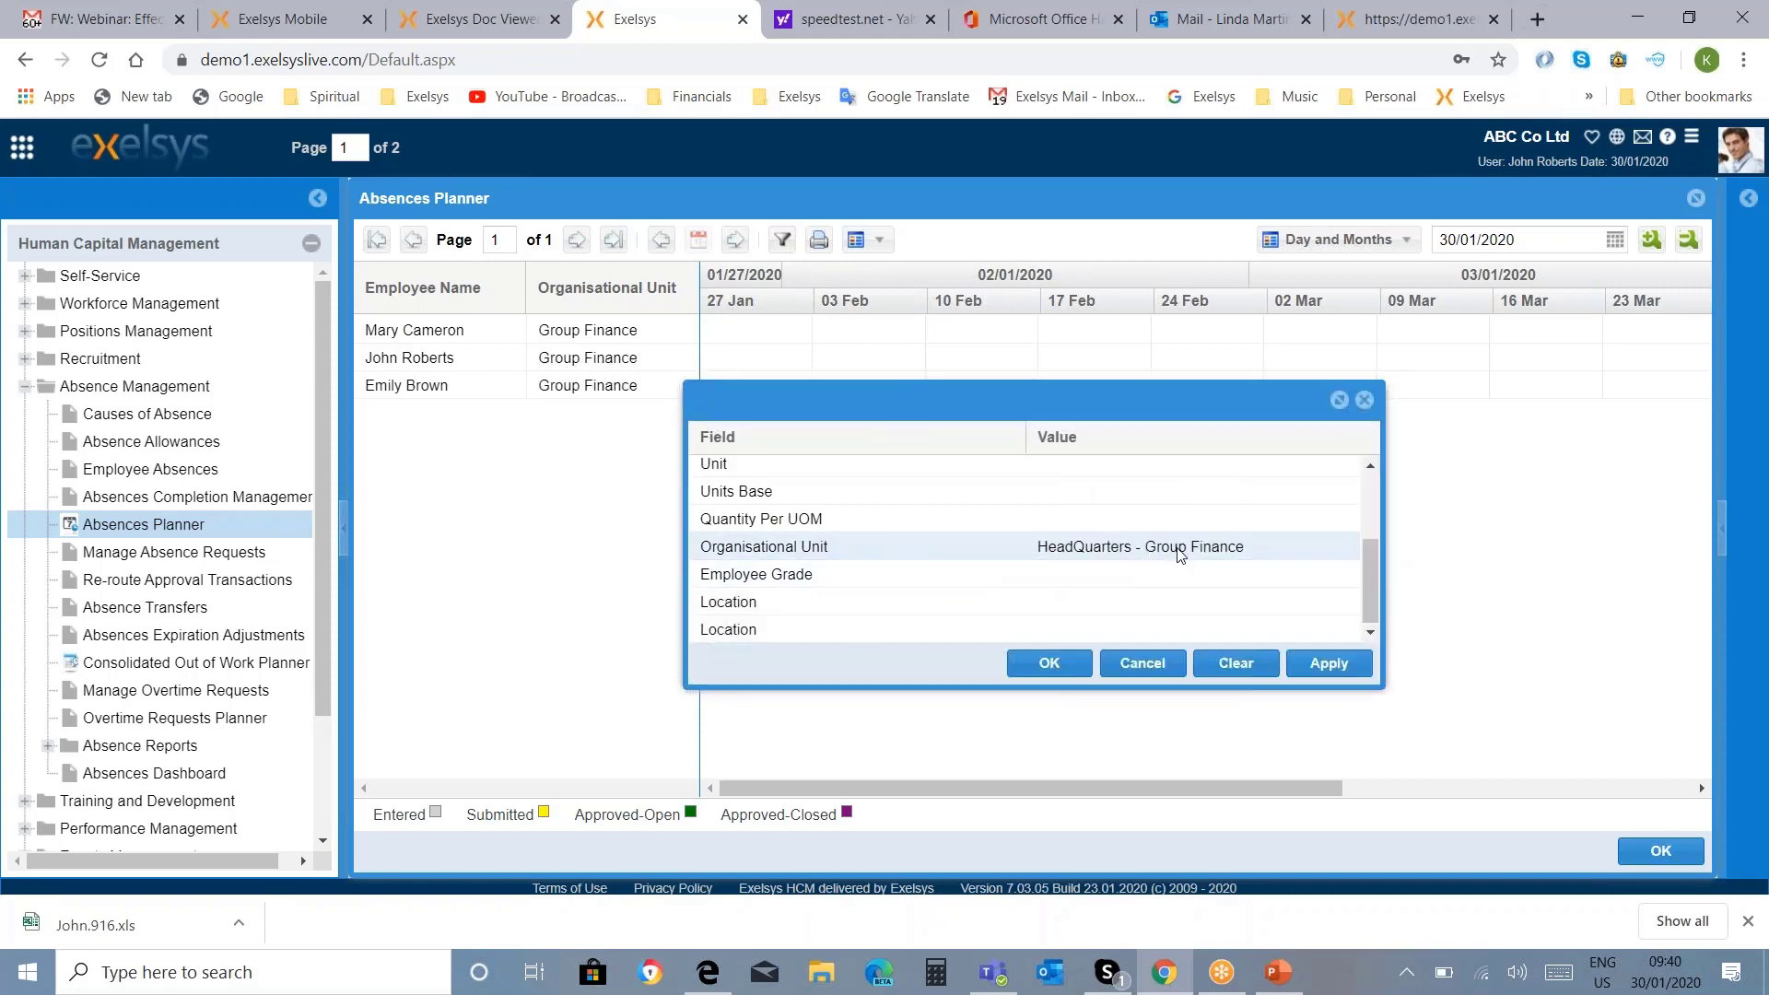
left_click(1249, 670)
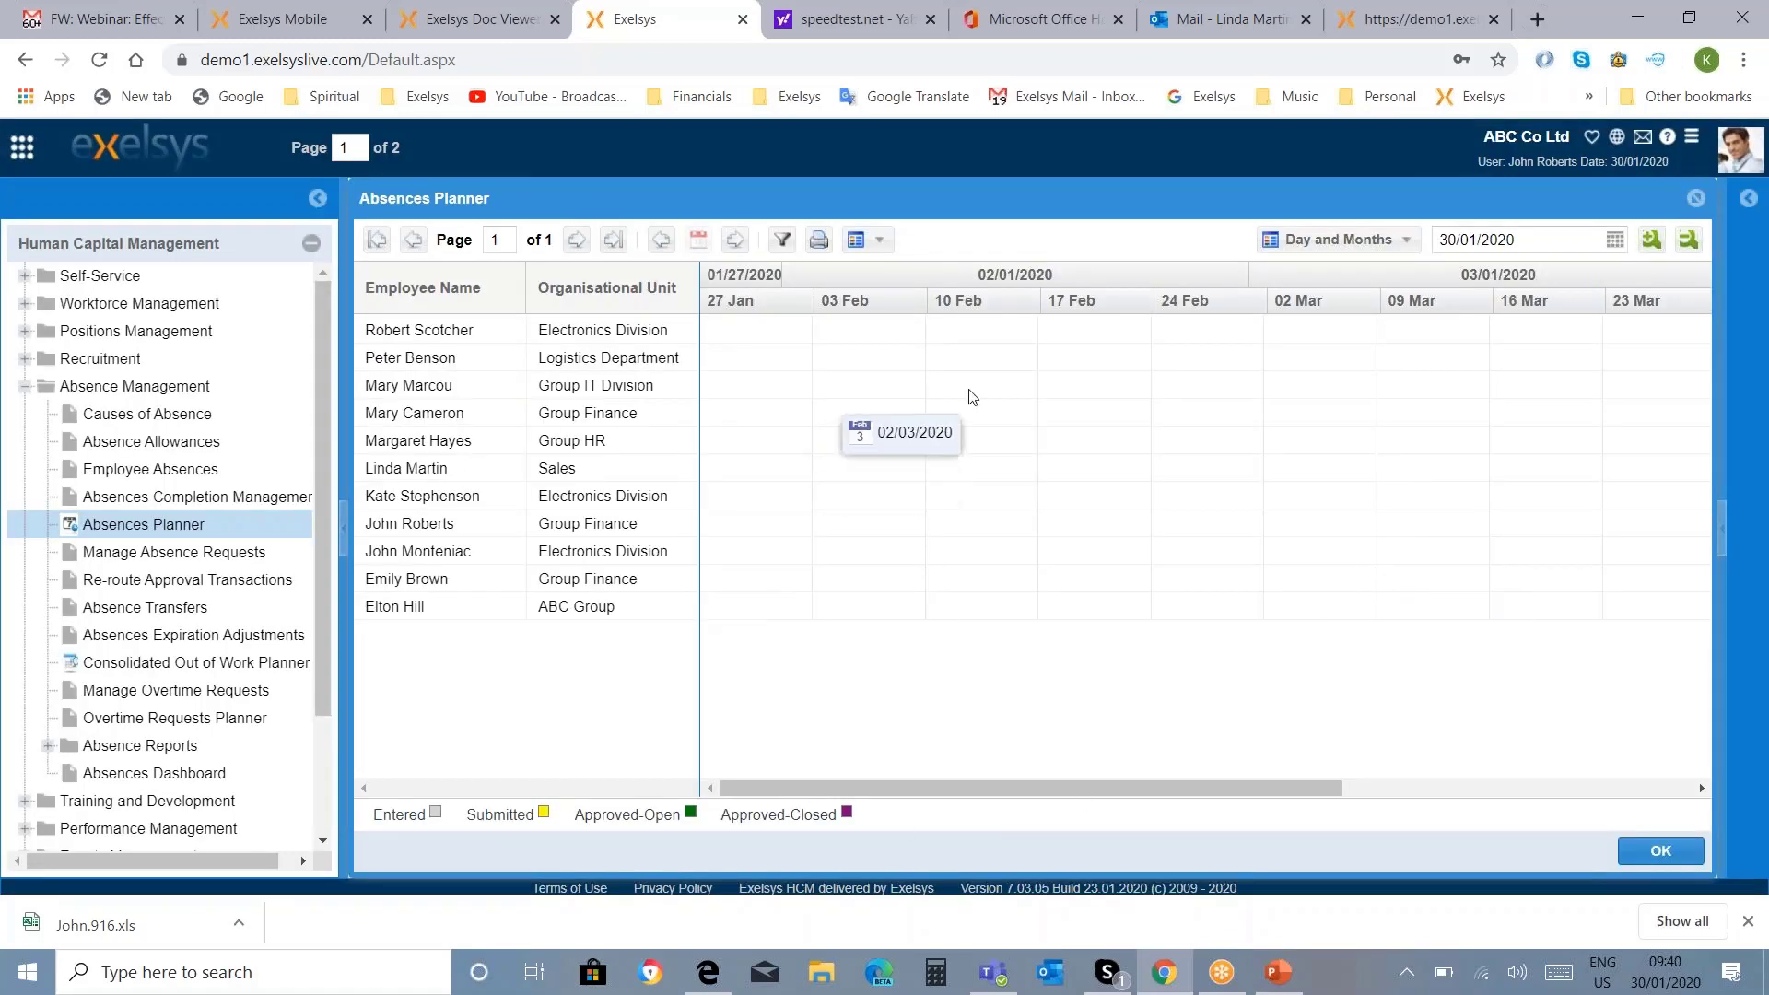
Step: Move the Absences Planner back one period and view the details of the absence starting 16/12/2019
left_click(661, 240)
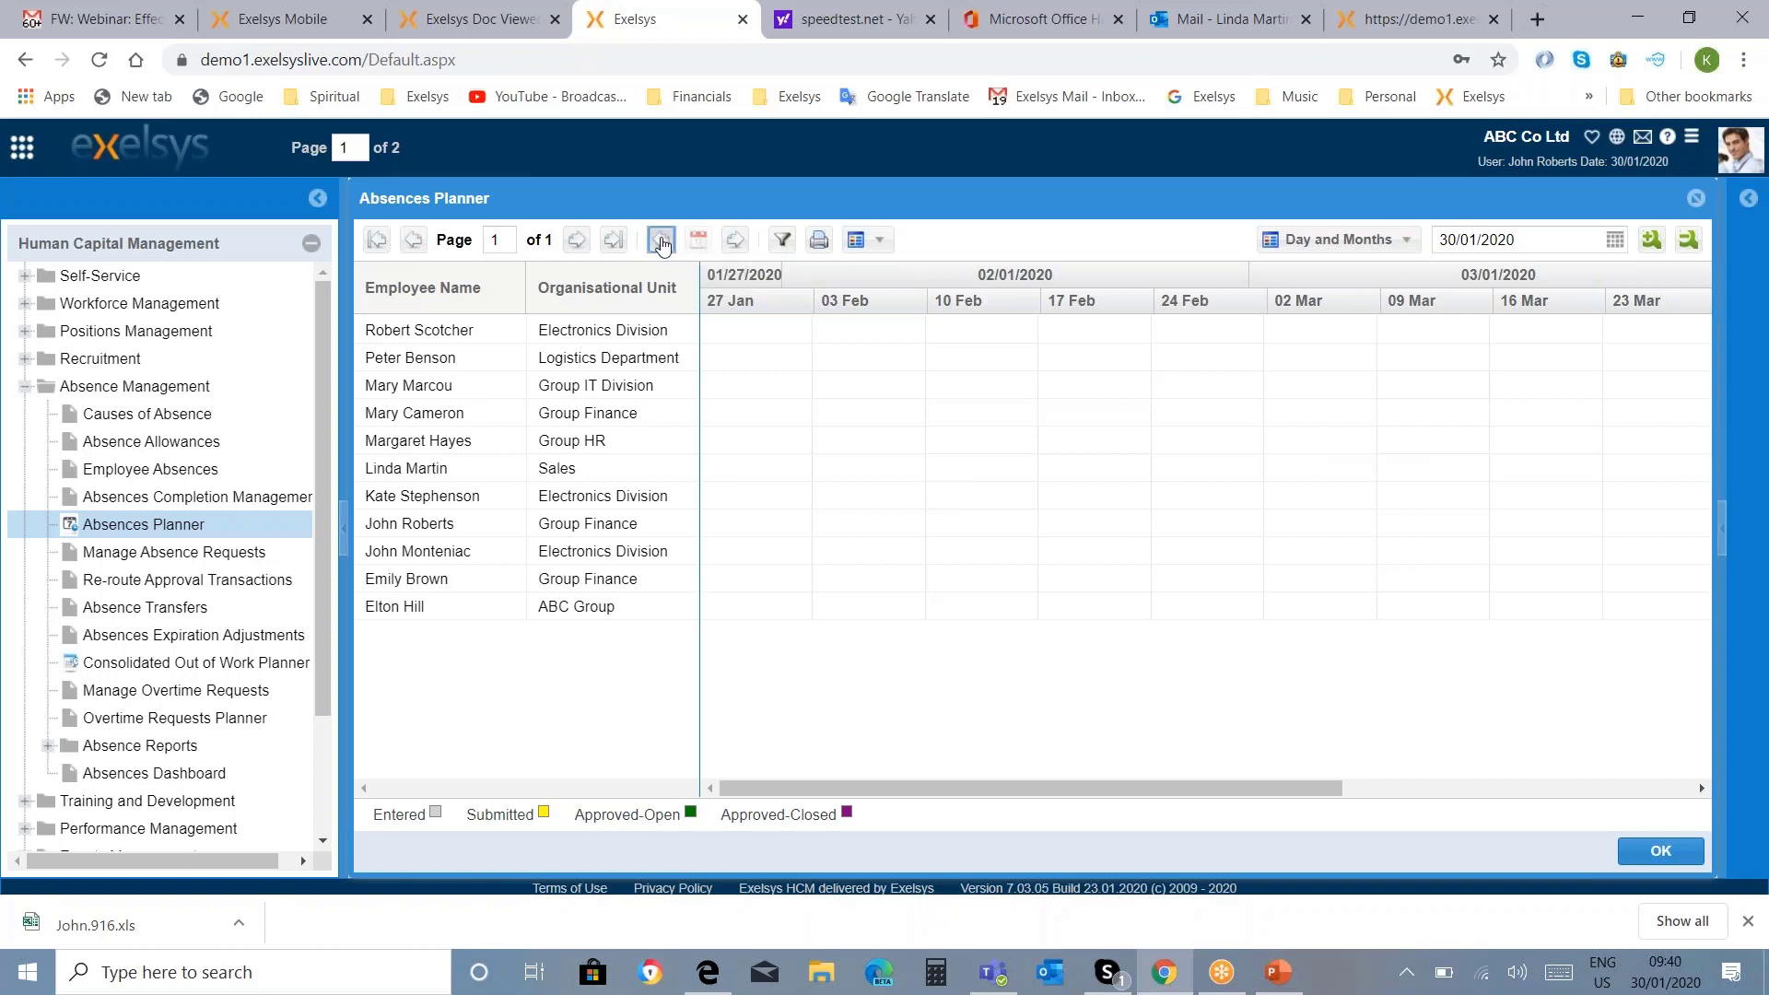
mouse_move(1549, 472)
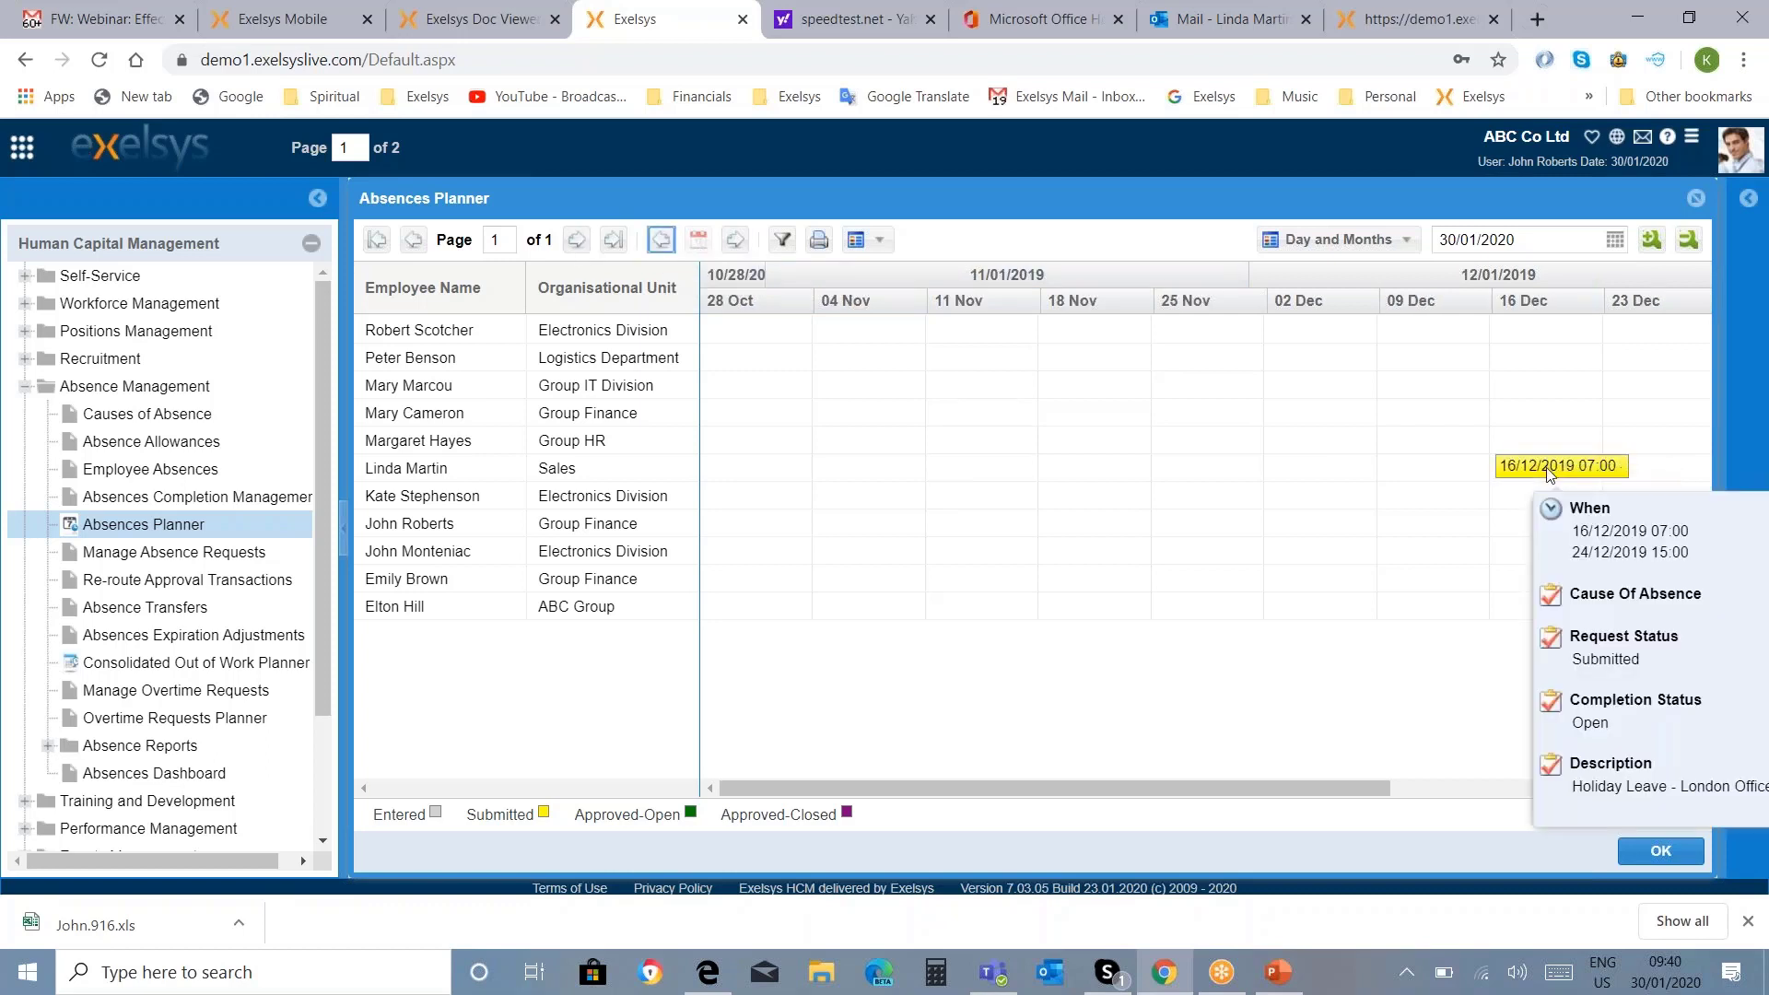
Step: Collapse Absence Management in the module navigation and open Employee Feedback under Performance Management
mouse_move(1648, 538)
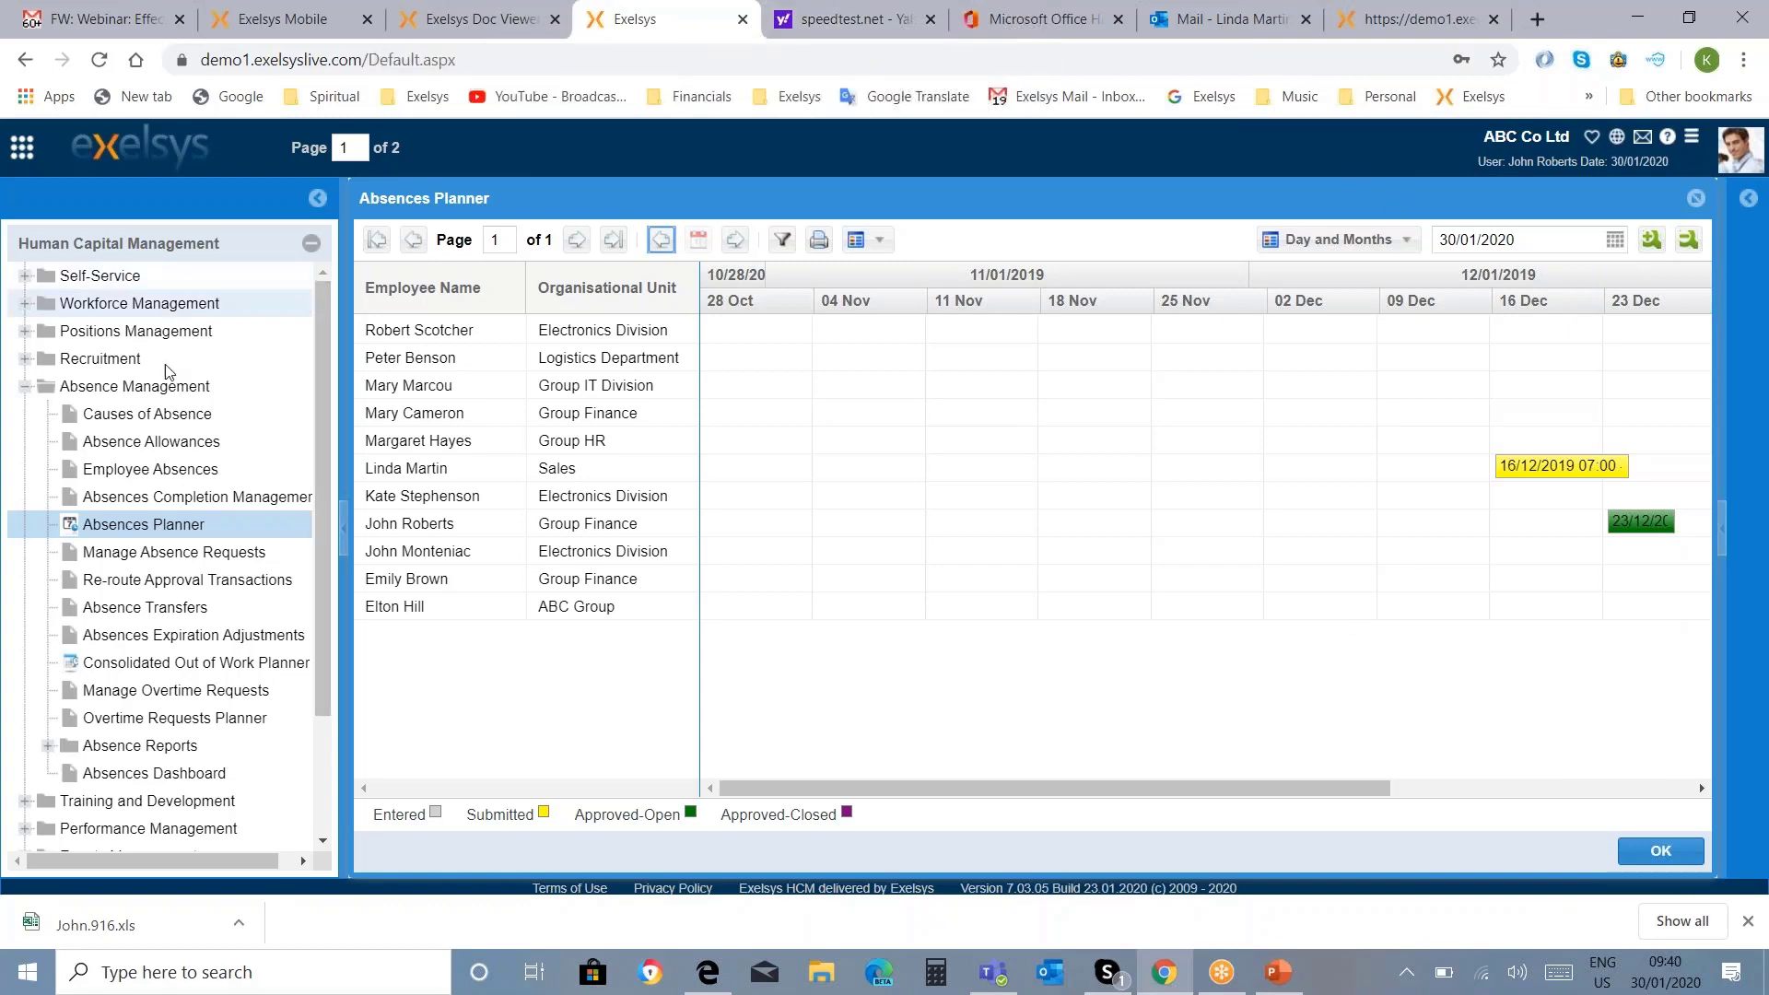
left_click(27, 390)
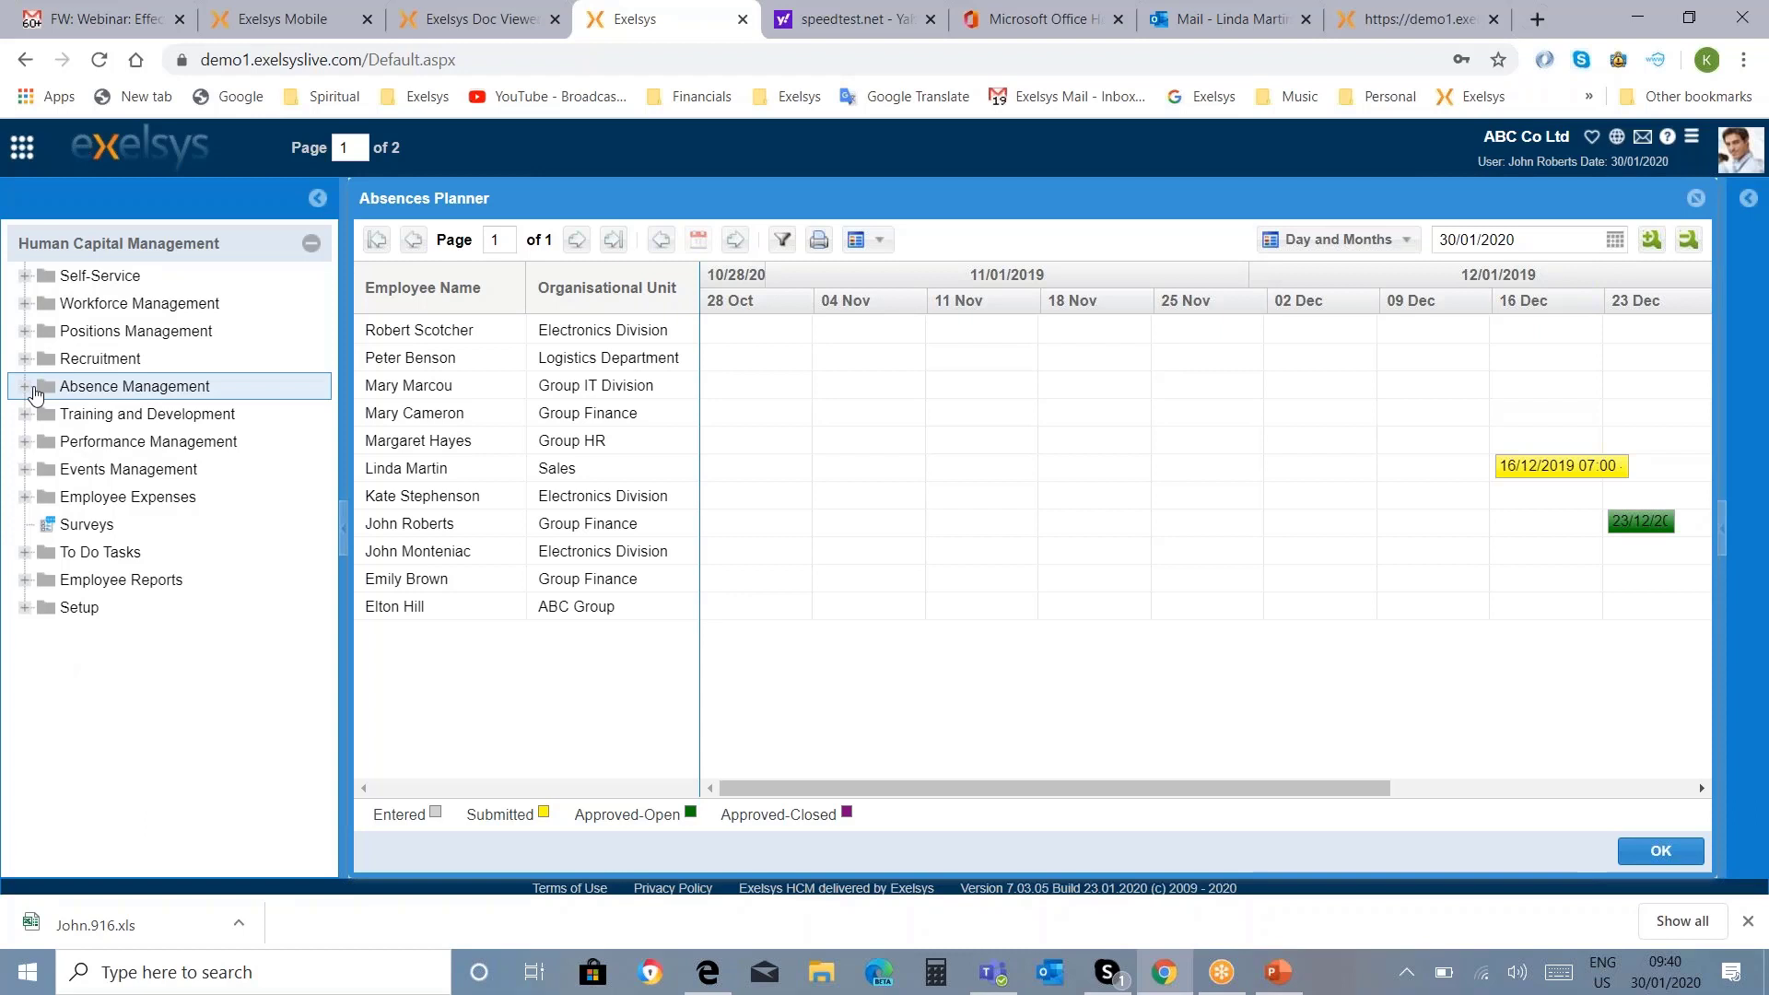
left_click(28, 444)
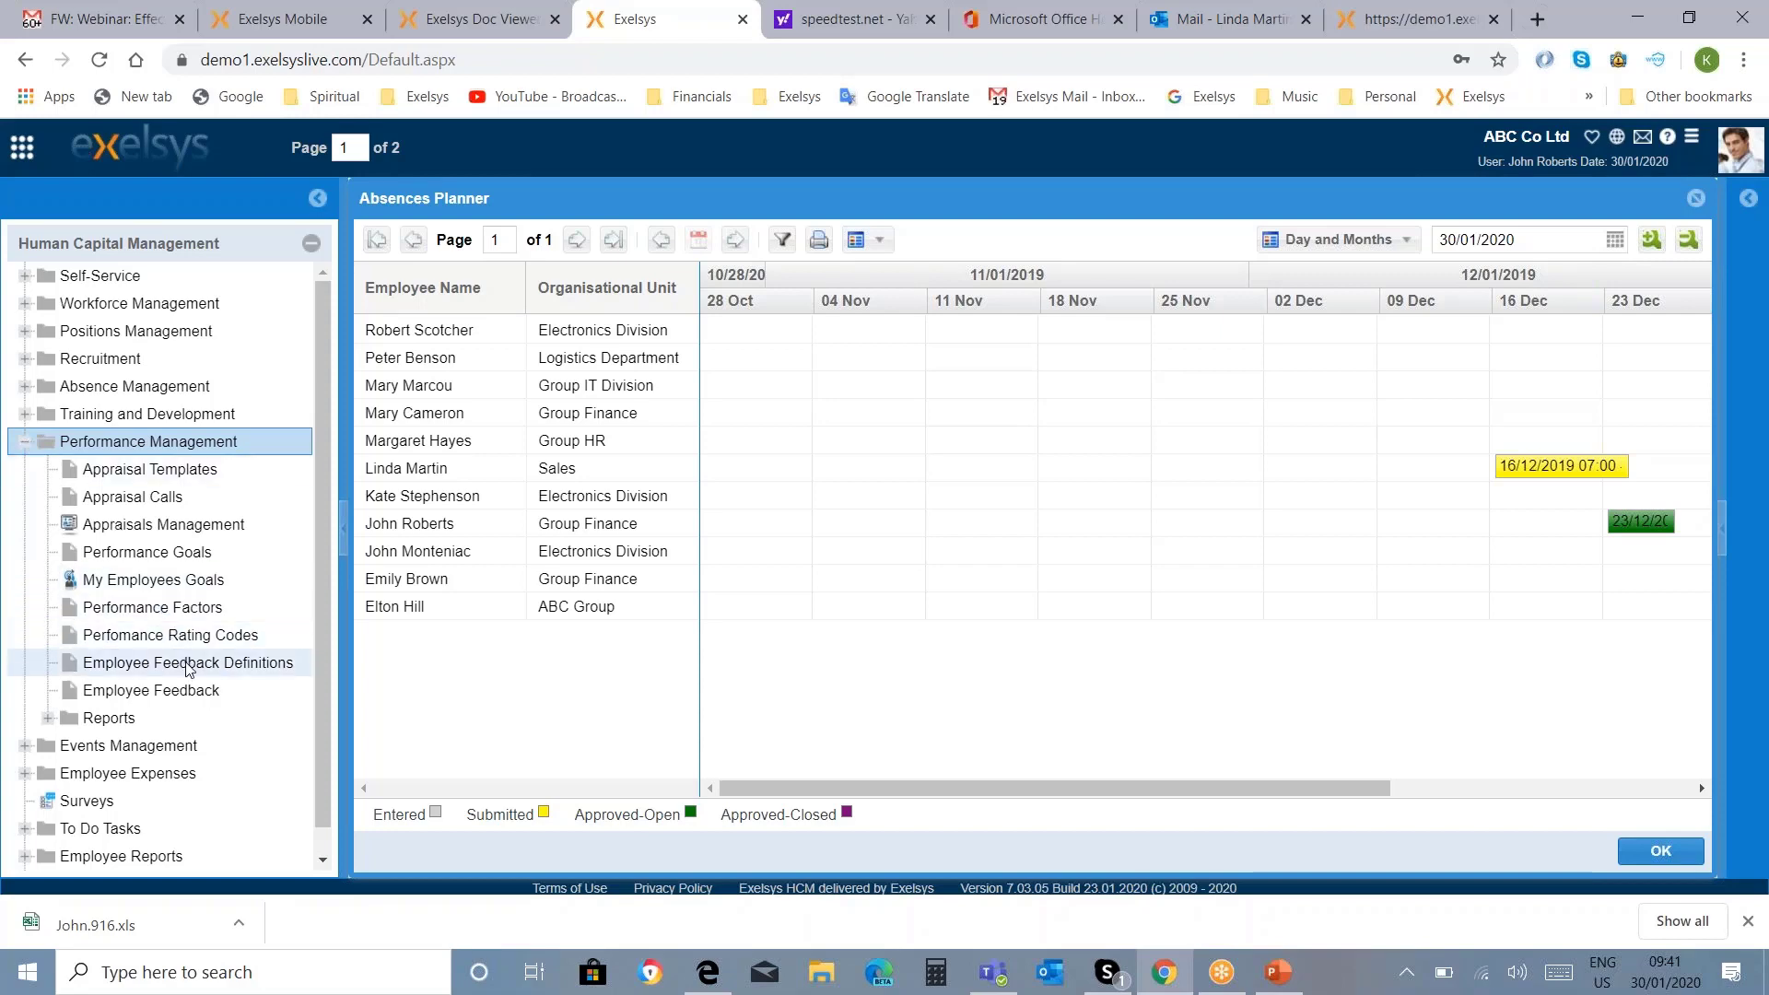
left_click(187, 690)
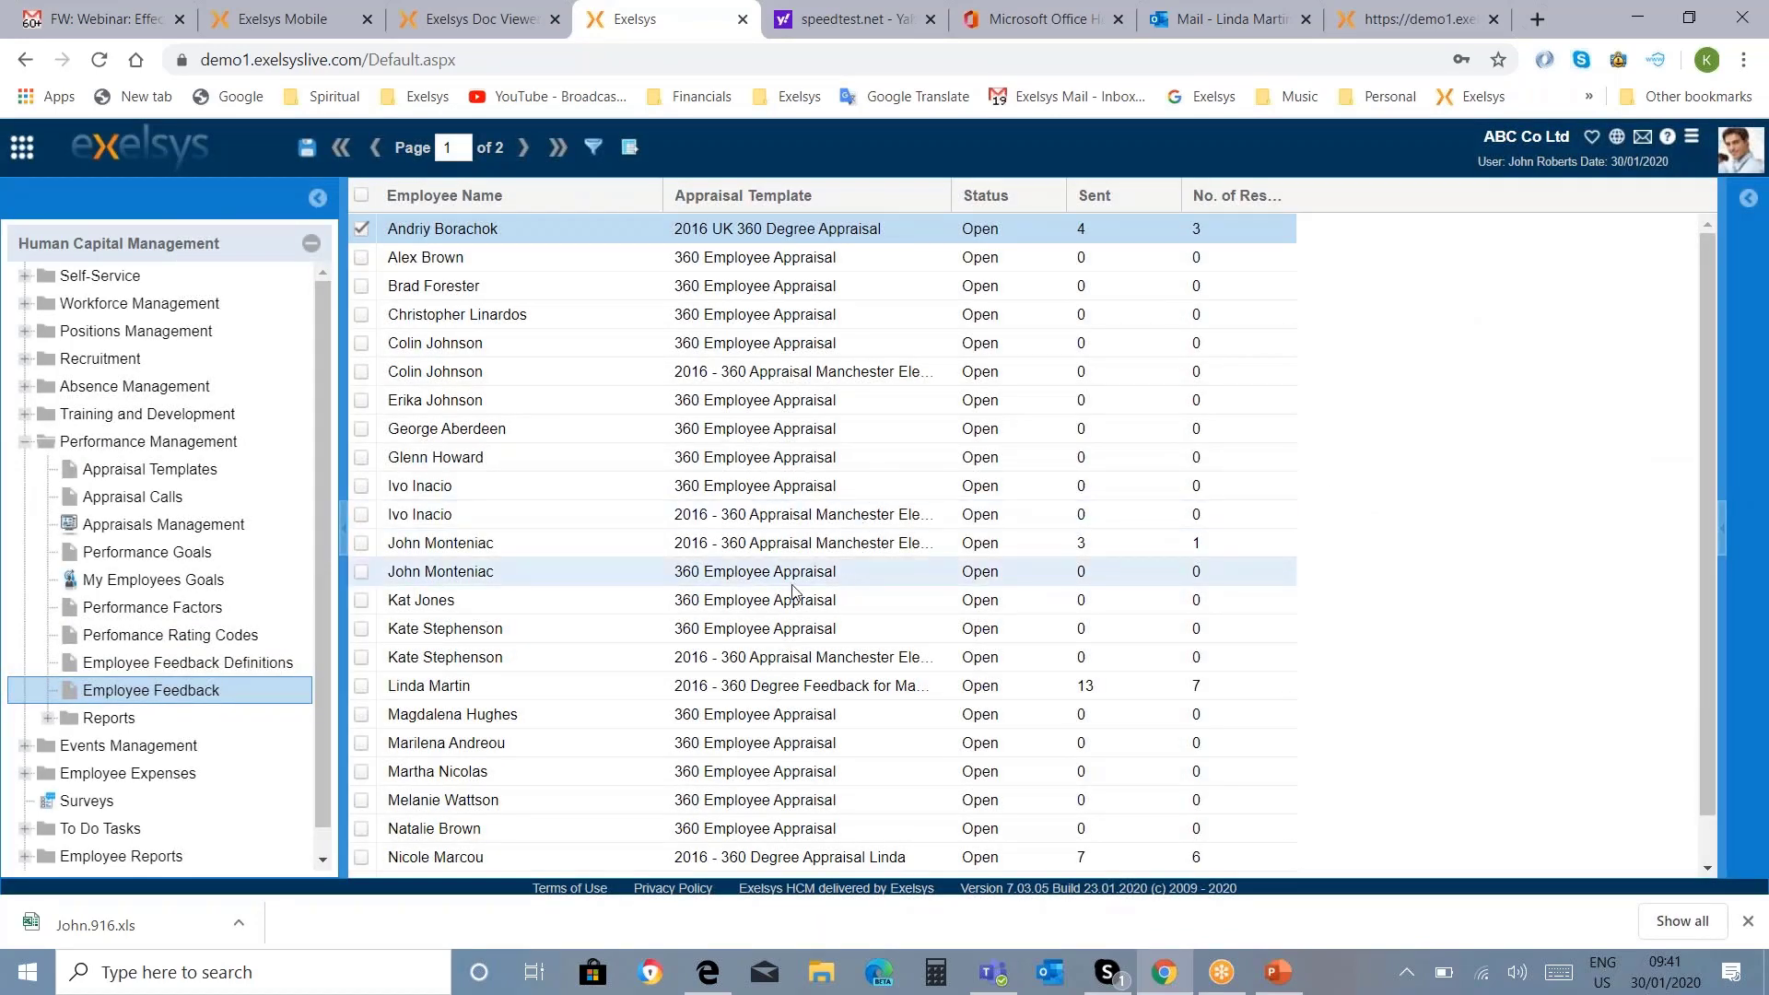
Step: Filter the Employee Feedback list on Employee Name by the employee's first name
left_click(594, 147)
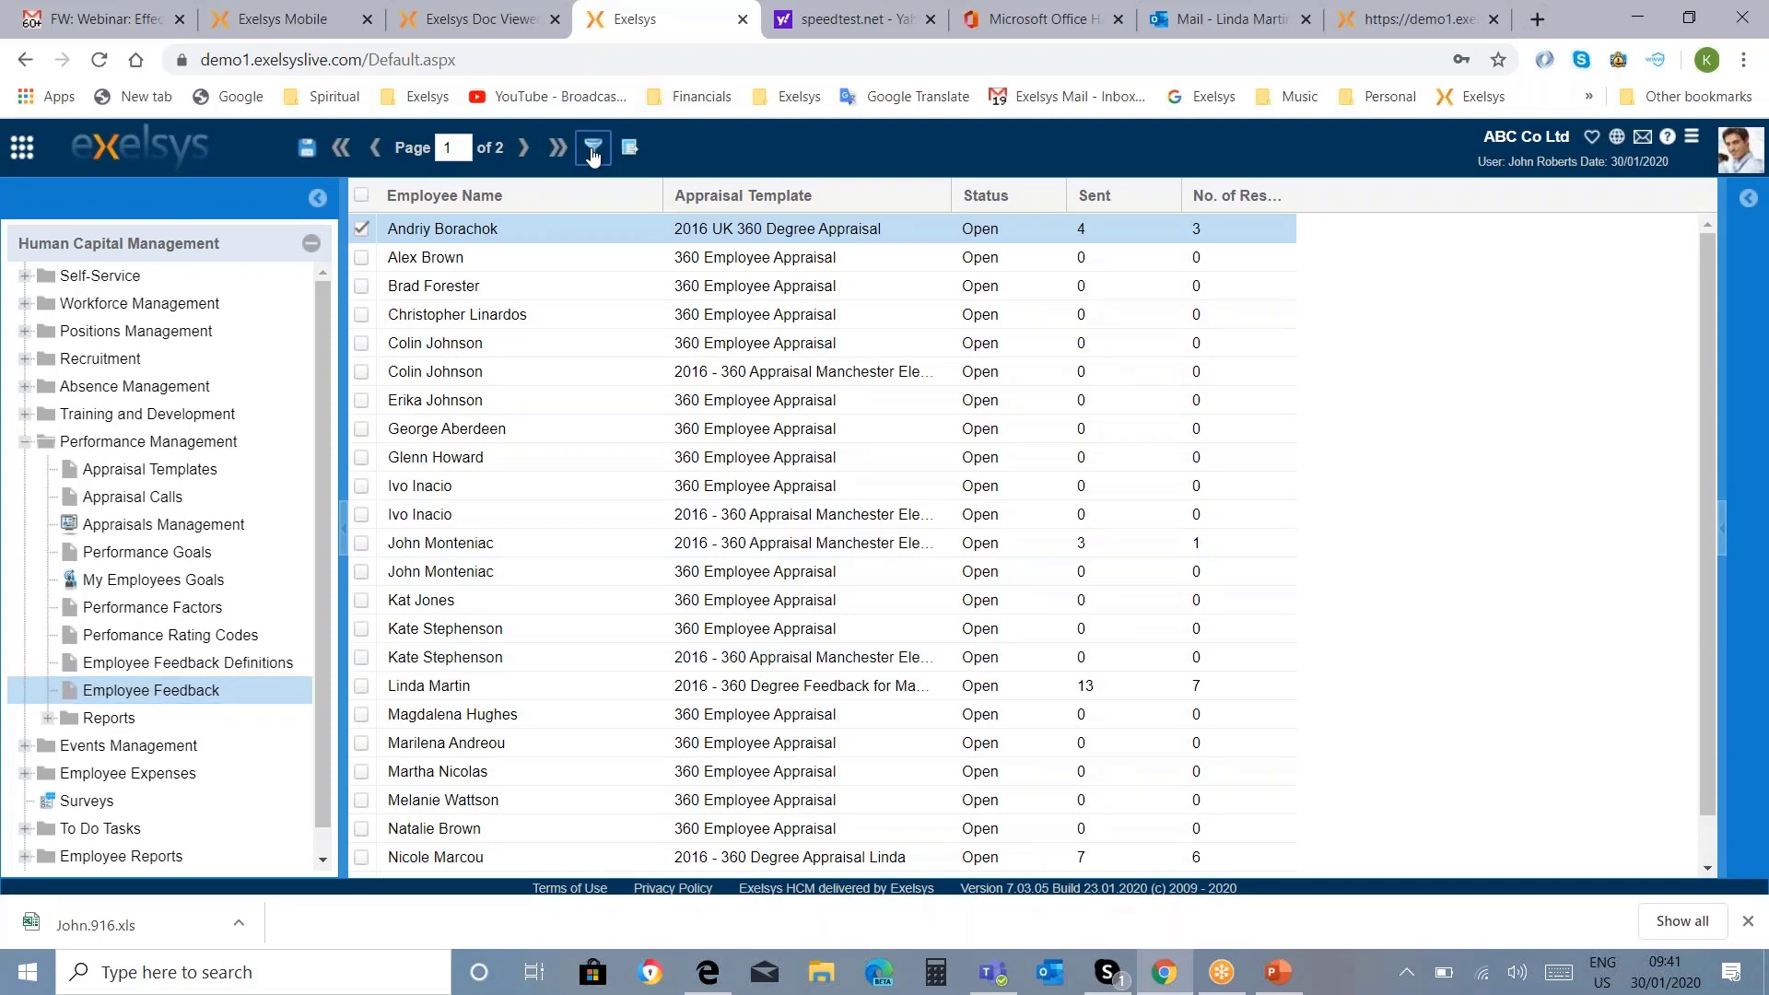
left_click(631, 149)
type("Linda")
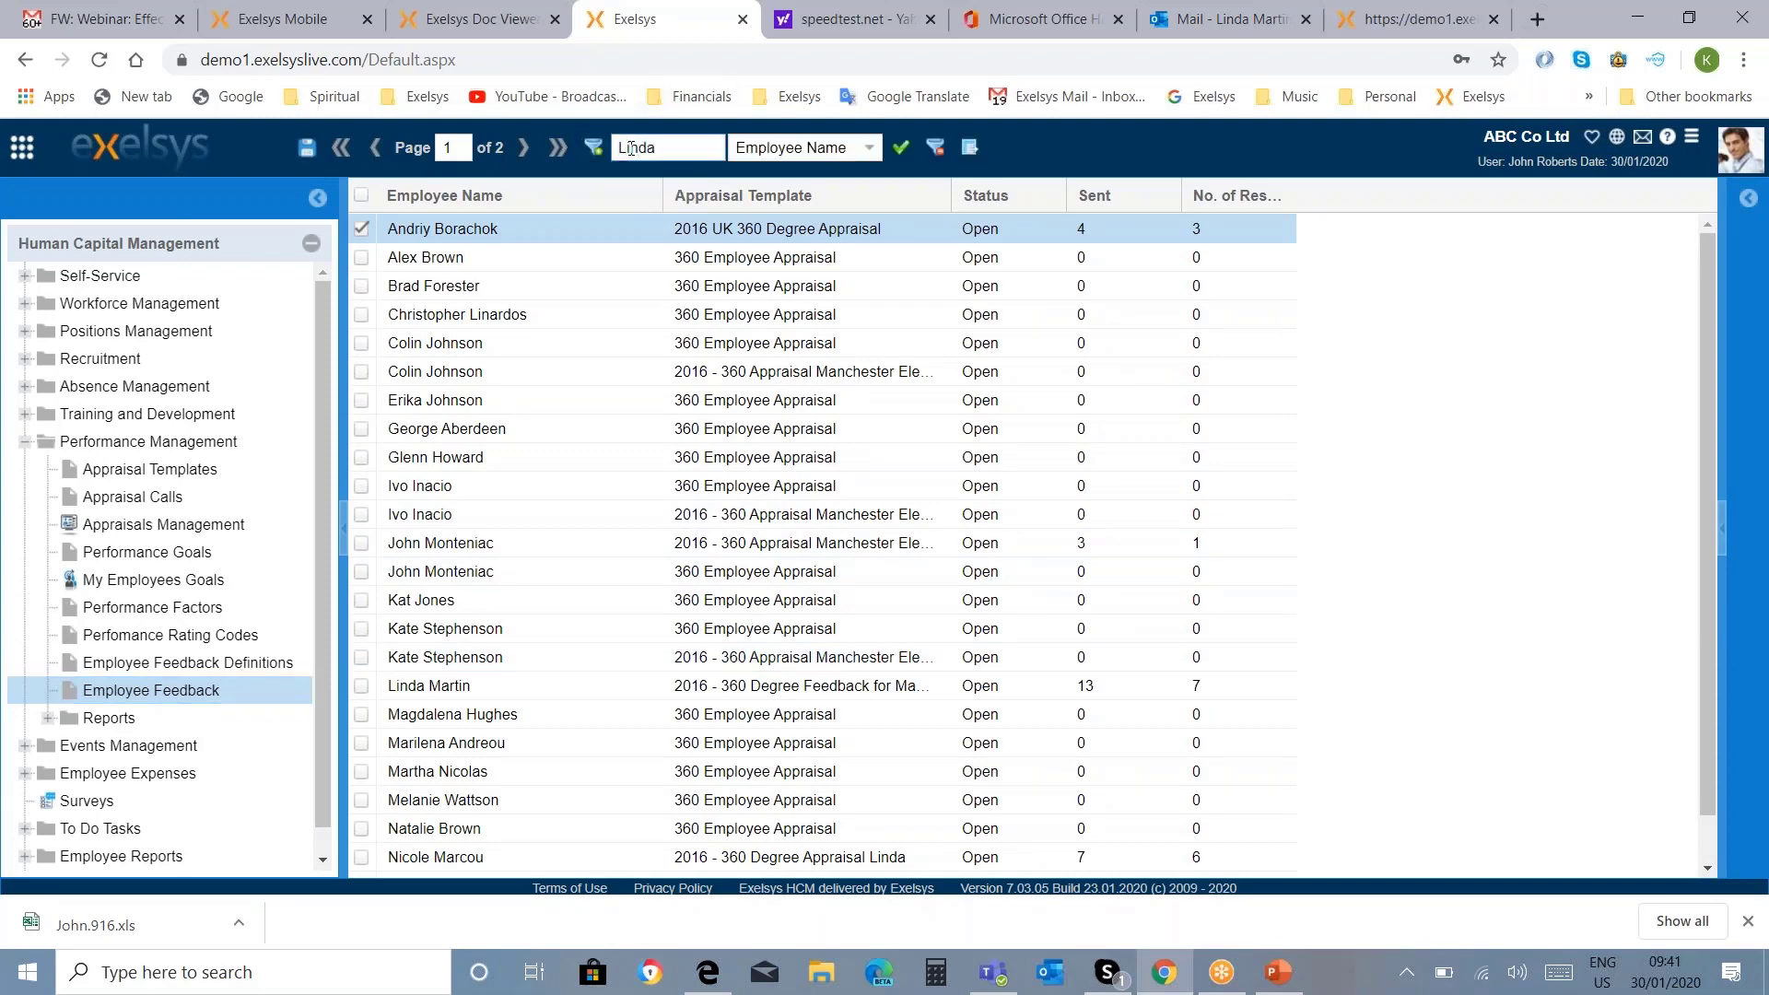
key("Return")
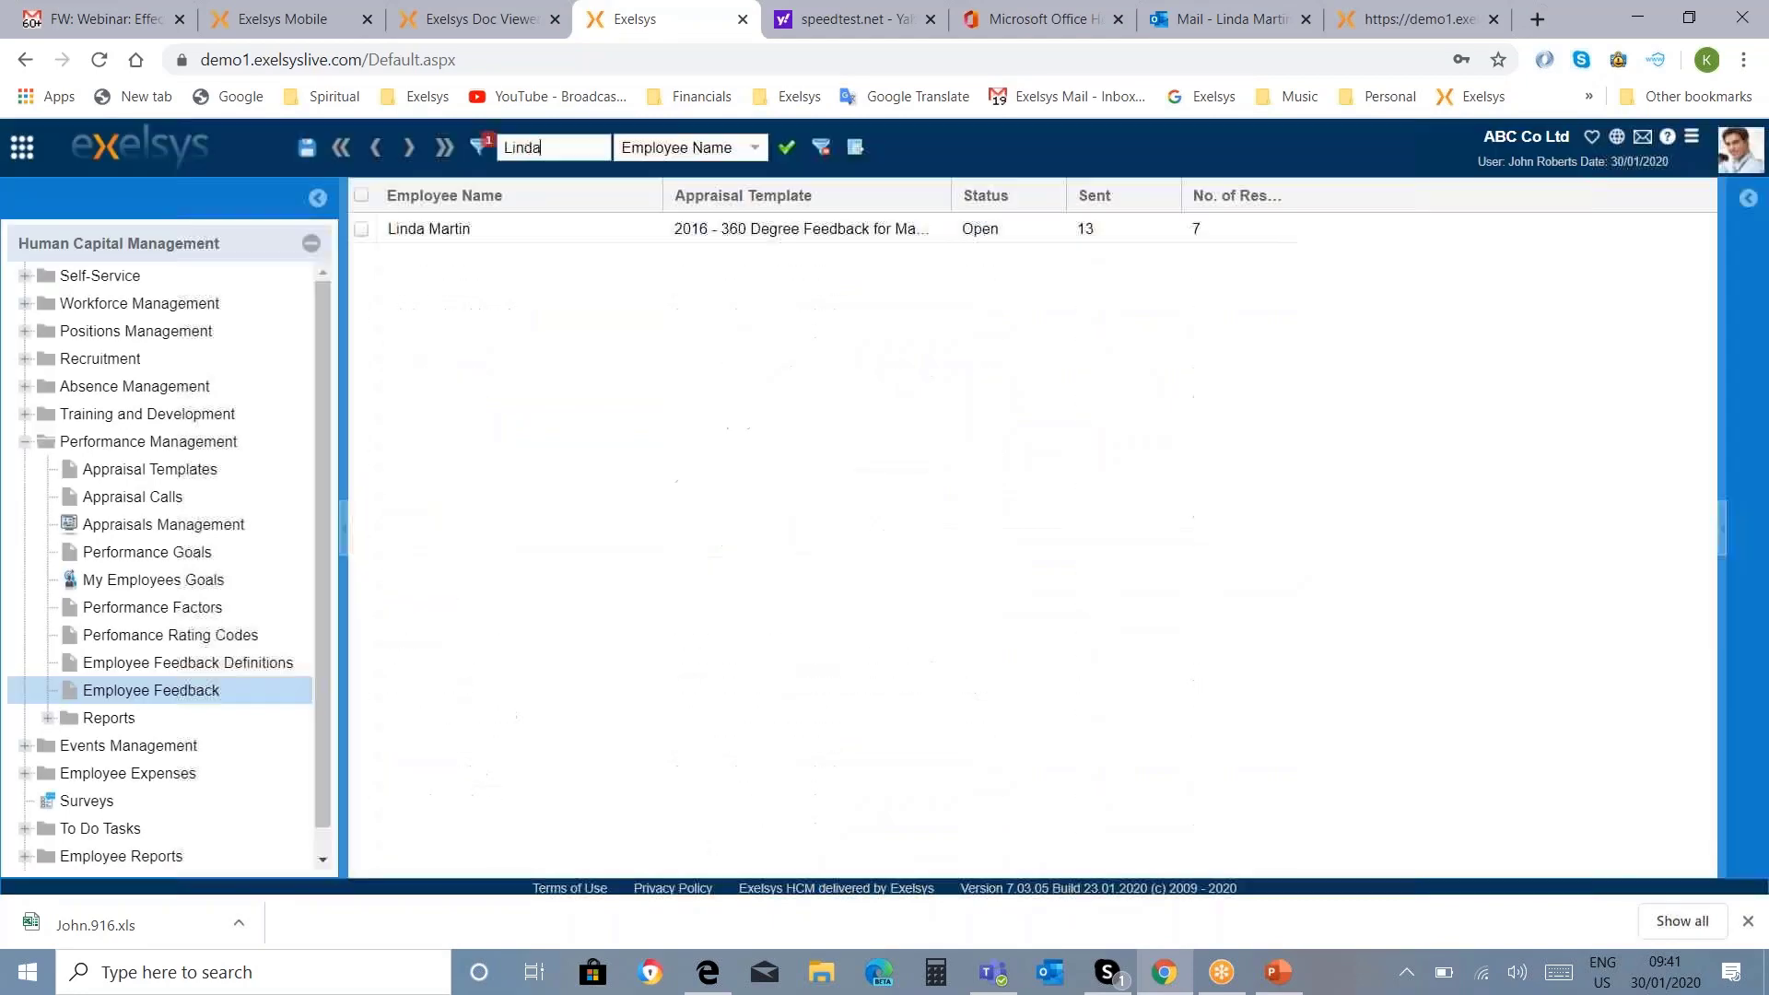
Step: Open the filtered employee's 360 Degree Feedback for Managers record and review its Appraisal Overview charts down to Overall Leadership skills
left_click(692, 238)
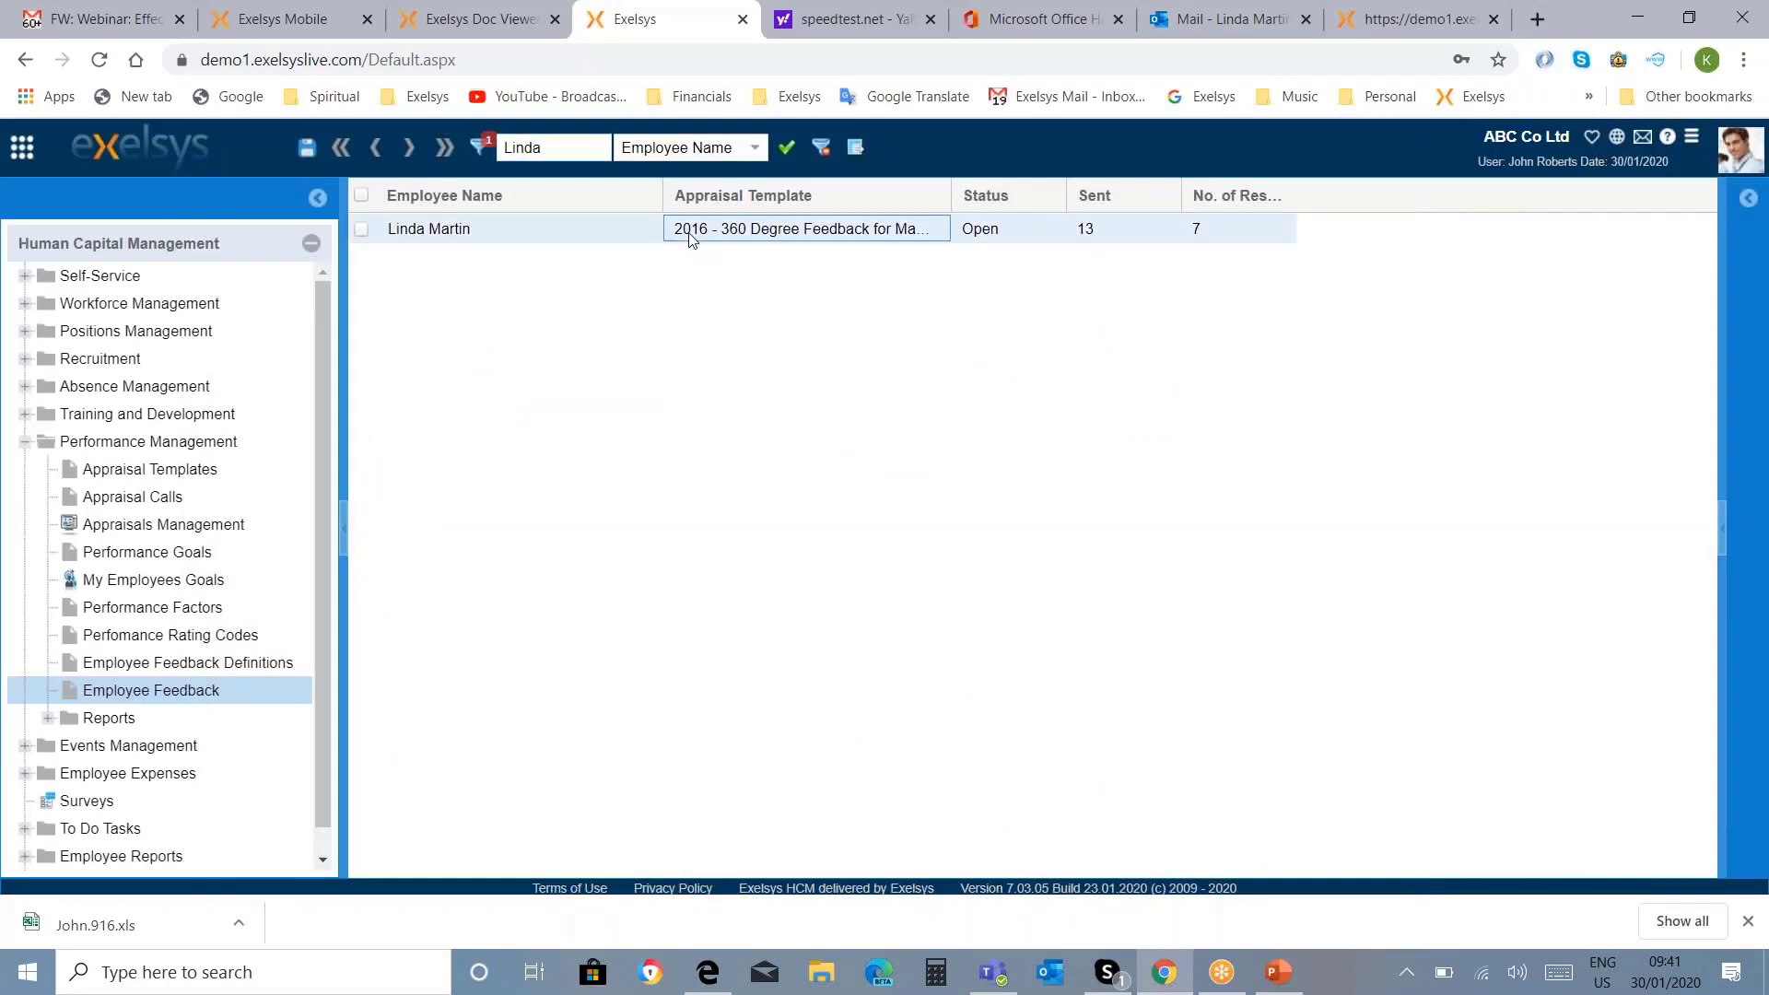
double_click(692, 233)
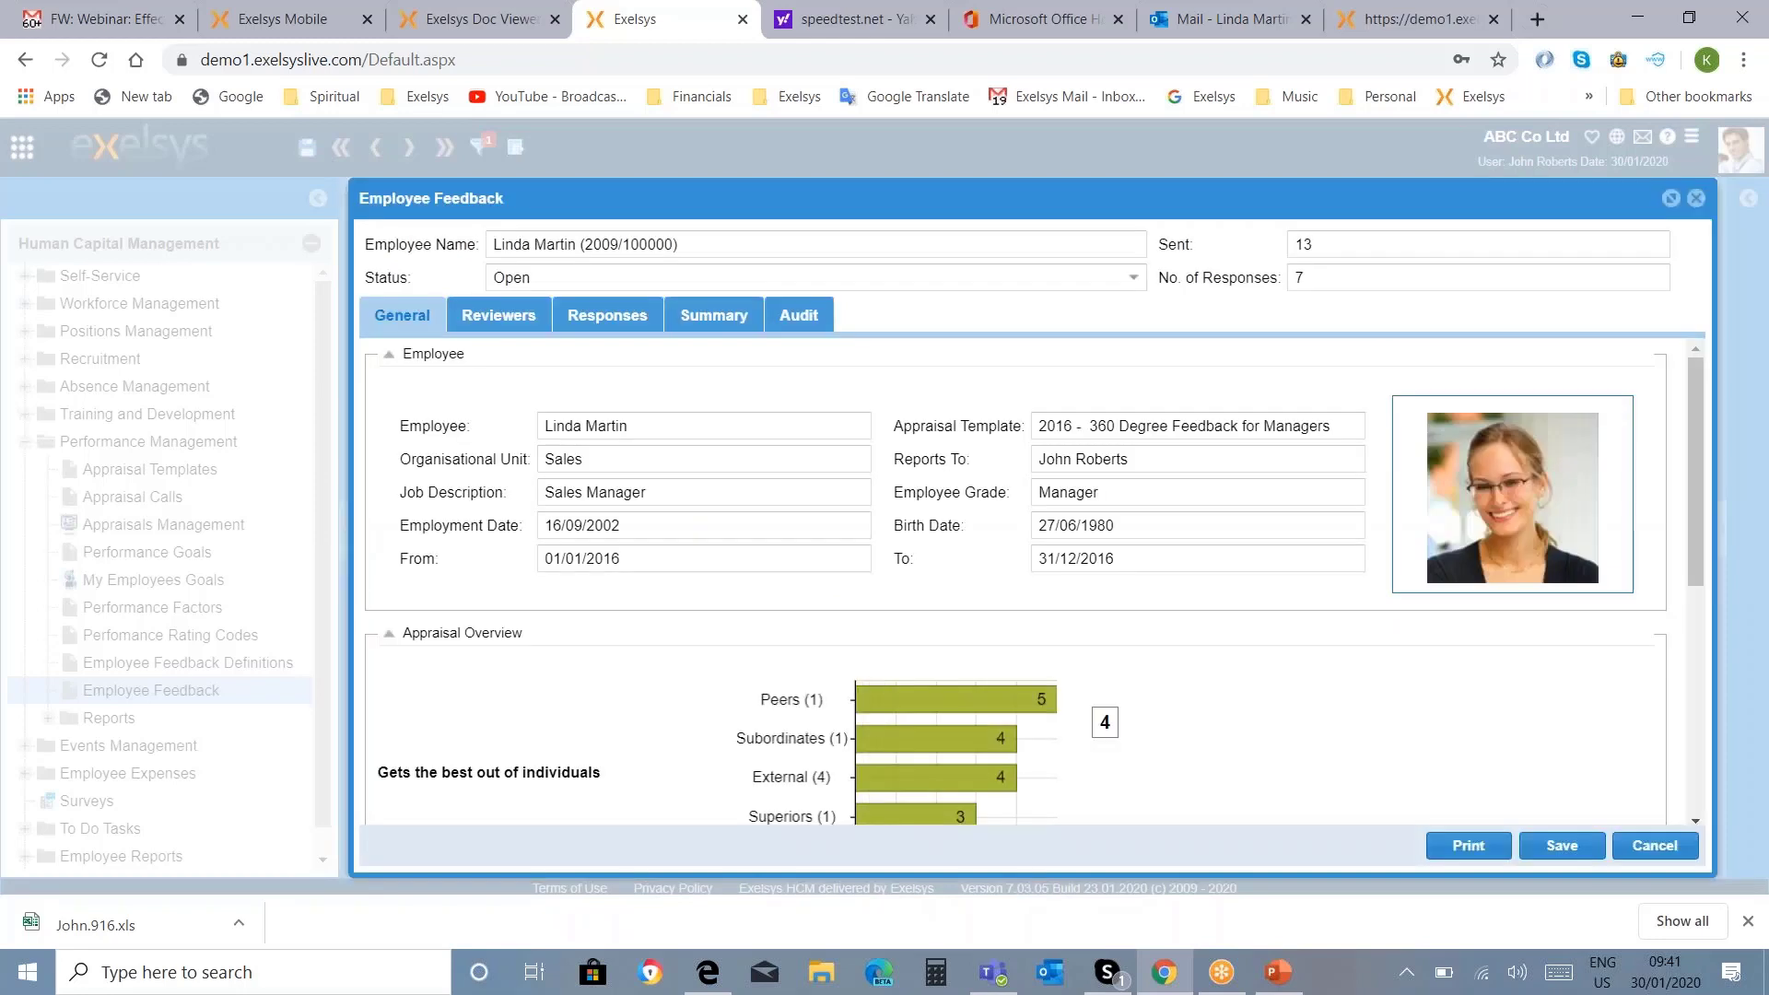
left_click(1702, 435)
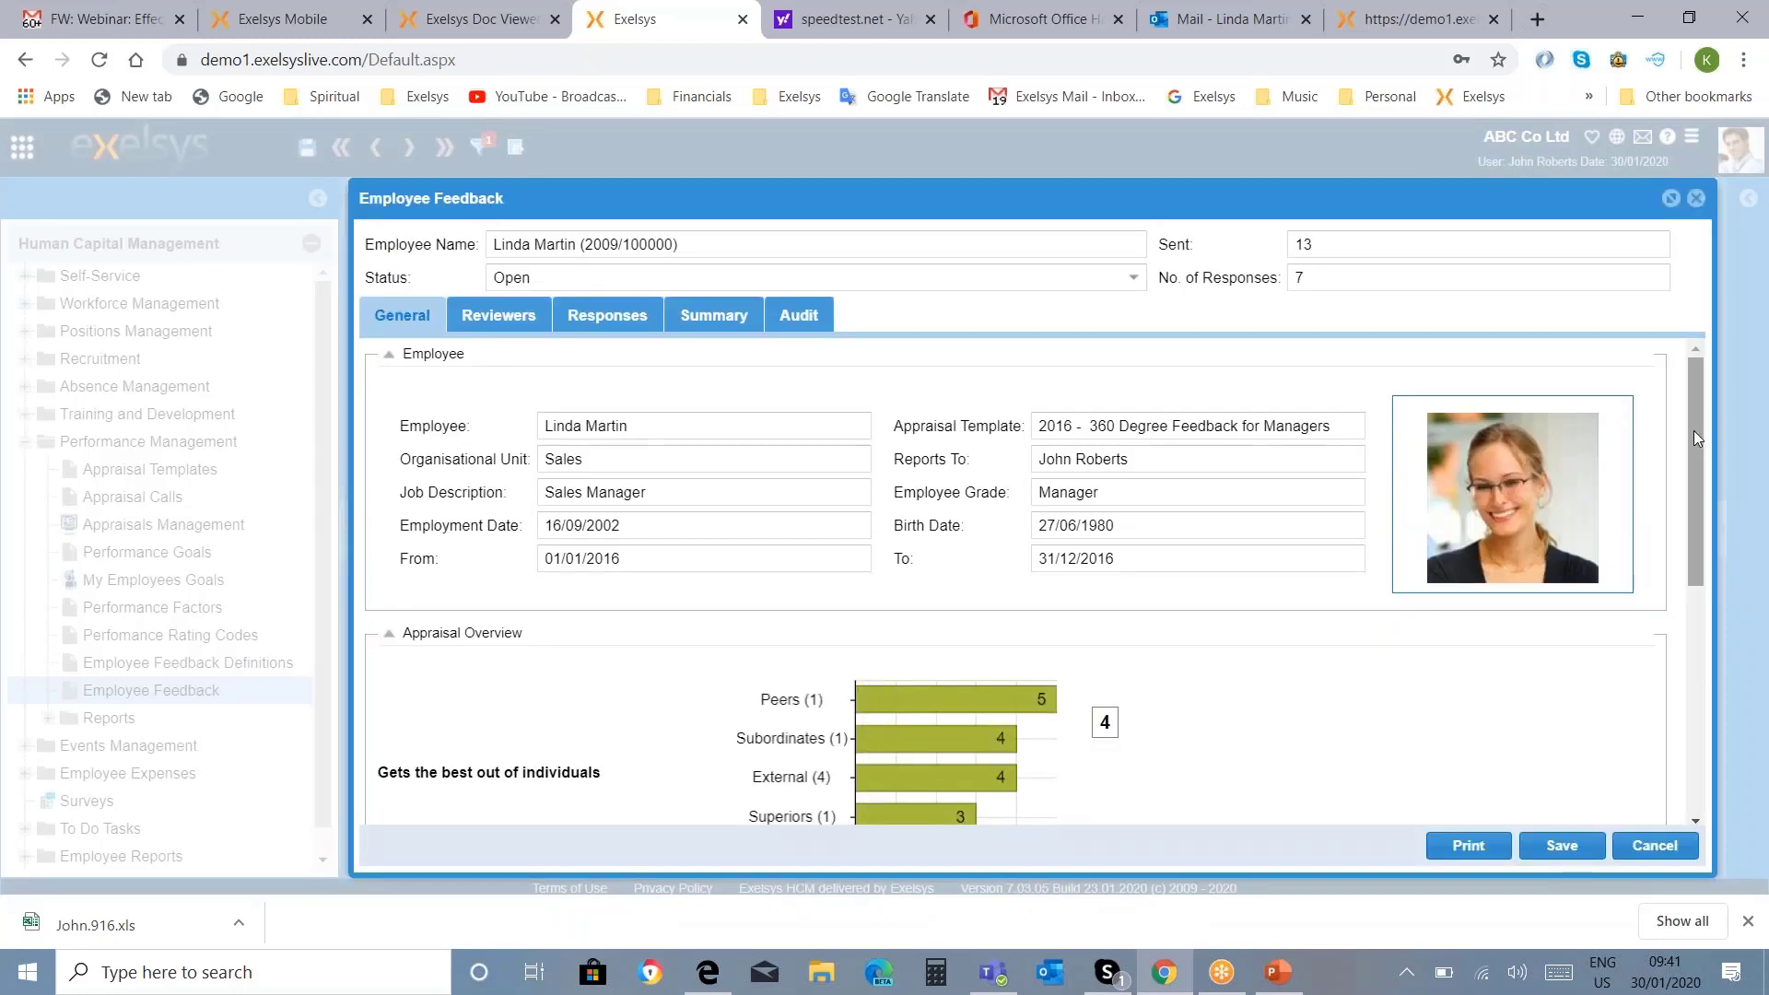
right_click(1698, 472)
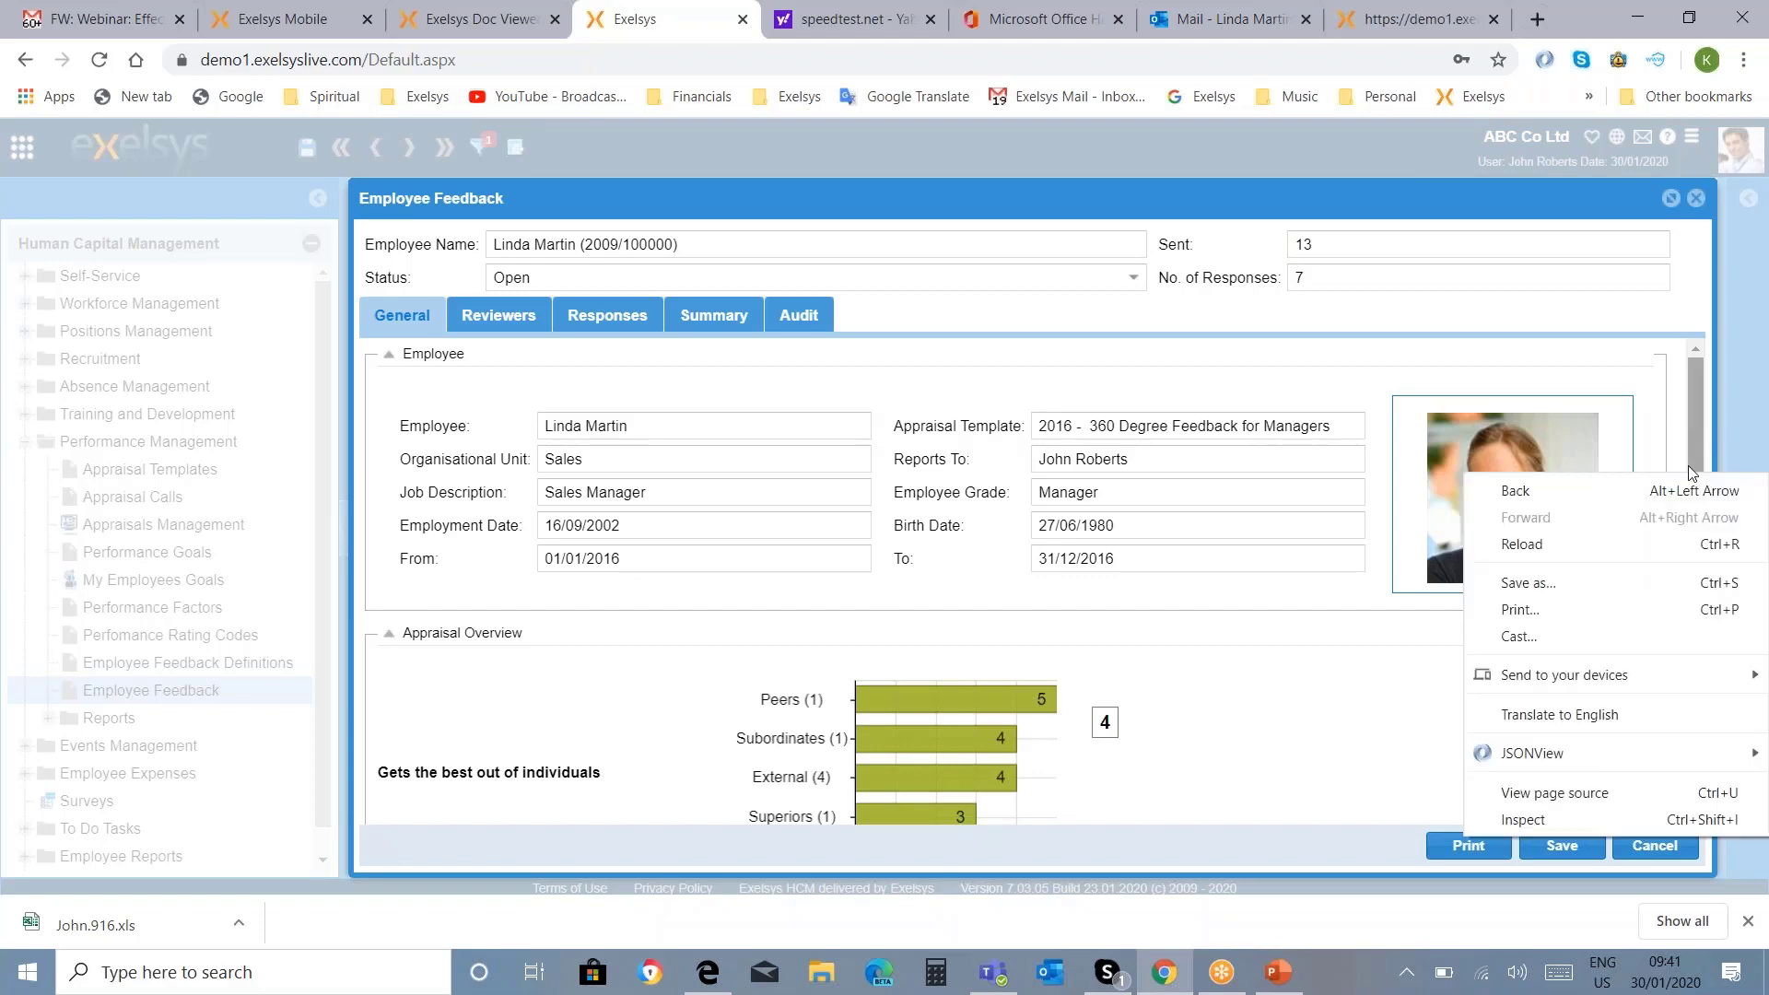
left_click(1700, 420)
left_click_drag(1700, 422, 1701, 432)
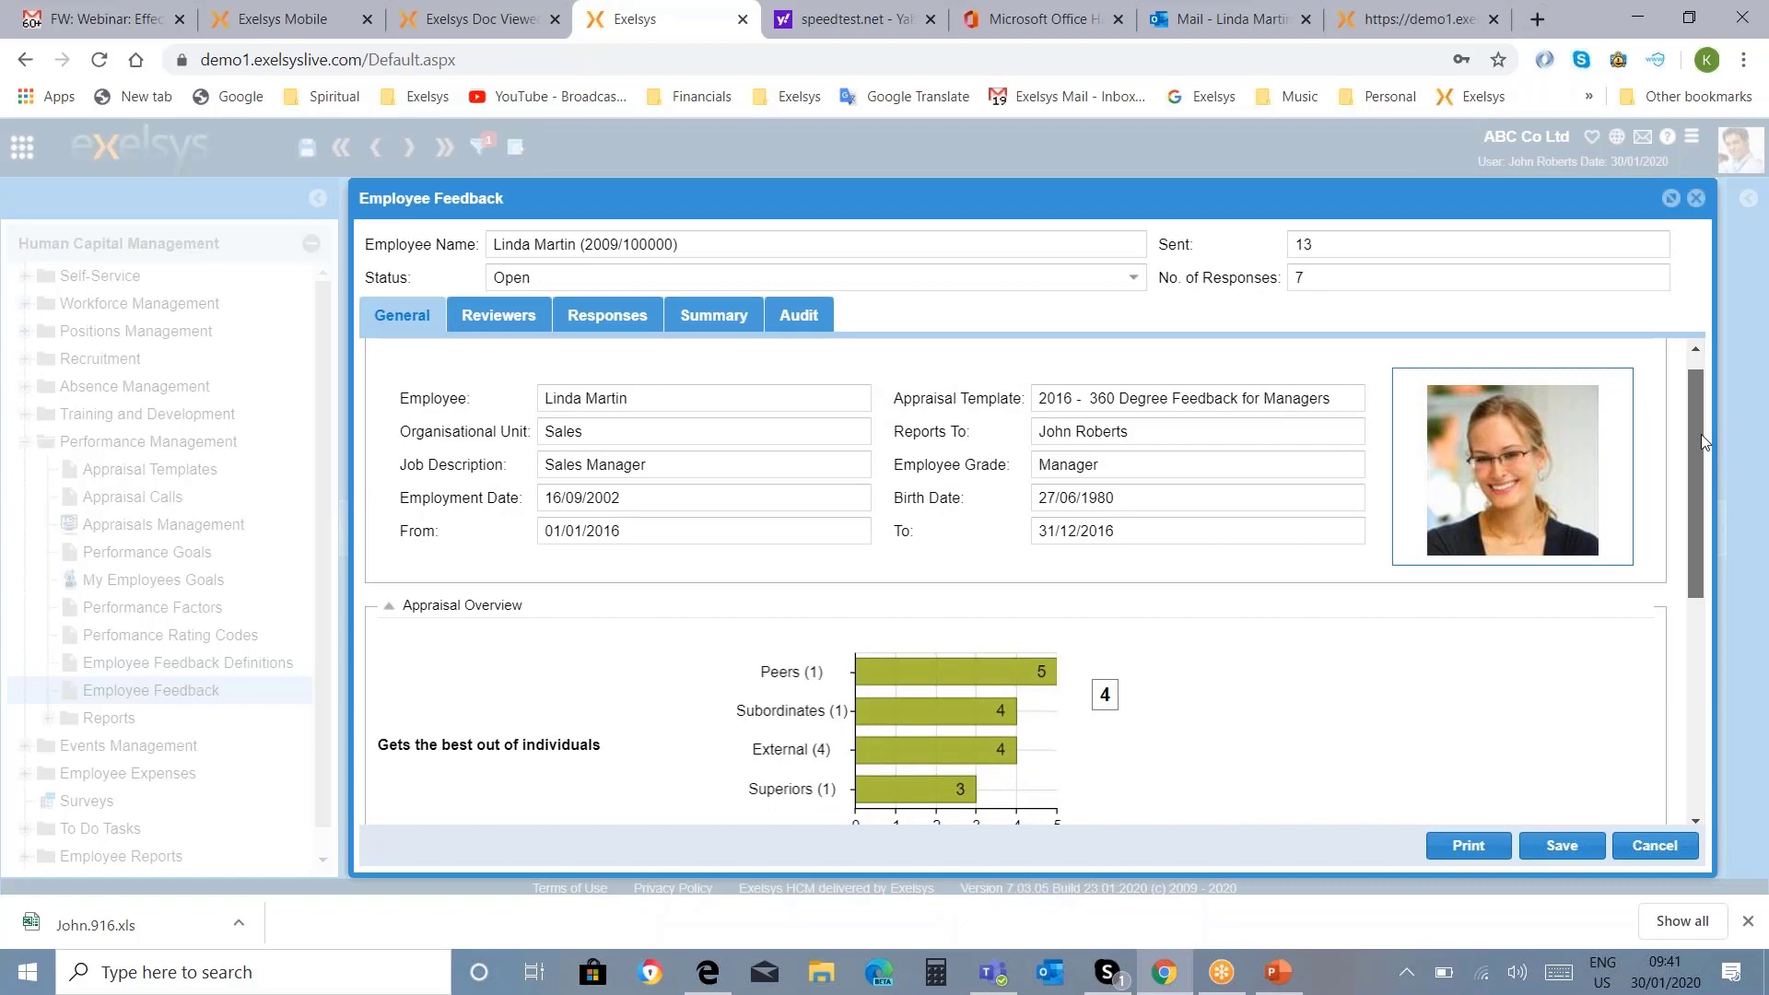
left_click_drag(1704, 440, 1721, 551)
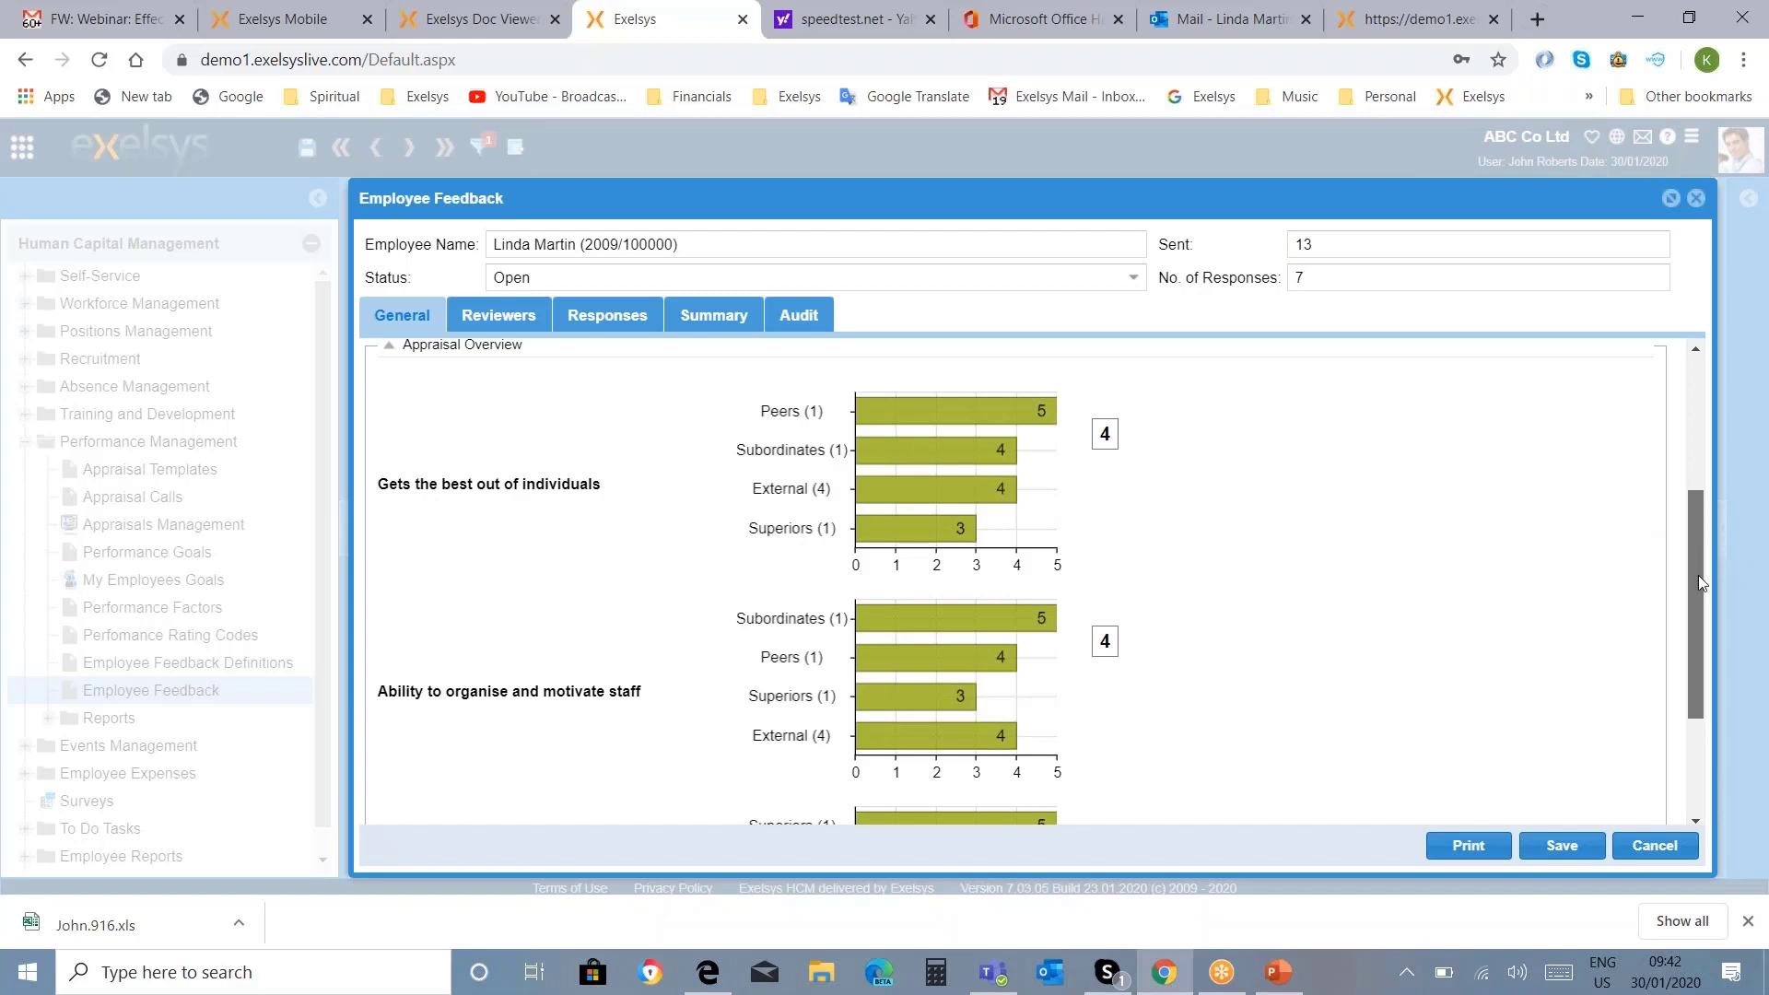
left_click_drag(1700, 575, 1650, 601)
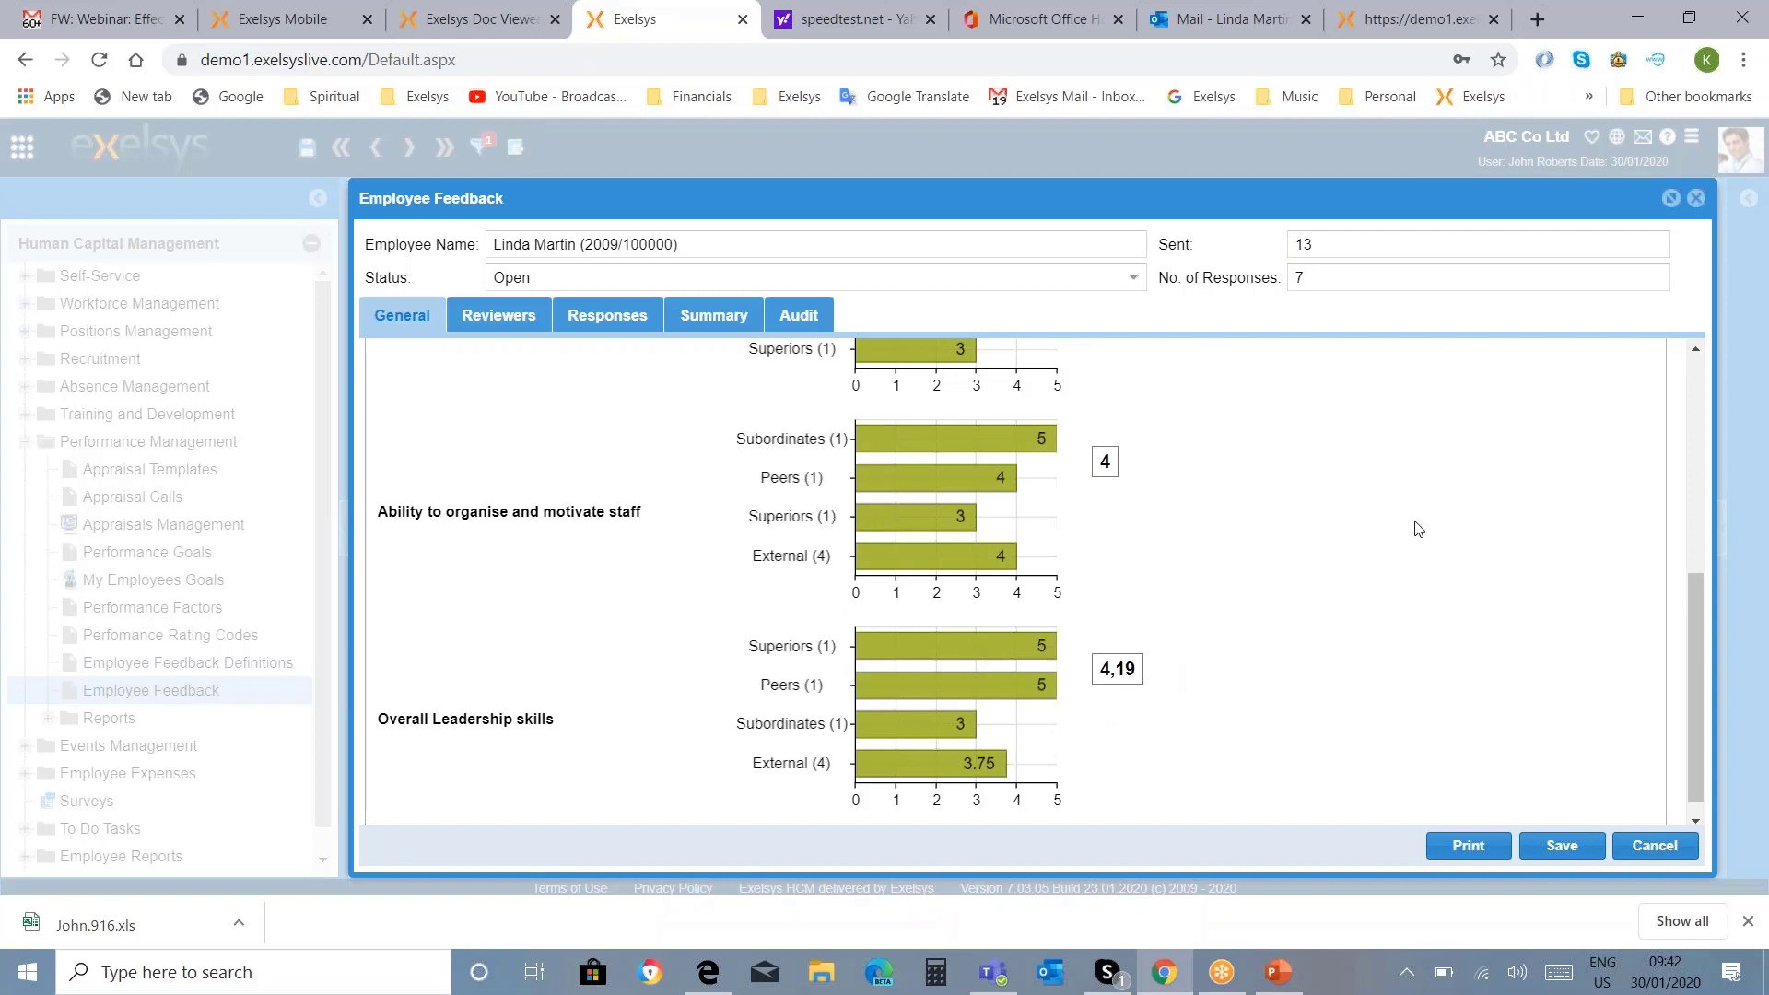
right_click(1685, 495)
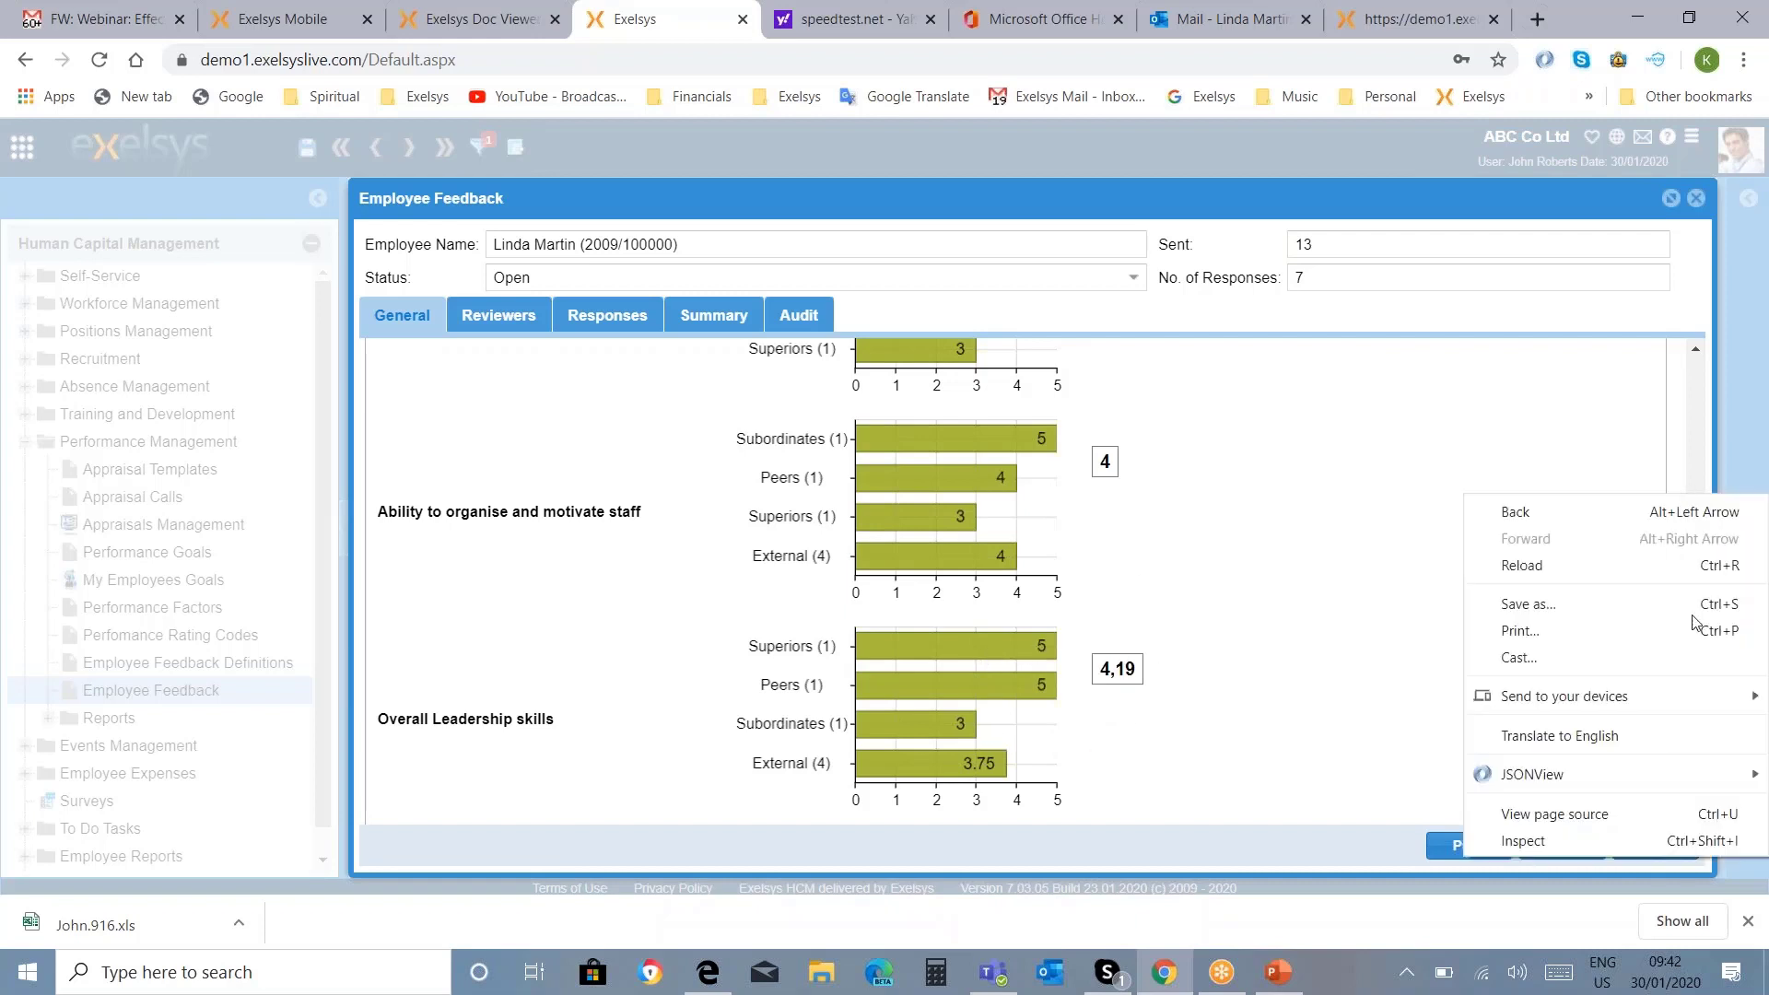
left_click(1697, 431)
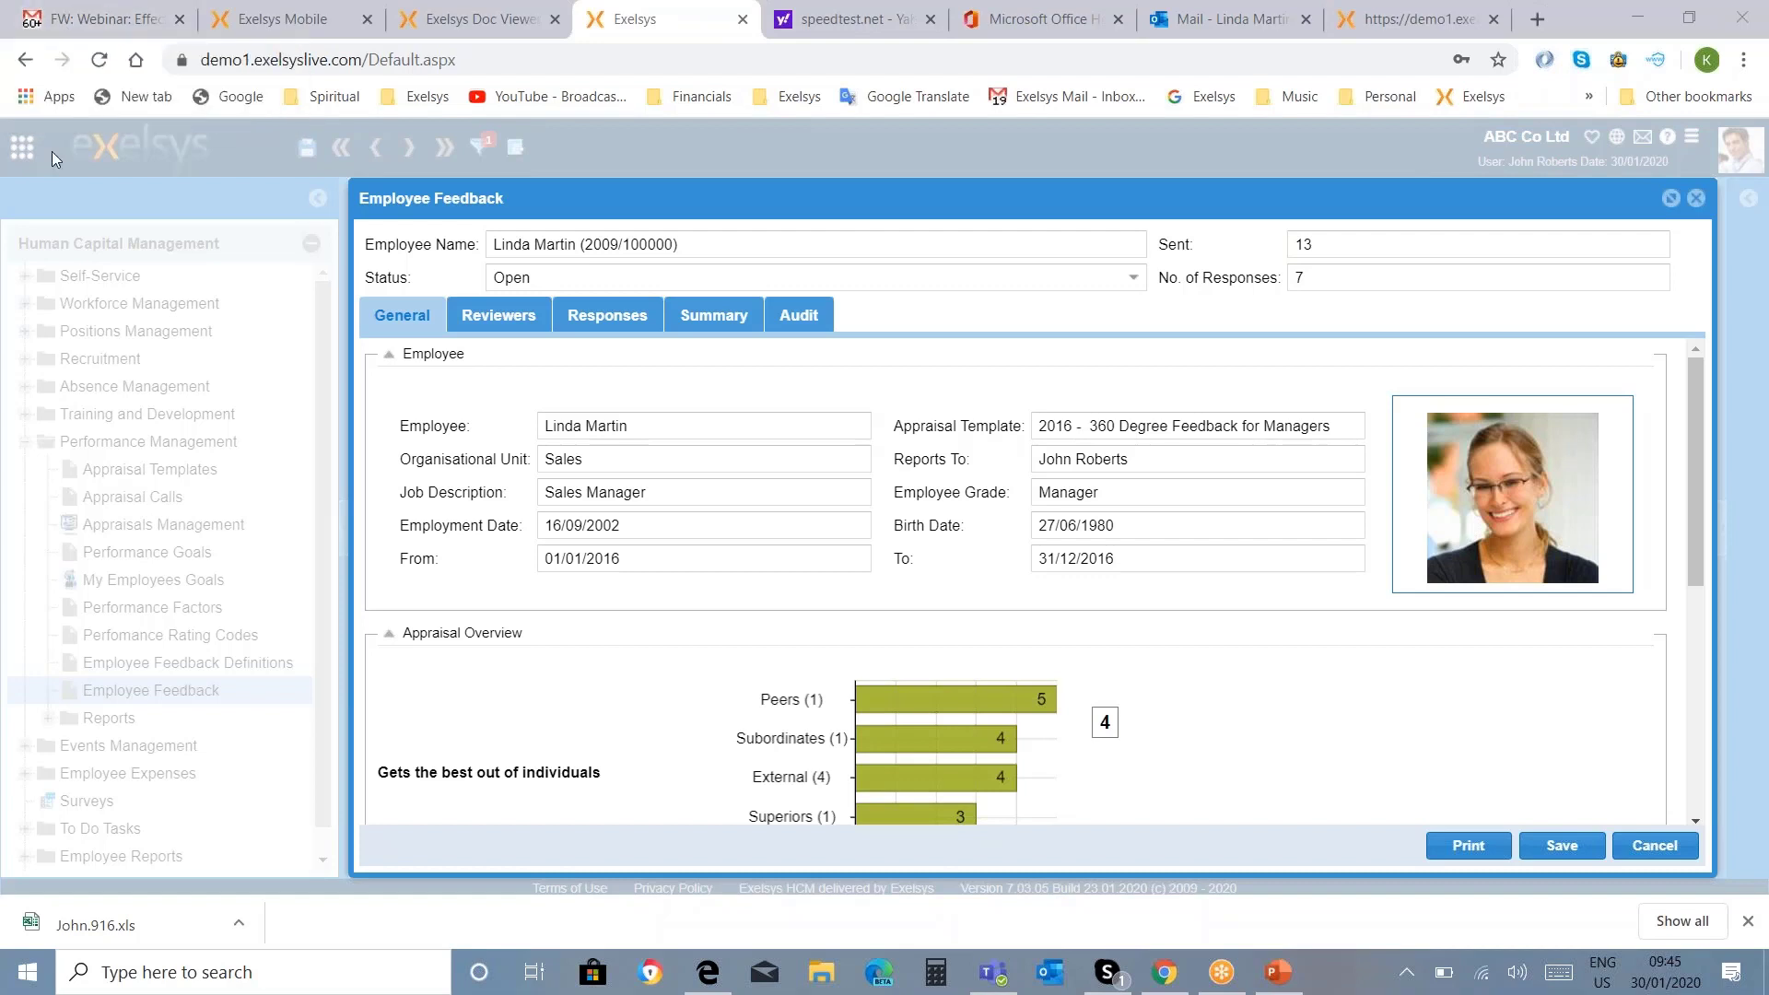
left_click(1514, 975)
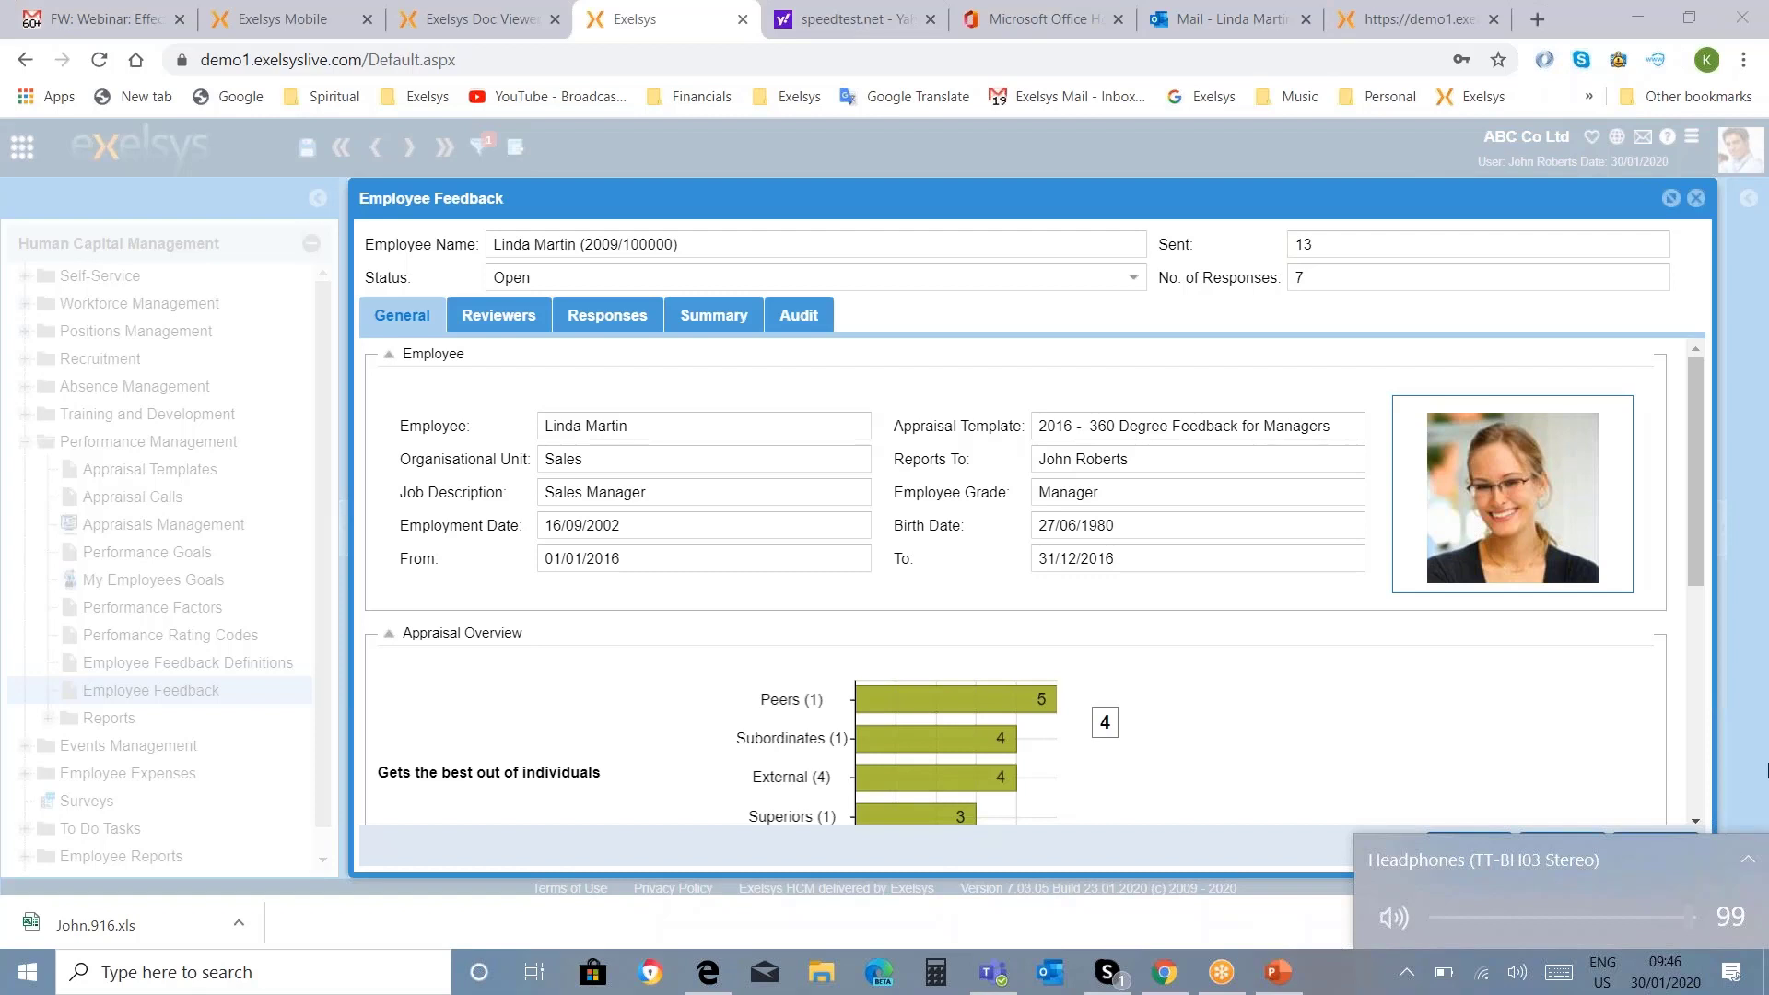
mouse_move(1122, 990)
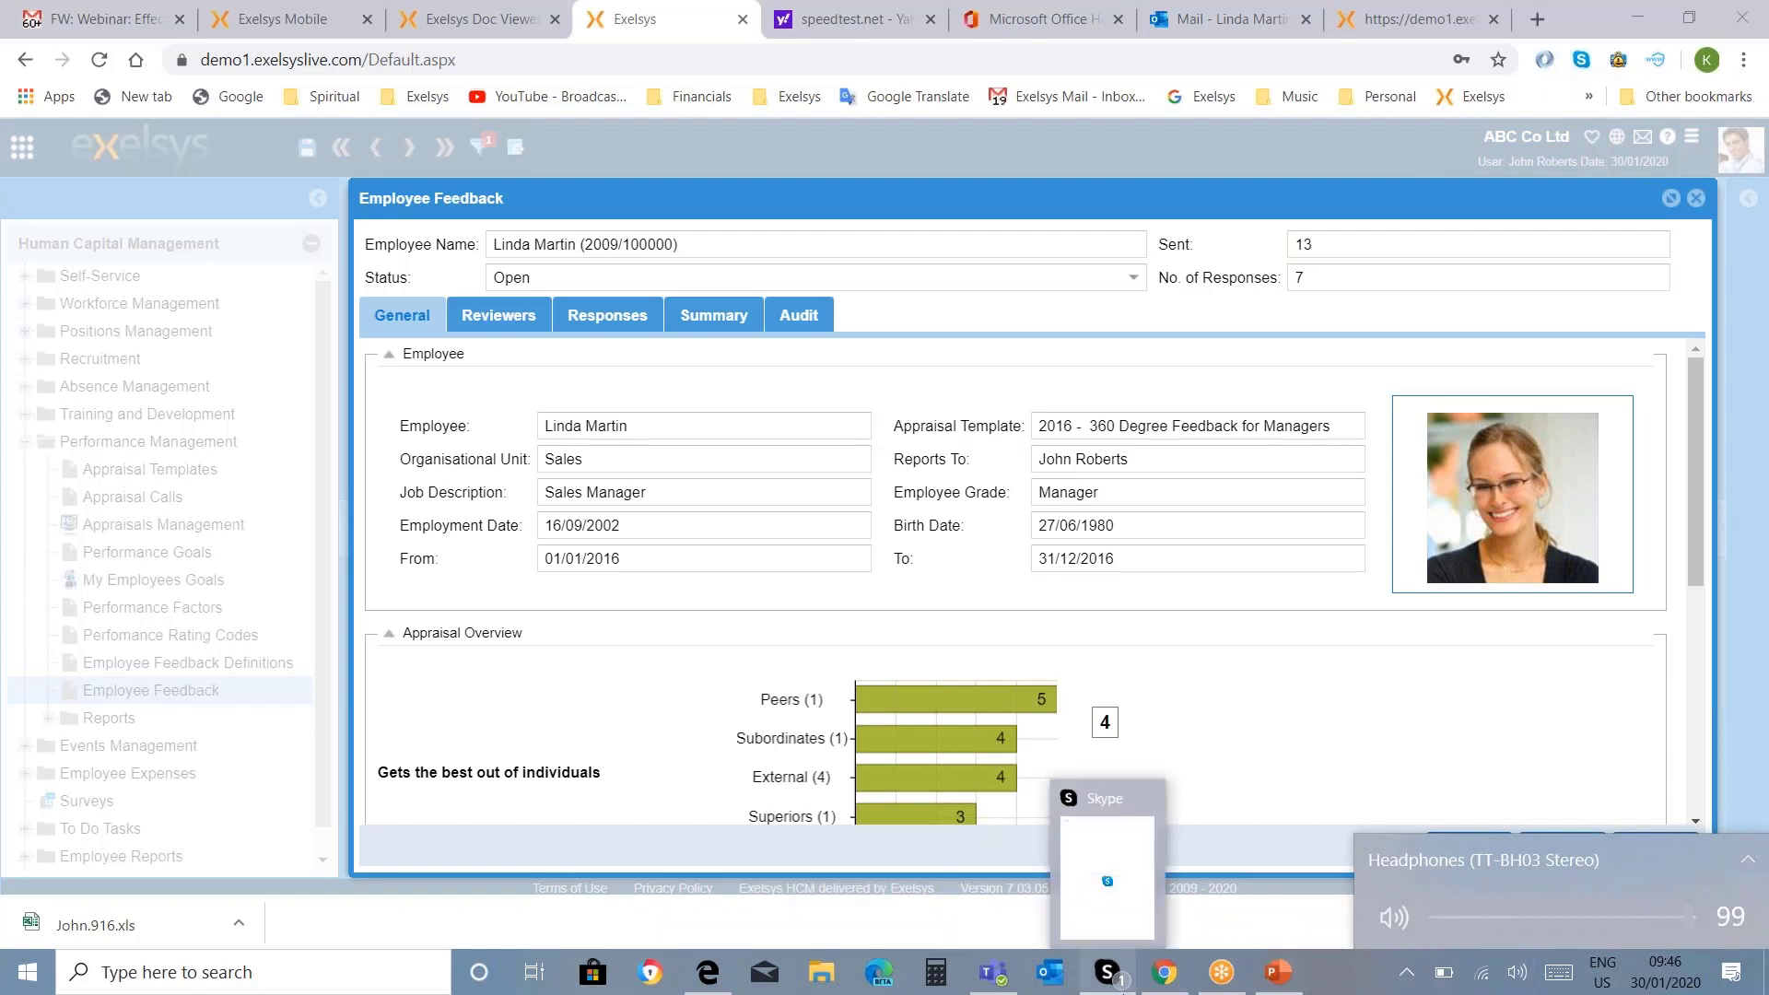
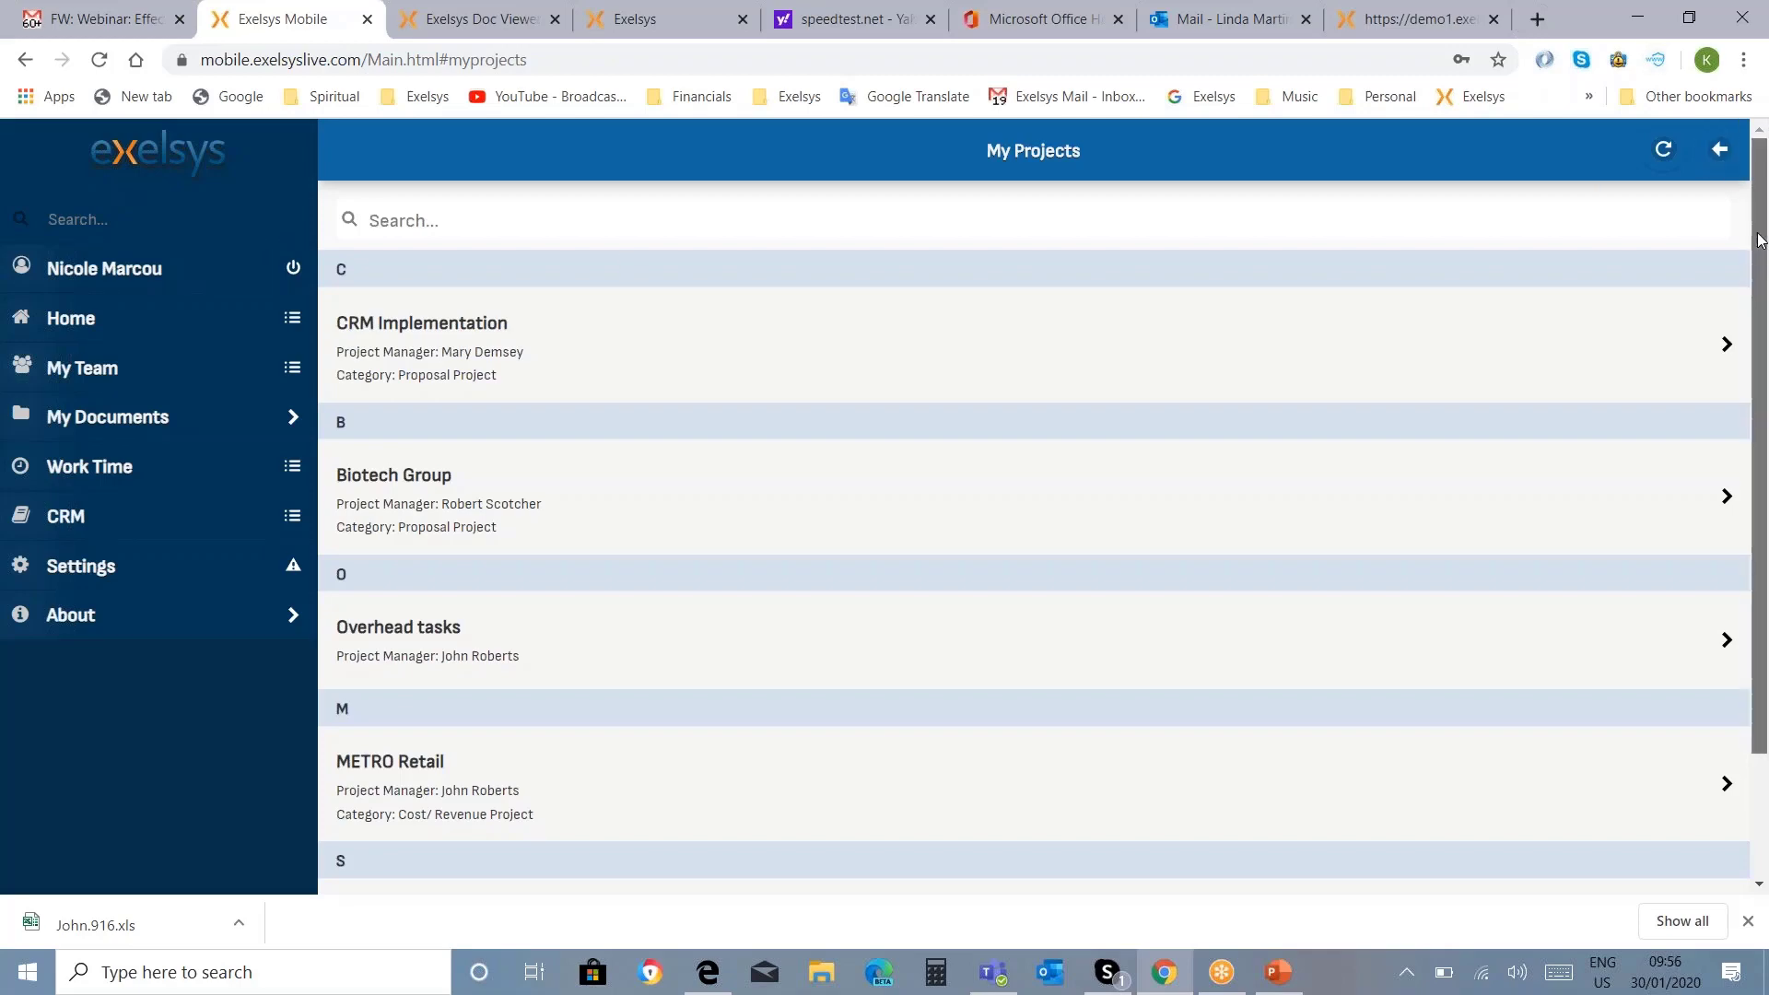
Step: Open the CRM Implementation project in My Projects, review its Document Analysis task details, and return to the task list
mouse_move(1760, 241)
left_mouse_down()
mouse_move(1756, 360)
mouse_move(1745, 257)
left_mouse_up()
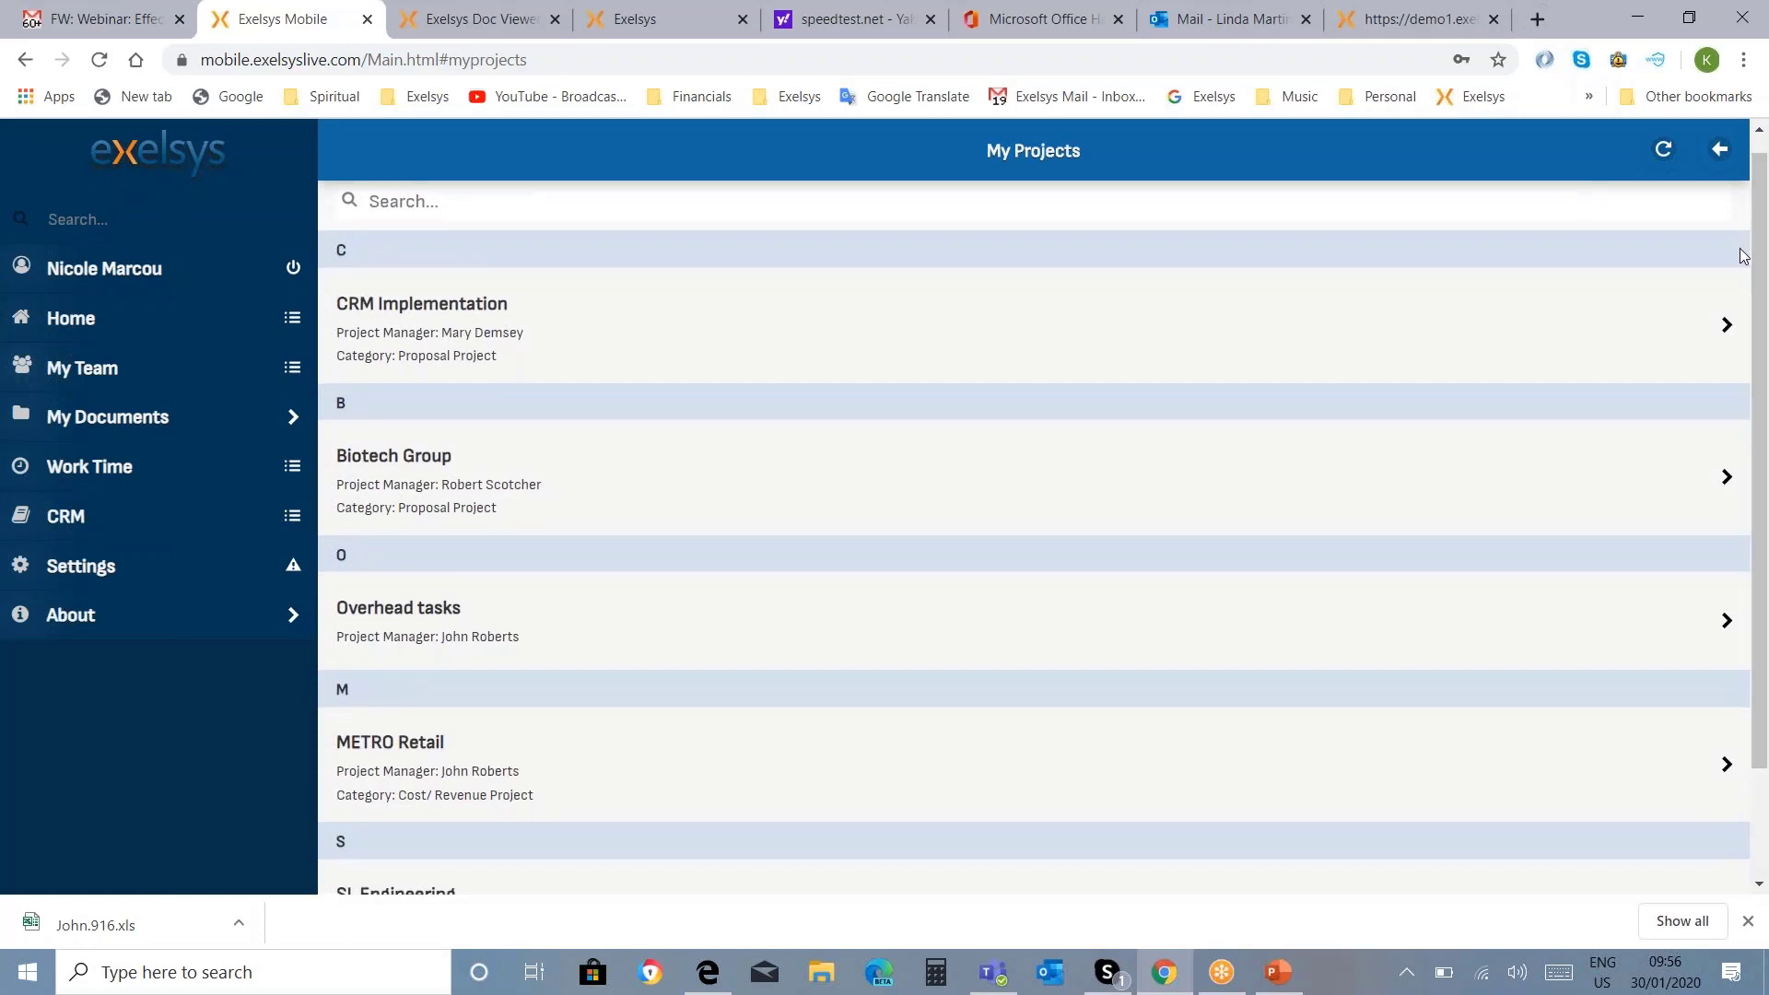
left_click(595, 371)
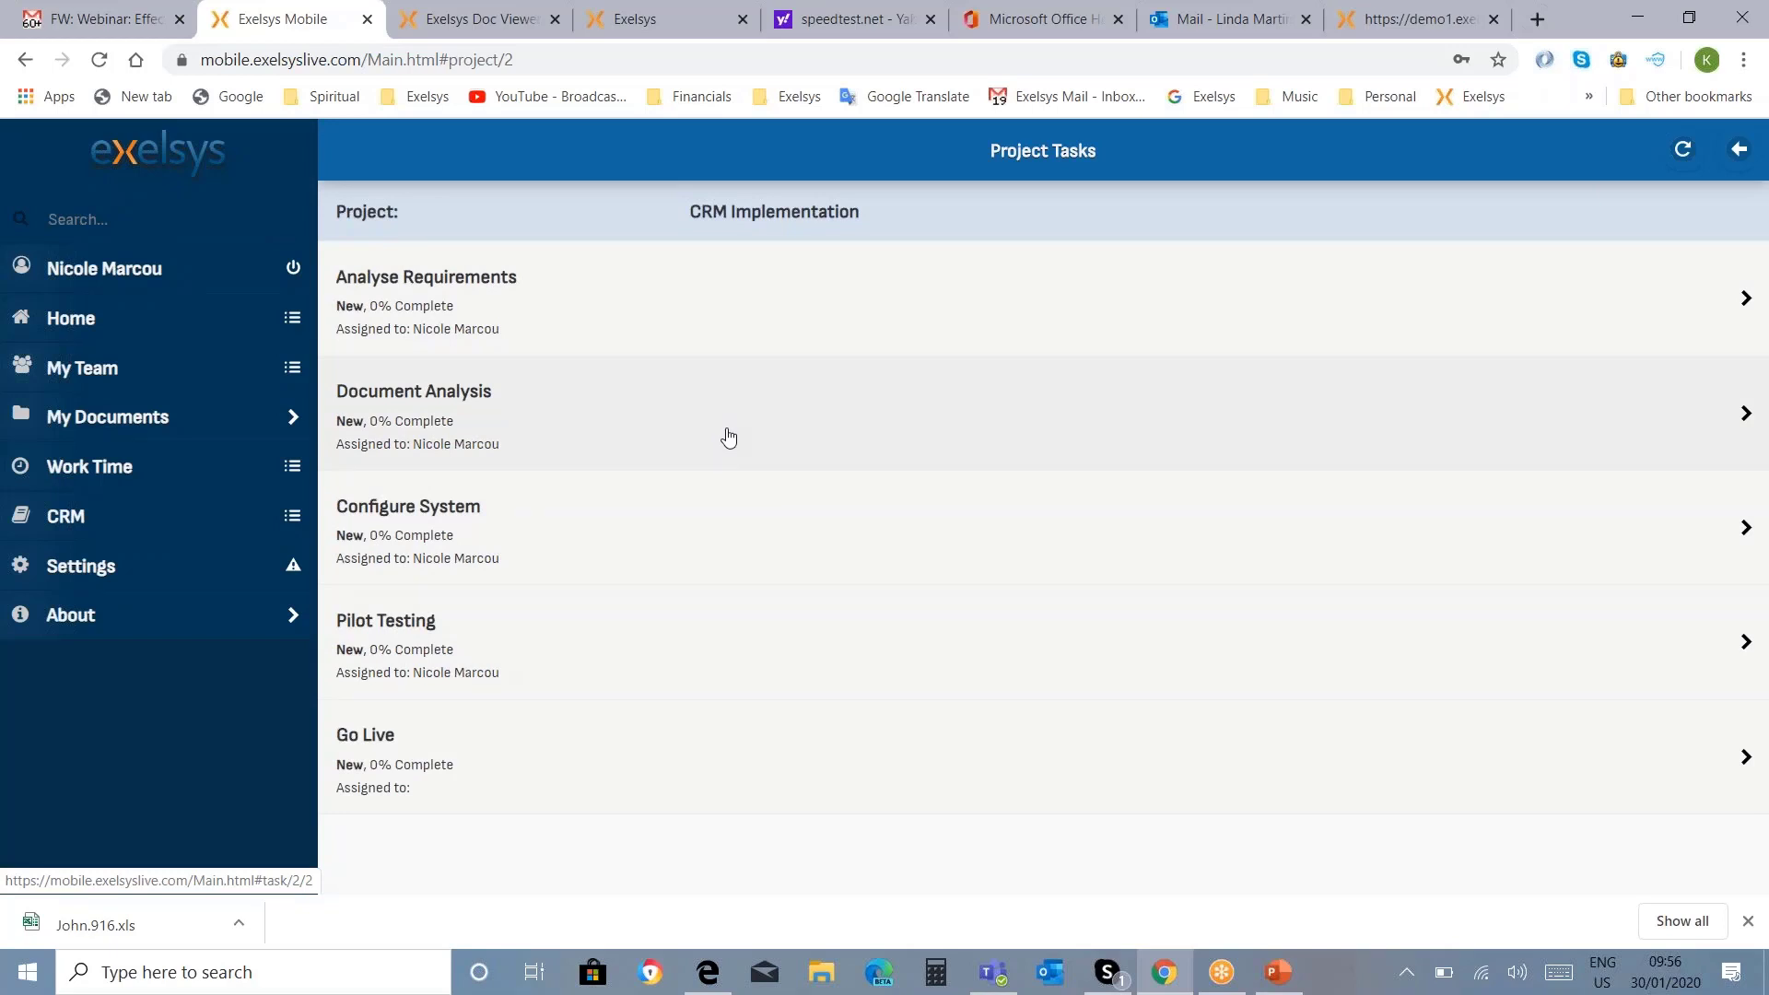
left_click(728, 438)
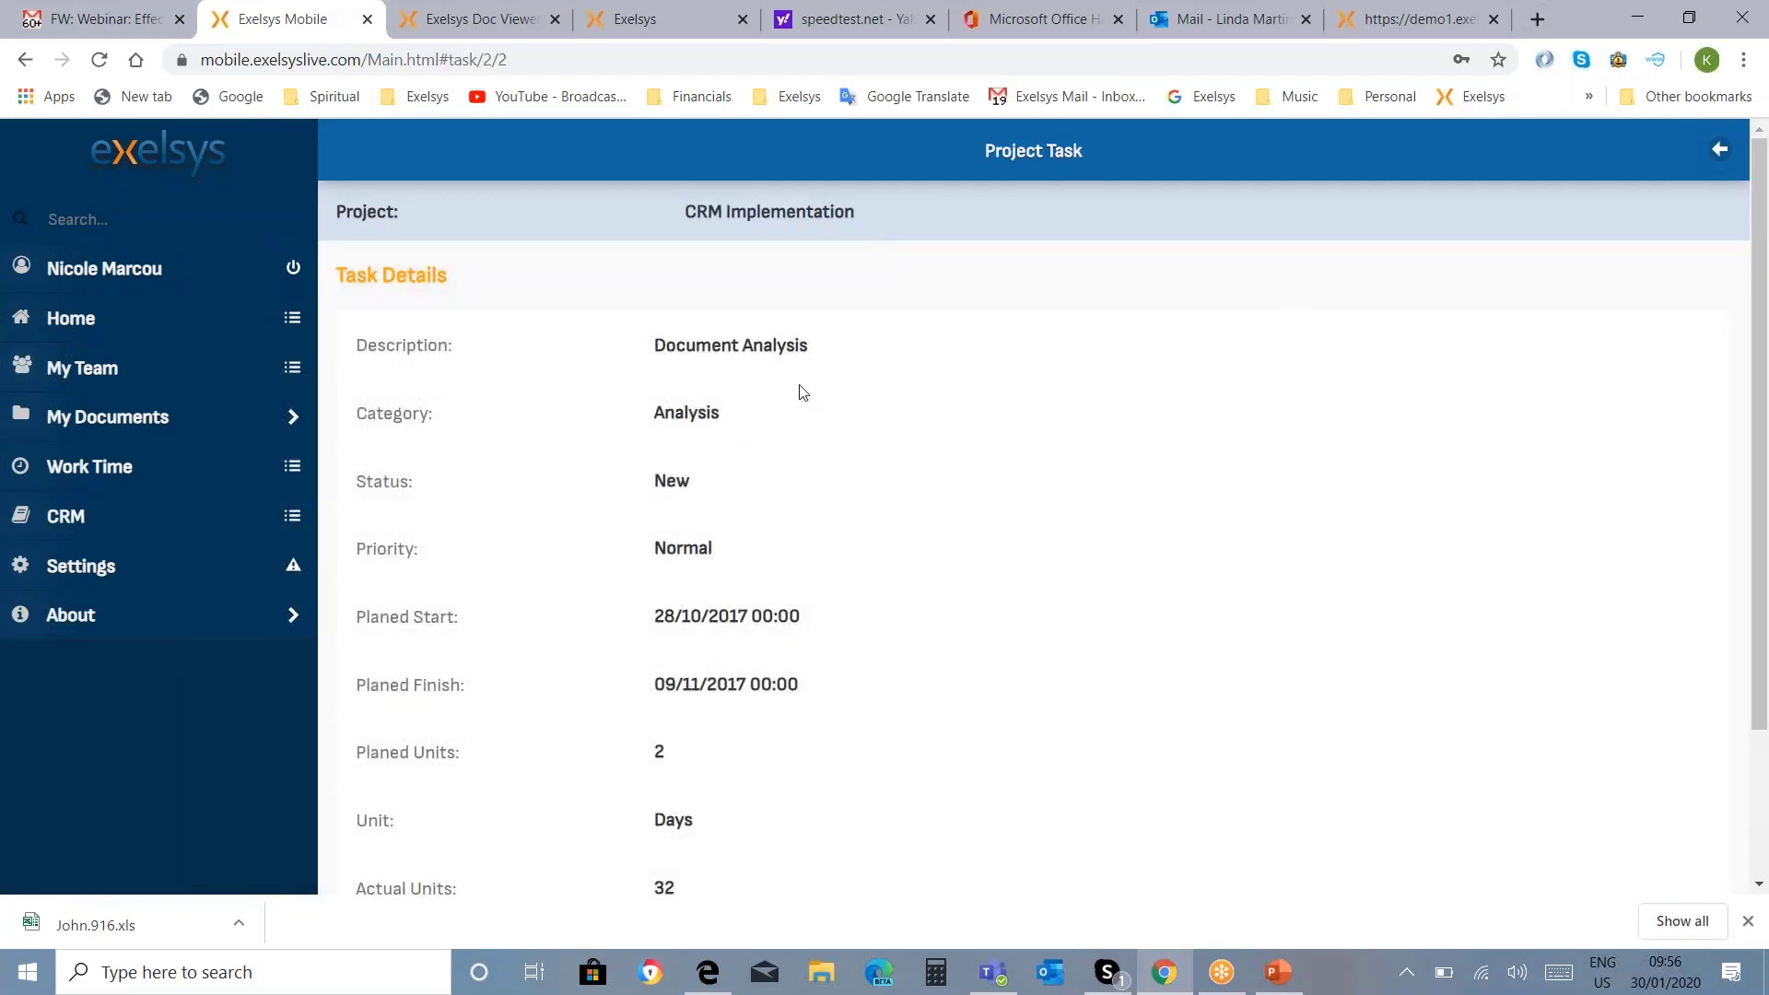
left_click_drag(1762, 282, 1766, 557)
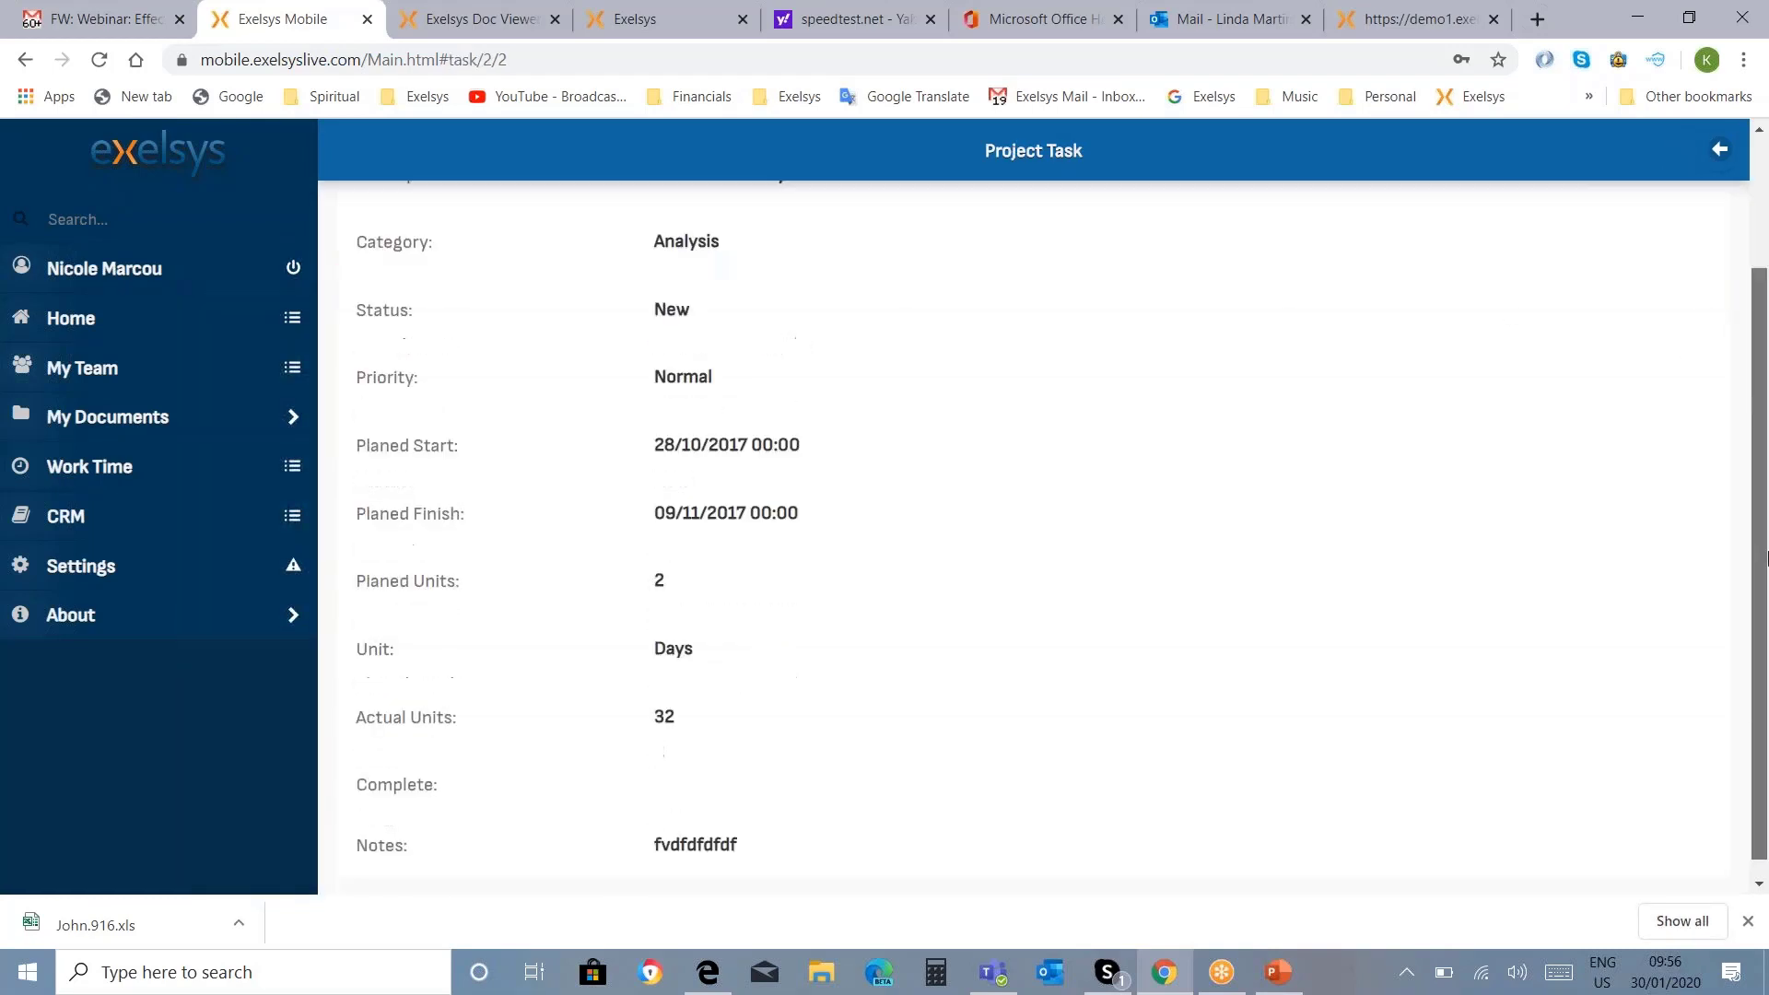
scroll(1766, 558, "up", 2)
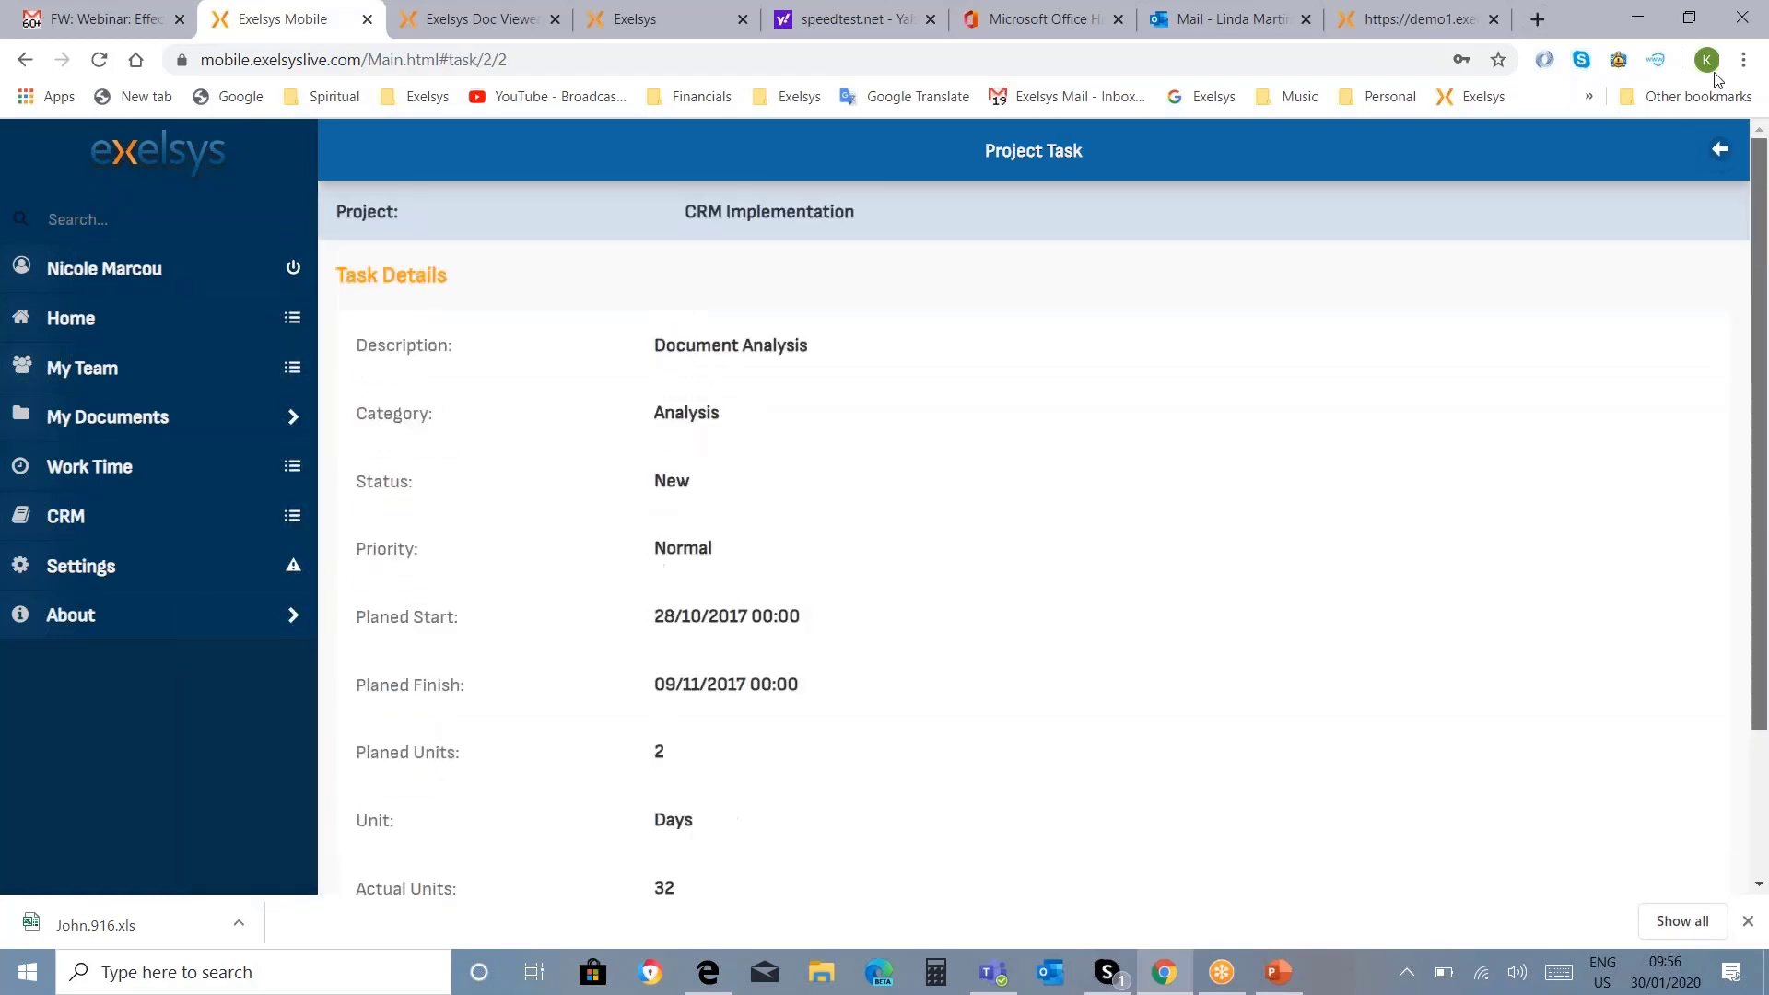
left_click(1721, 152)
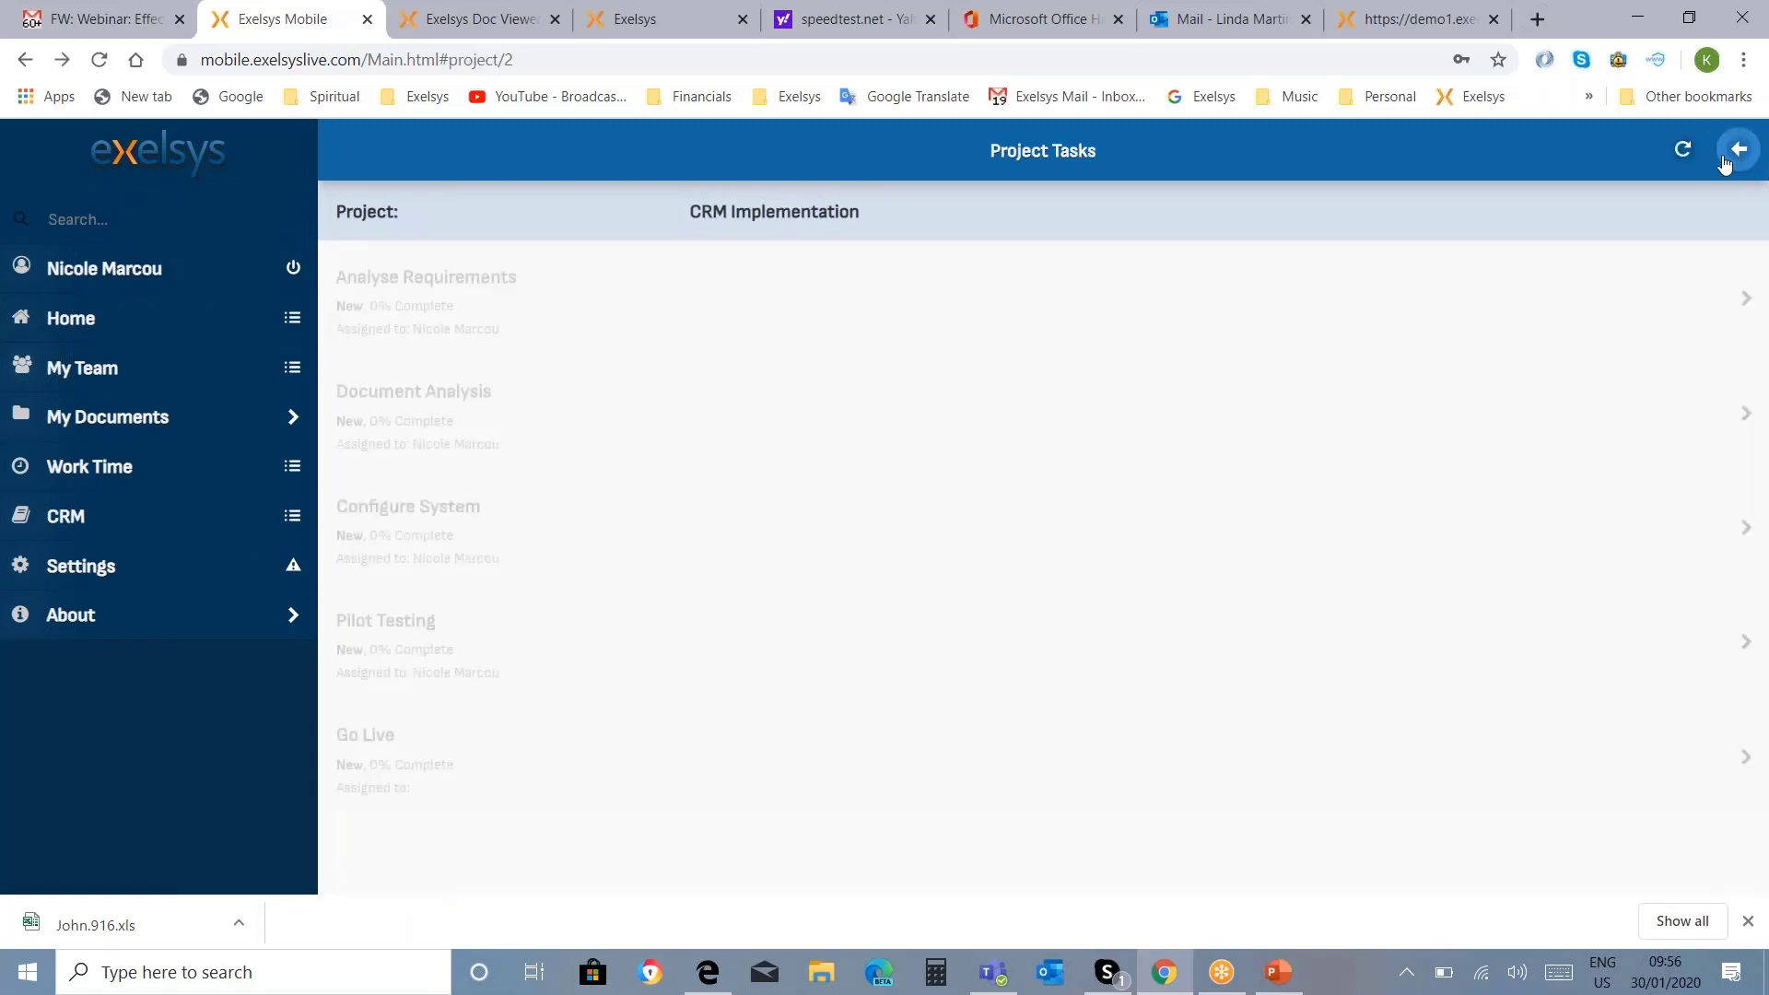
Step: View the Analyse Requirements task details, recheck the Document Analysis task, and return to the project's task list
left_click(605, 325)
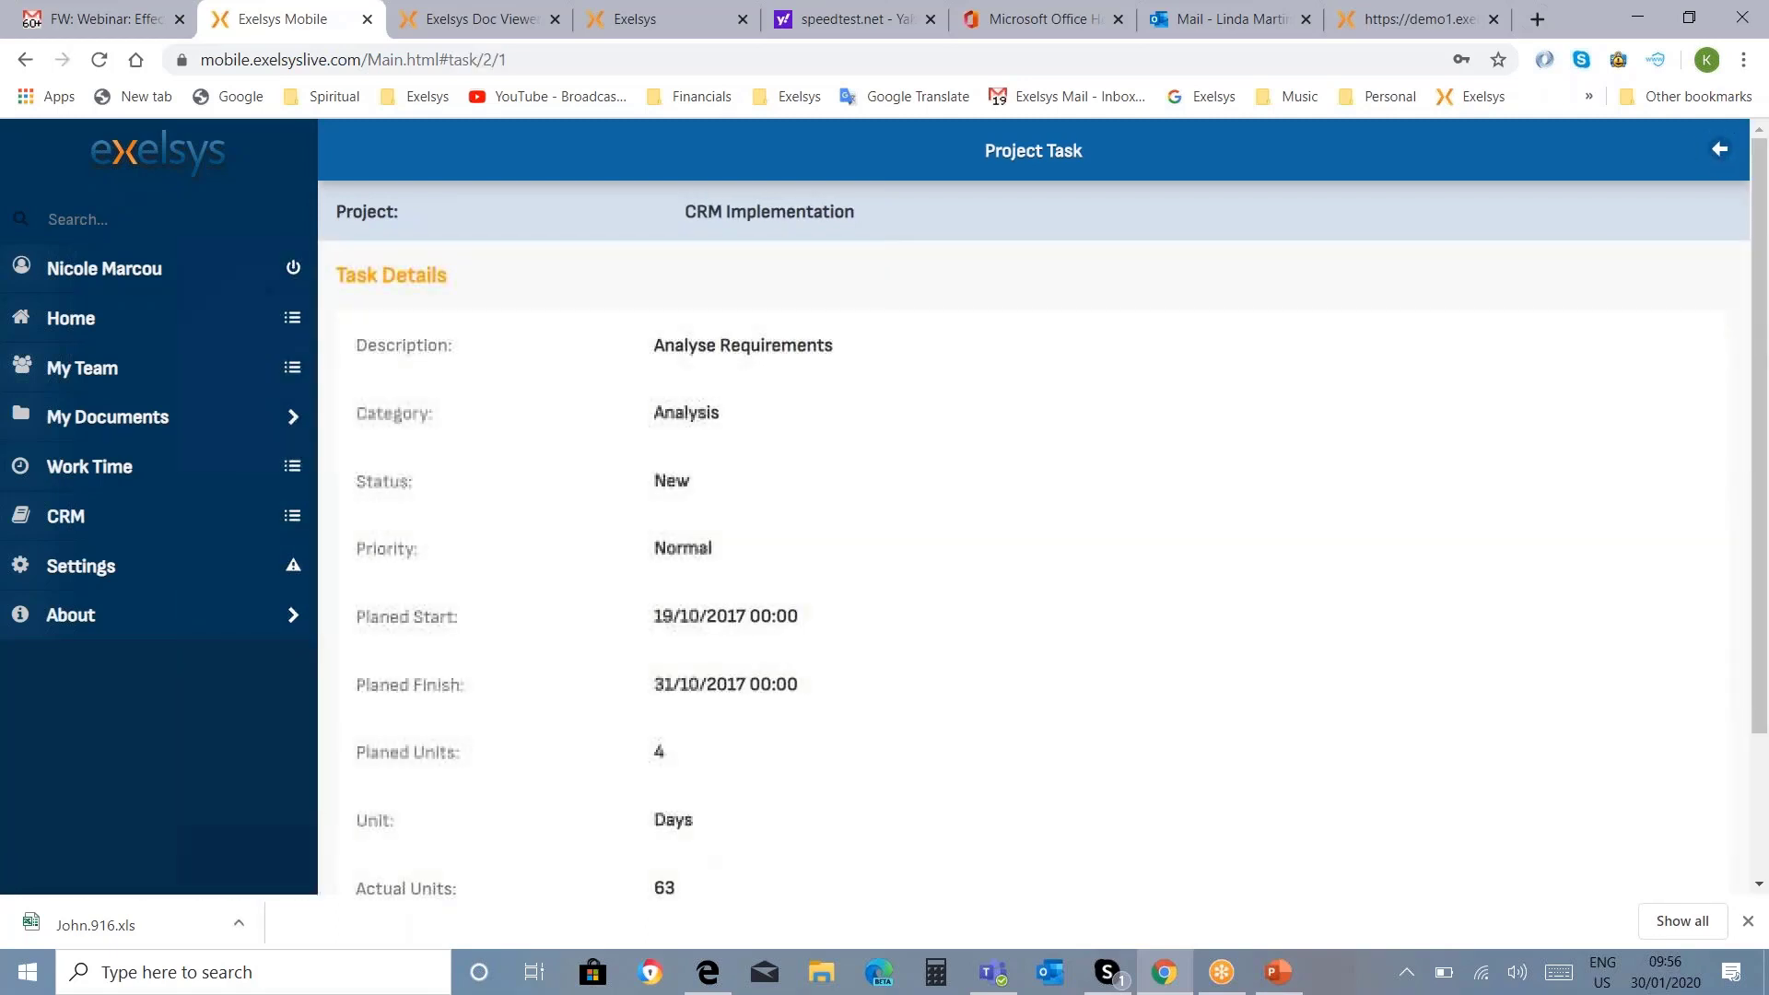
left_click(1724, 153)
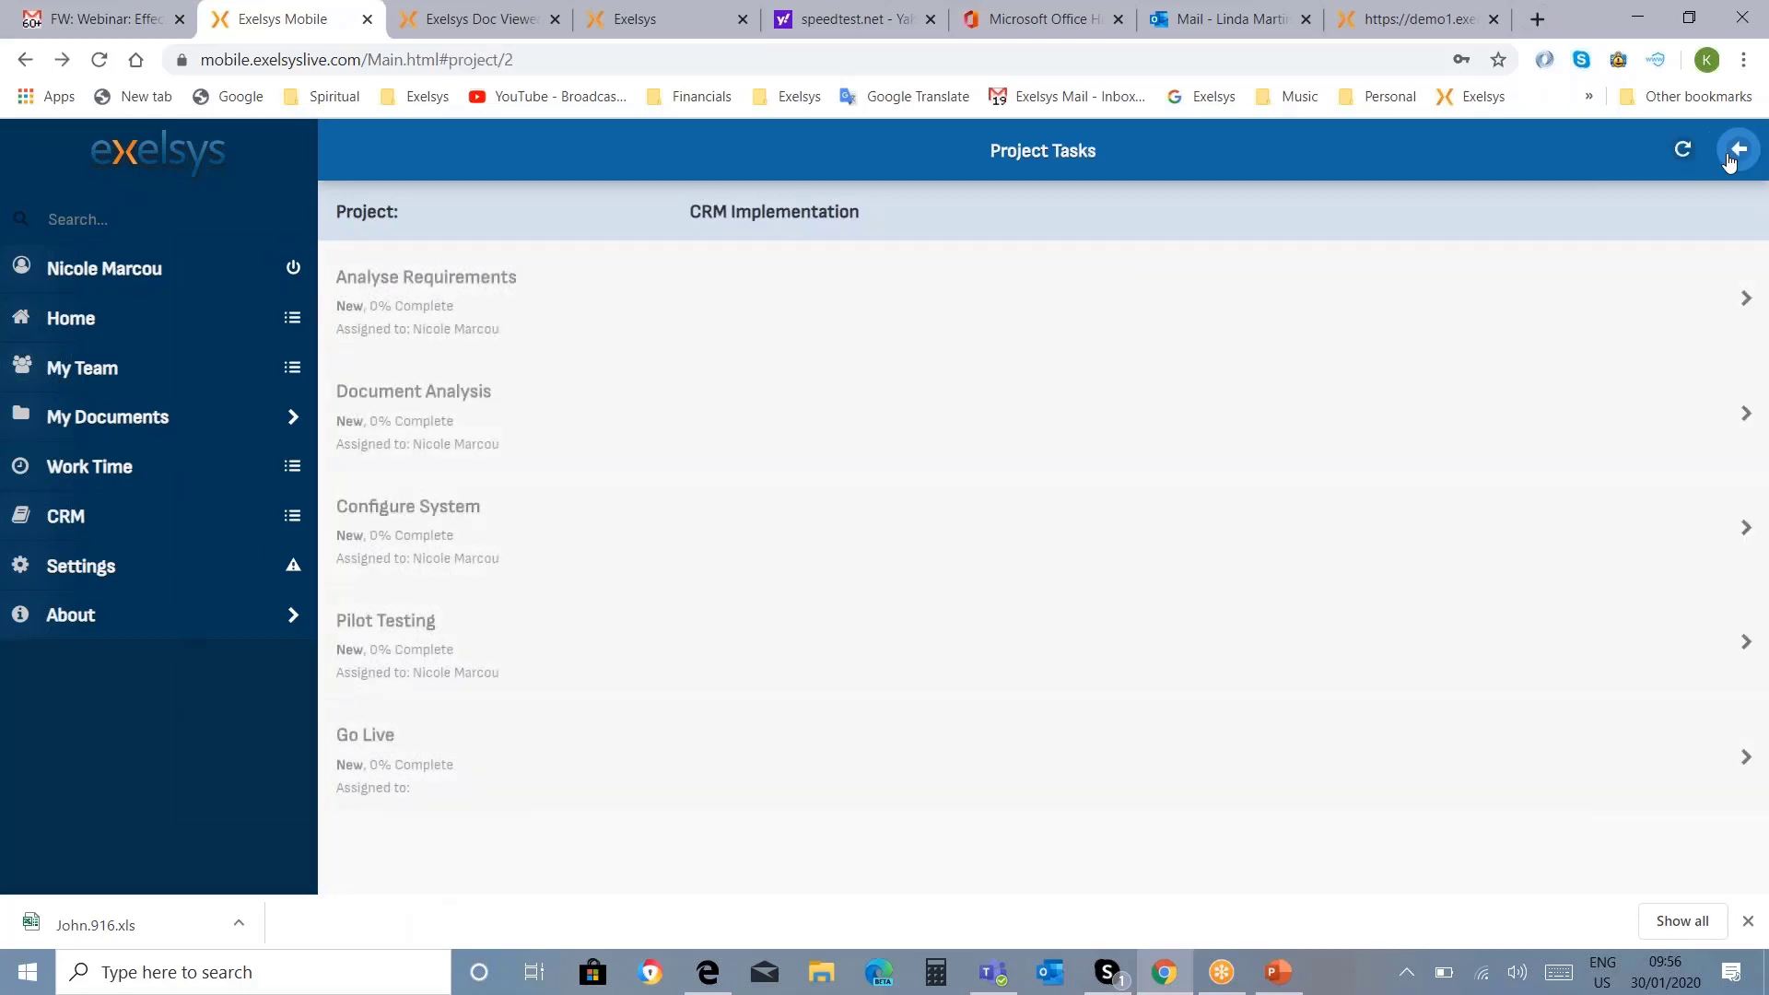
left_click(375, 439)
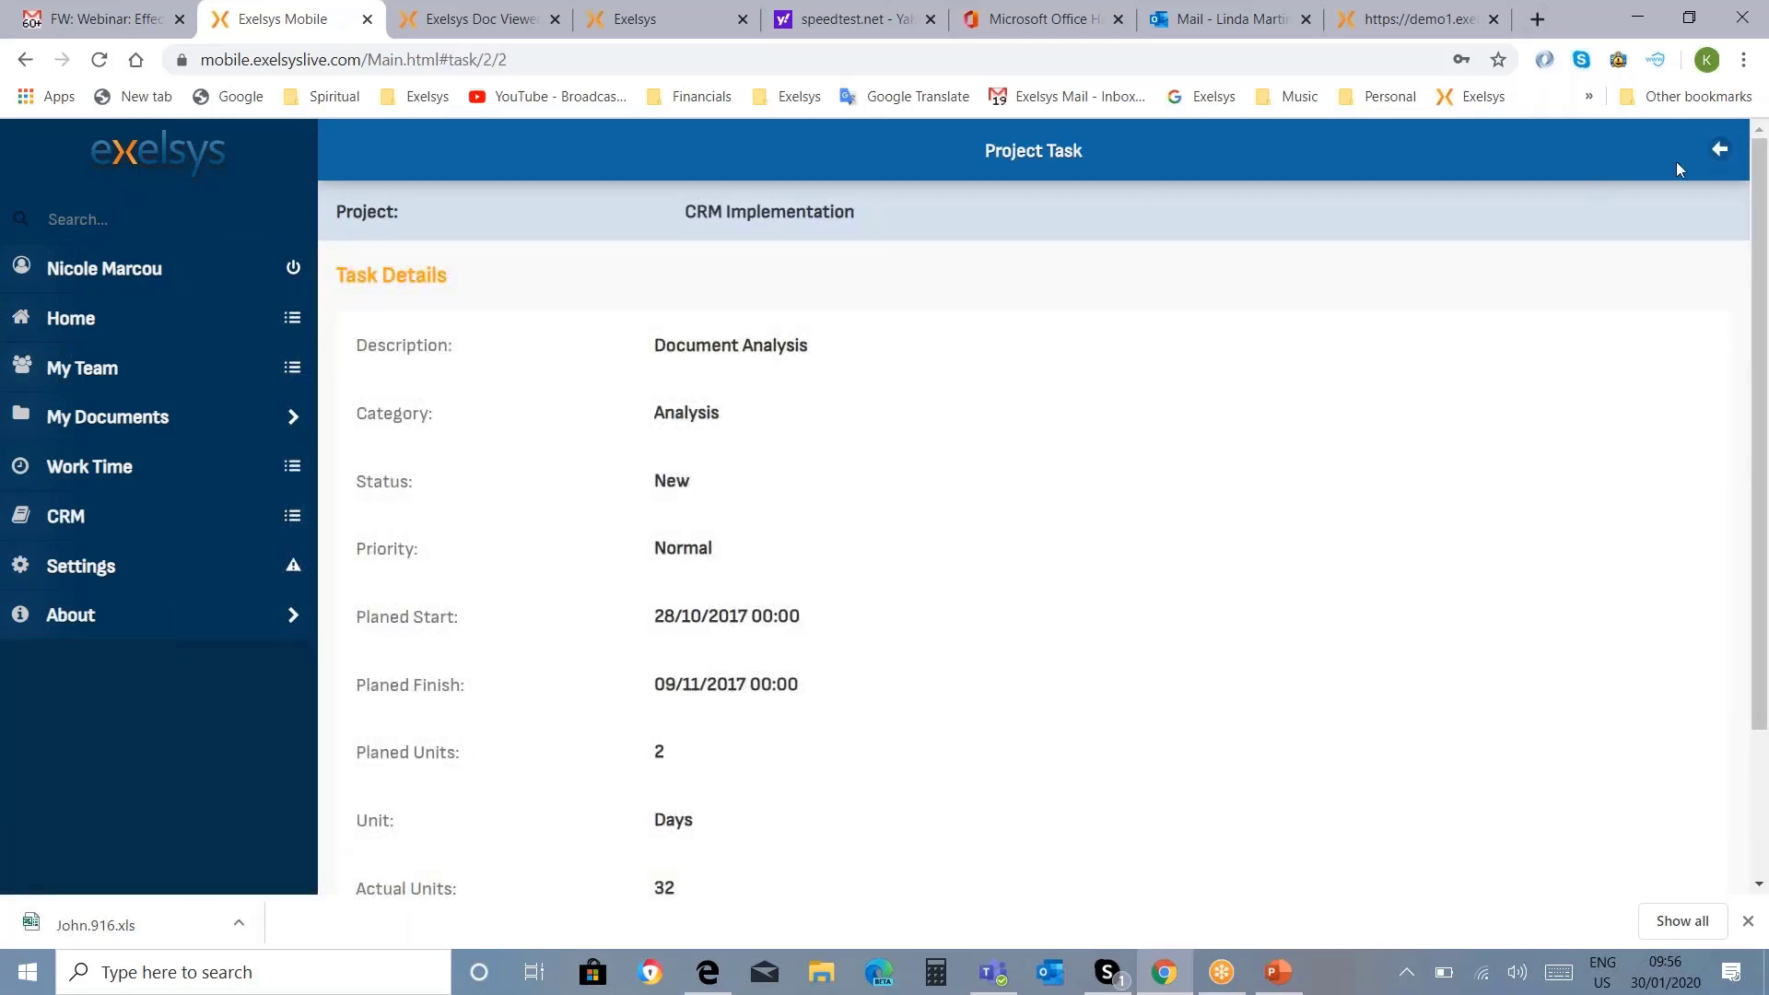
left_click(1724, 150)
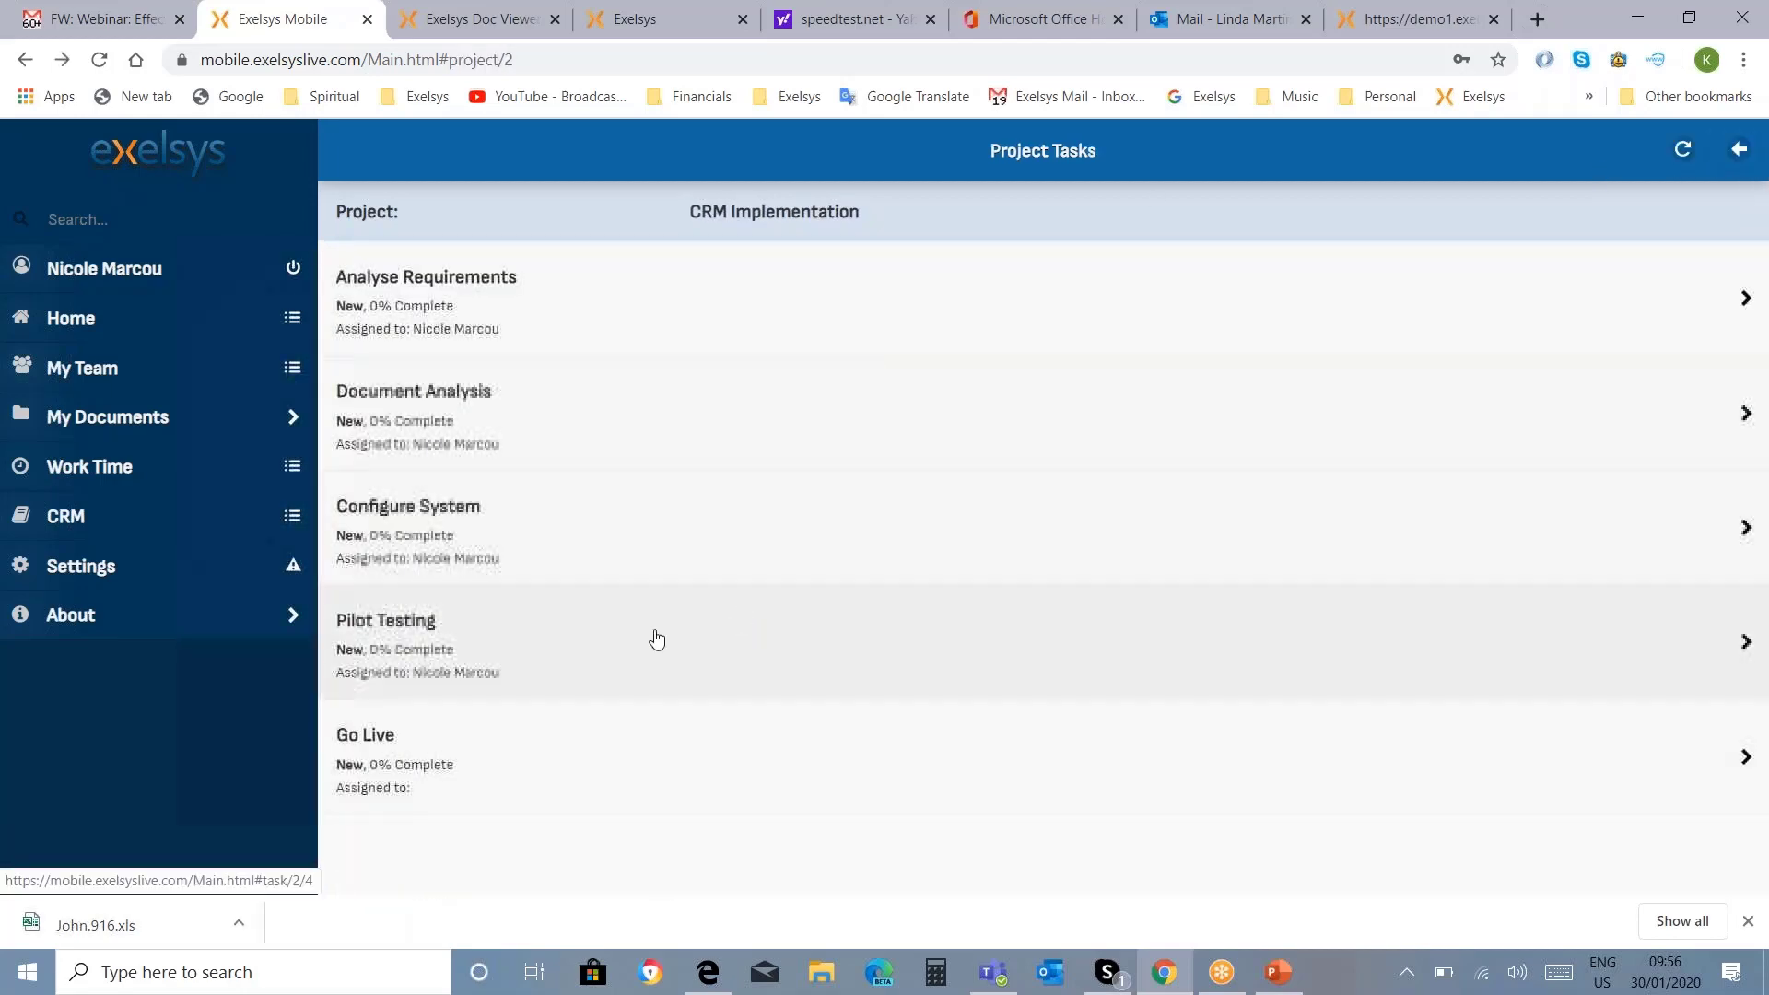
Step: Review the Pilot Testing and Go Live task details of the CRM Implementation project, and return to My Projects
left_click(653, 640)
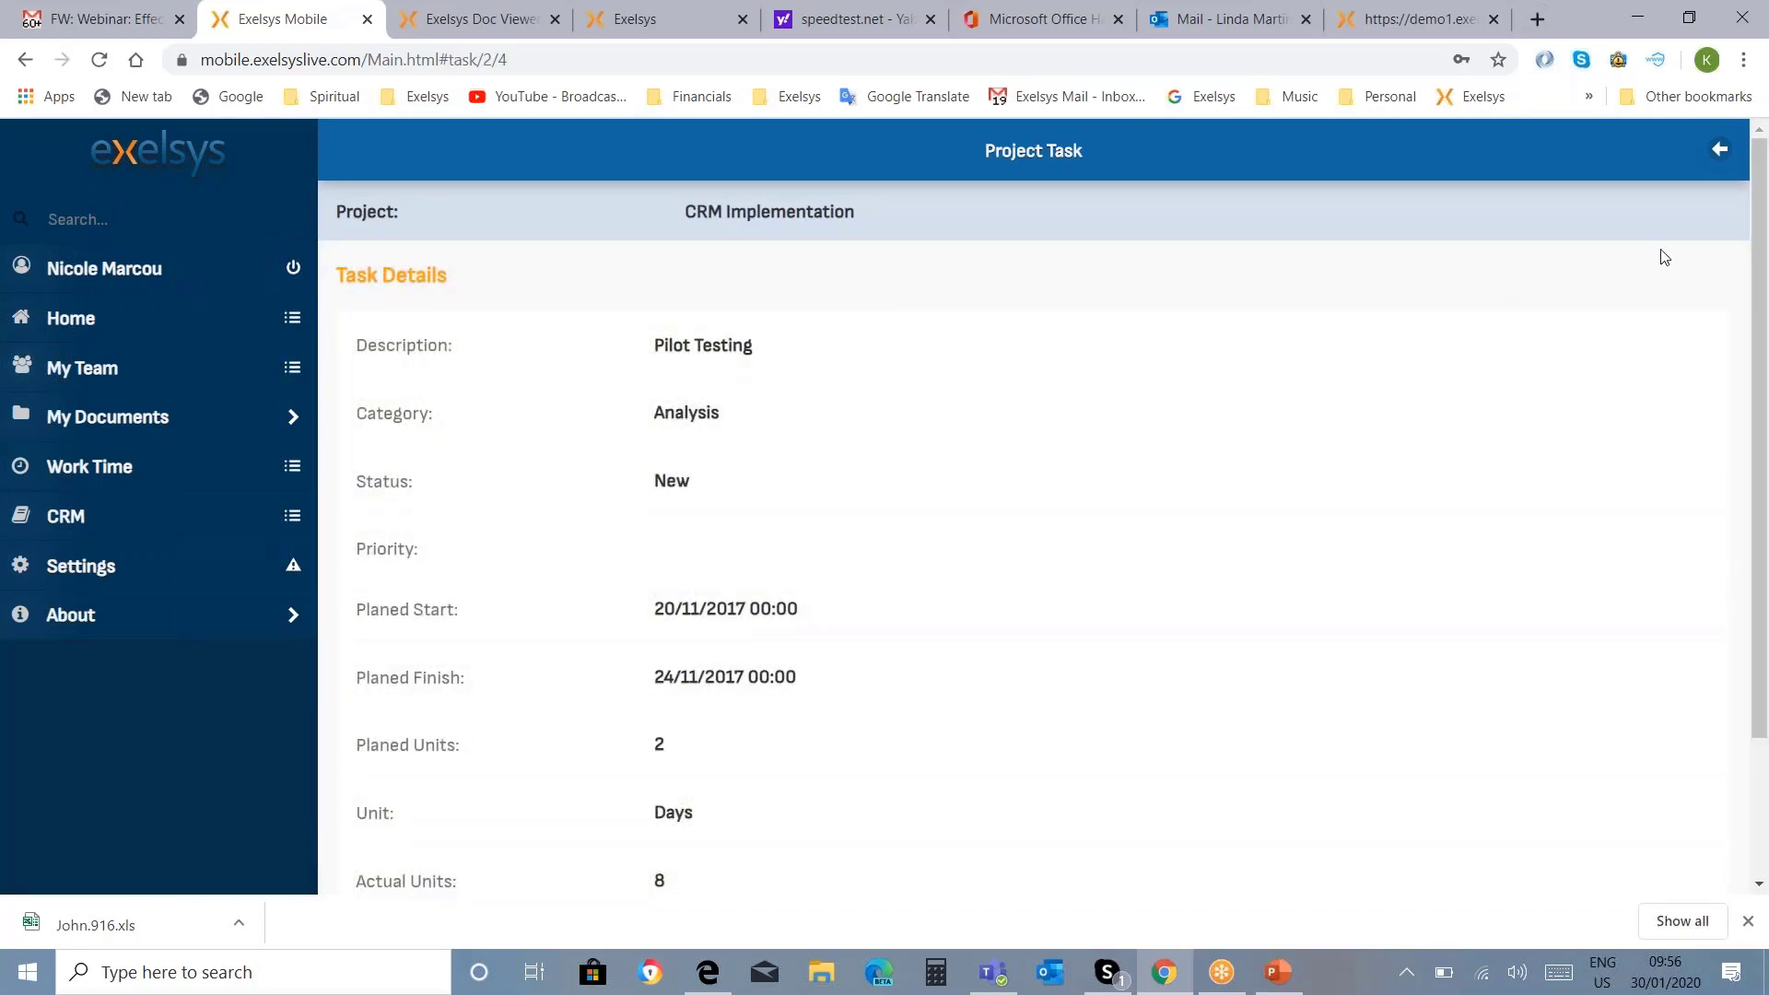
scroll(1763, 230, "down", 3)
scroll(1763, 230, "up", 3)
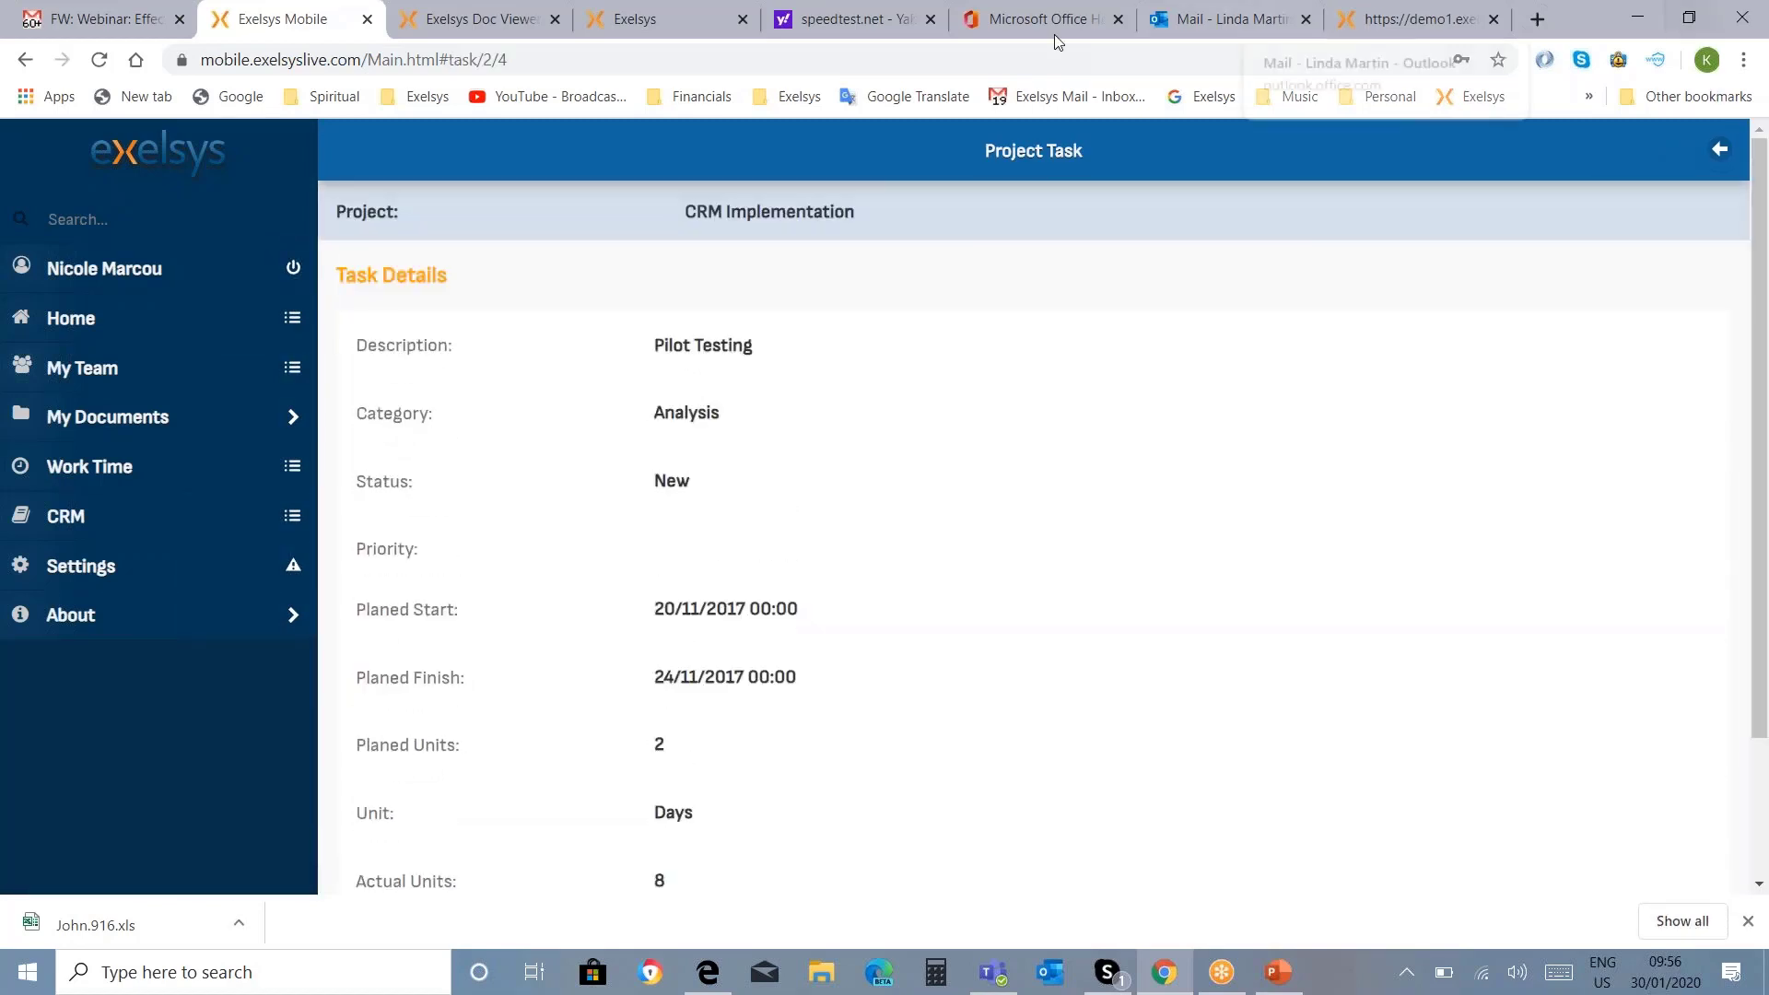
left_click(1720, 149)
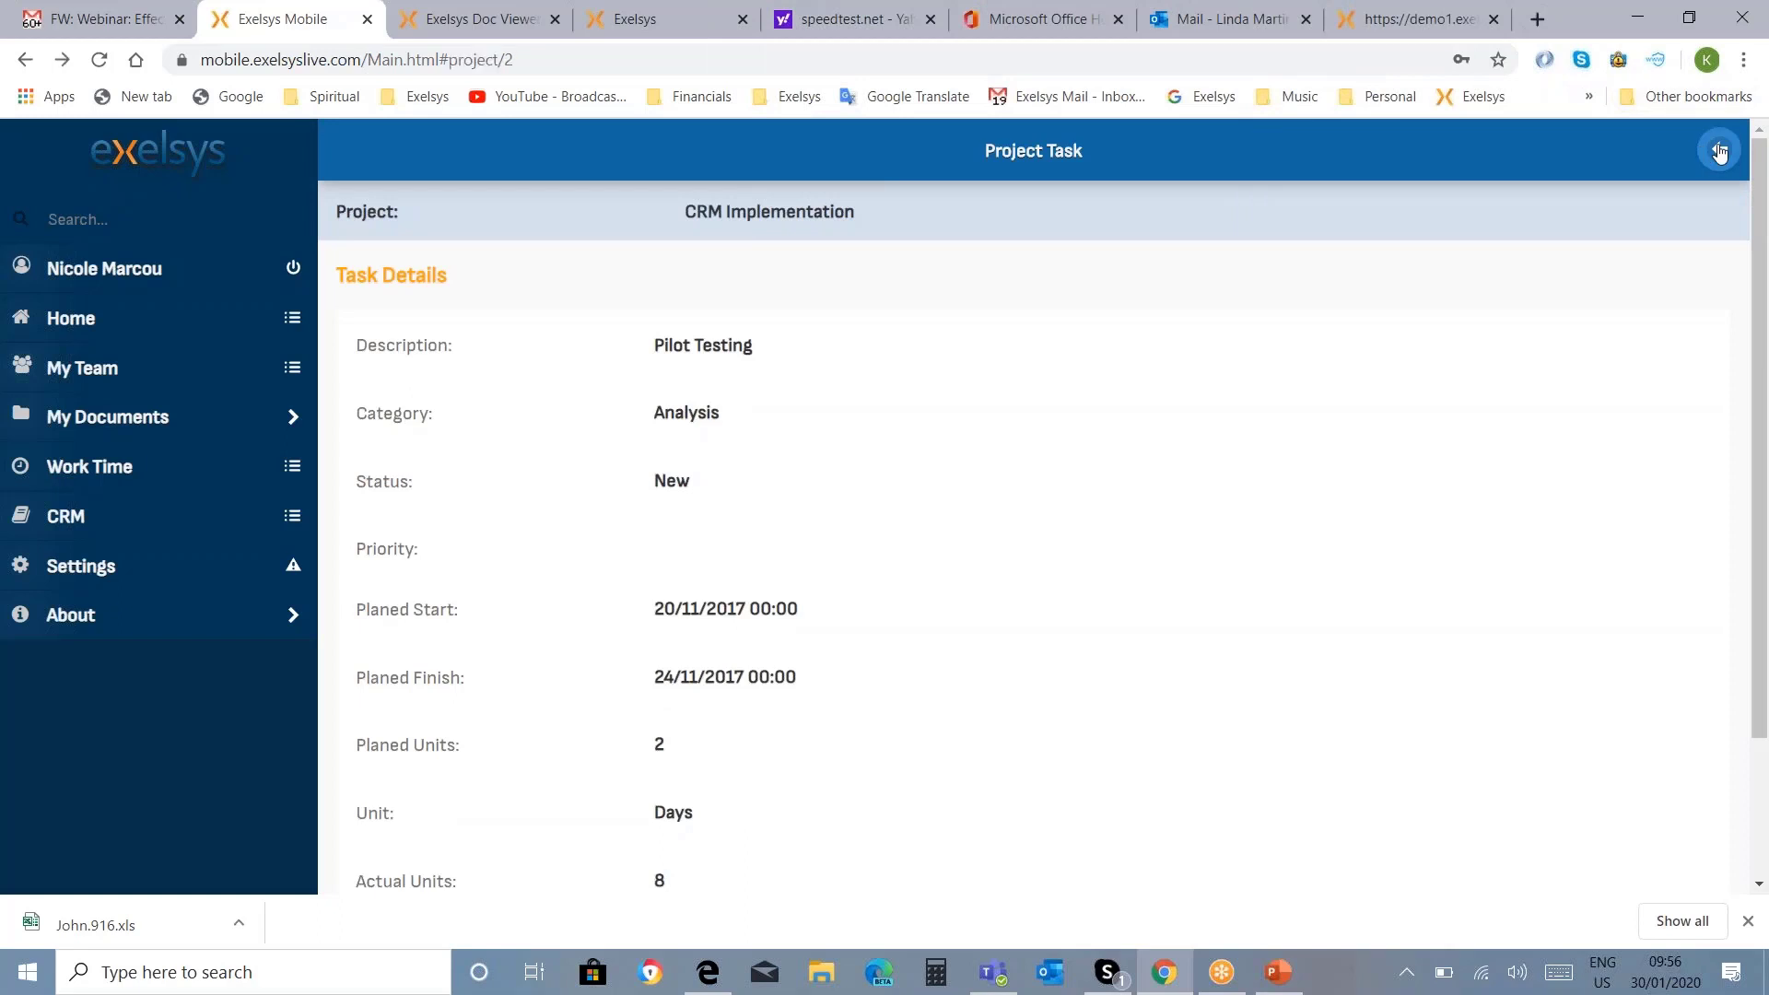
left_click(439, 786)
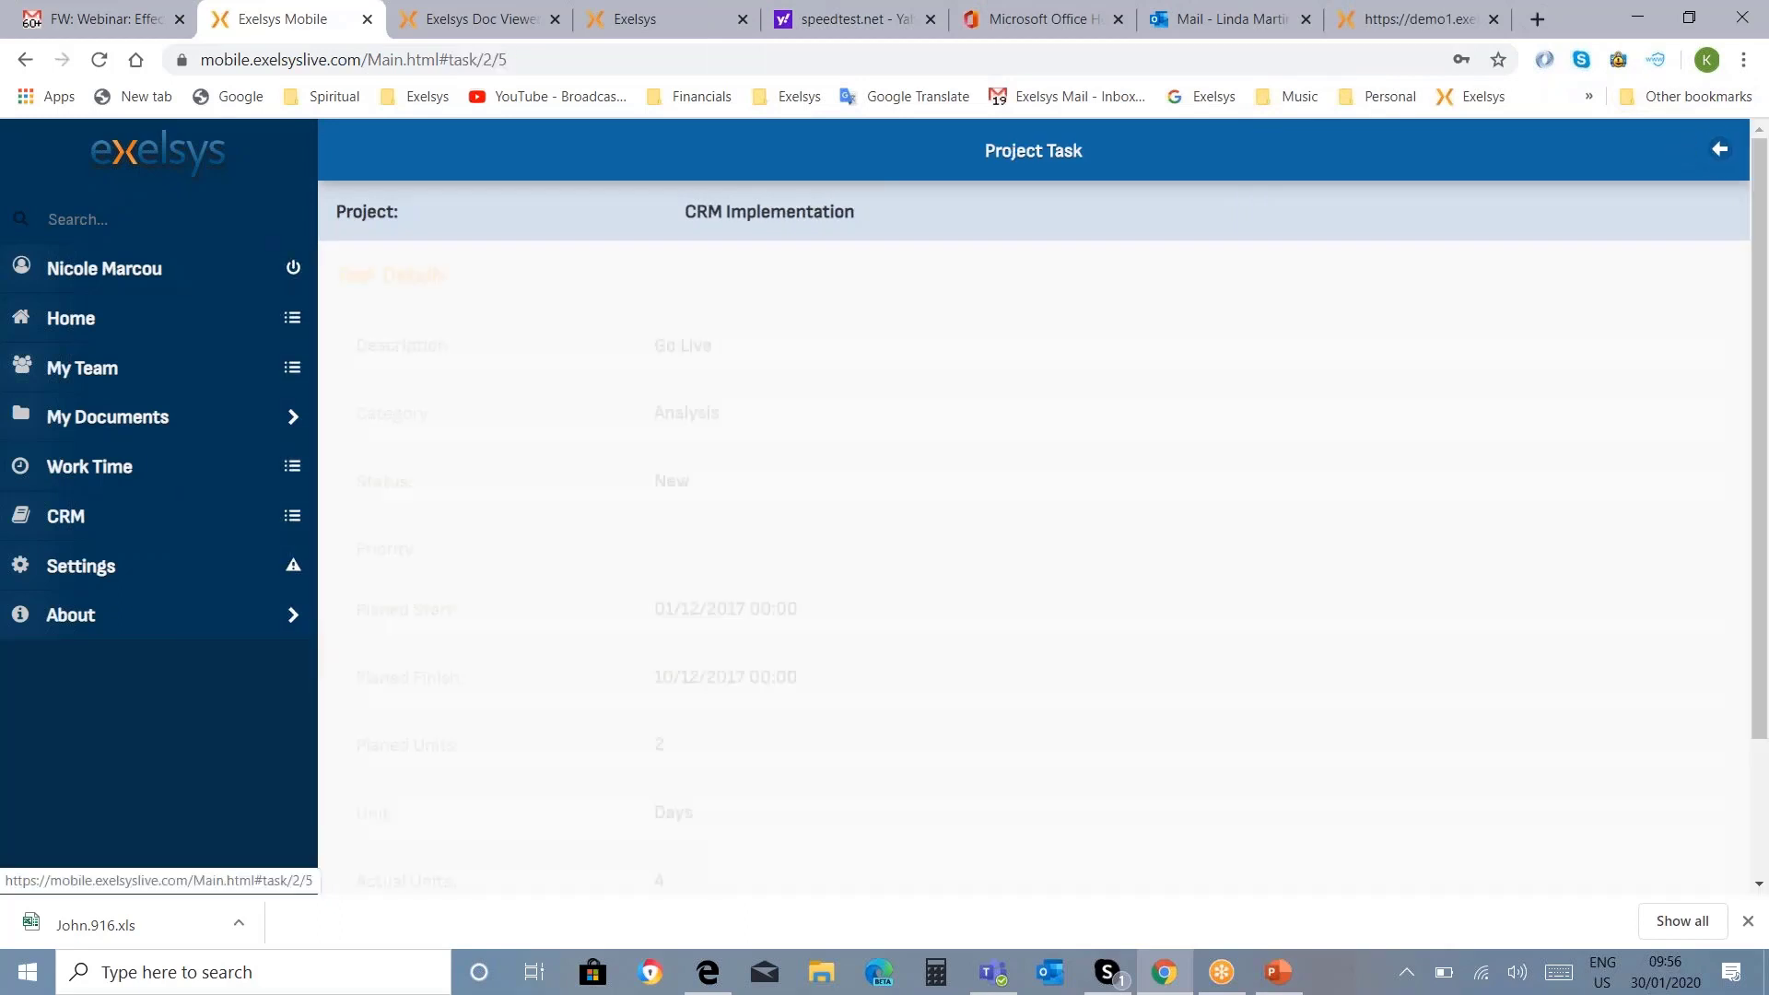
left_click(1718, 150)
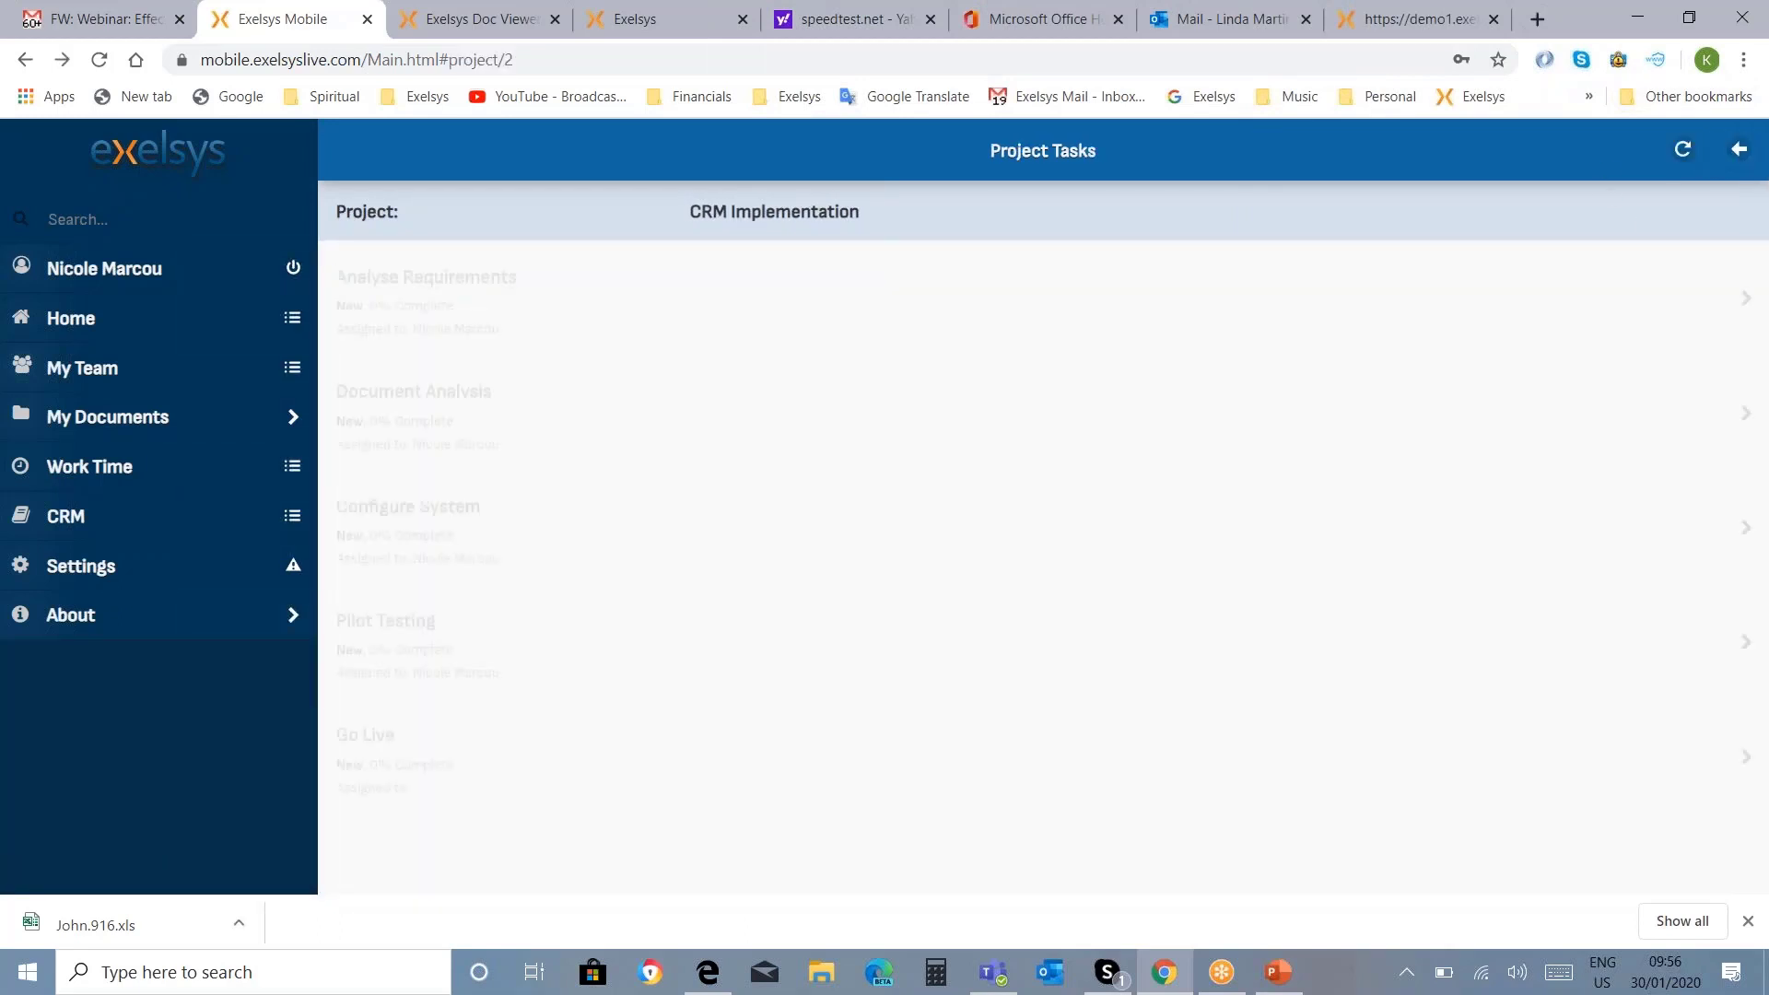
left_click(1730, 162)
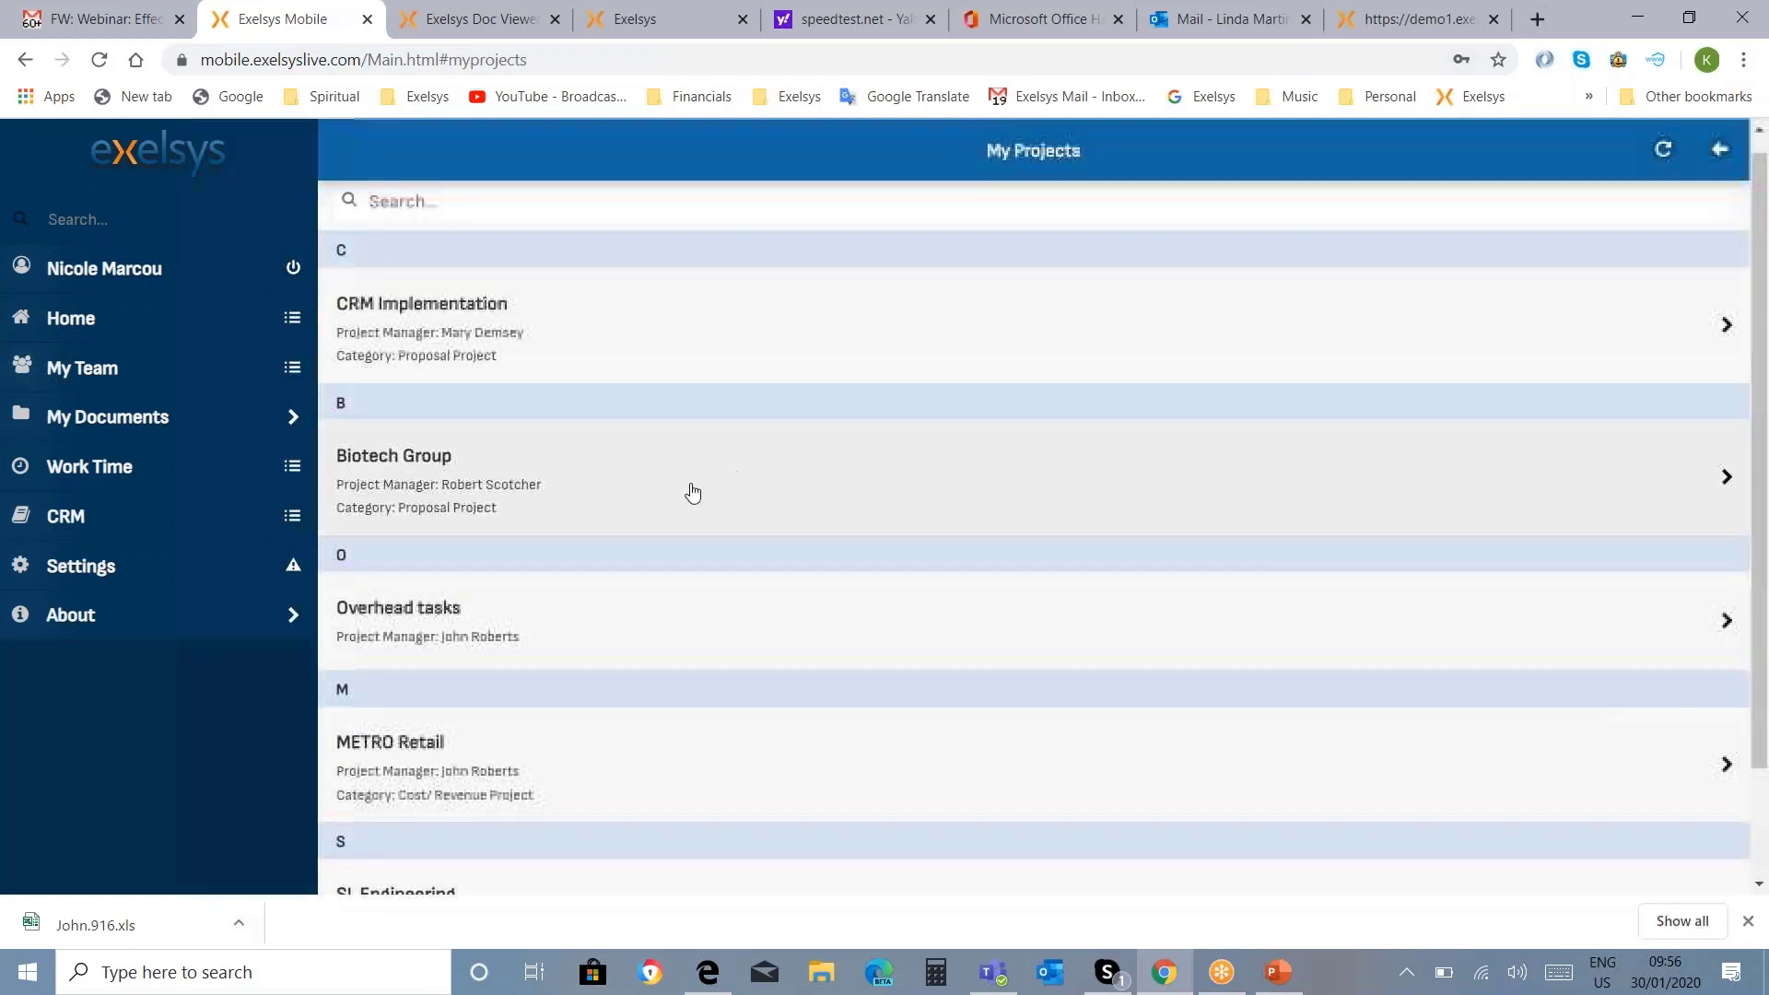
Step: Open the Biotech Group project, review its Configuration and Setup task details, and return to My Projects
left_click(602, 507)
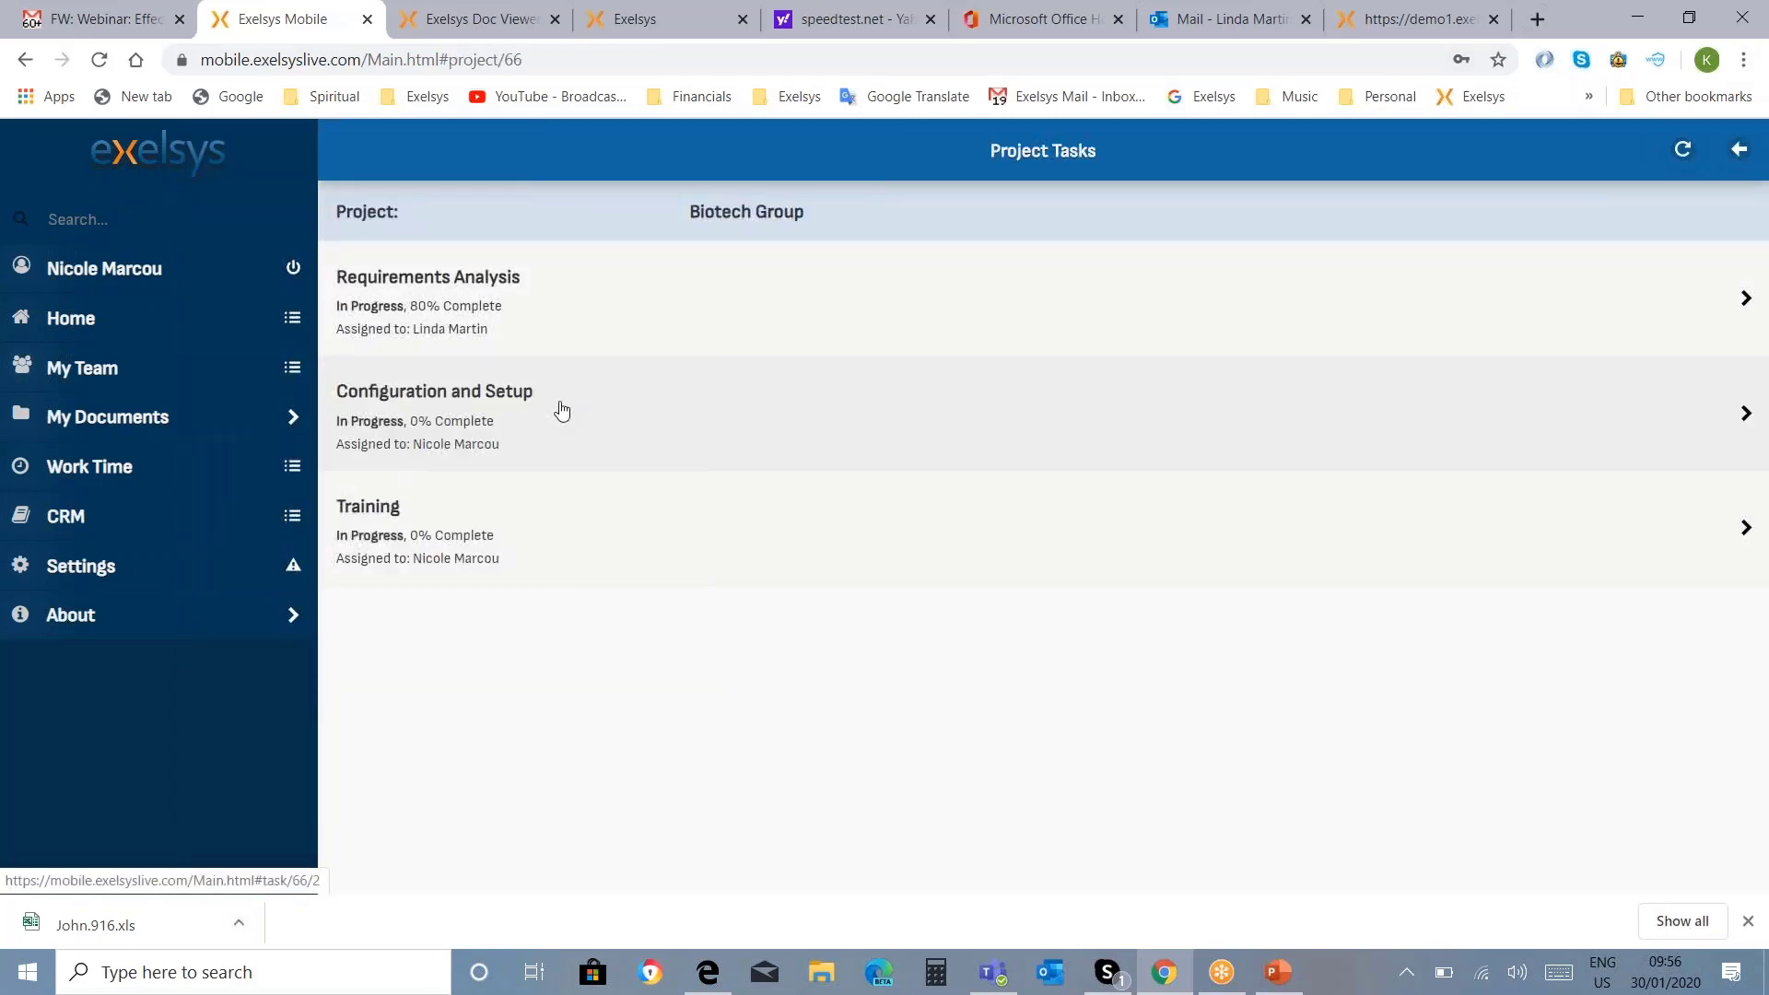
left_click(561, 409)
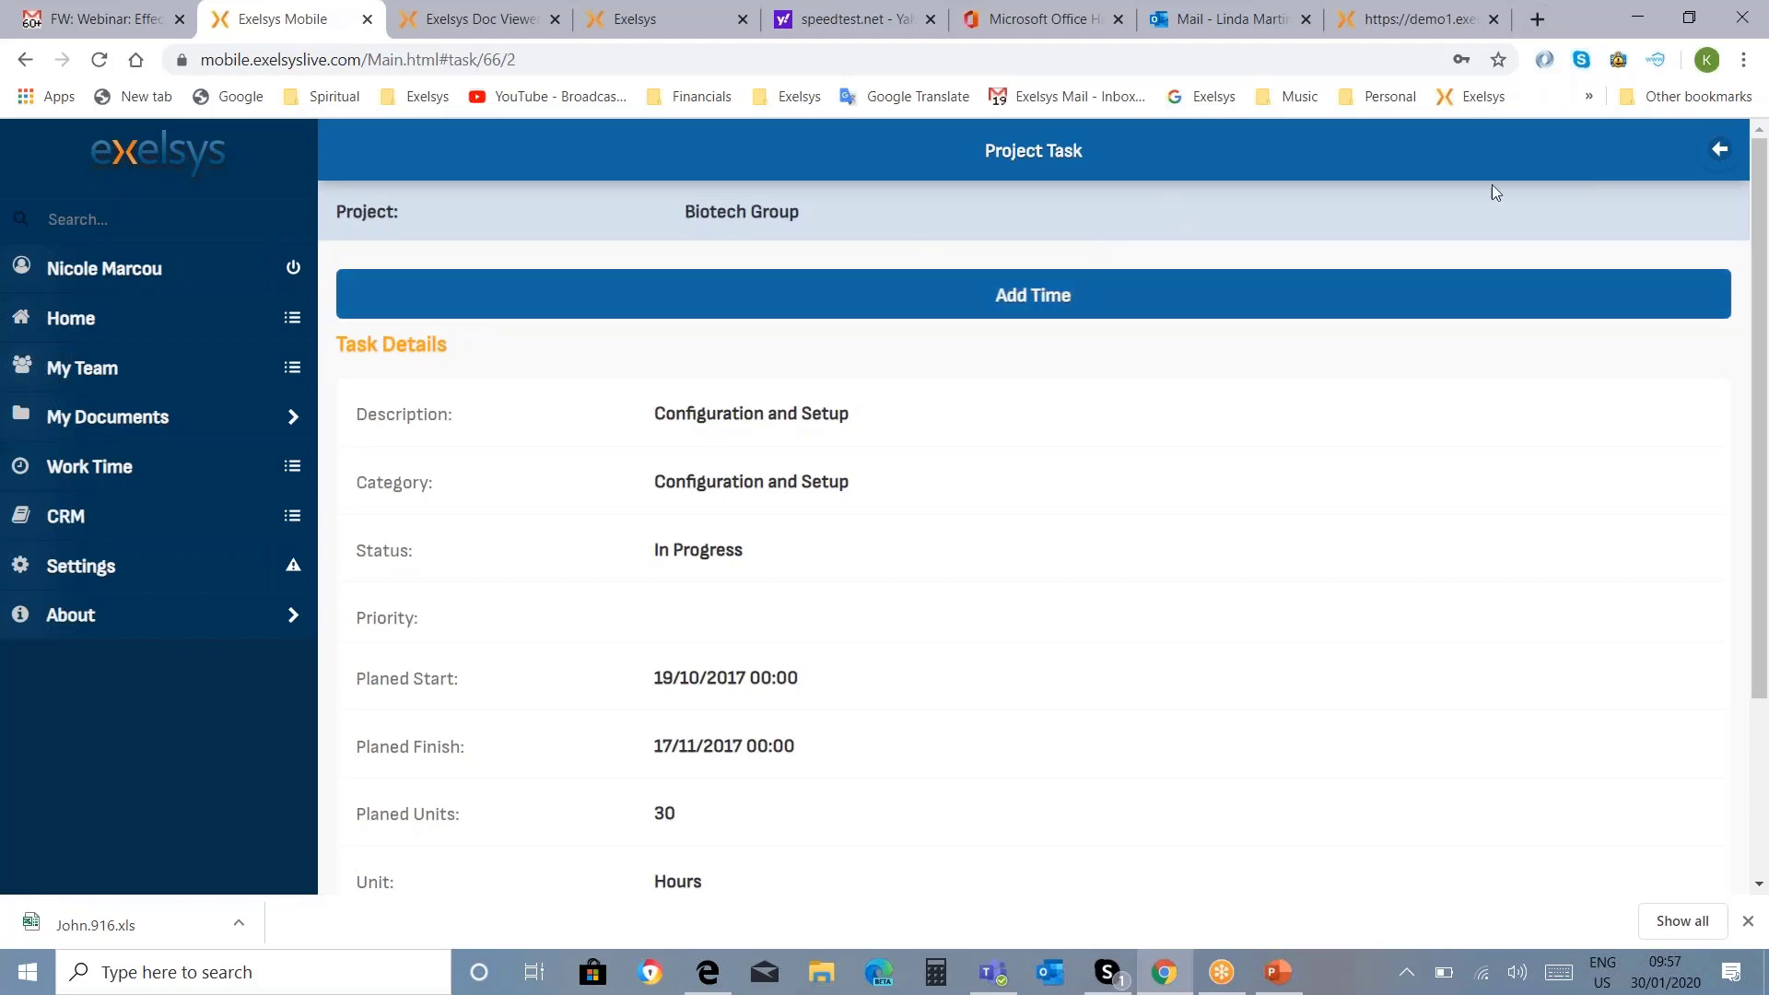
left_click(1719, 150)
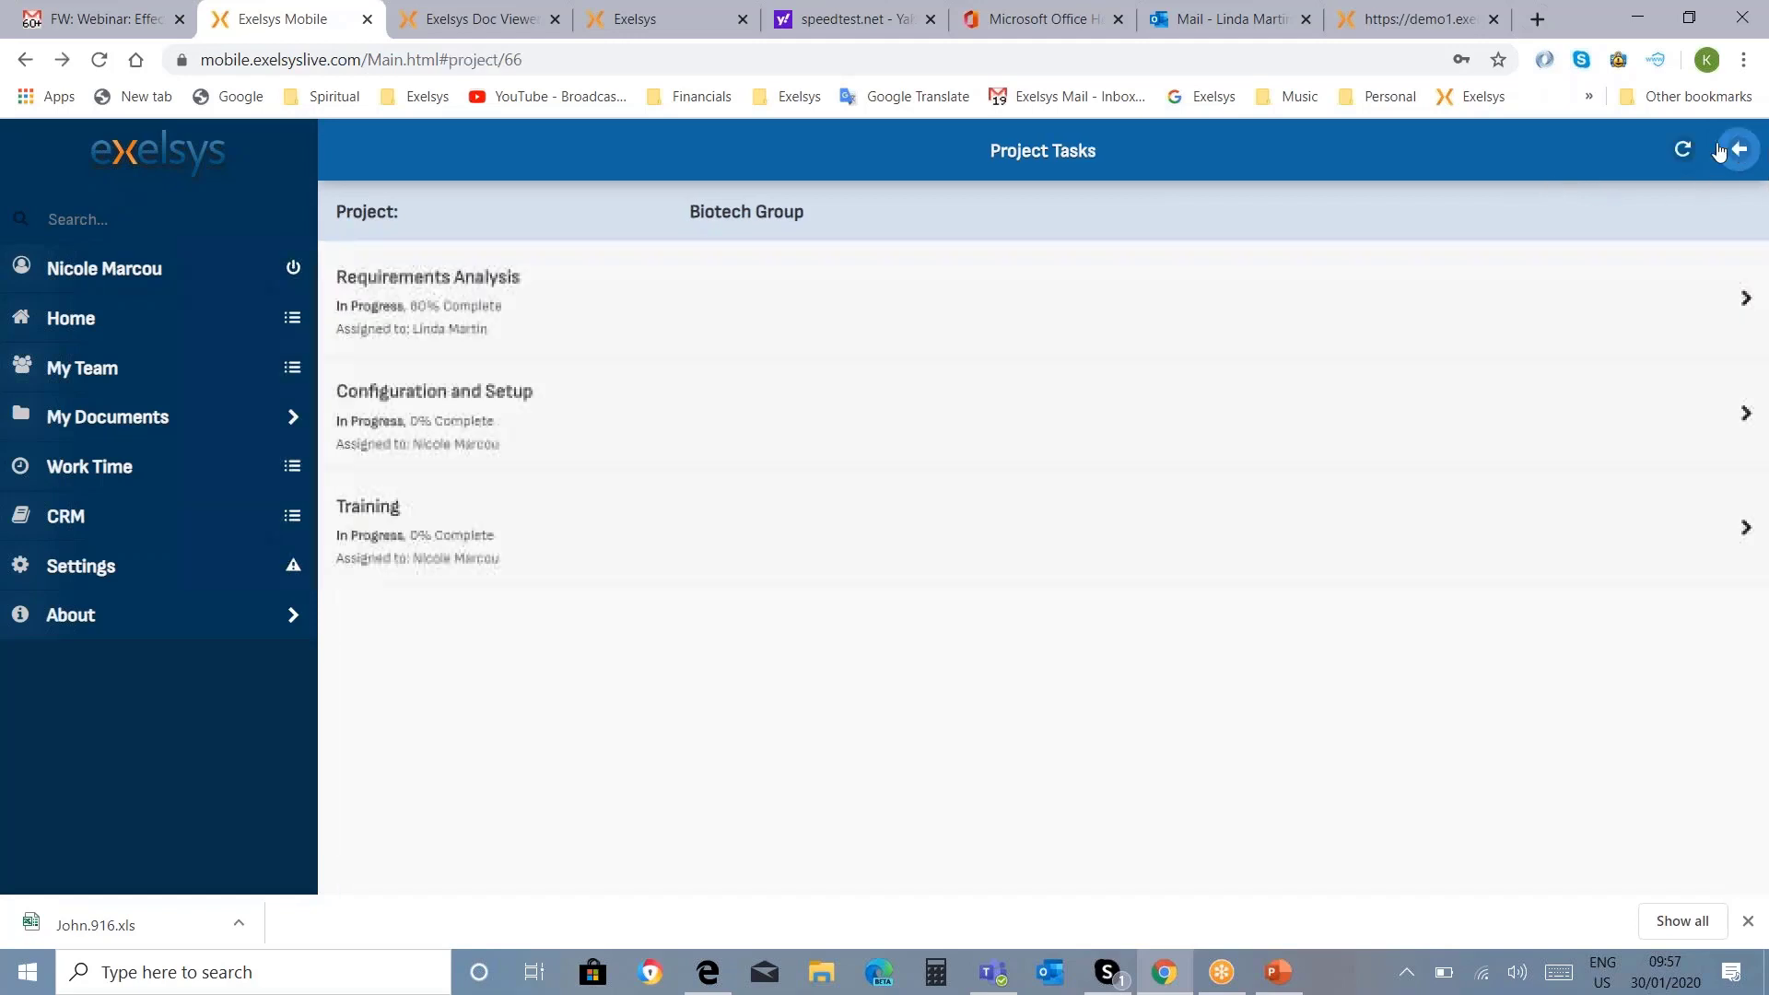
left_click(1719, 151)
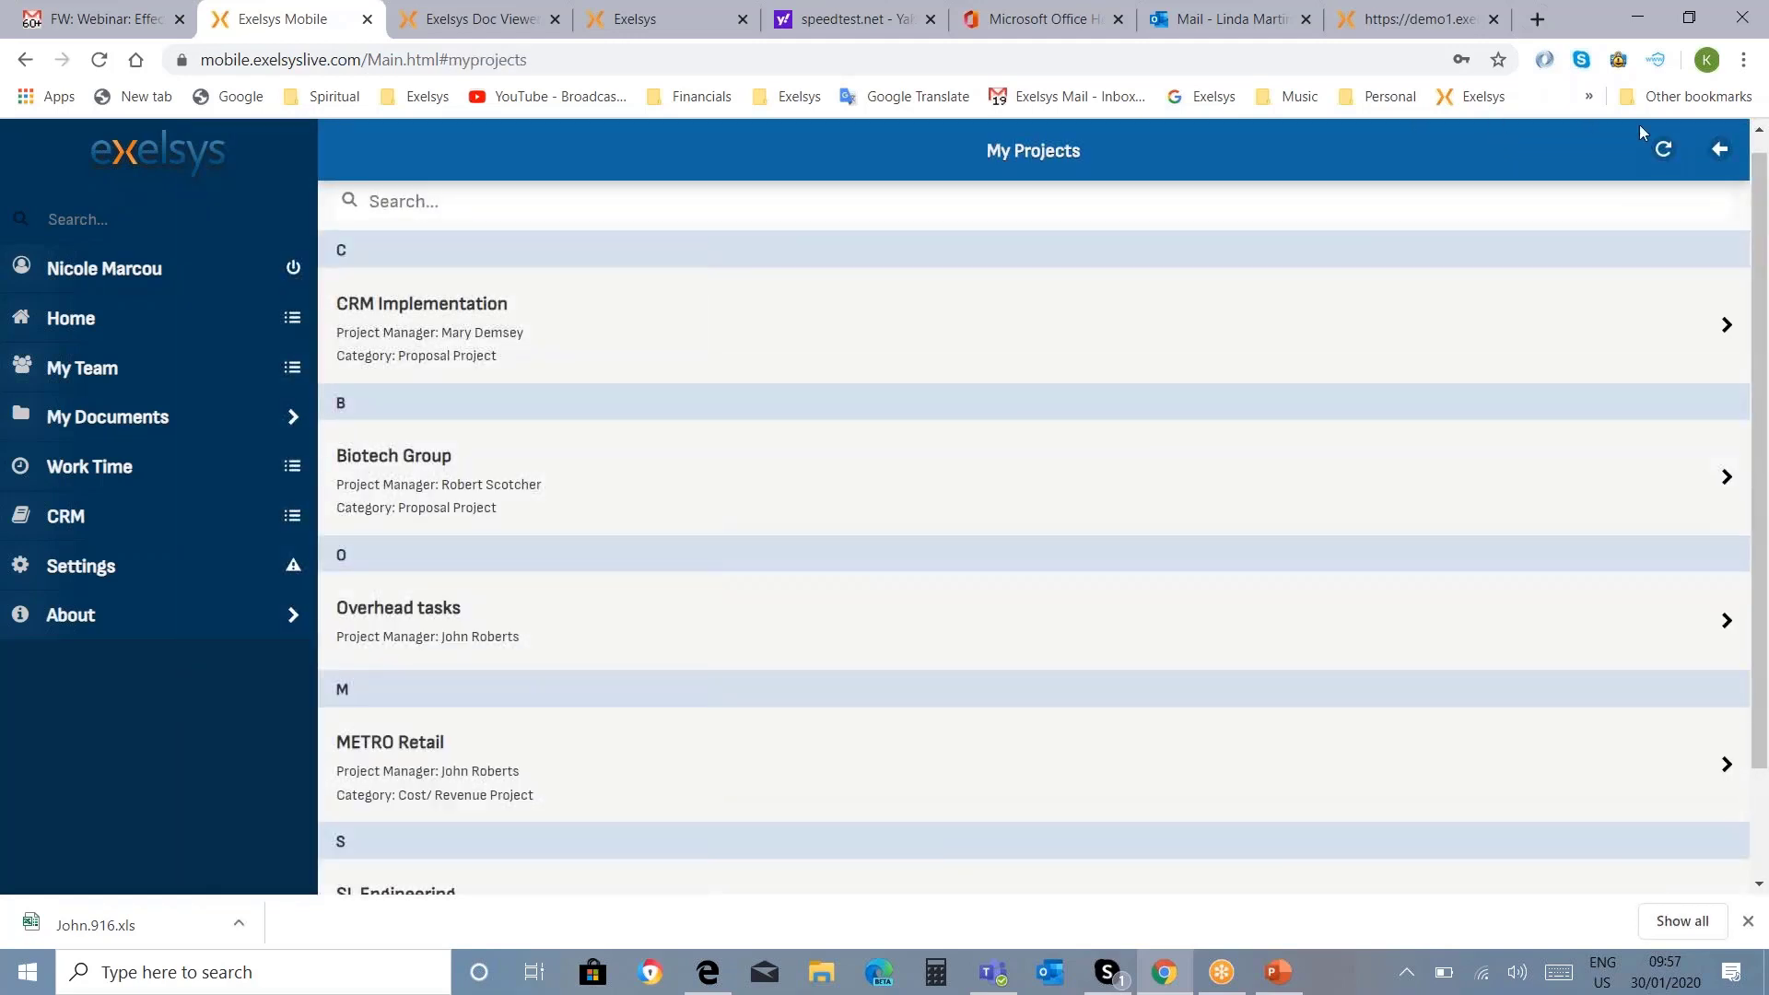
Step: Start a time entry for Biotech Group's Requirements Analysis task, with working date 30/01/2015 and unit Hours
left_click(645, 479)
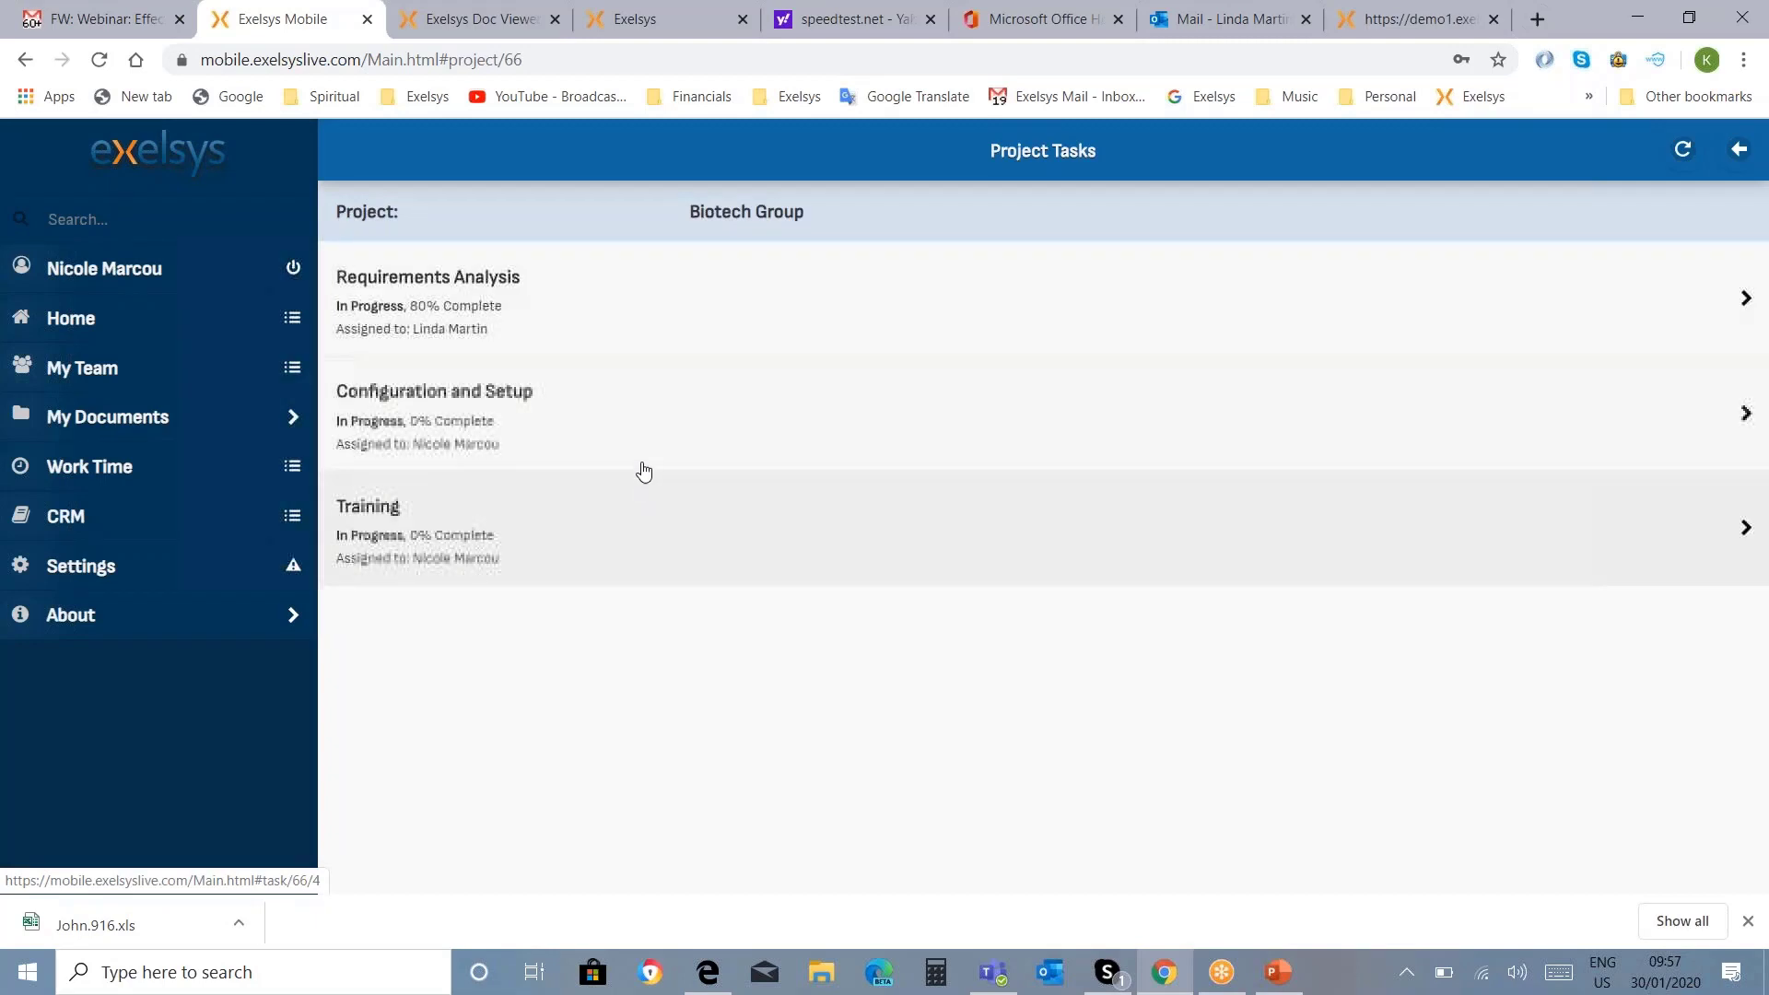
left_click(688, 320)
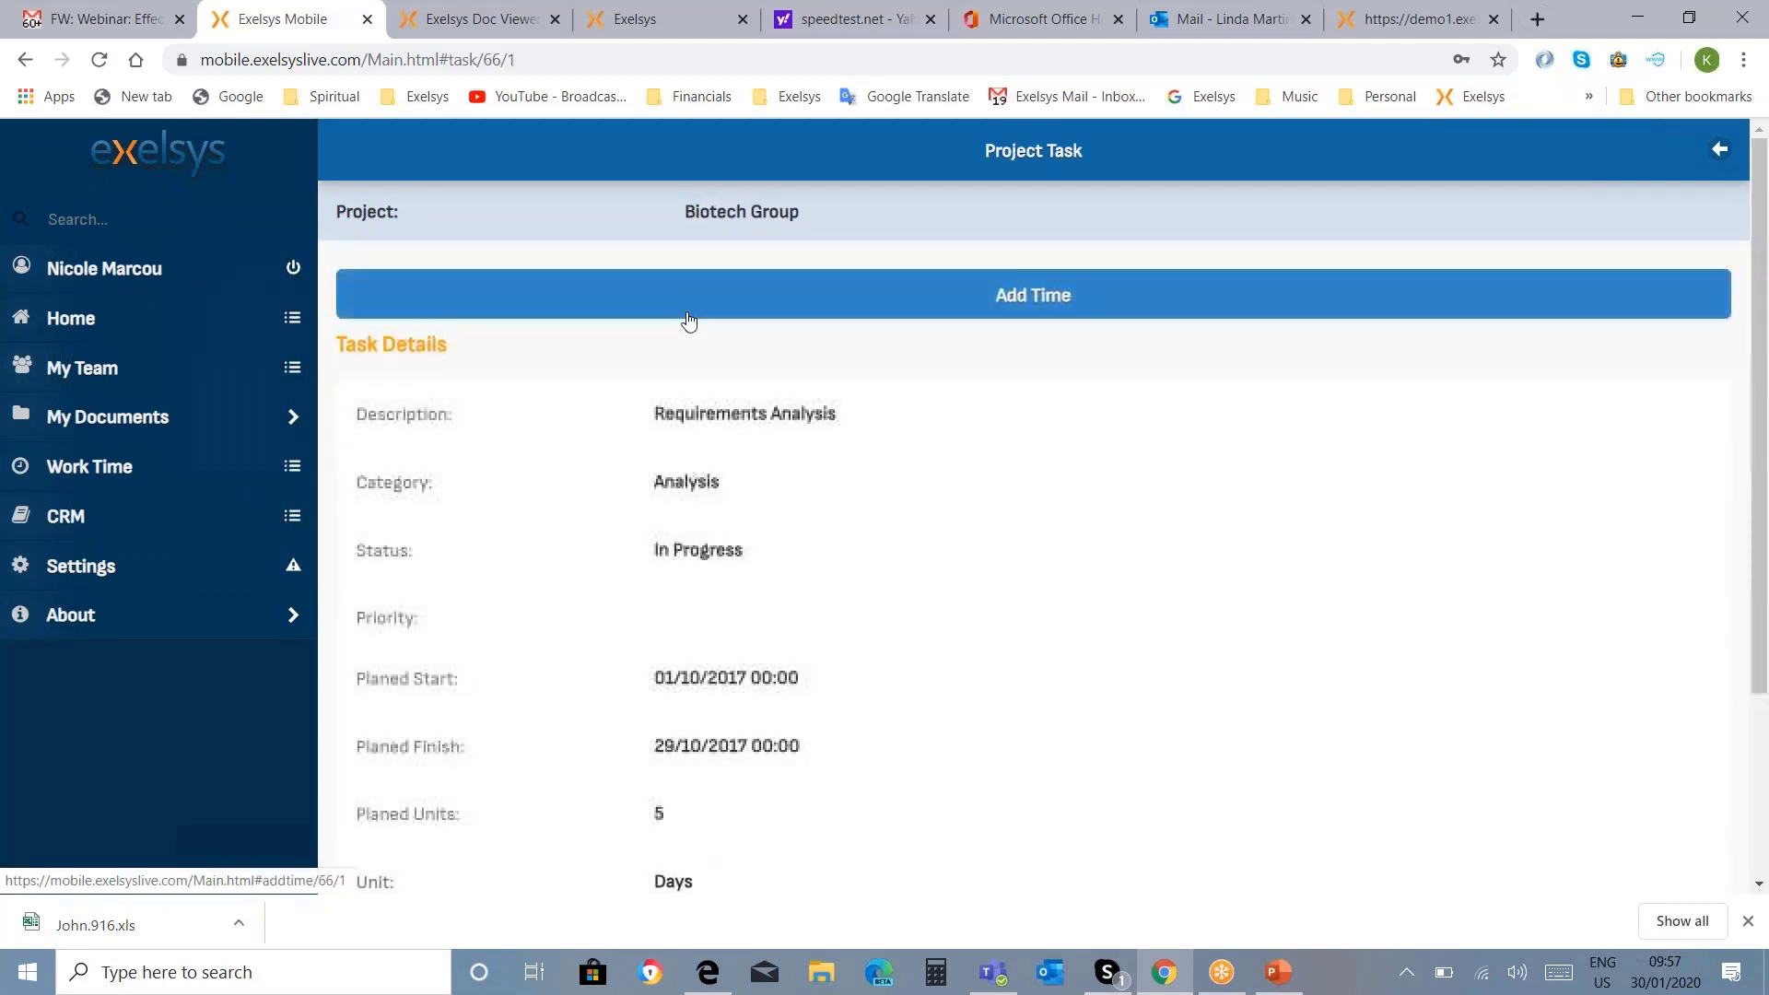
left_click(971, 293)
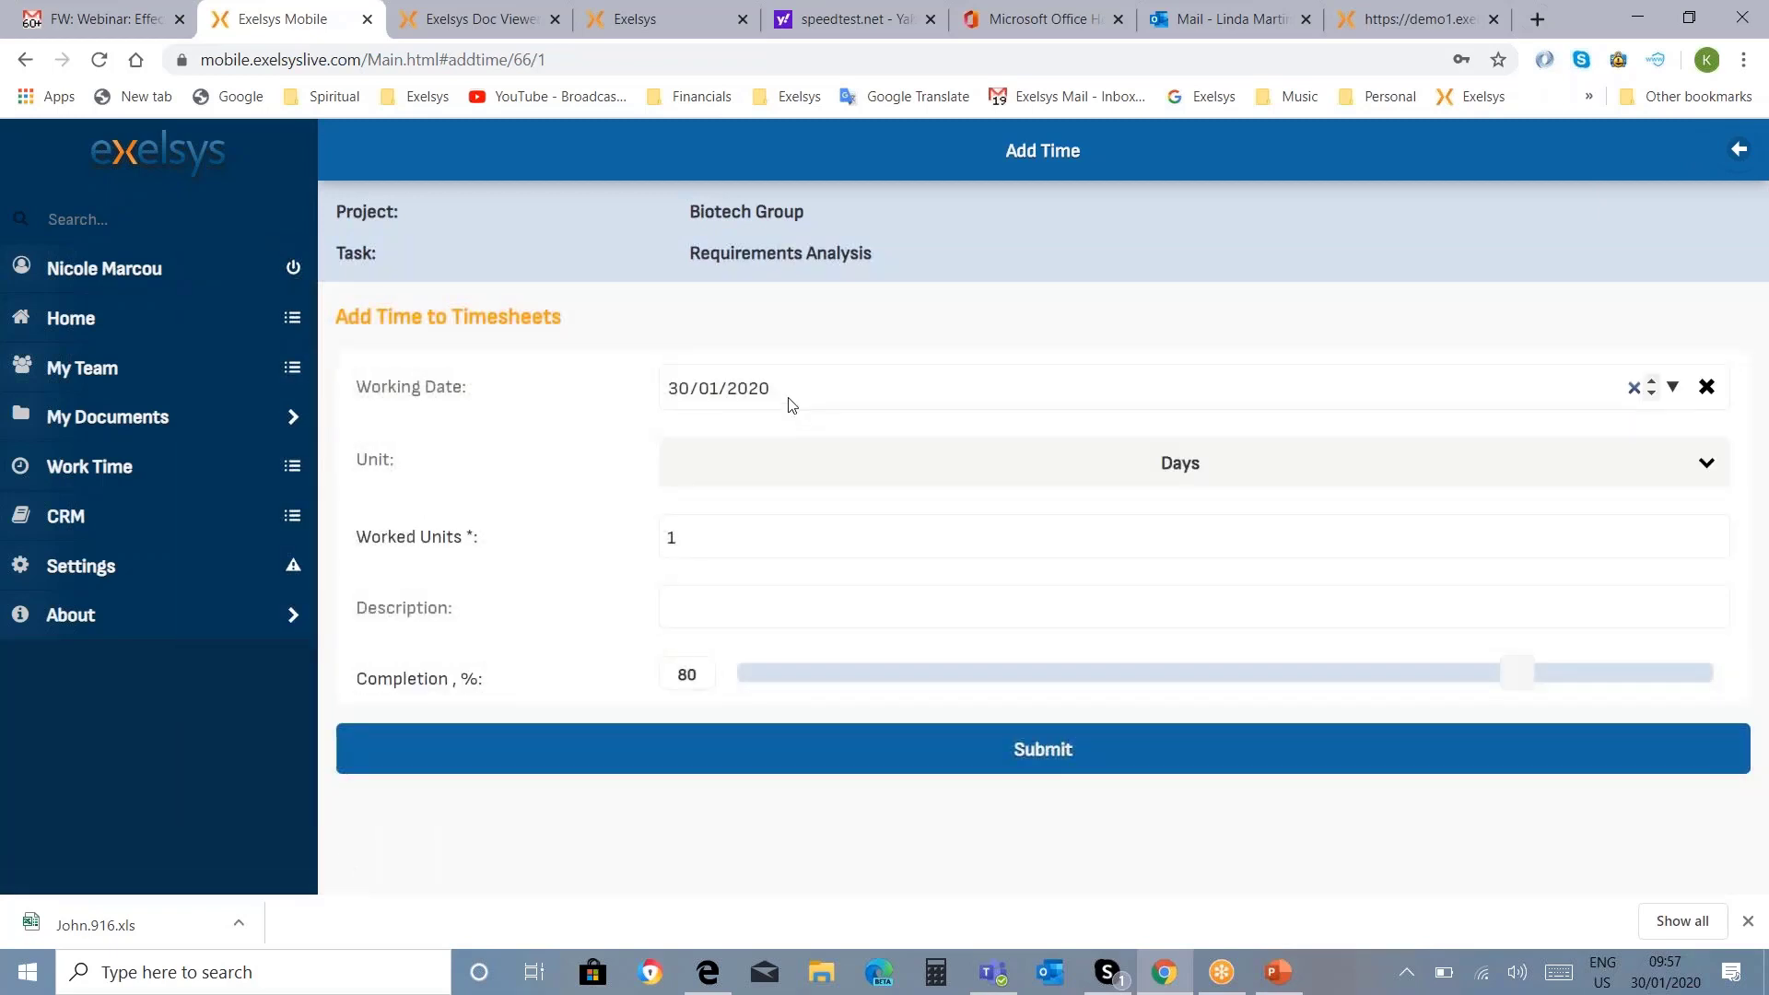
left_click(782, 388)
left_click(769, 393)
type("2015")
left_click(1107, 482)
Step: Enter 4 worked units, the description "Collected requirements" and 90% completion, and submit the time entry
left_click(821, 529)
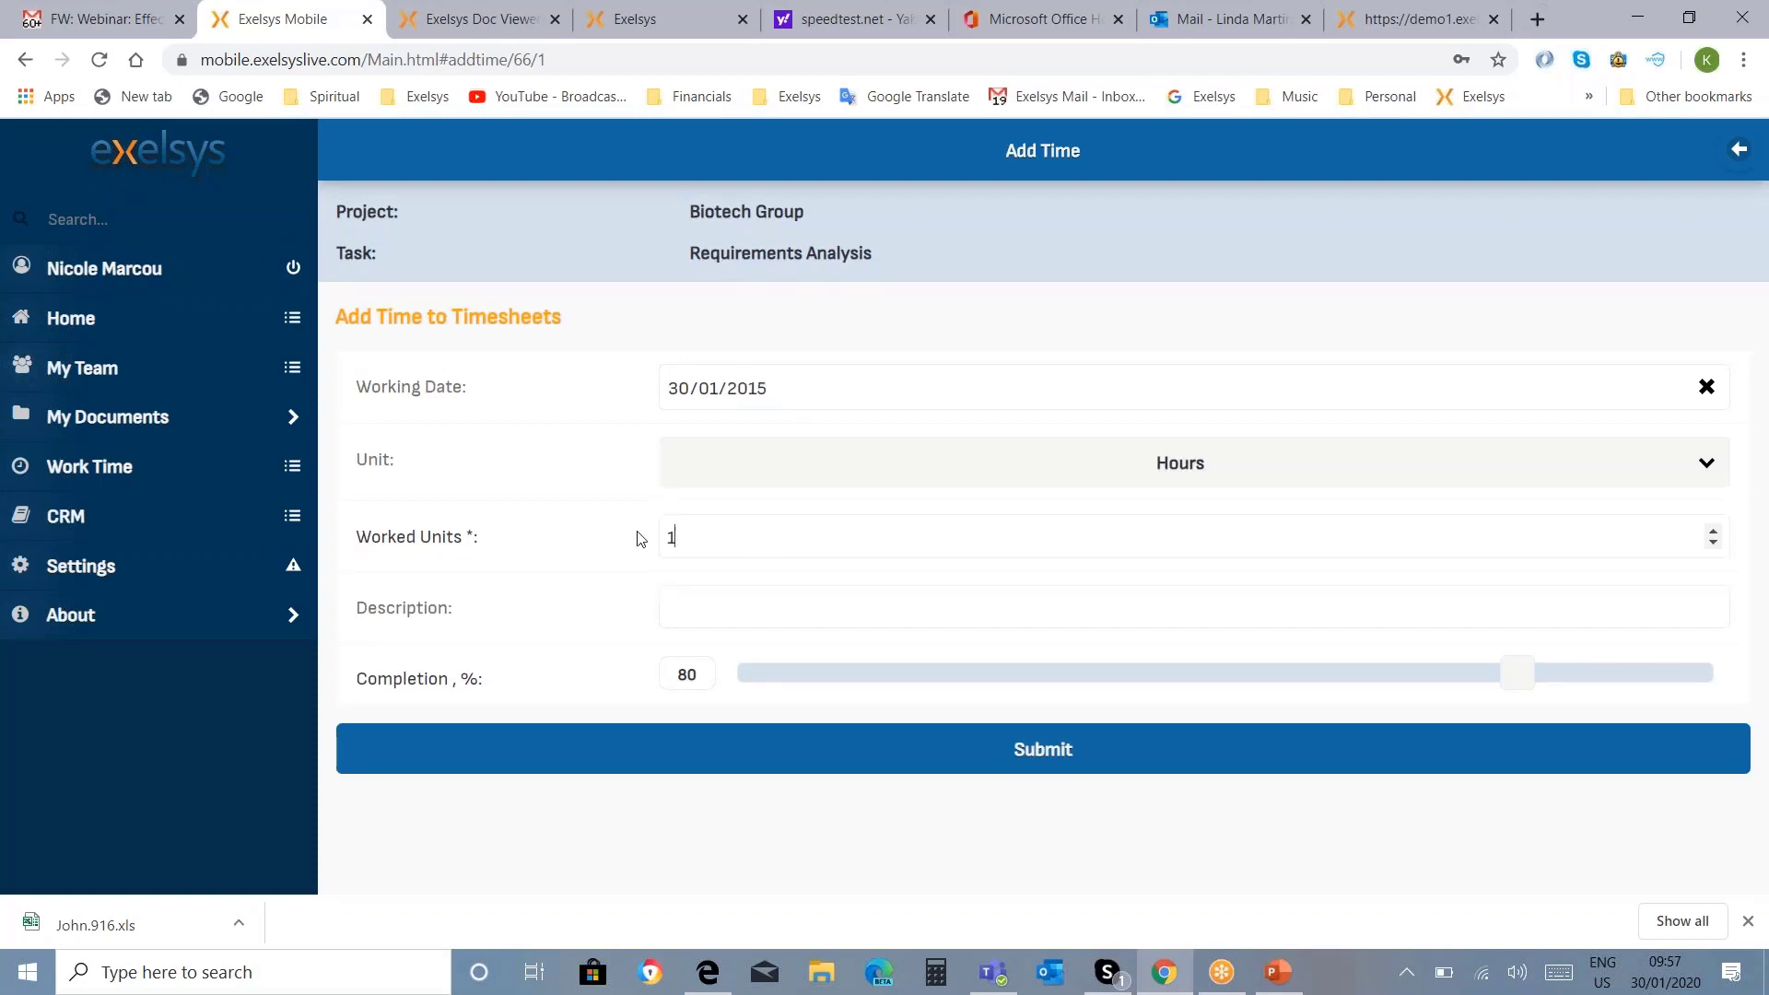
key("BackSpace")
type("4")
key("Tab")
type("Collected requirements")
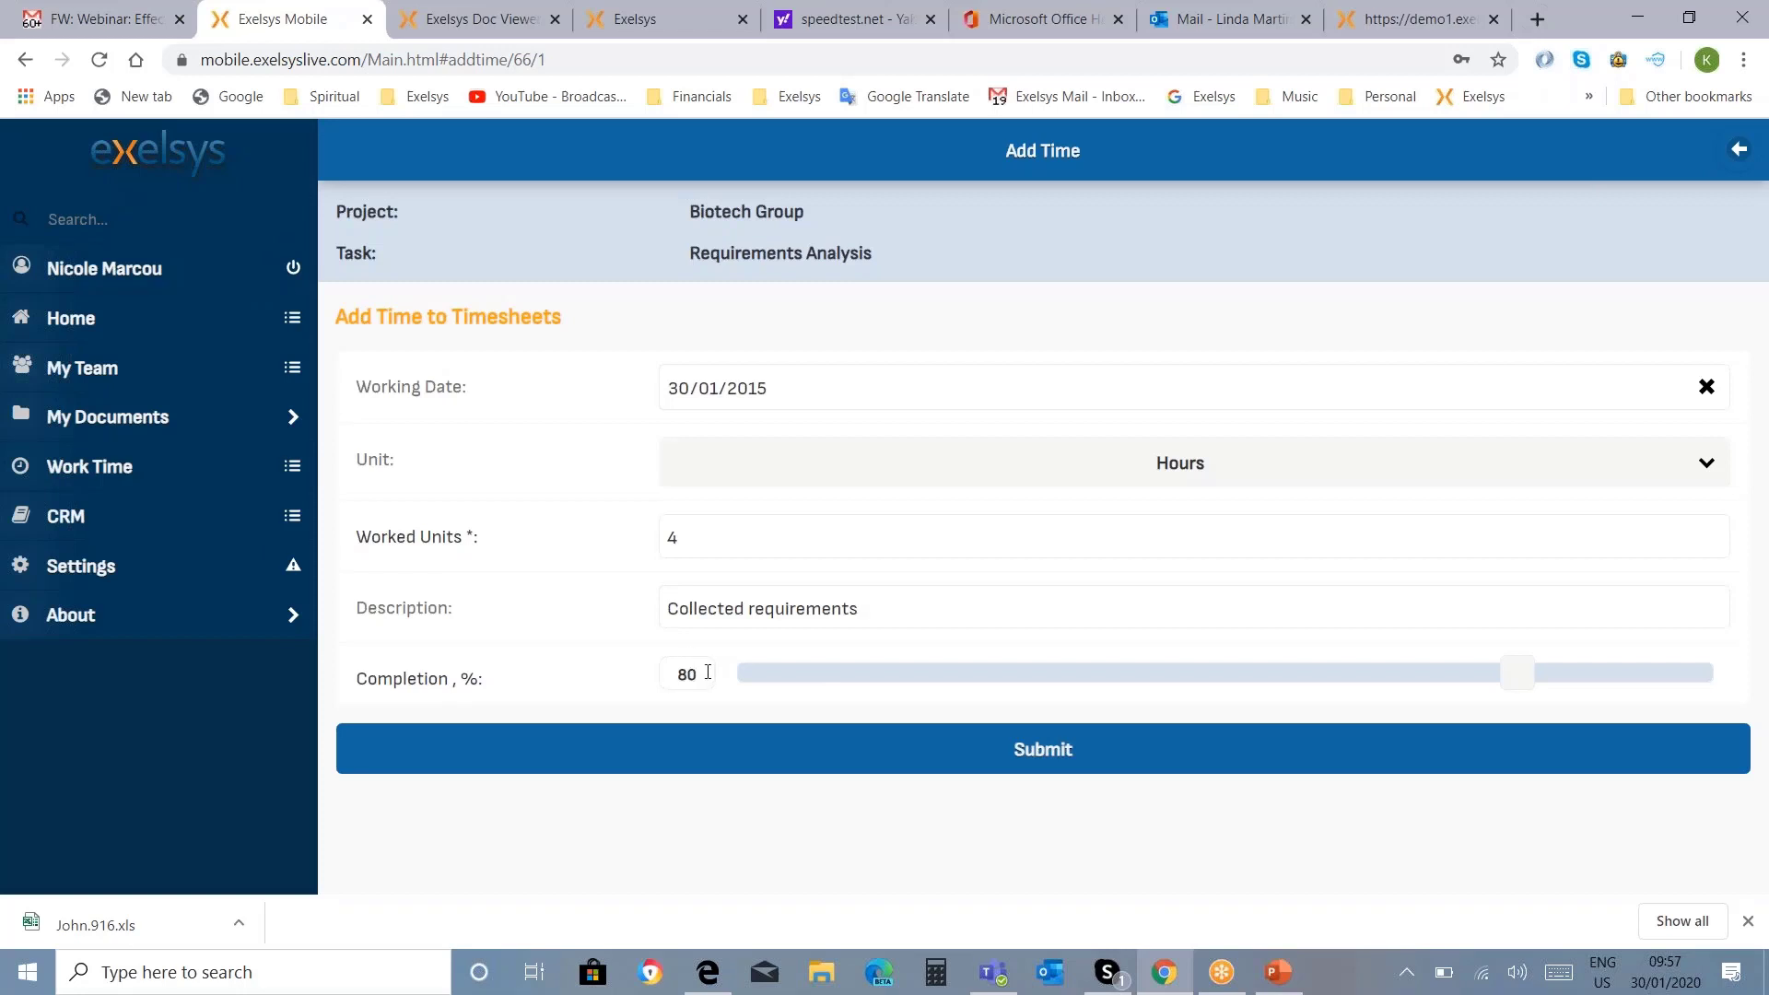
left_click_drag(703, 670, 677, 675)
type("90")
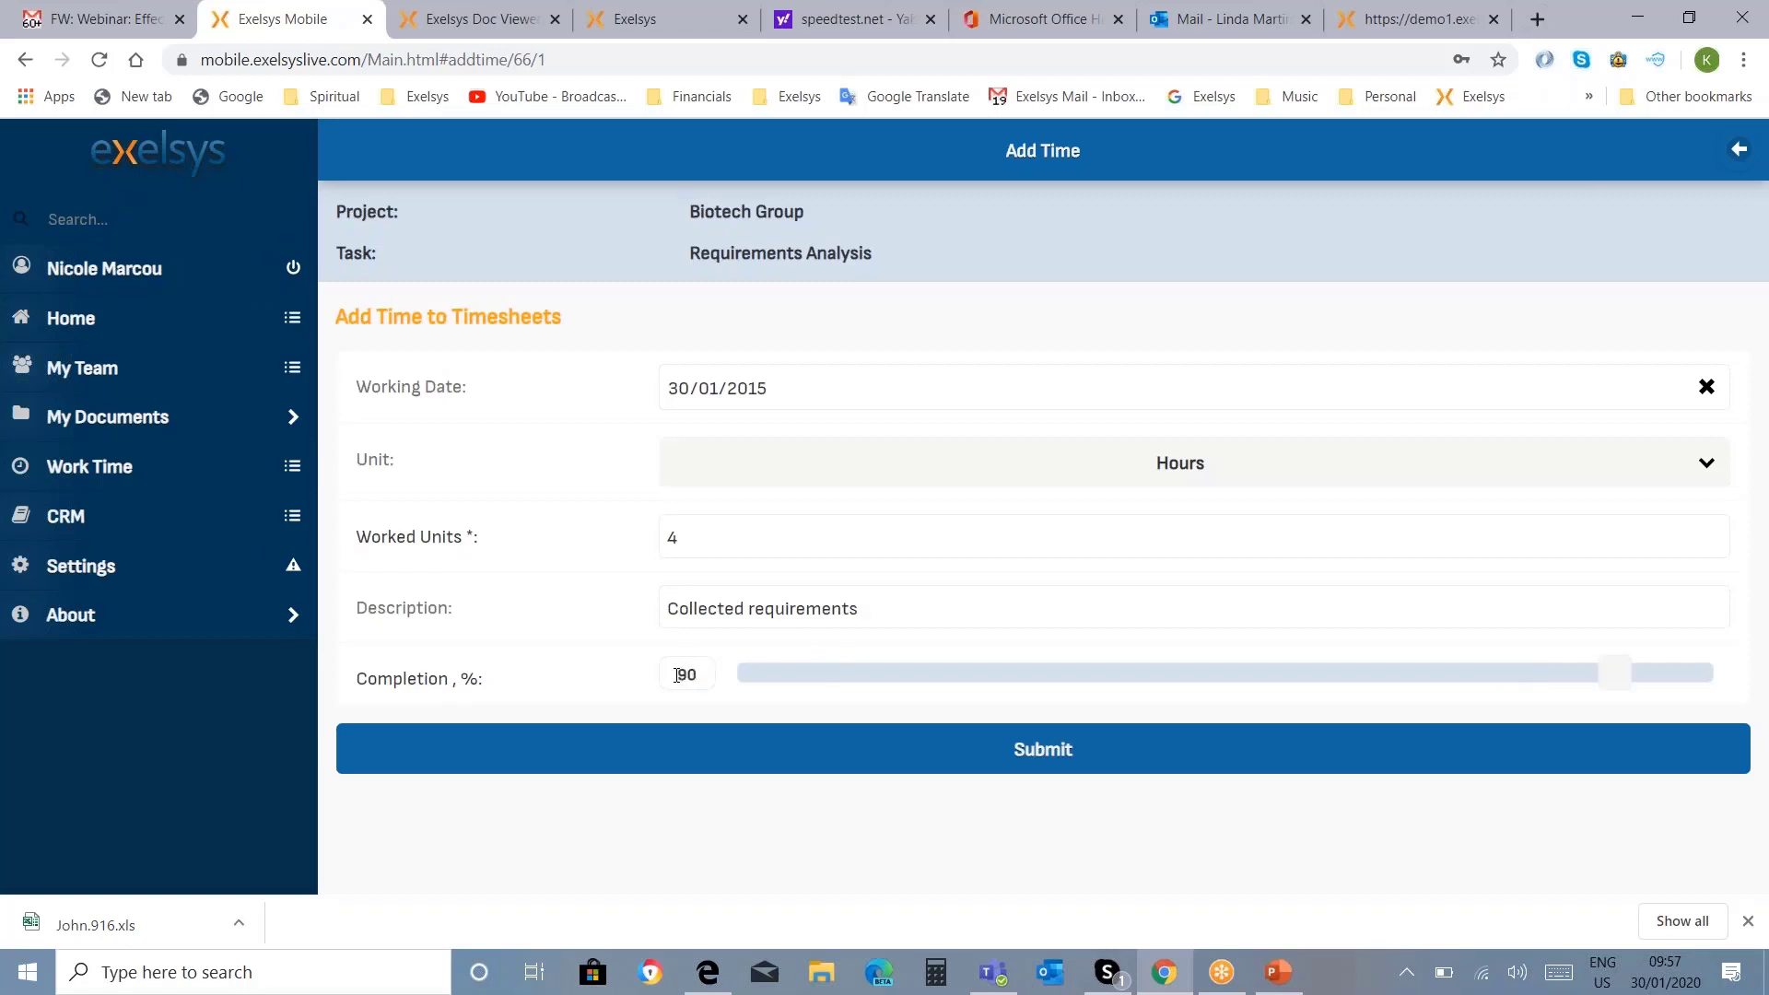
left_click(768, 749)
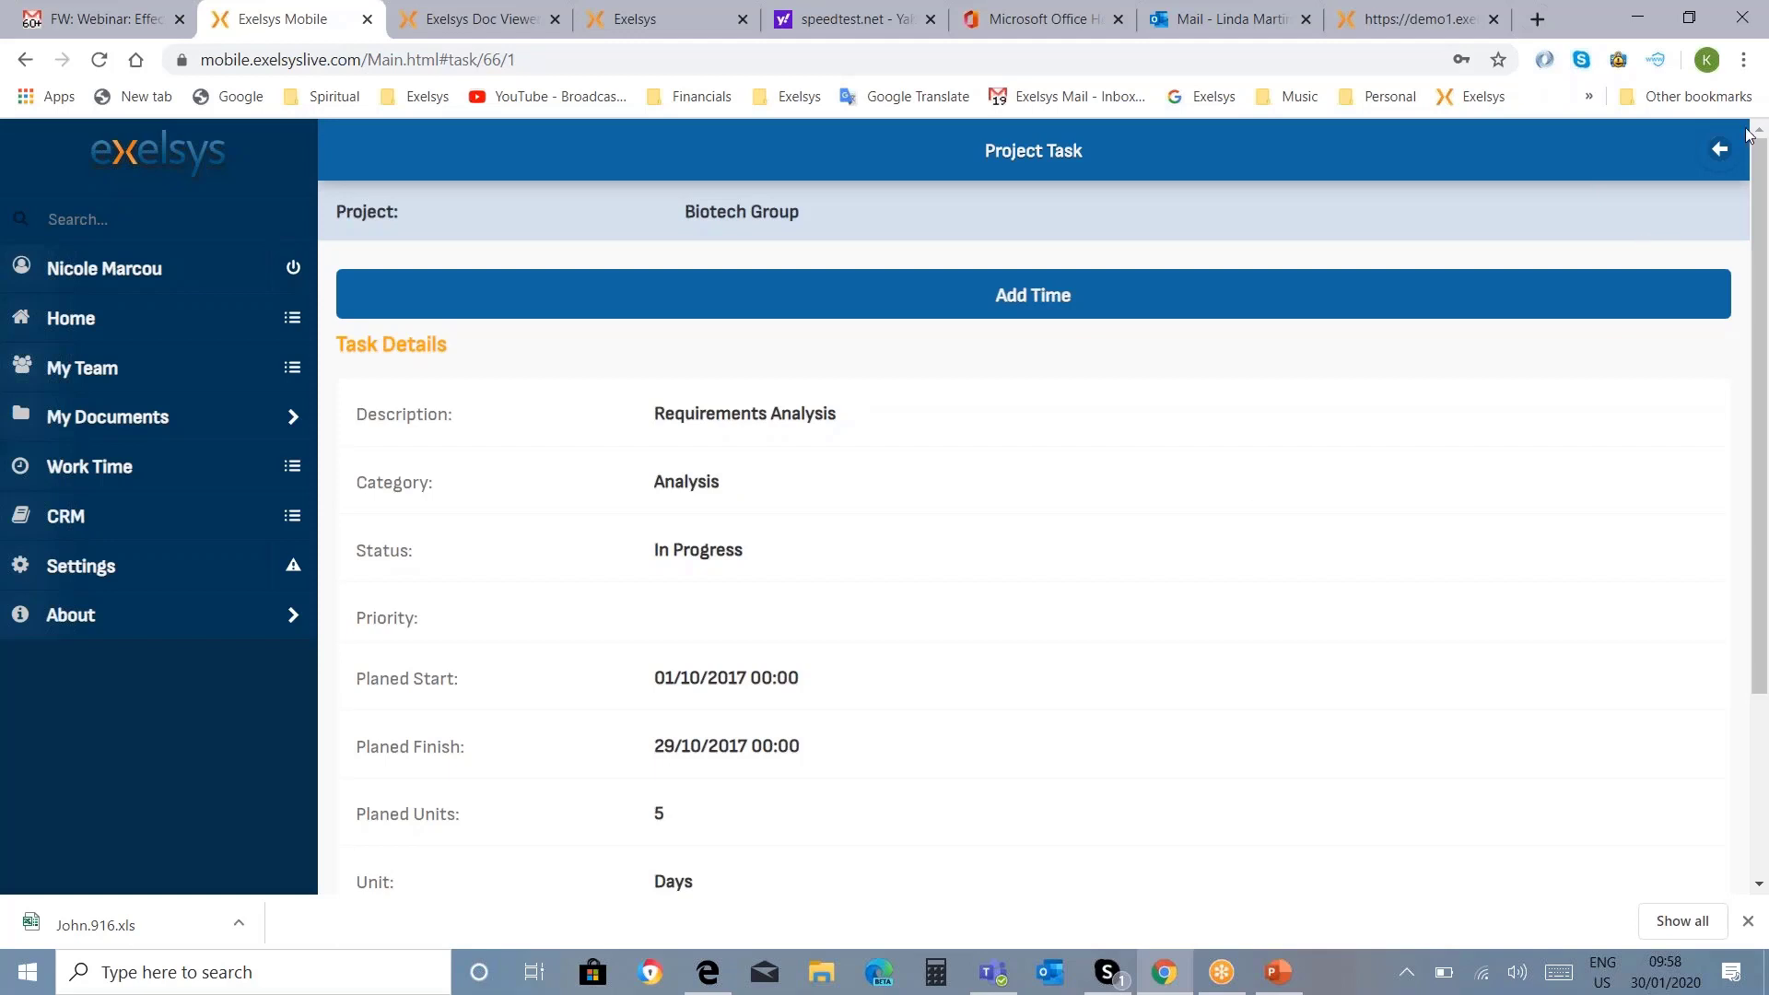
Step: Leave the Requirements Analysis task and review the entered and rejected timesheets in My Timesheets under Work Time
left_click(1719, 149)
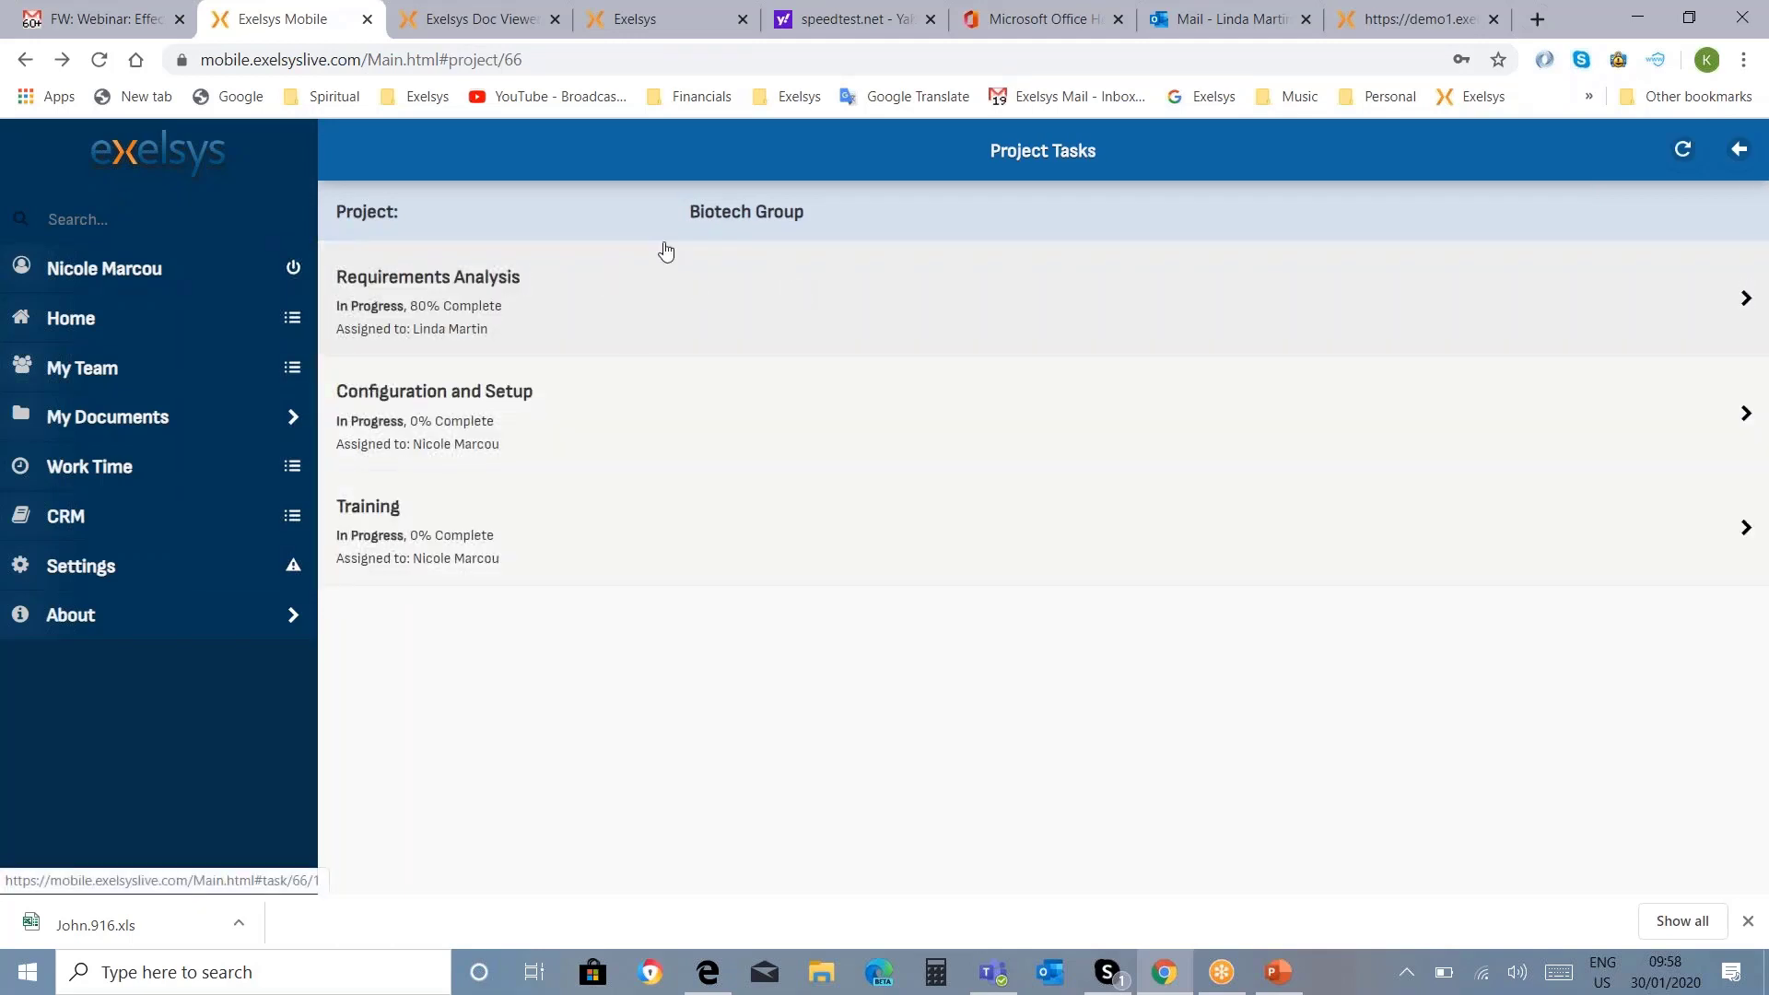
left_click(138, 486)
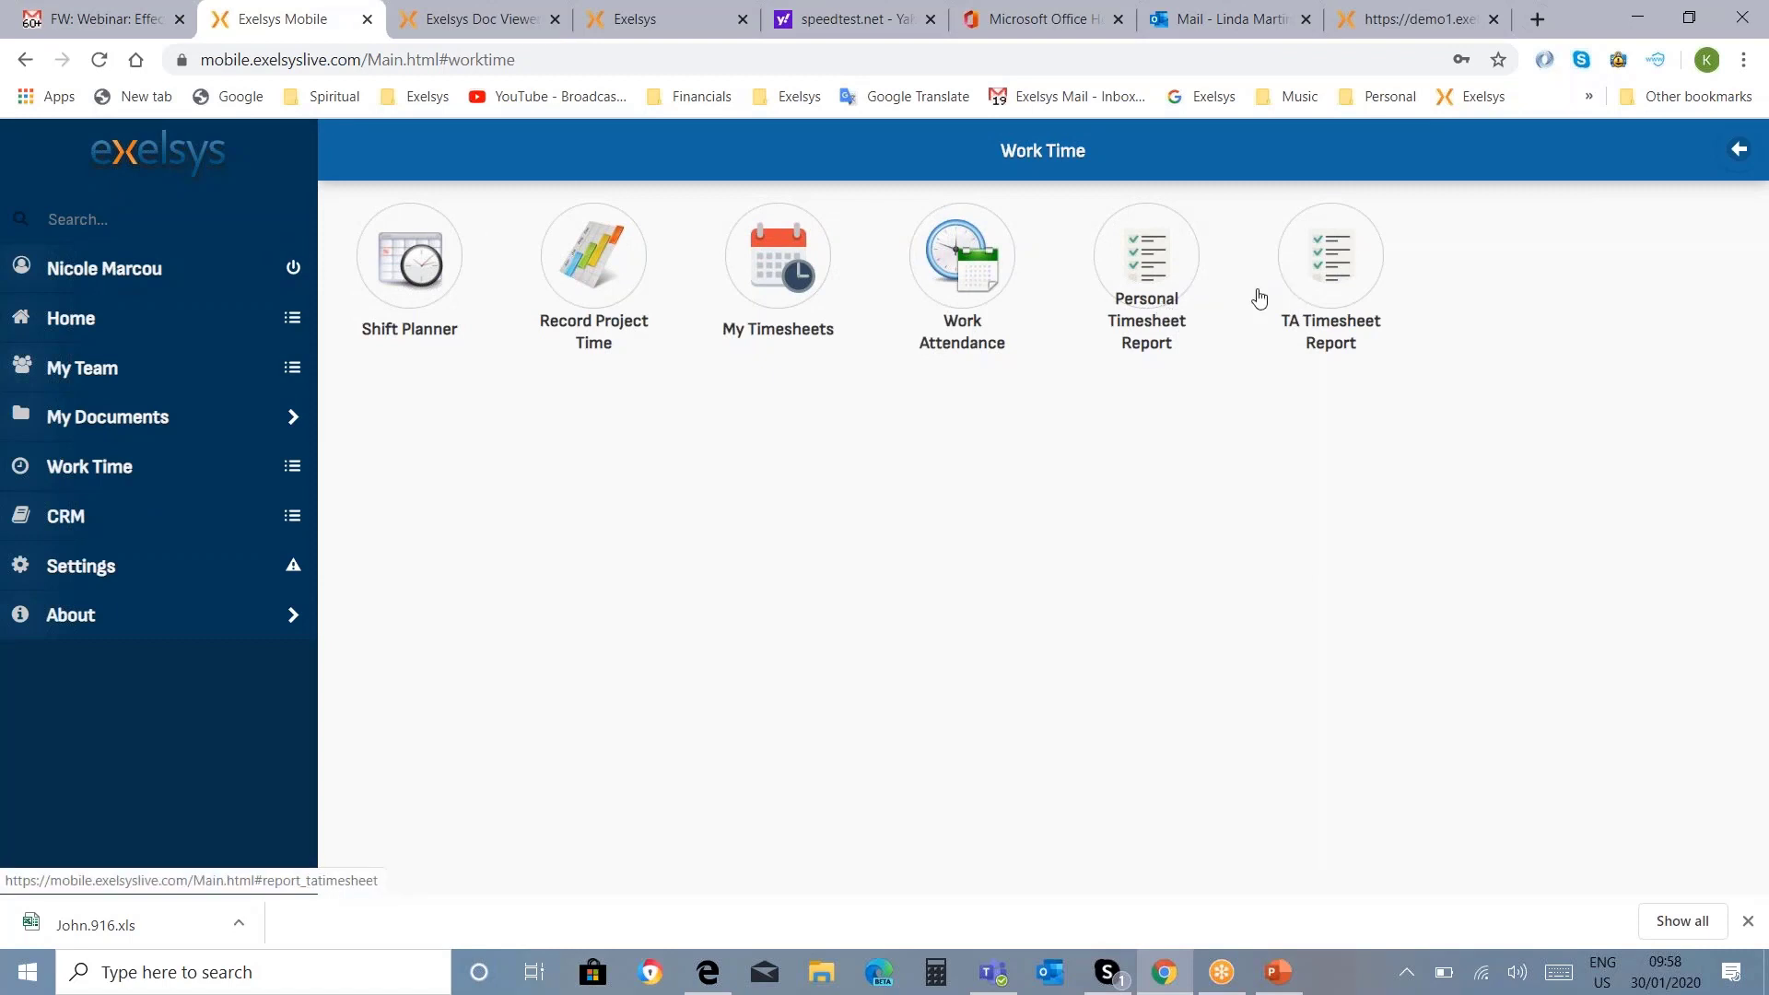
left_click(781, 287)
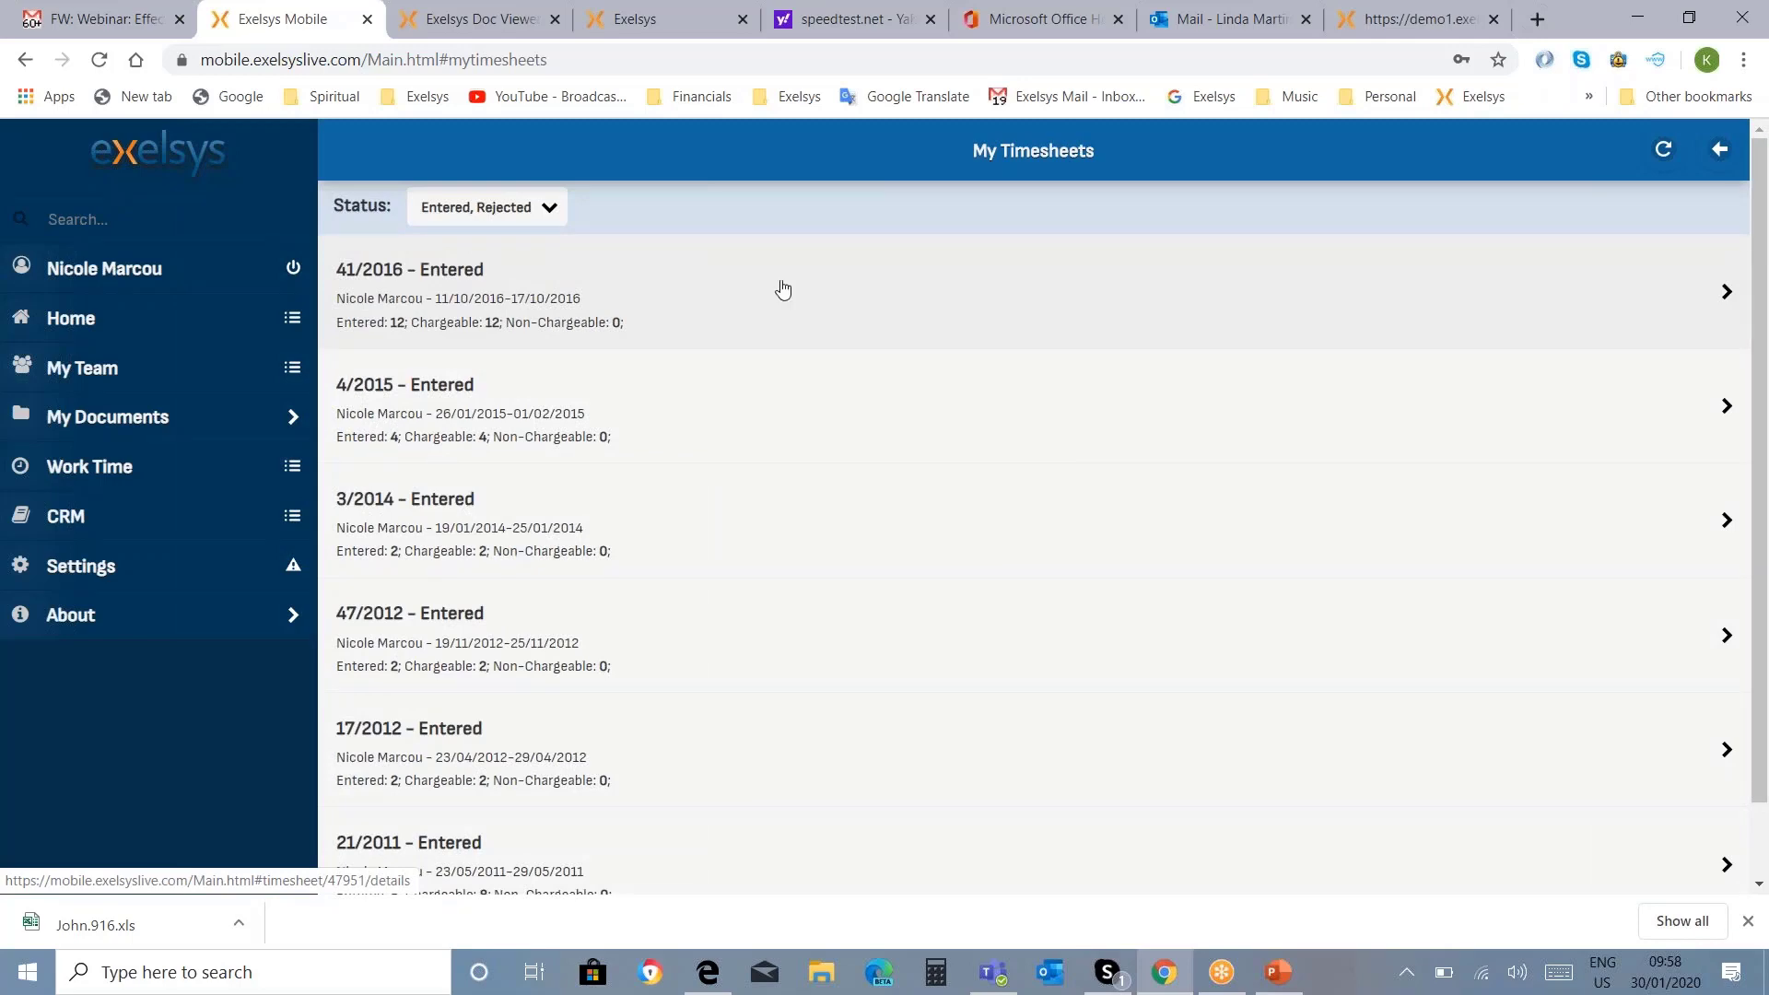
scroll(779, 287, "down", 1)
scroll(783, 289, "up", 1)
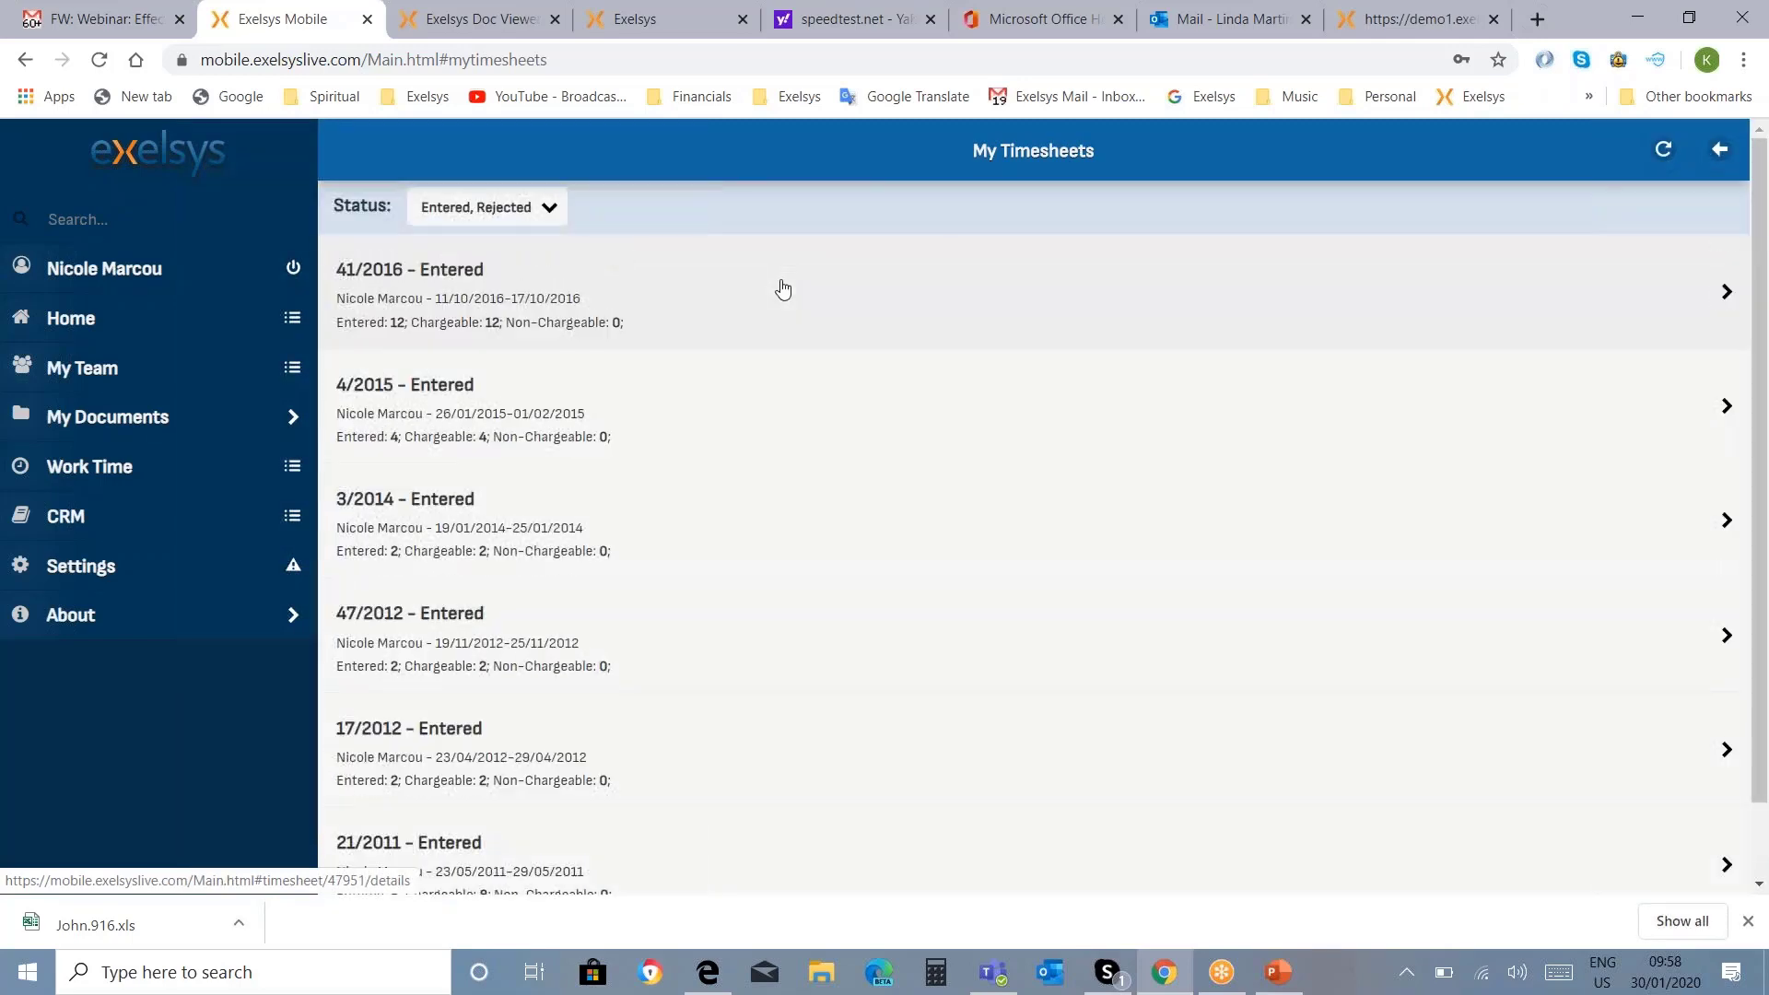
Step: Open the 41/2016 timesheet, generate its printable report, and return to the My Timesheets list
left_click(502, 297)
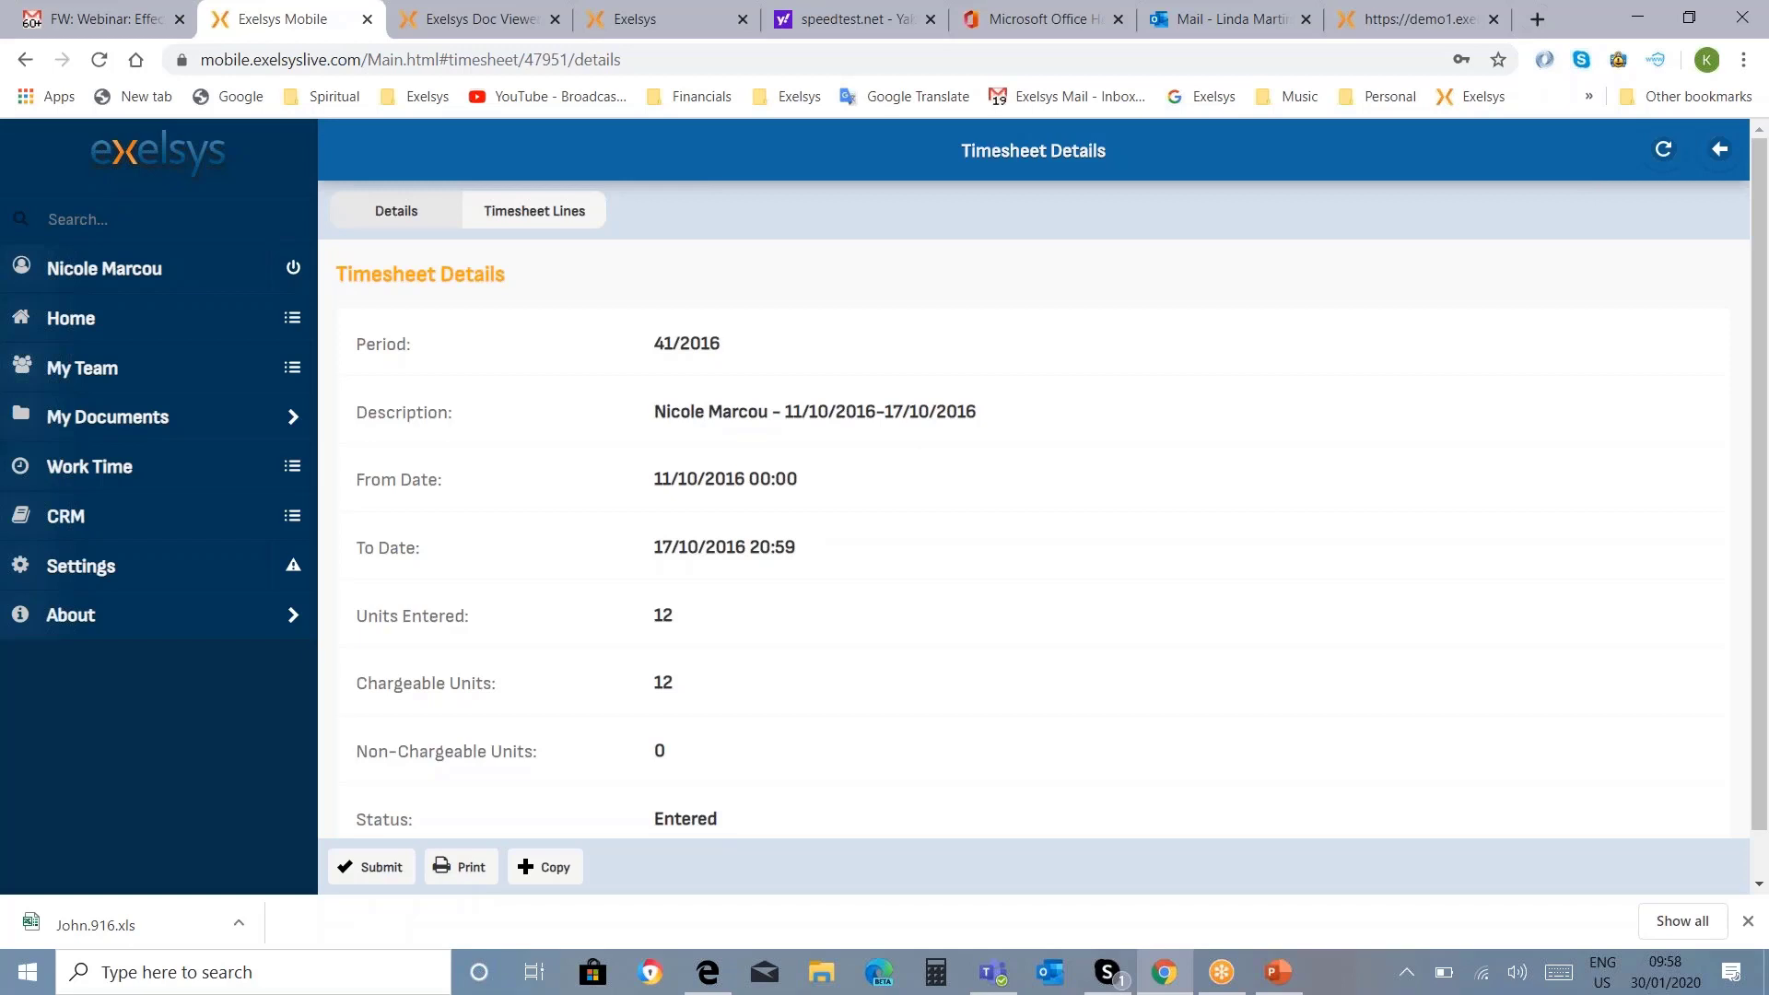
left_click(458, 877)
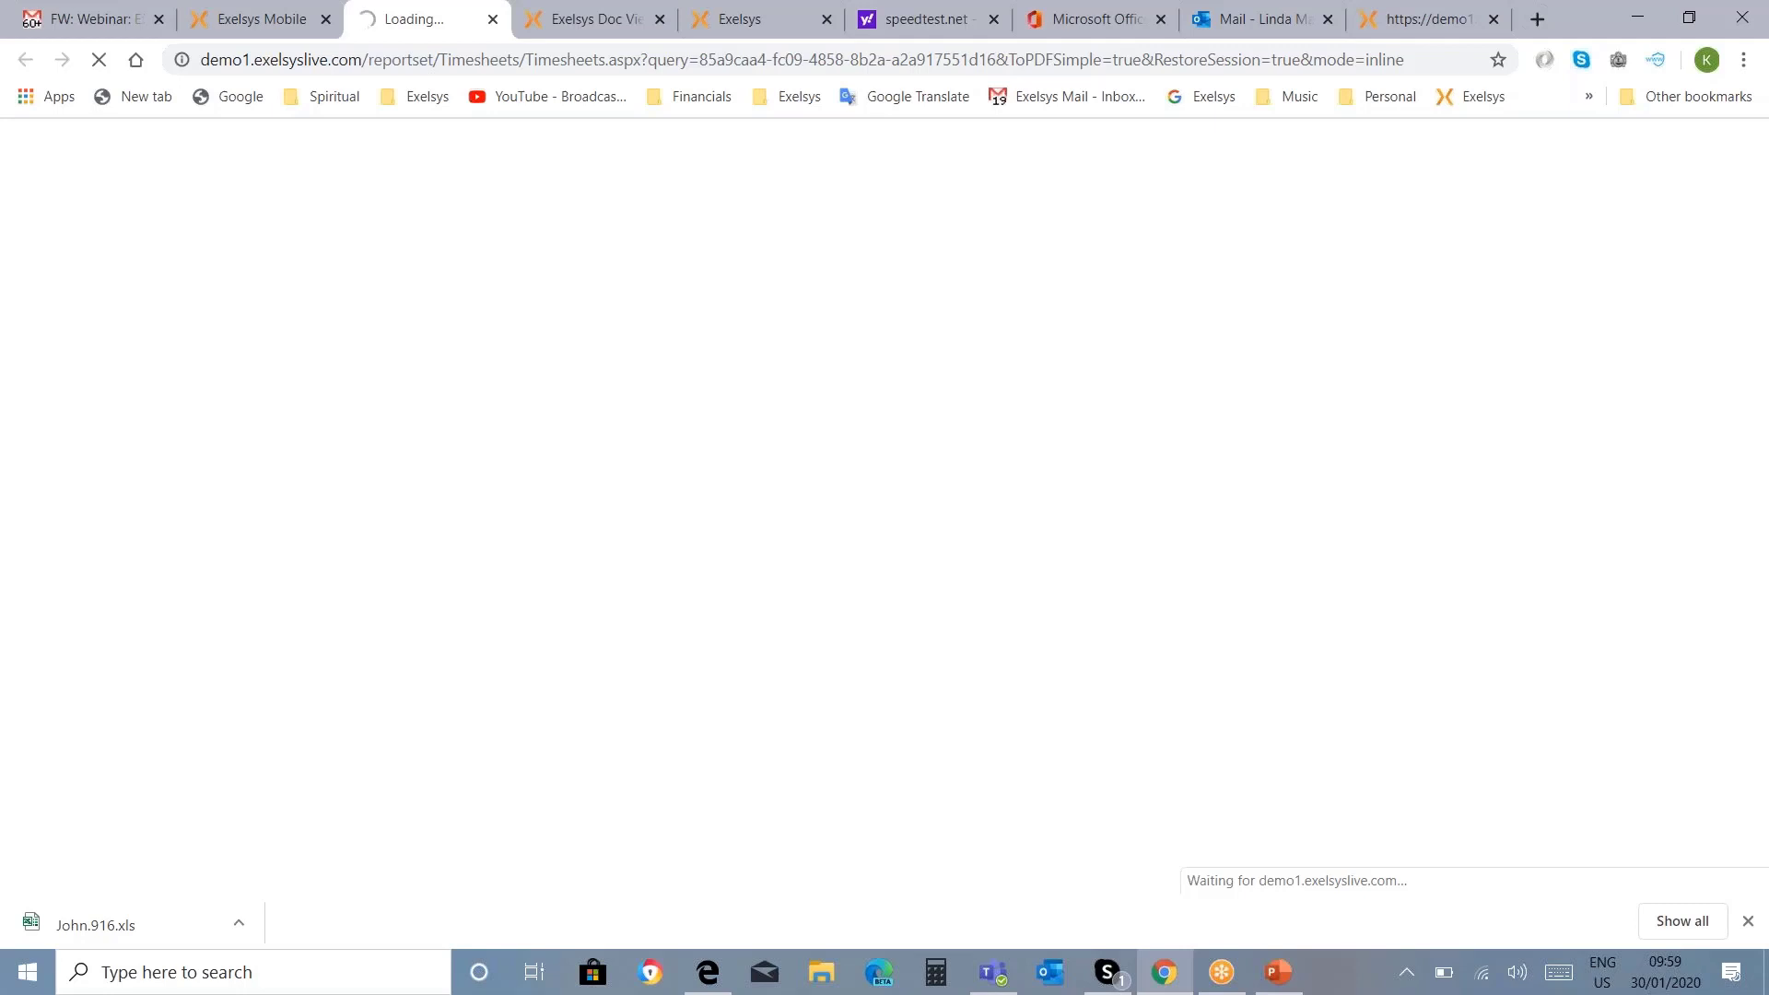
left_click(229, 33)
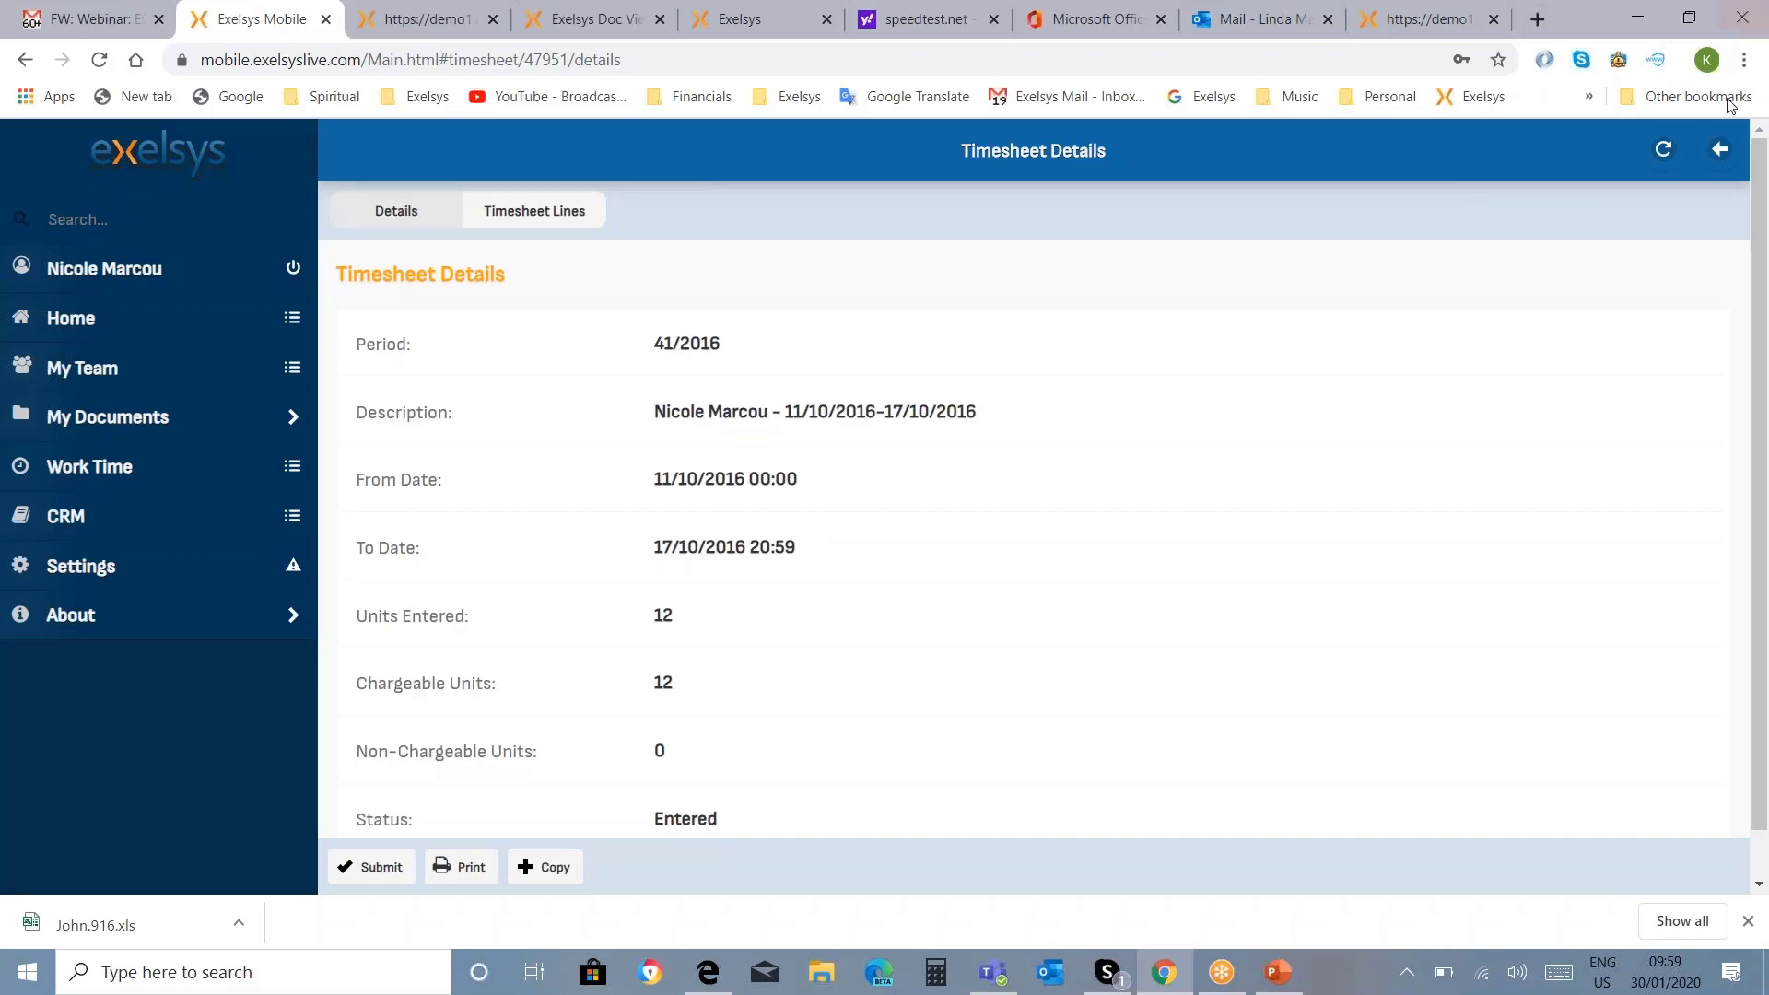
left_click(1720, 148)
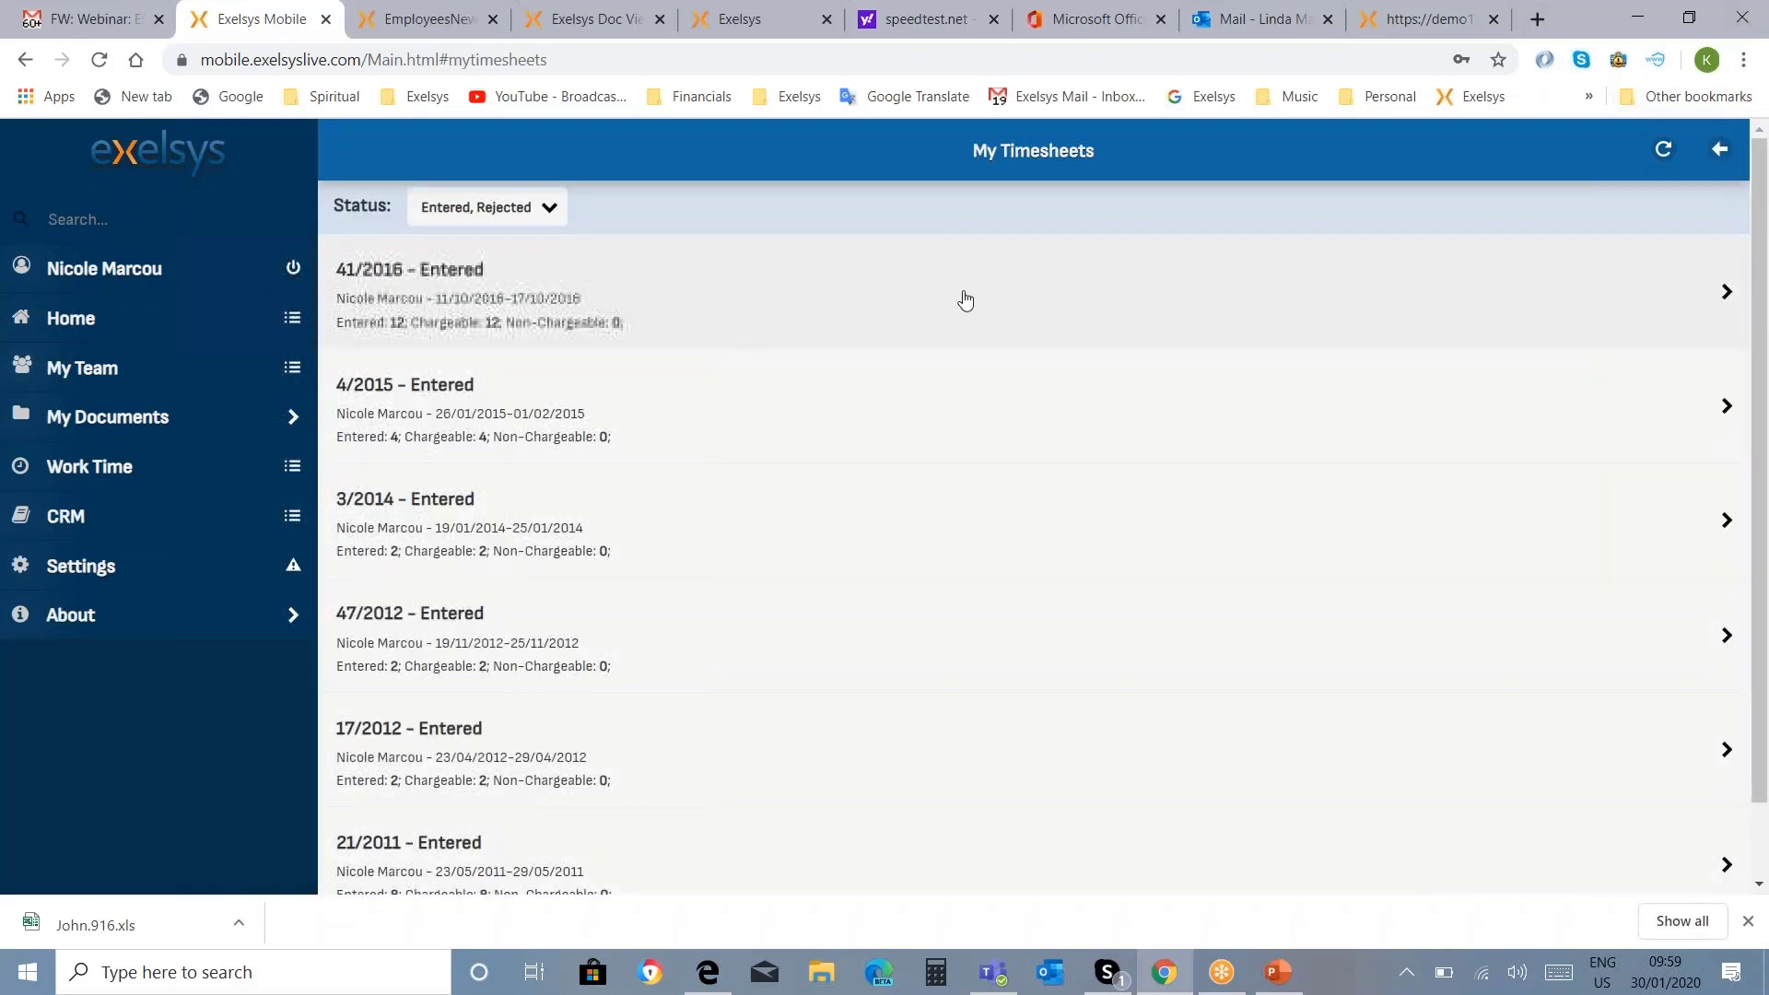
Step: Open Work Attendance under Work Time and check in to work
left_click(140, 473)
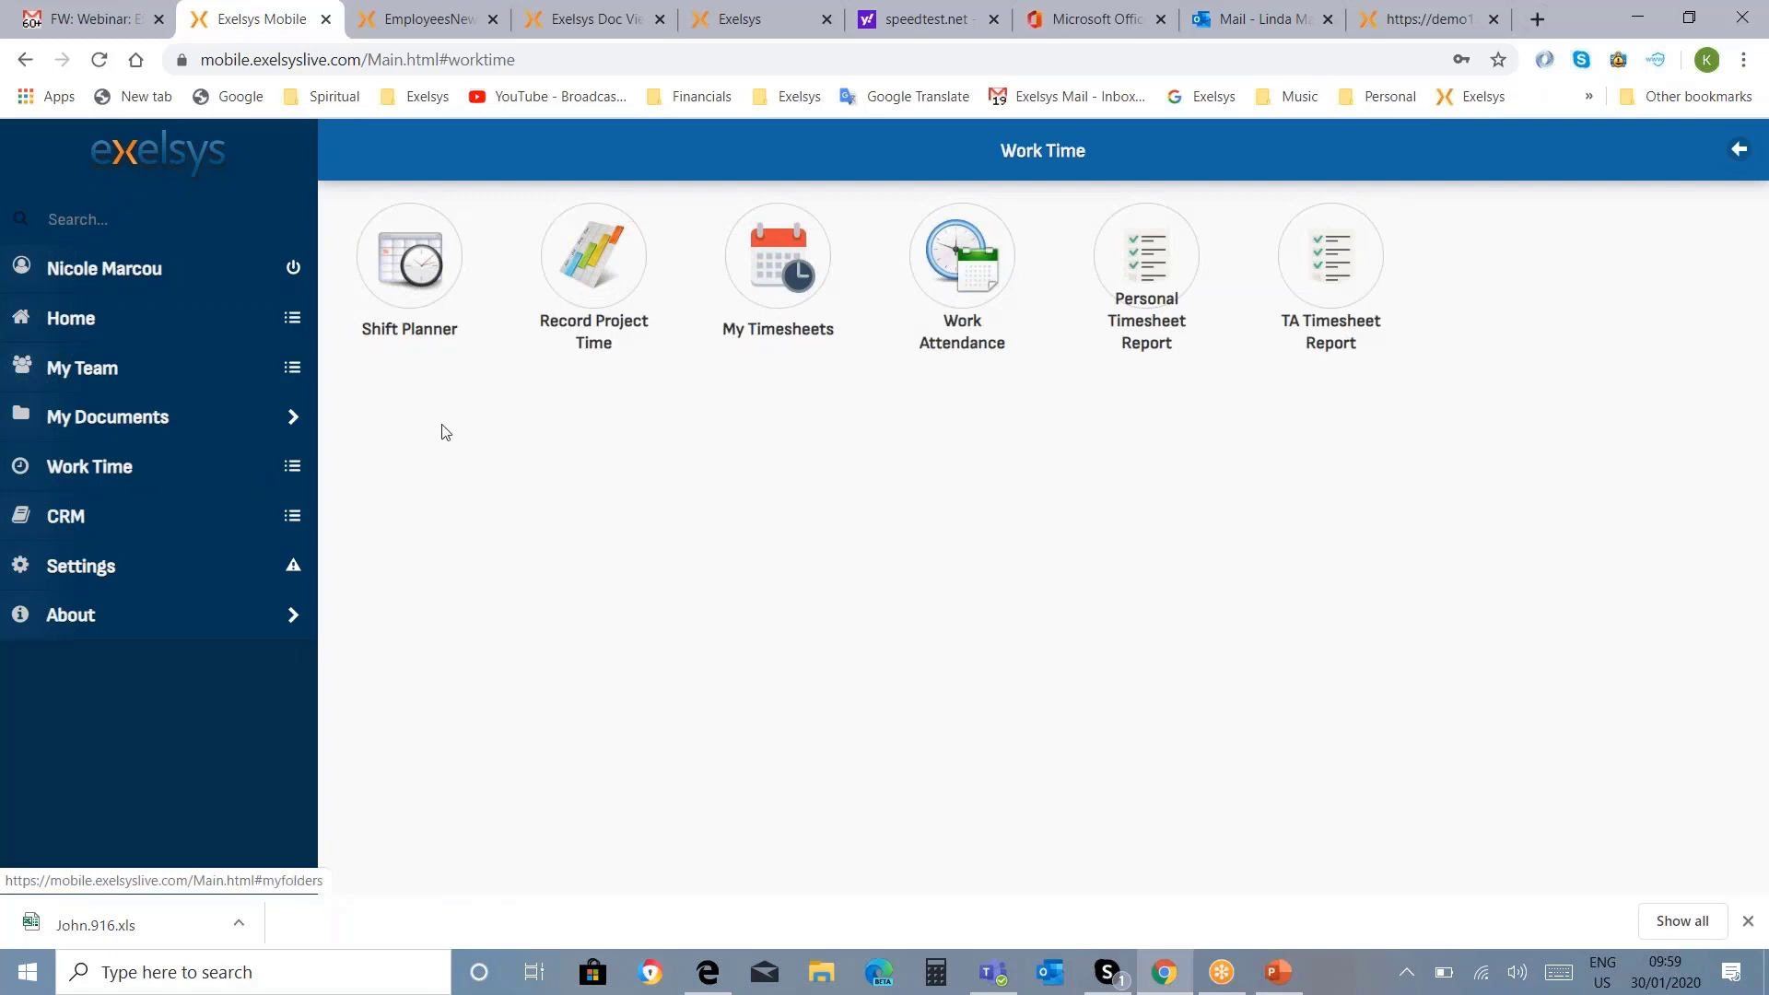
left_click(947, 272)
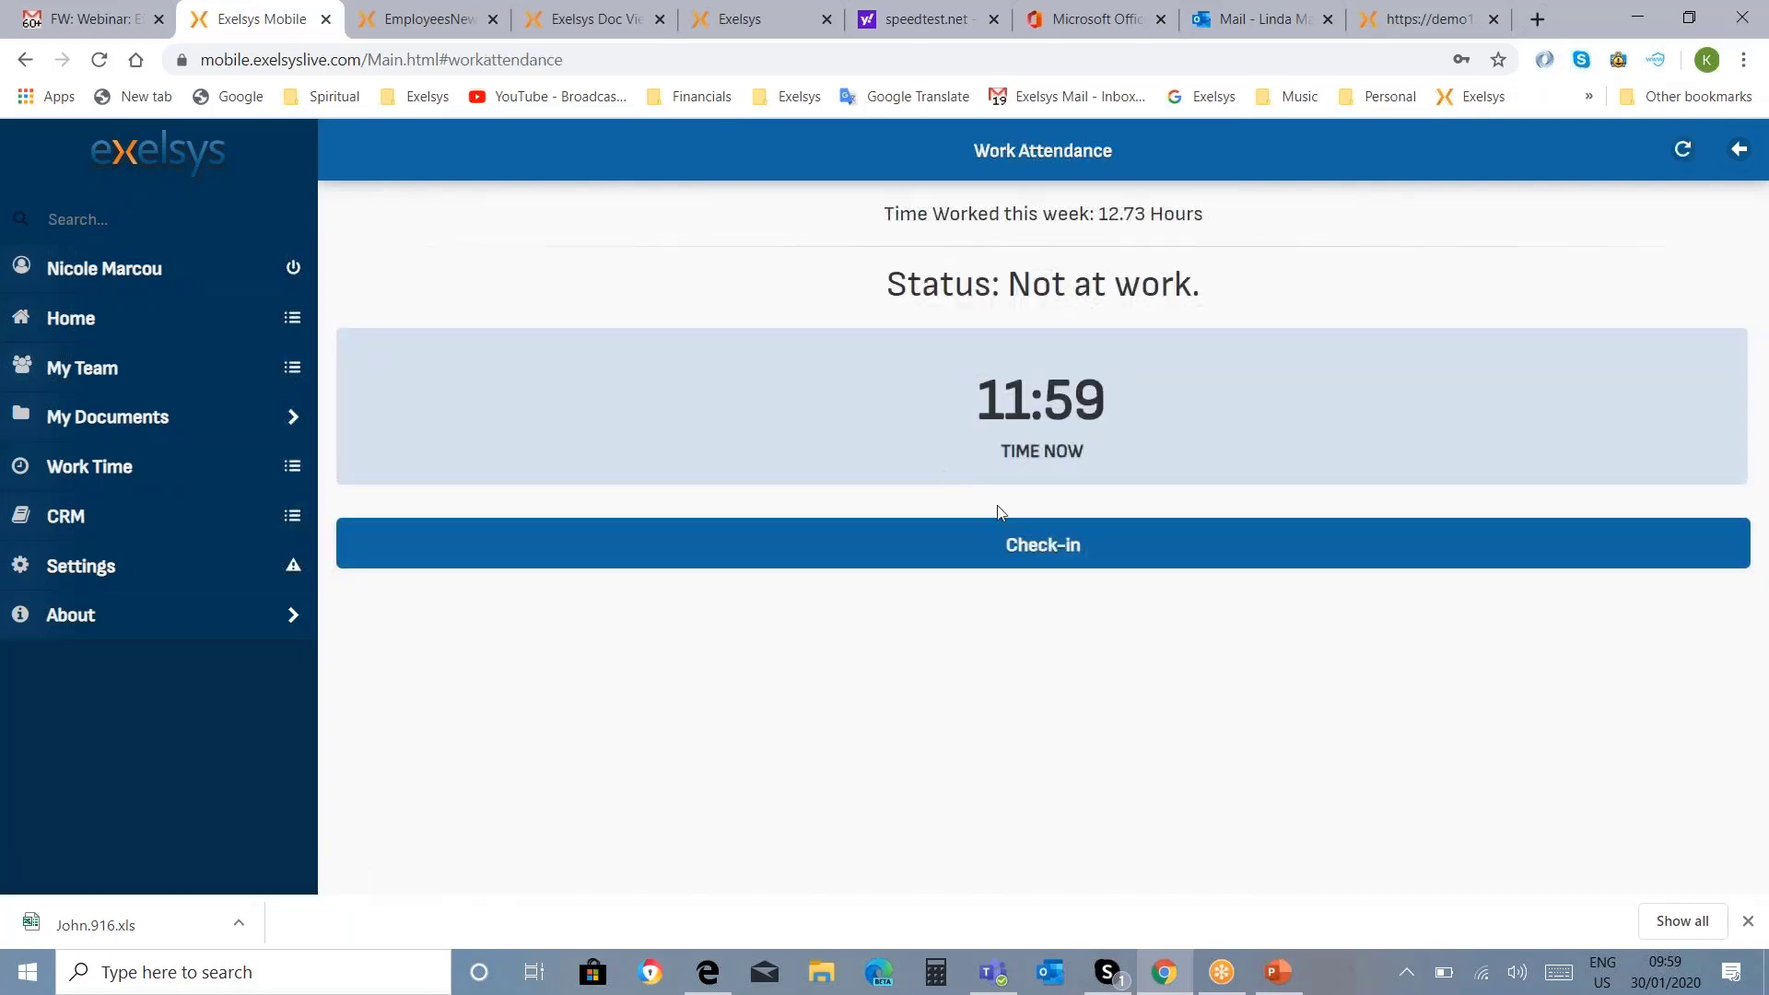
left_click(1017, 549)
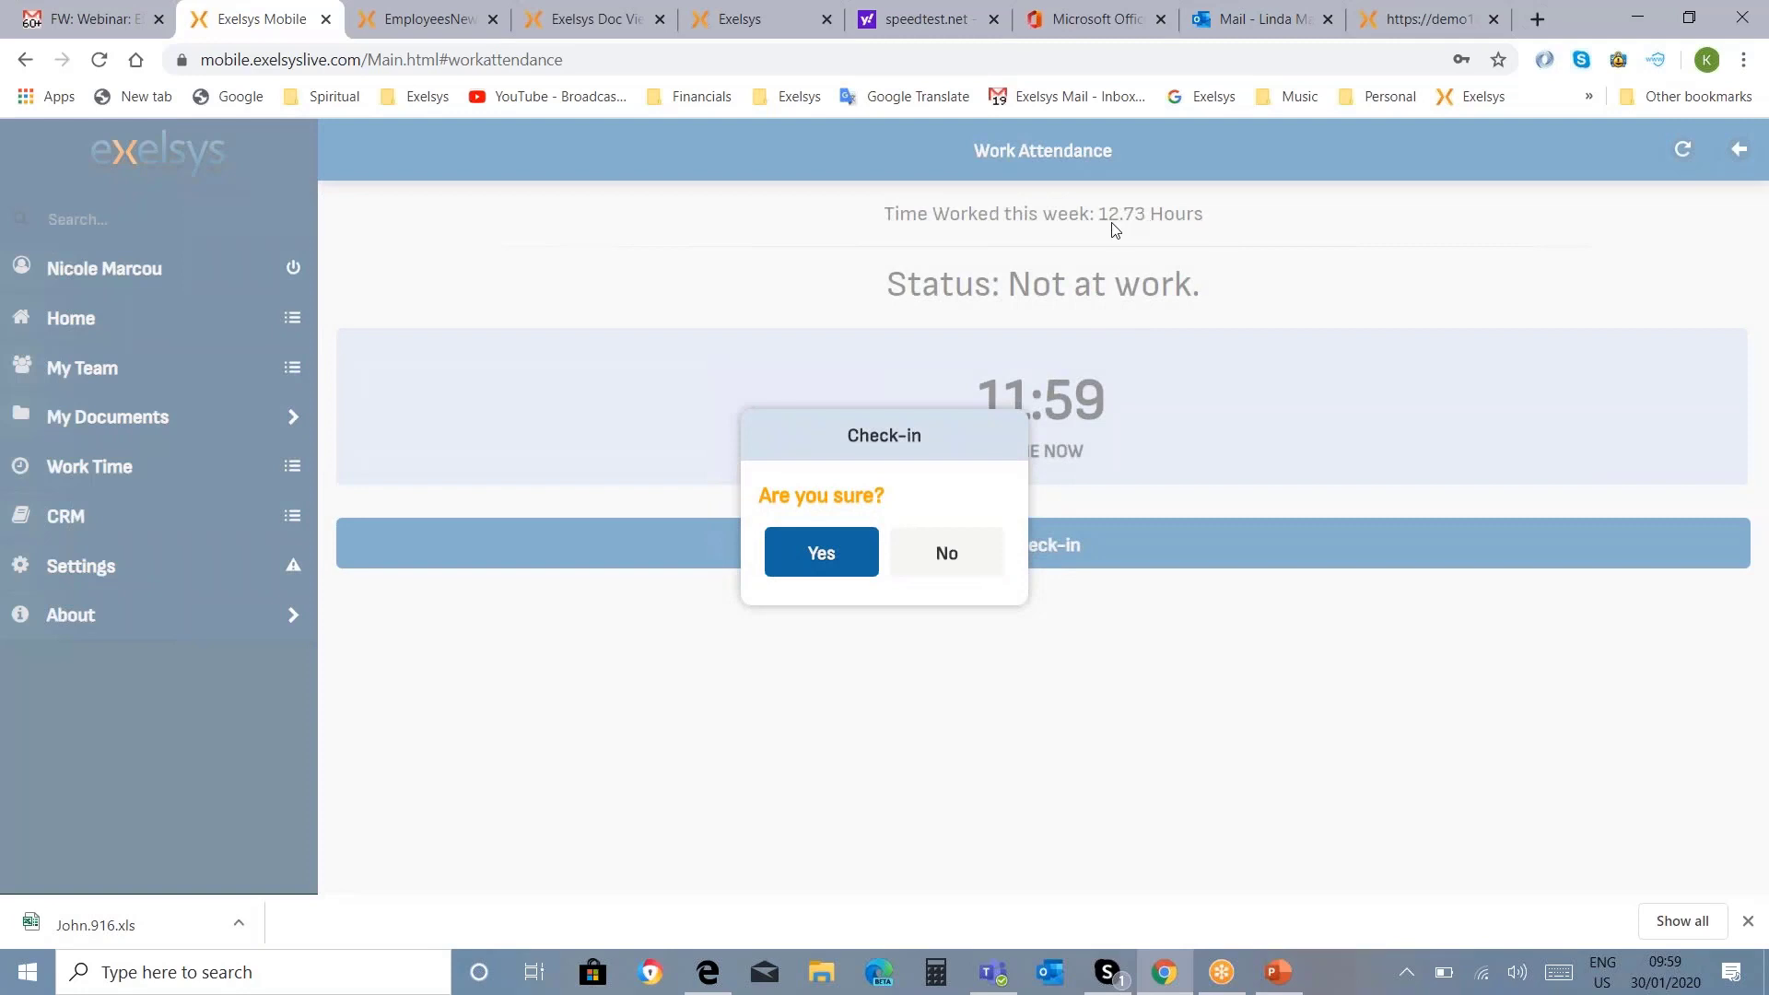
left_click(853, 553)
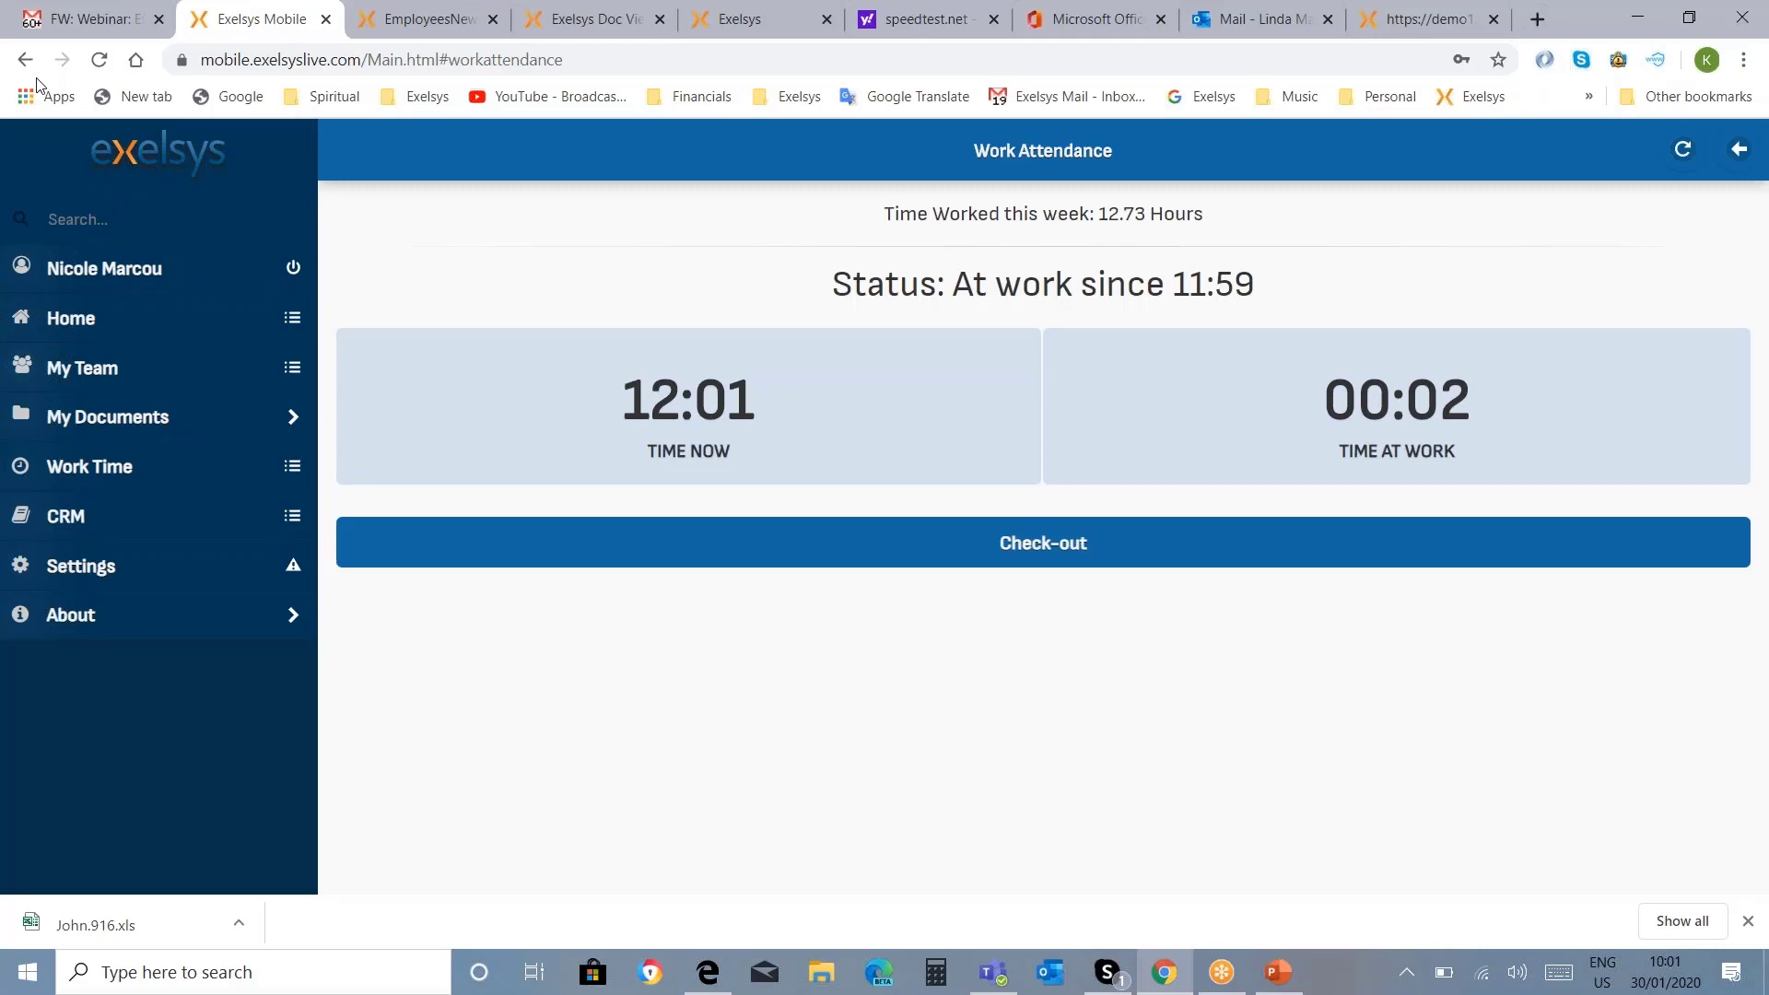
Step: Look at the leave approval page, return to Work Attendance, and bring up the generated Timesheets report
key("ctrl+9")
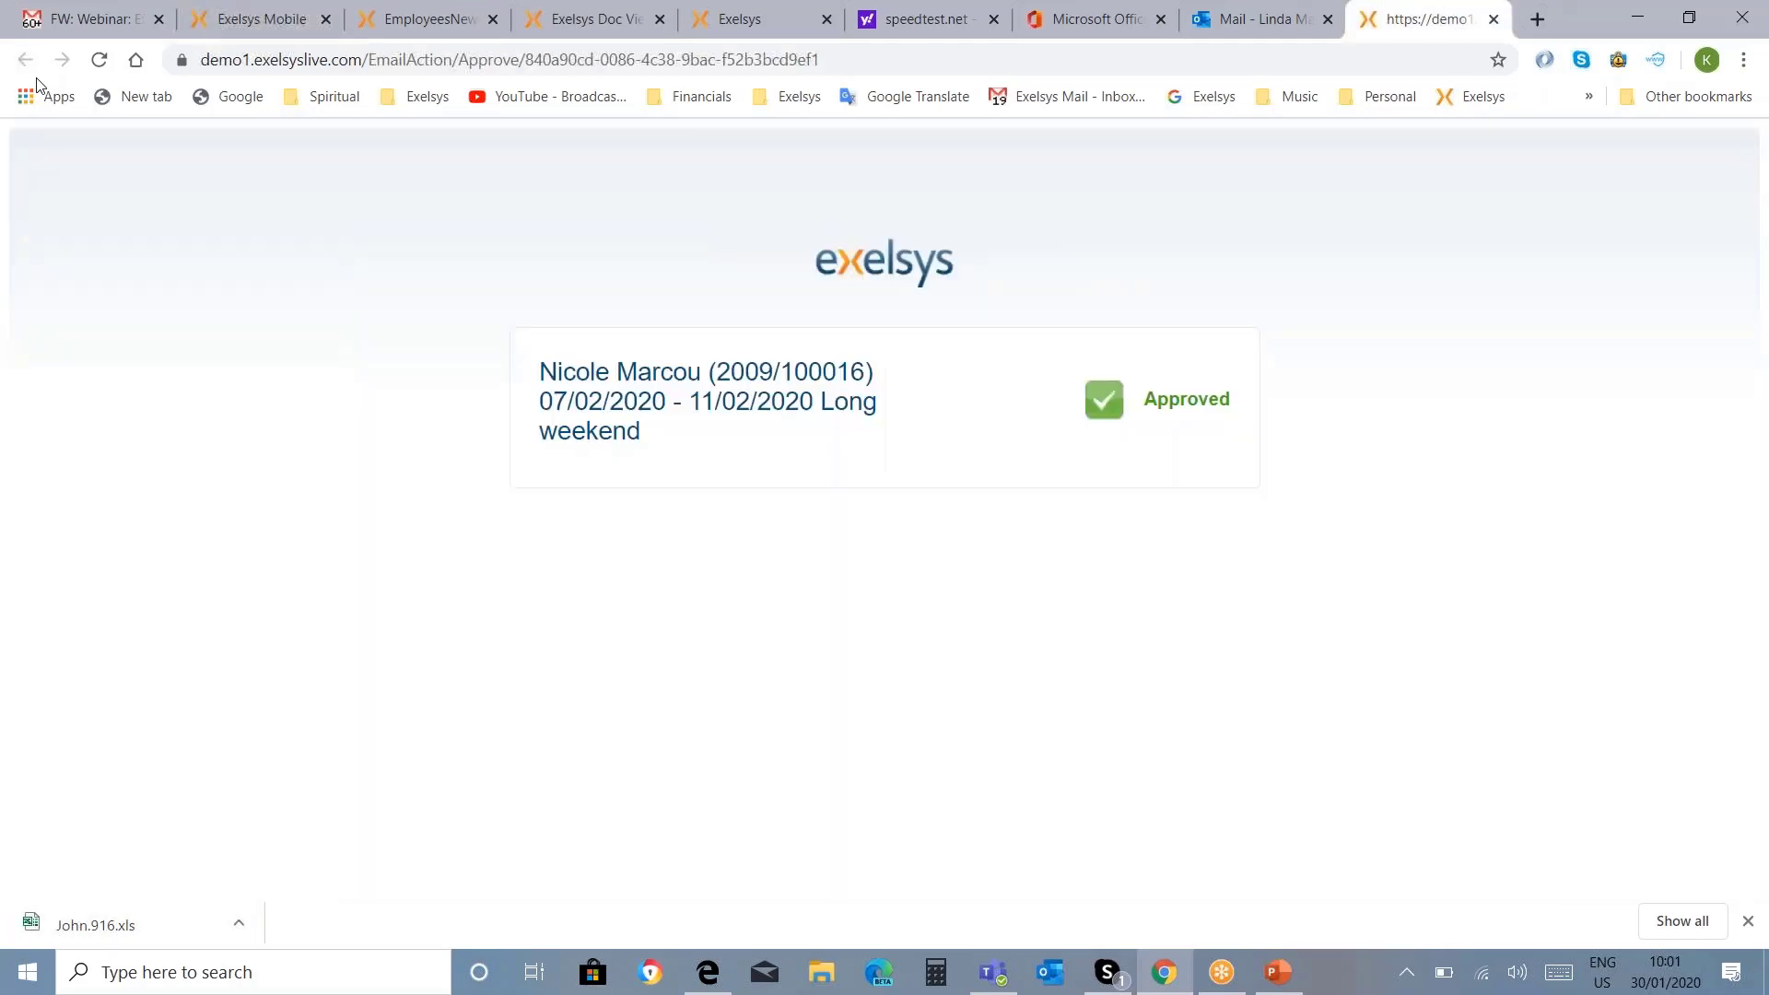
key("ctrl+2")
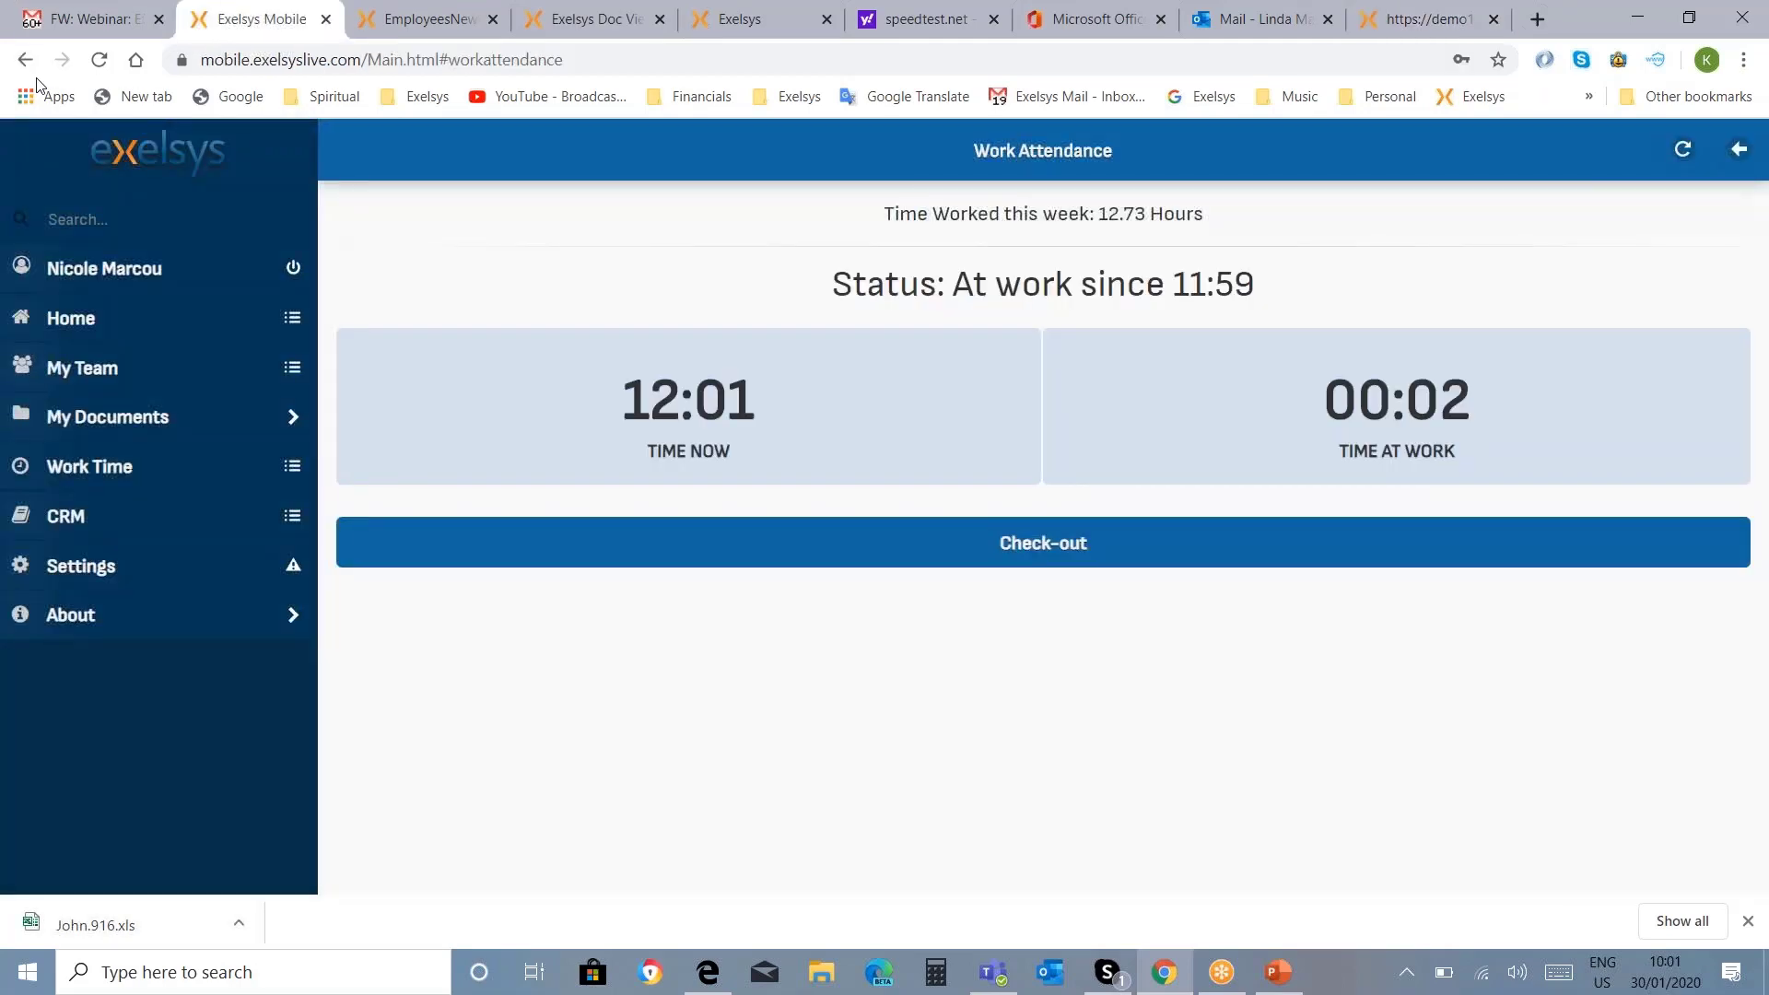
key("ctrl+3")
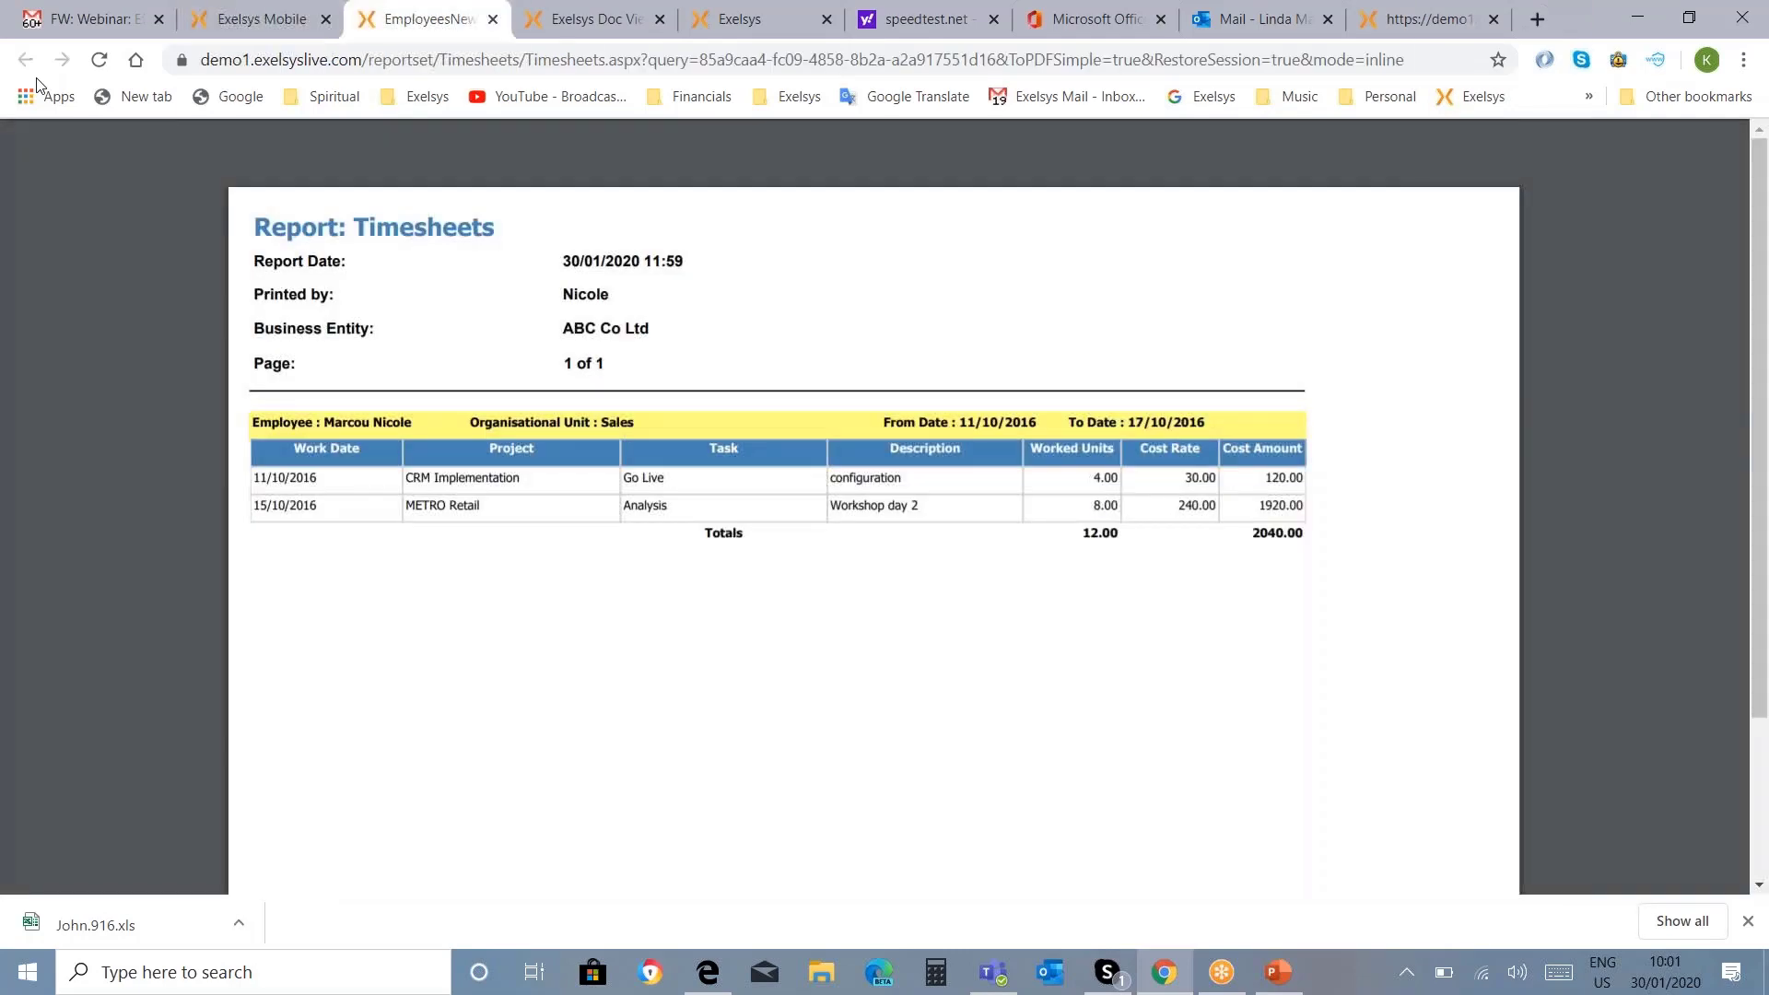